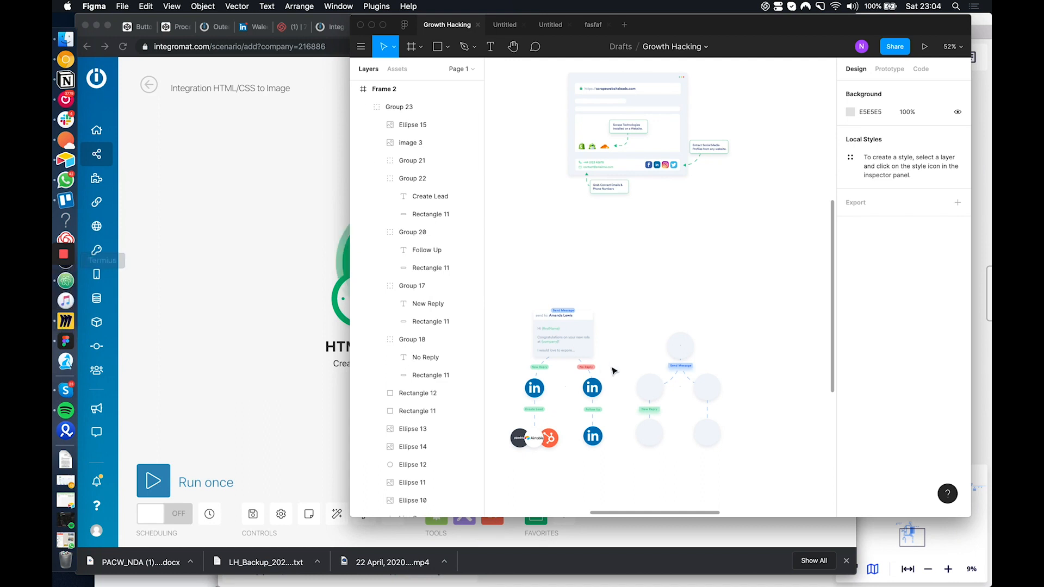
Launch Termius through a Spotlight search and shift its window to make room on the desktop
{"action": "scroll", "coordinate": [613, 371], "scroll_direction": "up", "scroll_amount": 5}
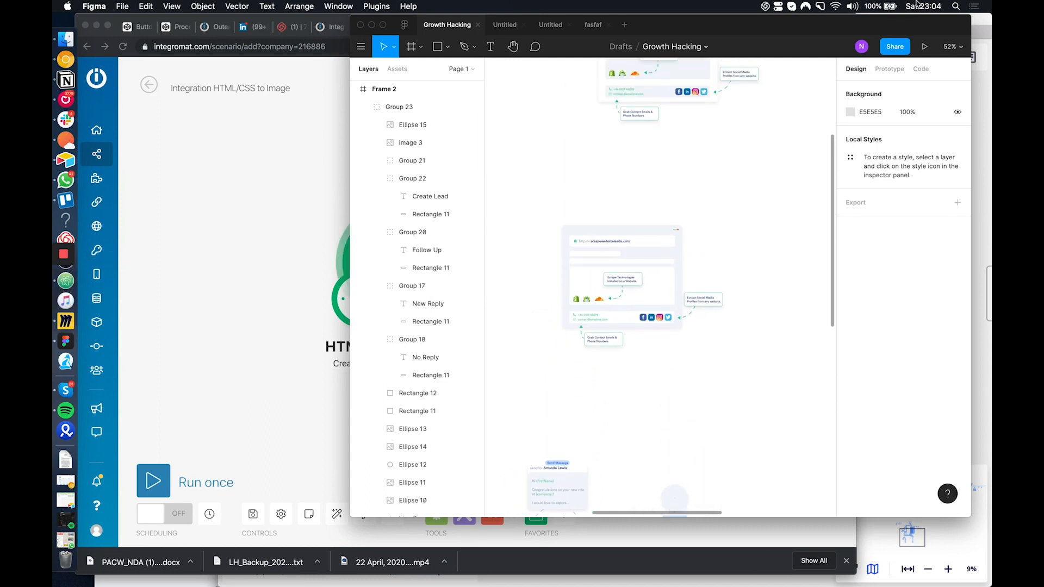
{"action": "scroll", "coordinate": [526, 247], "scroll_direction": "up", "scroll_amount": 2}
{"action": "left_click", "coordinate": [957, 6]}
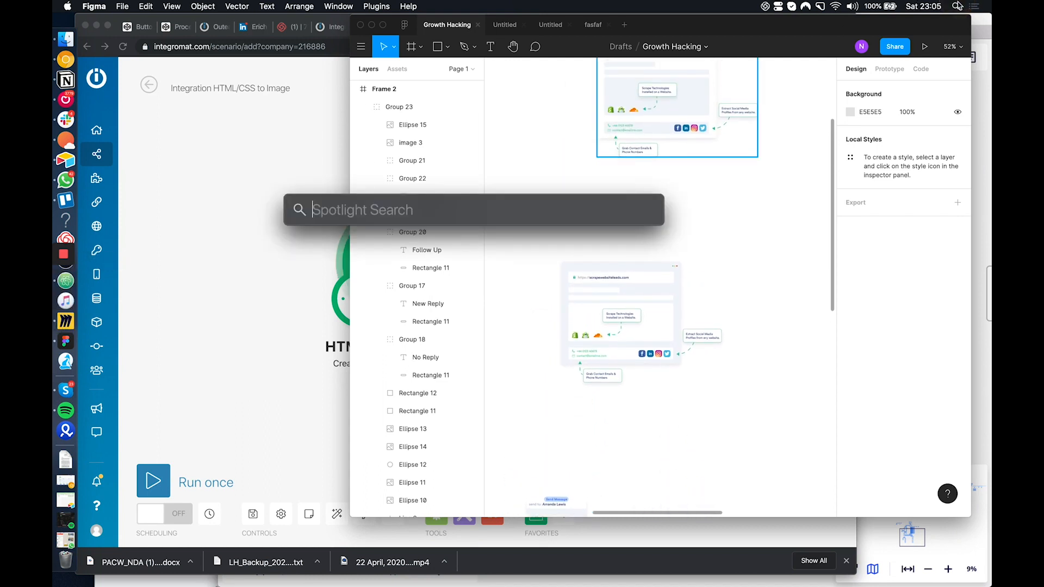
{"action": "type", "text": "termius"}
{"action": "key", "text": "Return"}
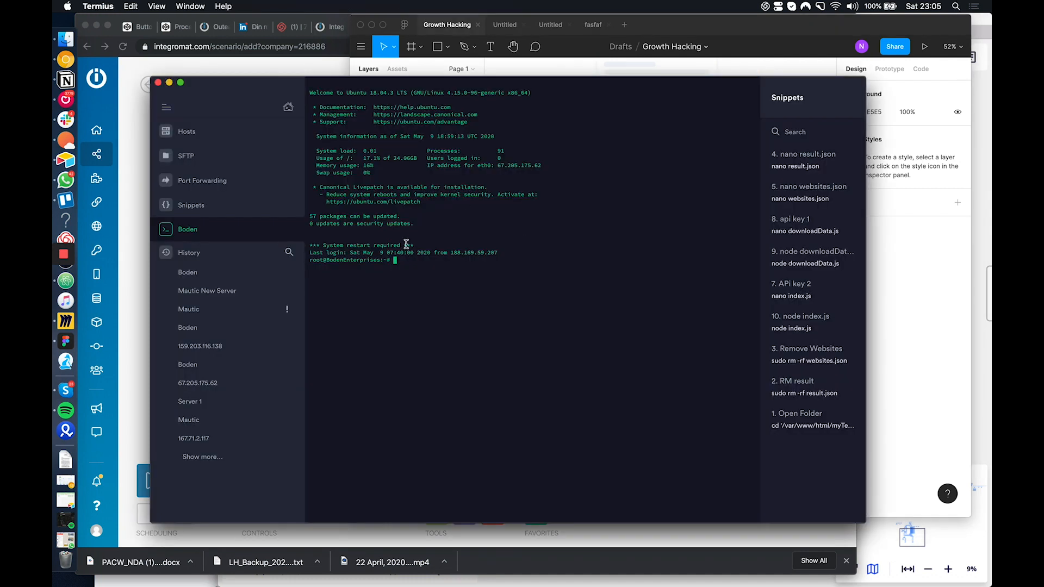
{"action": "left_click_drag", "start_coordinate": [217, 87], "coordinate": [282, 89]}
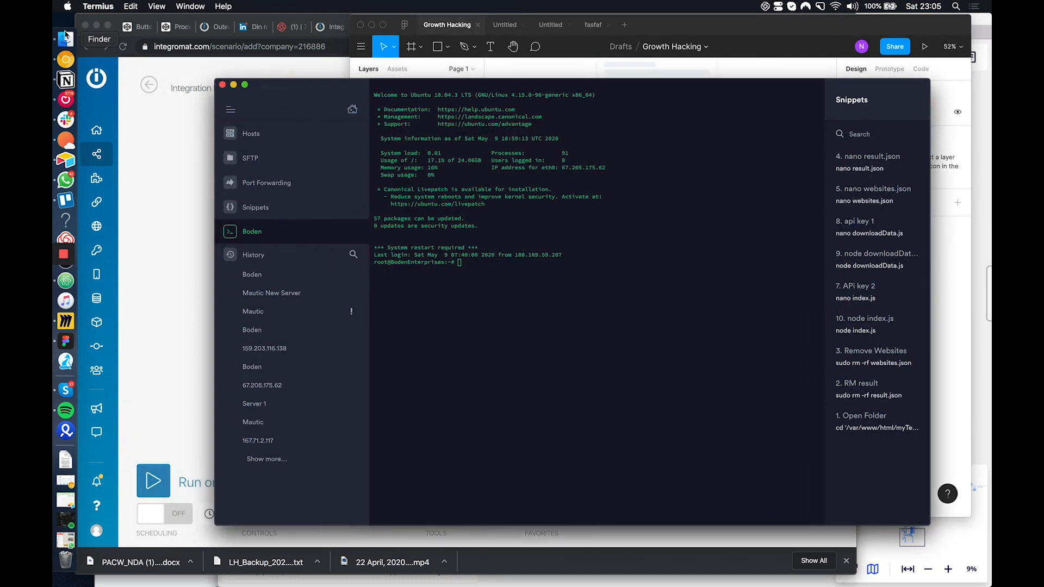
Launch Atom through a Spotlight search and reposition its window so the project tree is accessible
{"action": "left_click", "coordinate": [958, 6]}
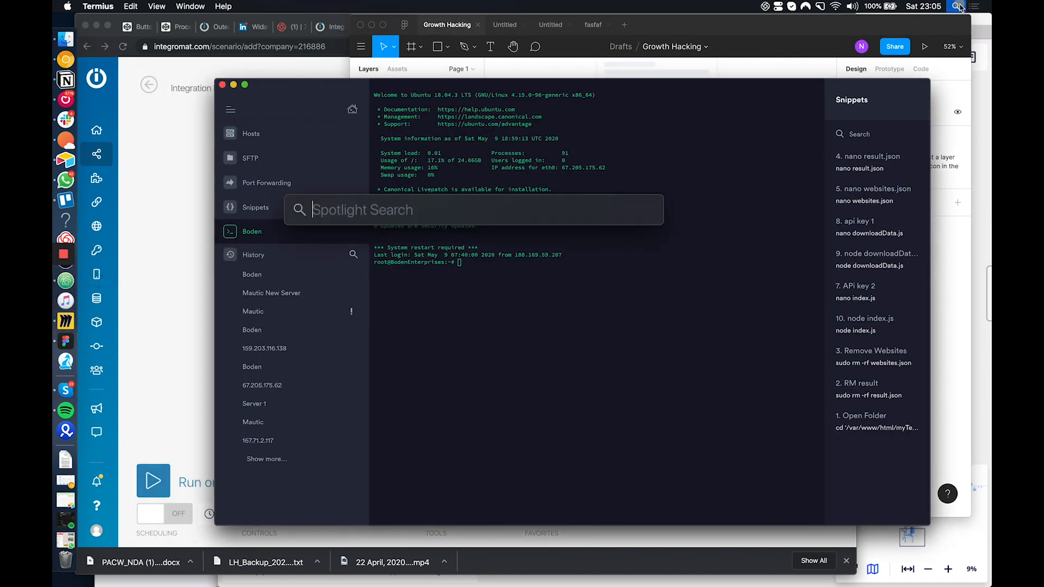
{"action": "type", "text": "atom"}
{"action": "key", "text": "Return"}
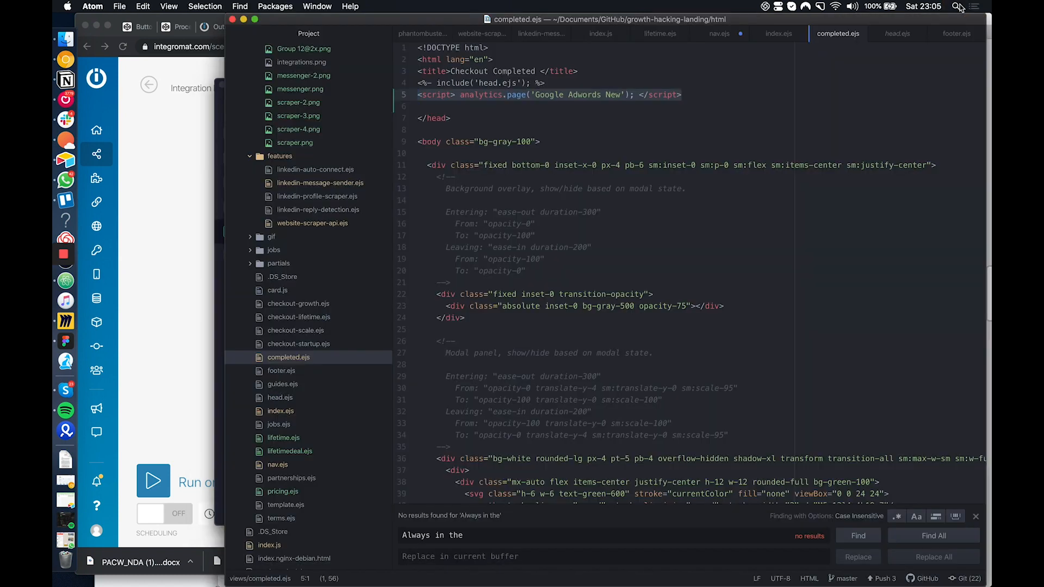
{"action": "left_click_drag", "start_coordinate": [688, 19], "coordinate": [513, 4]}
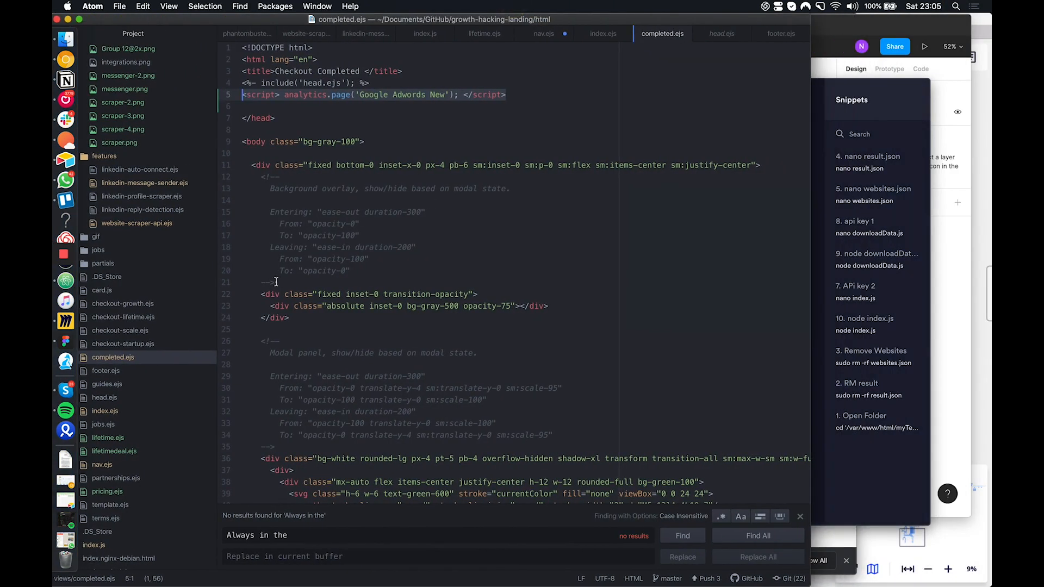
{"action": "left_click_drag", "start_coordinate": [346, 21], "coordinate": [370, 23]}
Try to reveal completed.ejs in Finder from the Atom project tree and bring Termius and Finder forward
{"action": "right_click", "coordinate": [143, 358]}
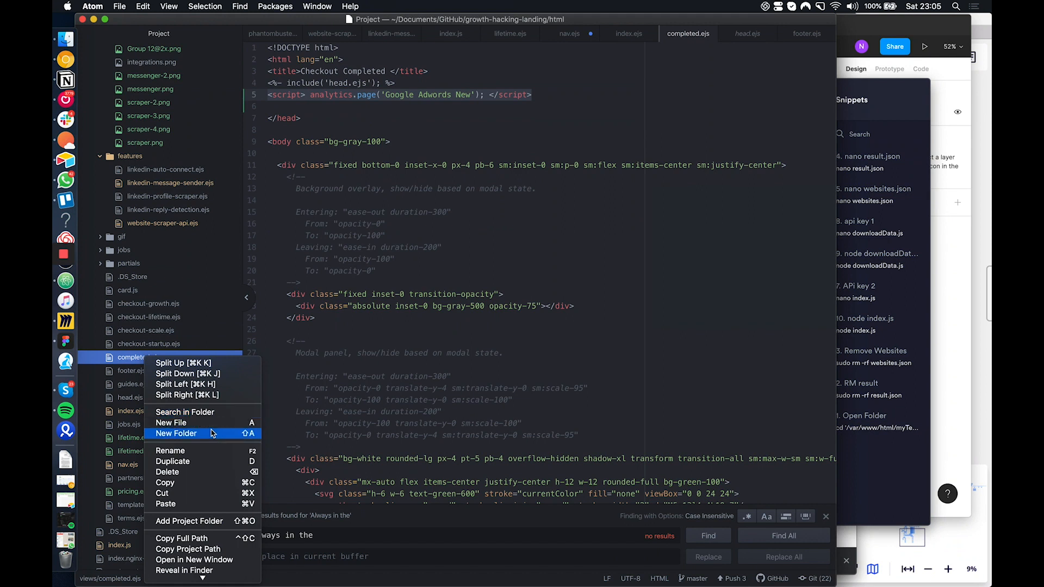
{"action": "scroll", "coordinate": [212, 430], "scroll_direction": "down", "scroll_amount": 1}
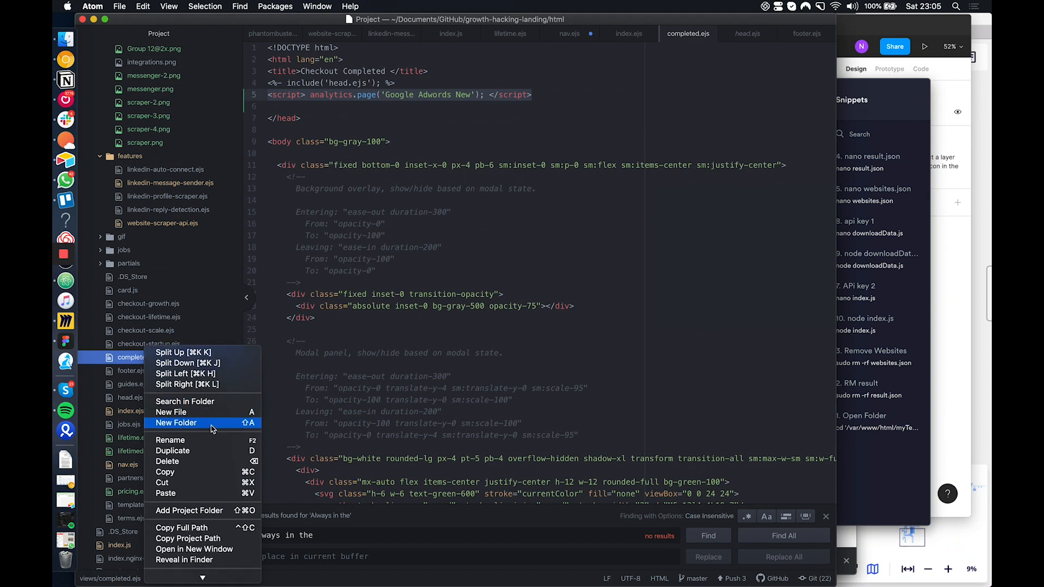
{"action": "scroll", "coordinate": [212, 430], "scroll_direction": "down", "scroll_amount": 1}
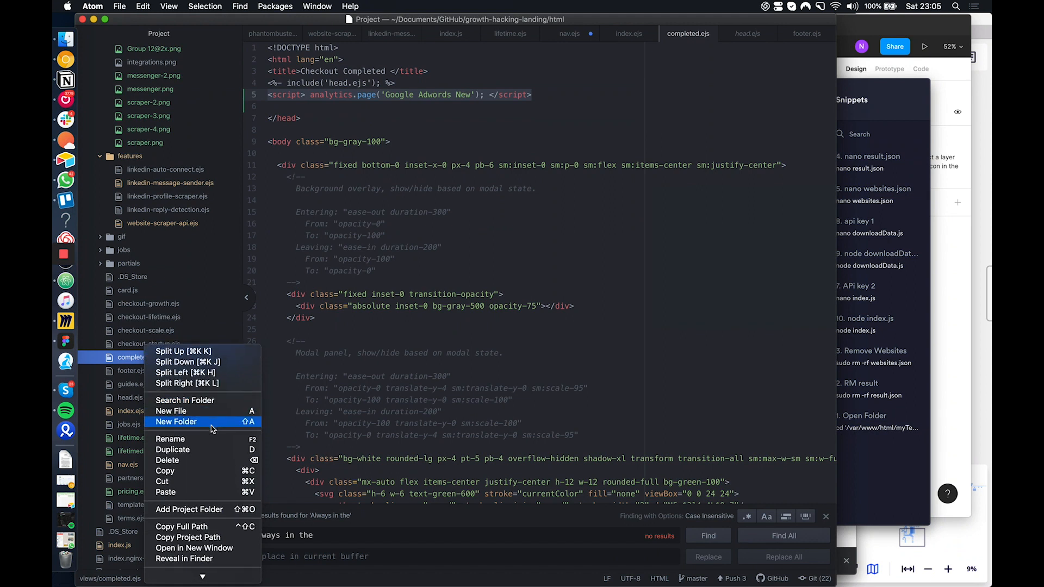
{"action": "left_click", "coordinate": [201, 560]}
{"action": "left_click", "coordinate": [879, 92]}
{"action": "left_click_drag", "start_coordinate": [894, 94], "coordinate": [928, 93]}
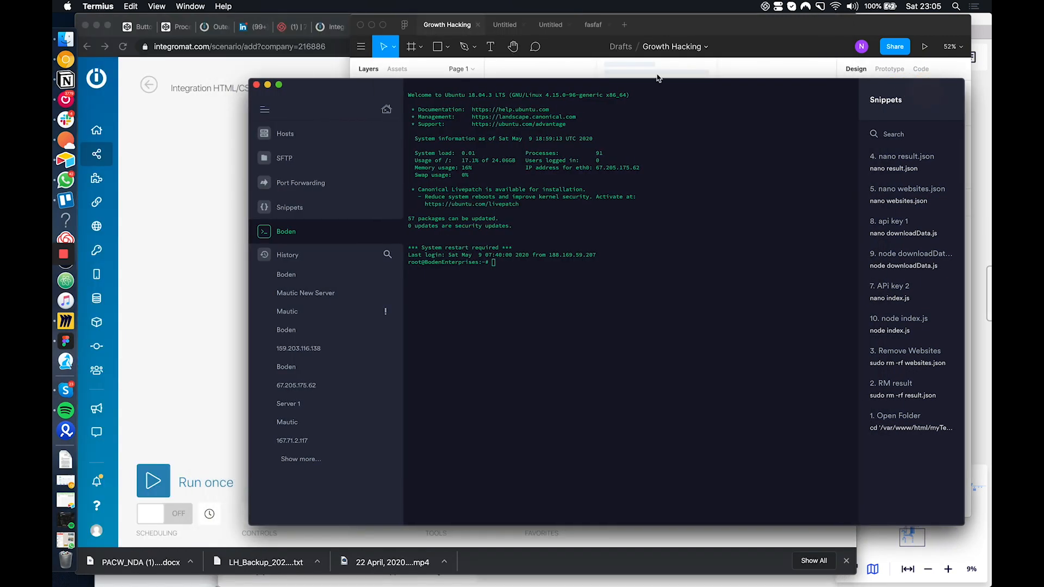
{"action": "left_click", "coordinate": [65, 40]}
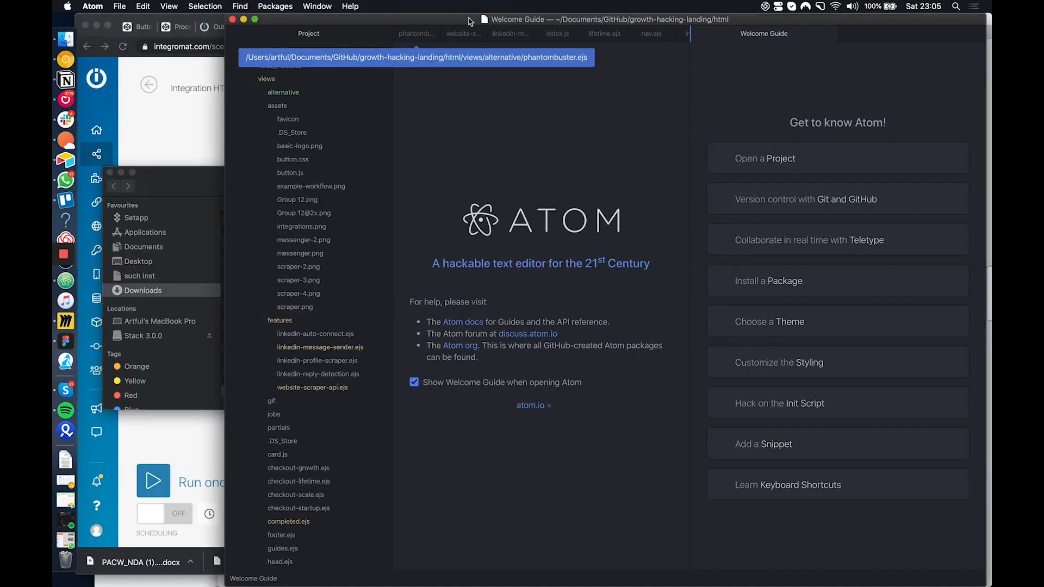
Reveal the project's root index.js in Finder from the Atom project tree
{"action": "left_click_drag", "start_coordinate": [399, 20], "coordinate": [230, 6]}
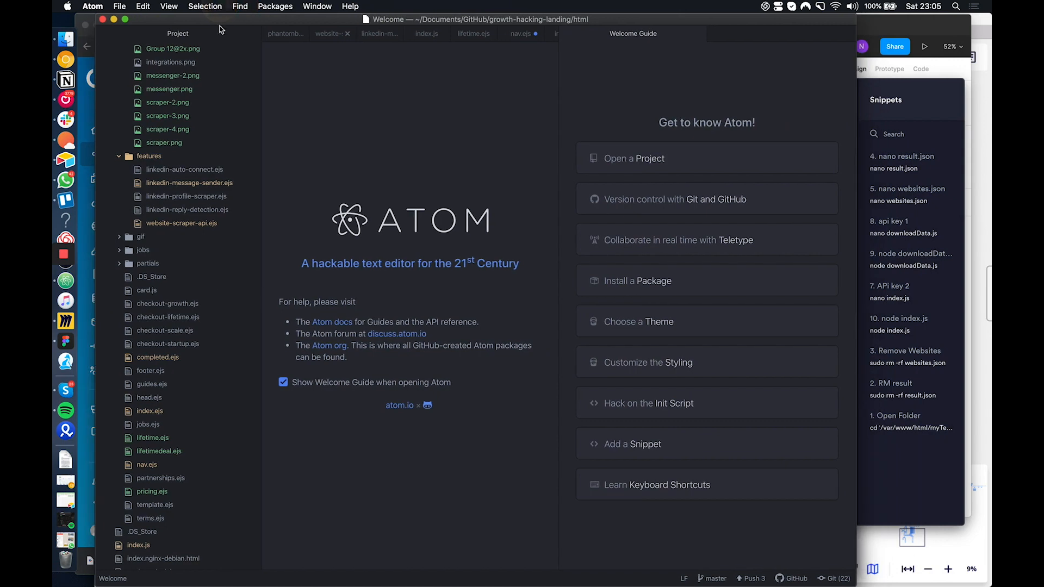
{"action": "scroll", "coordinate": [177, 346], "scroll_direction": "up", "scroll_amount": 5}
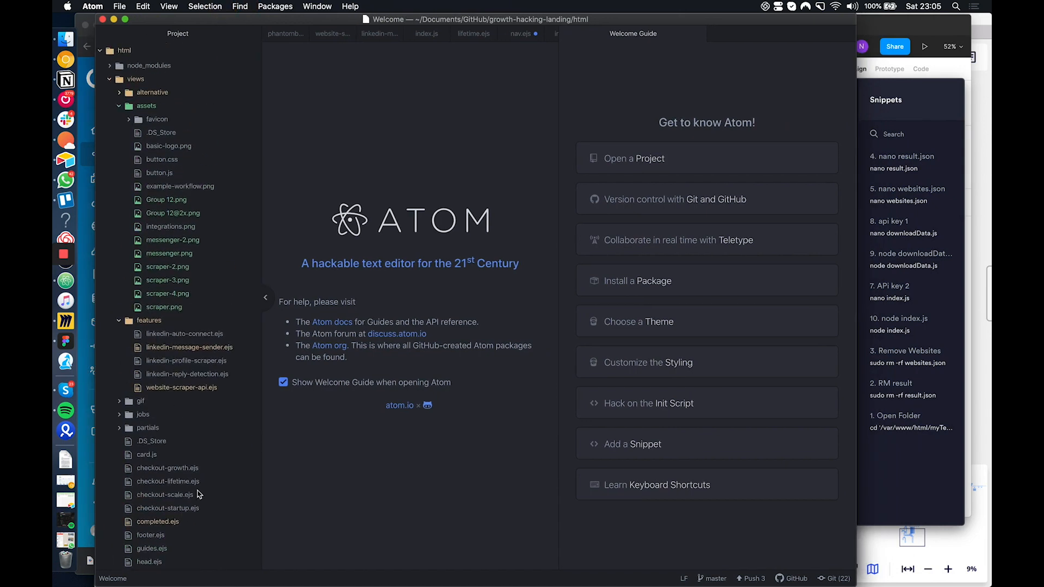
{"action": "scroll", "coordinate": [199, 495], "scroll_direction": "down", "scroll_amount": 6}
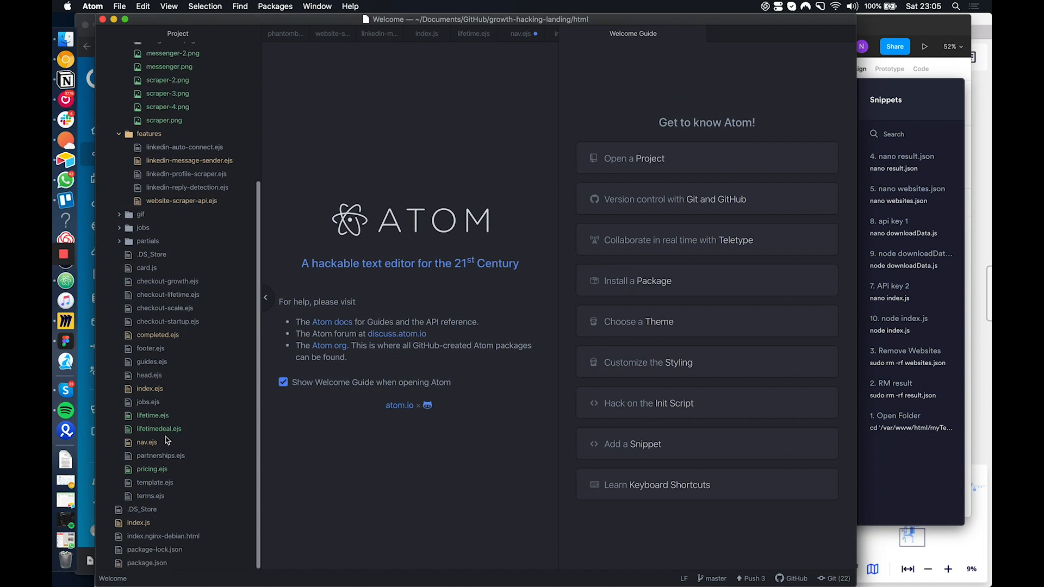
{"action": "right_click", "coordinate": [140, 525]}
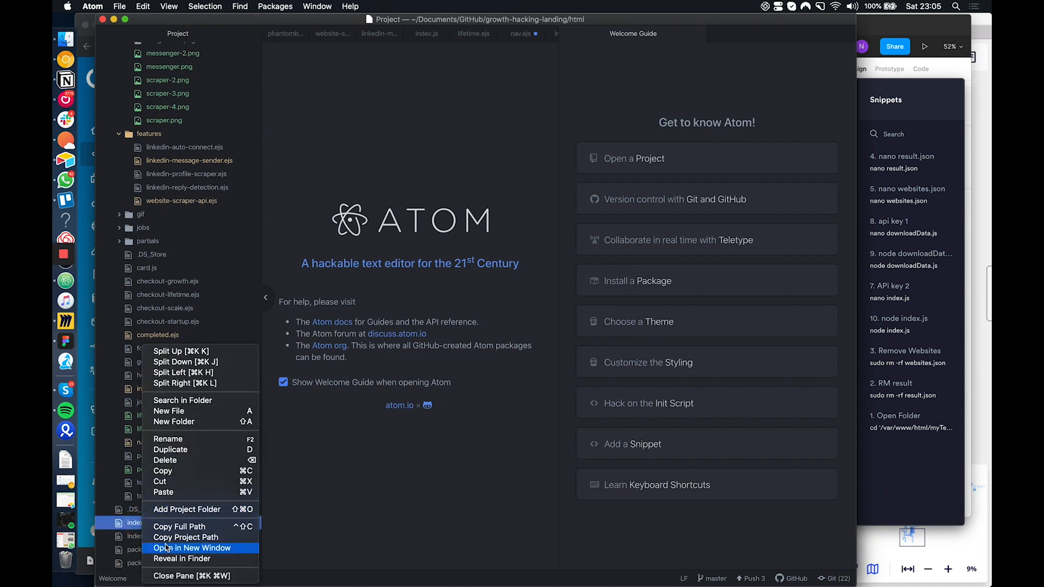
{"action": "left_click", "coordinate": [204, 559]}
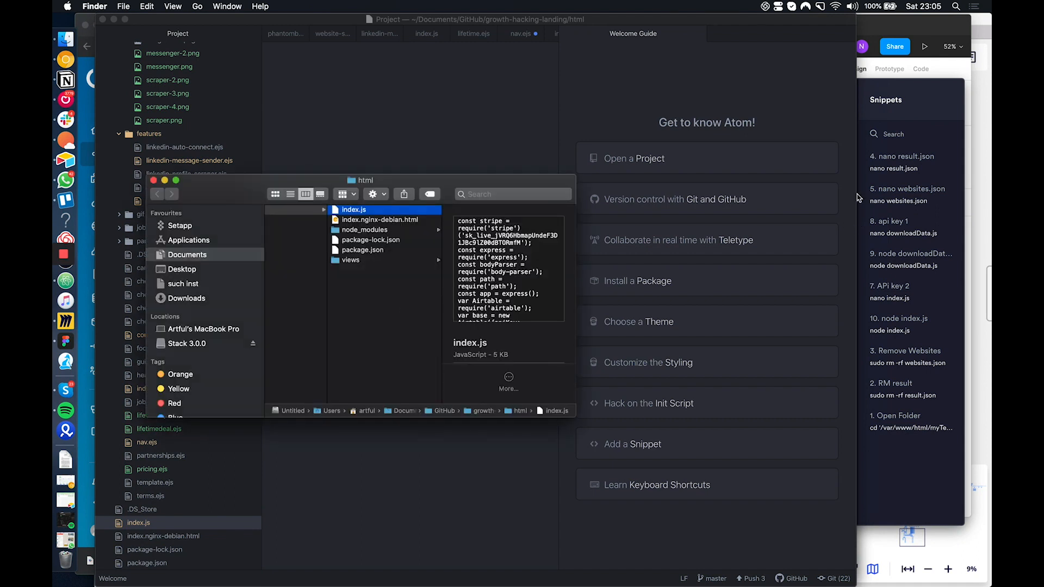
Try to change to the local growth-hacking-landing/html directory in Termius's Boden session
{"action": "left_click", "coordinate": [919, 94]}
{"action": "left_click", "coordinate": [604, 396]}
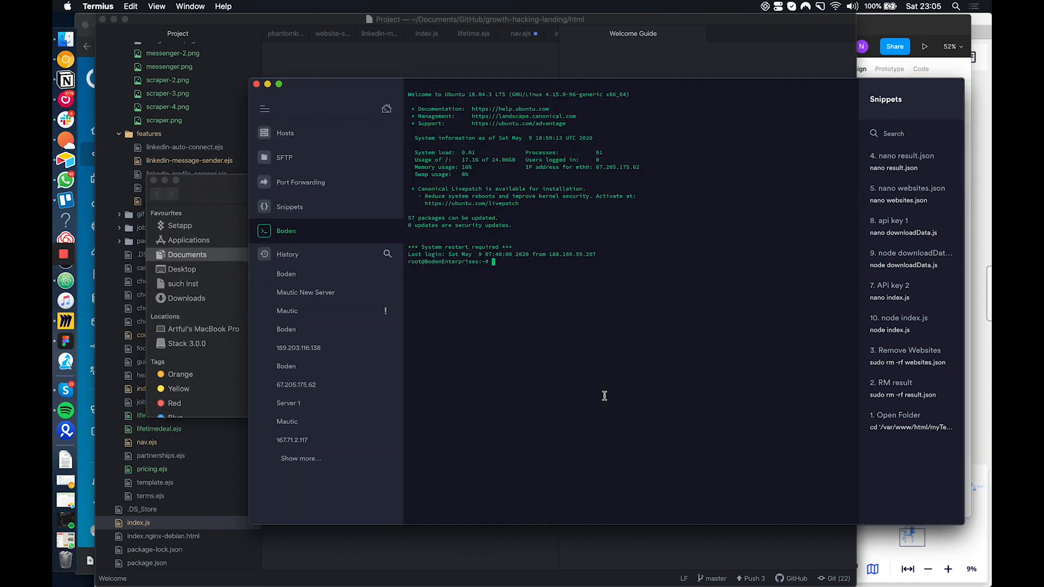
{"action": "type", "text": "cd '/Users/artful/Documents/GitHub/growth-hacking-landing/html'"}
{"action": "key", "text": "Return"}
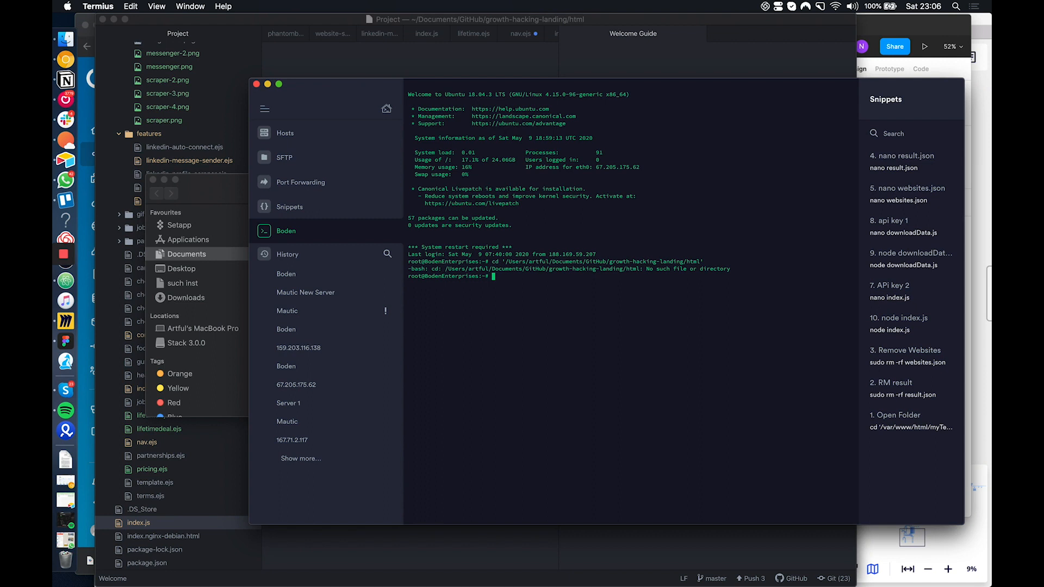
In a new Termius local terminal, change to the growth-hacking-landing/html folder and run node index.js
{"action": "left_click", "coordinate": [386, 109]}
{"action": "left_click", "coordinate": [581, 330]}
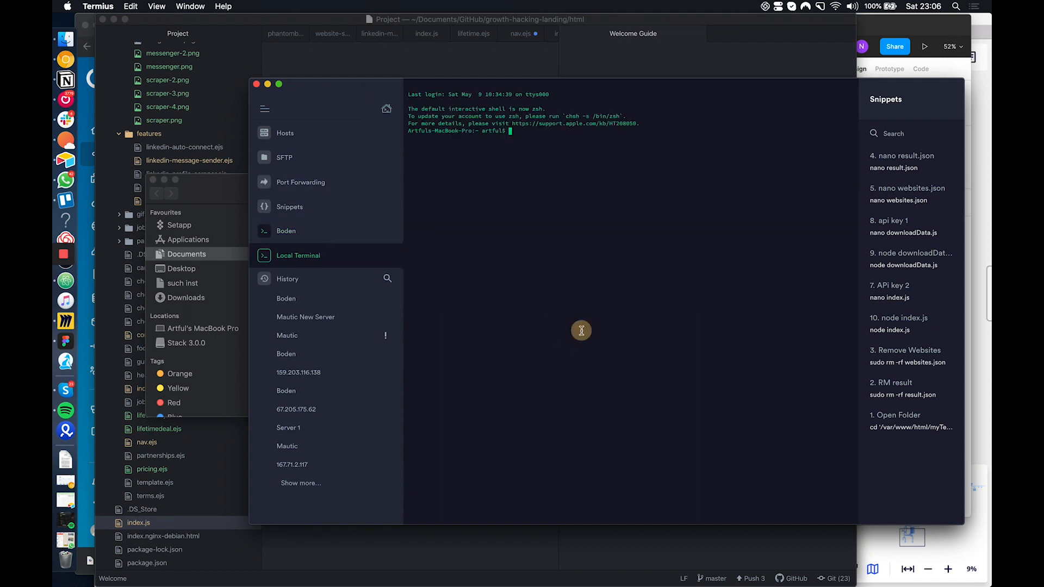
{"action": "type", "text": "cd"}
{"action": "left_click", "coordinate": [220, 196]}
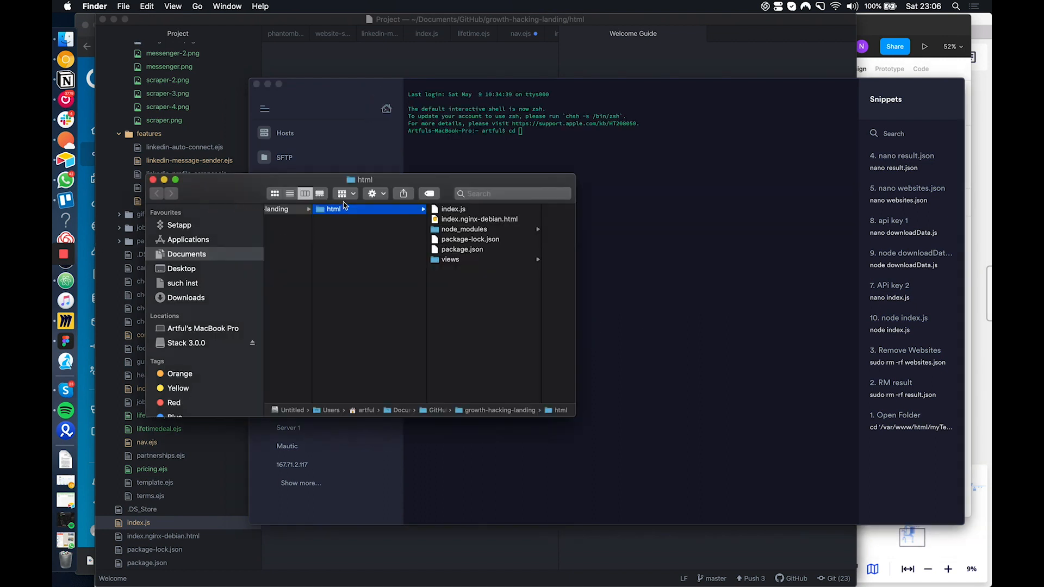
{"action": "left_click_drag", "start_coordinate": [343, 209], "coordinate": [643, 222]}
{"action": "left_click", "coordinate": [648, 231]}
{"action": "key", "text": "Return"}
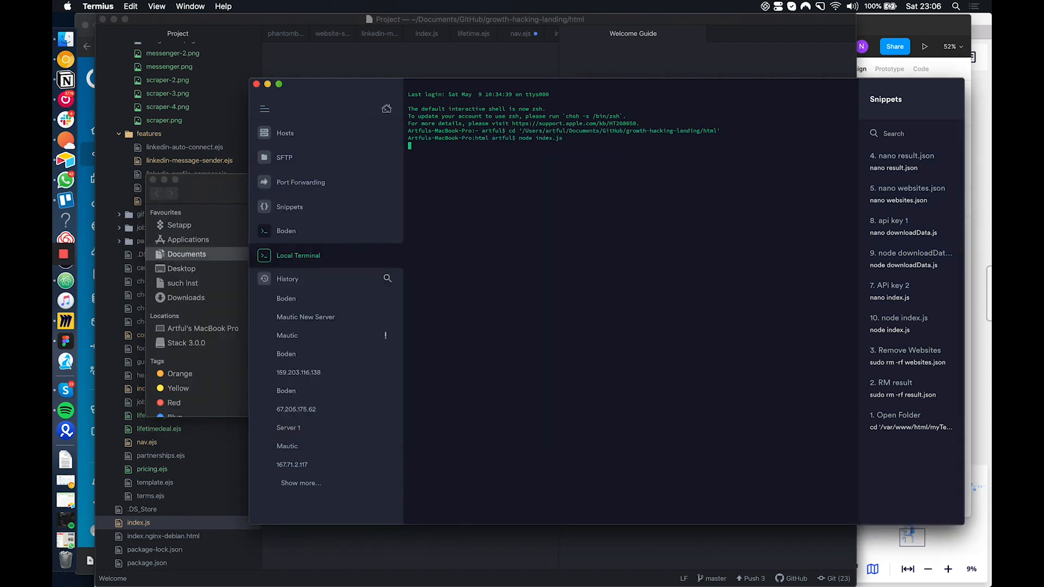
Switch to Chrome and load localhost in a new tab
{"action": "left_click_drag", "start_coordinate": [924, 28], "coordinate": [874, 41]}
{"action": "left_click", "coordinate": [65, 59]}
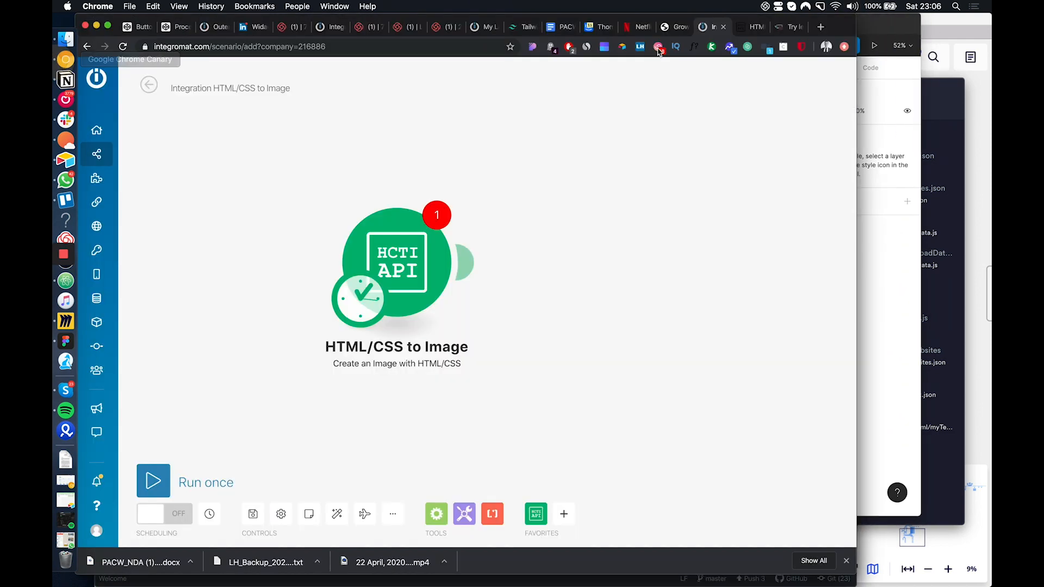
{"action": "left_click", "coordinate": [821, 27]}
{"action": "type", "text": "local"}
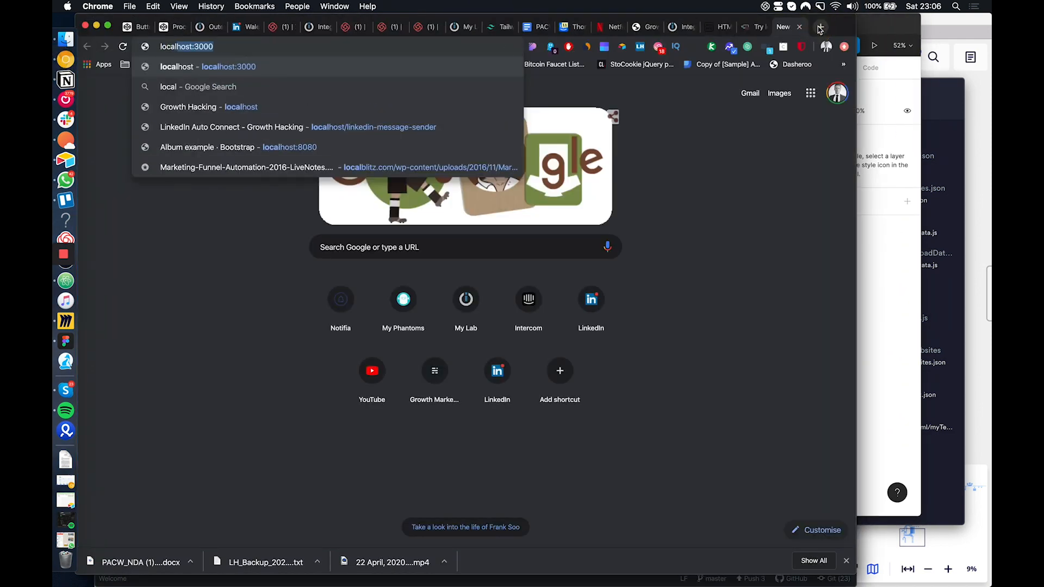
{"action": "type", "text": "host"}
{"action": "key", "text": "Delete"}
{"action": "key", "text": "Return"}
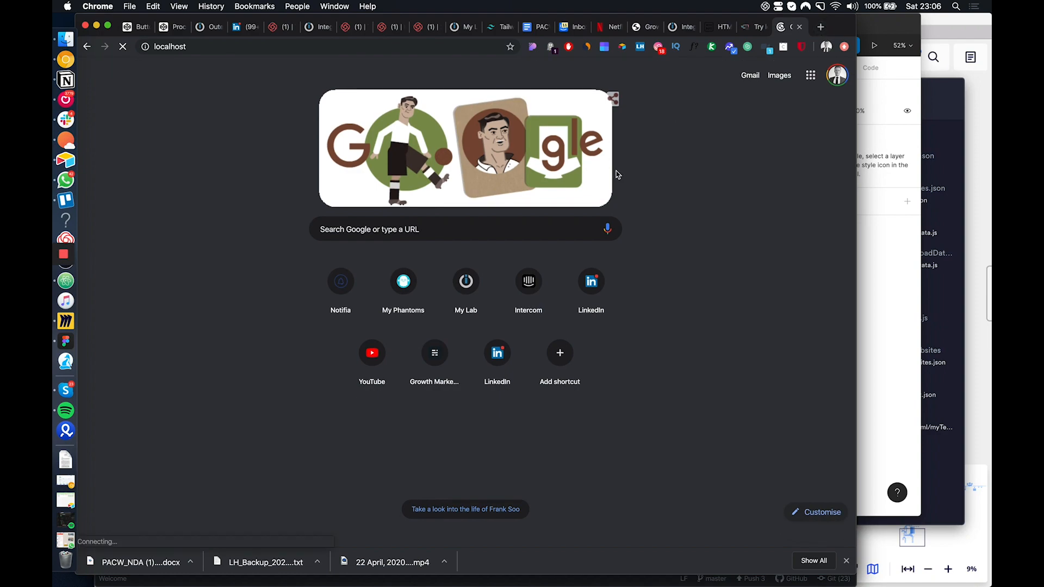
Look over the local site's homepage and its LinkedIn Connect feature page
{"action": "scroll", "coordinate": [386, 310], "scroll_direction": "down", "scroll_amount": 10}
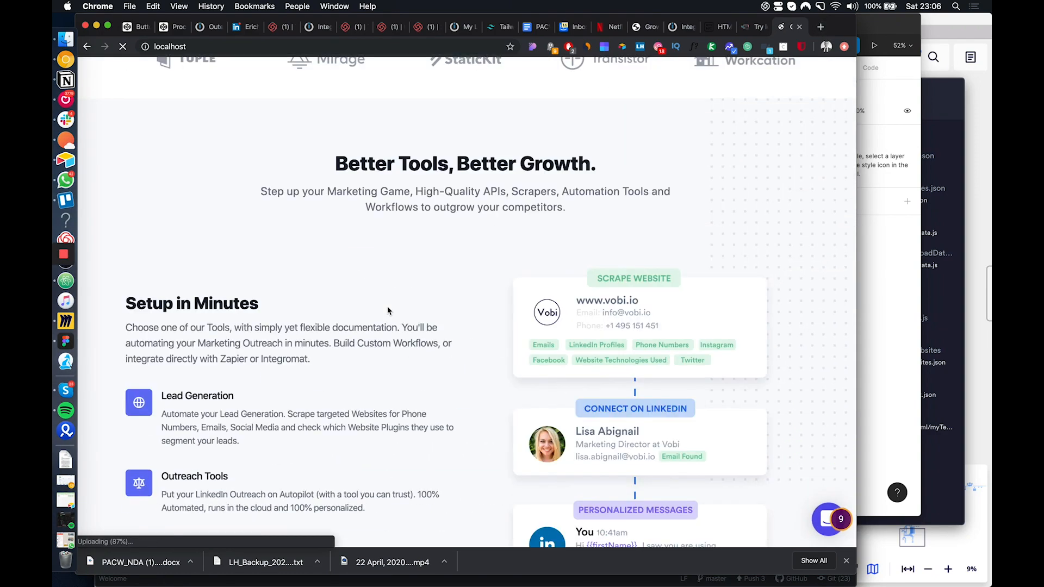
{"action": "scroll", "coordinate": [388, 311], "scroll_direction": "up", "scroll_amount": 15}
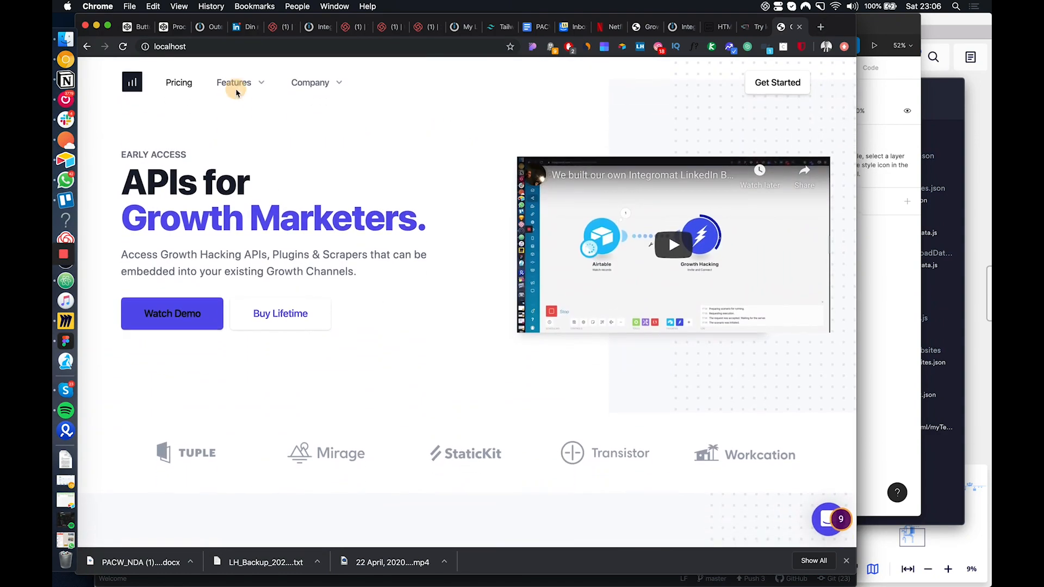
{"action": "left_click", "coordinate": [237, 93]}
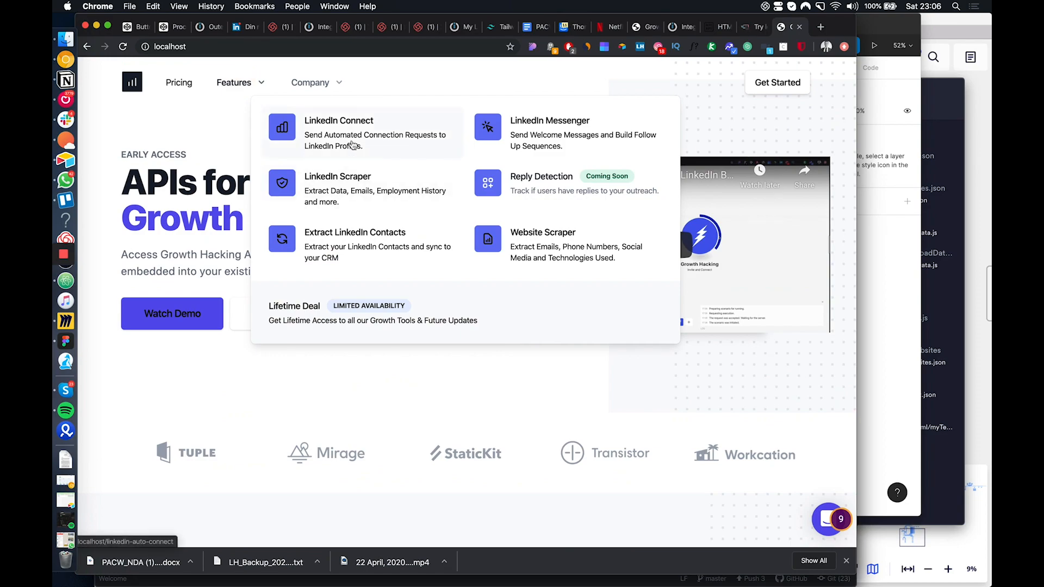
{"action": "left_click", "coordinate": [353, 144]}
{"action": "scroll", "coordinate": [480, 325], "scroll_direction": "down", "scroll_amount": 8}
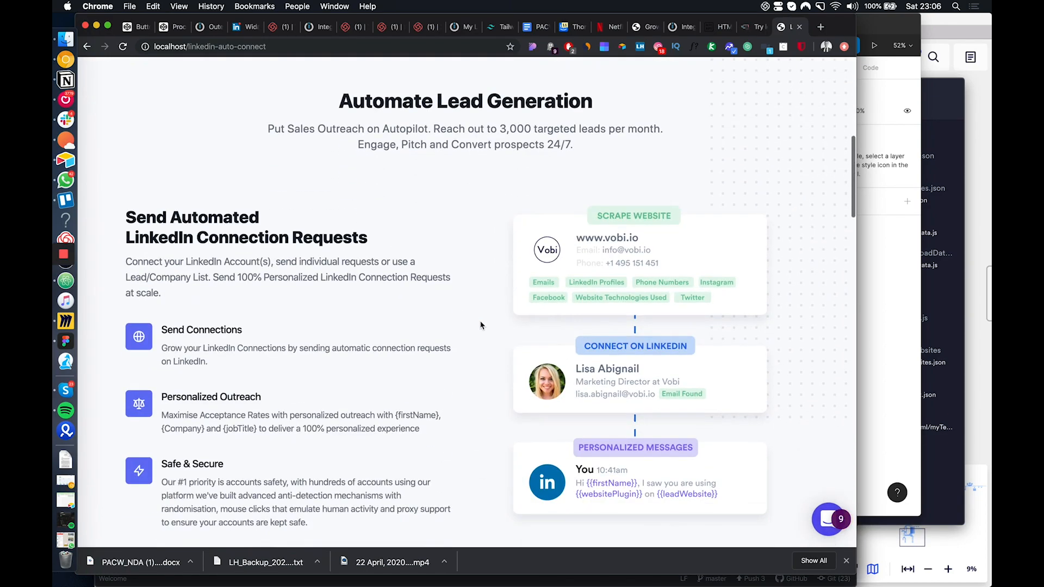
{"action": "scroll", "coordinate": [481, 325], "scroll_direction": "down", "scroll_amount": 15}
{"action": "scroll", "coordinate": [480, 326], "scroll_direction": "up", "scroll_amount": 20}
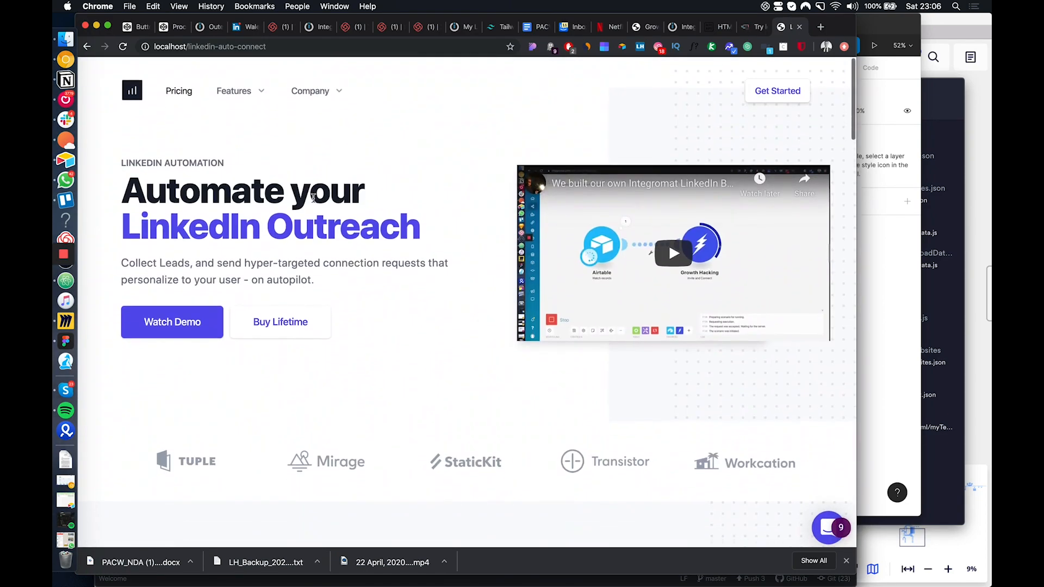
Open the LinkedIn Messenger feature page, review it and highlight the whole Automate Cold Outreach & Follow Ups text block
{"action": "left_click", "coordinate": [235, 83]}
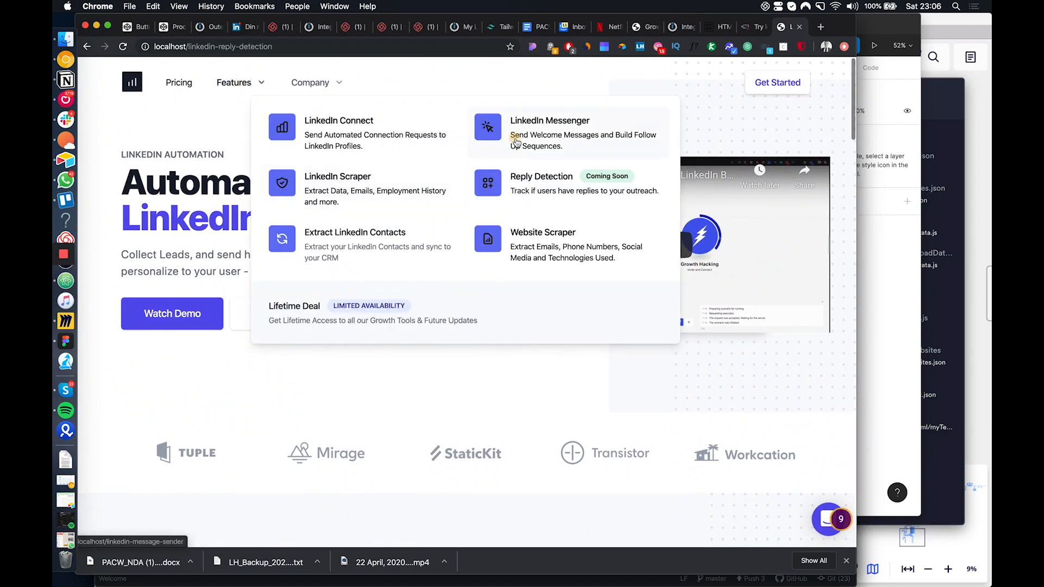
{"action": "left_click", "coordinate": [516, 143]}
{"action": "scroll", "coordinate": [578, 234], "scroll_direction": "down", "scroll_amount": 5}
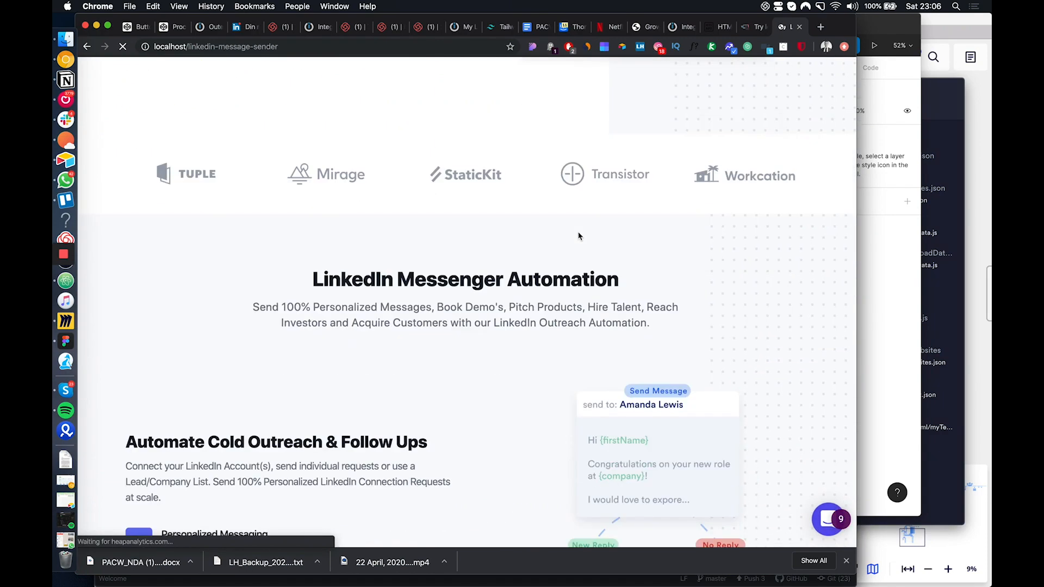
{"action": "scroll", "coordinate": [578, 235], "scroll_direction": "down", "scroll_amount": 10}
{"action": "scroll", "coordinate": [578, 236], "scroll_direction": "up", "scroll_amount": 5}
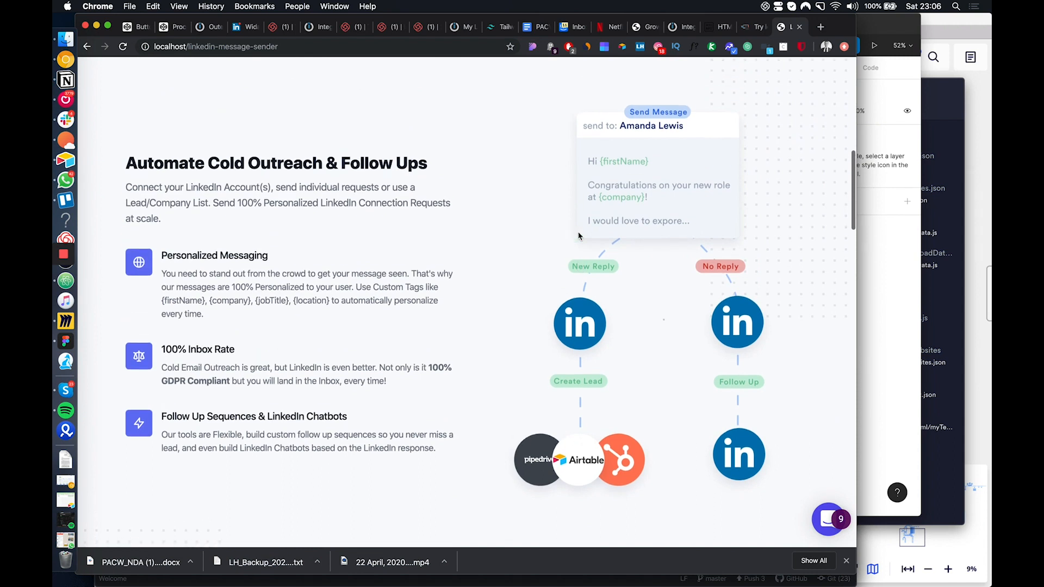
{"action": "scroll", "coordinate": [598, 240], "scroll_direction": "up", "scroll_amount": 3}
{"action": "scroll", "coordinate": [636, 261], "scroll_direction": "down", "scroll_amount": 3}
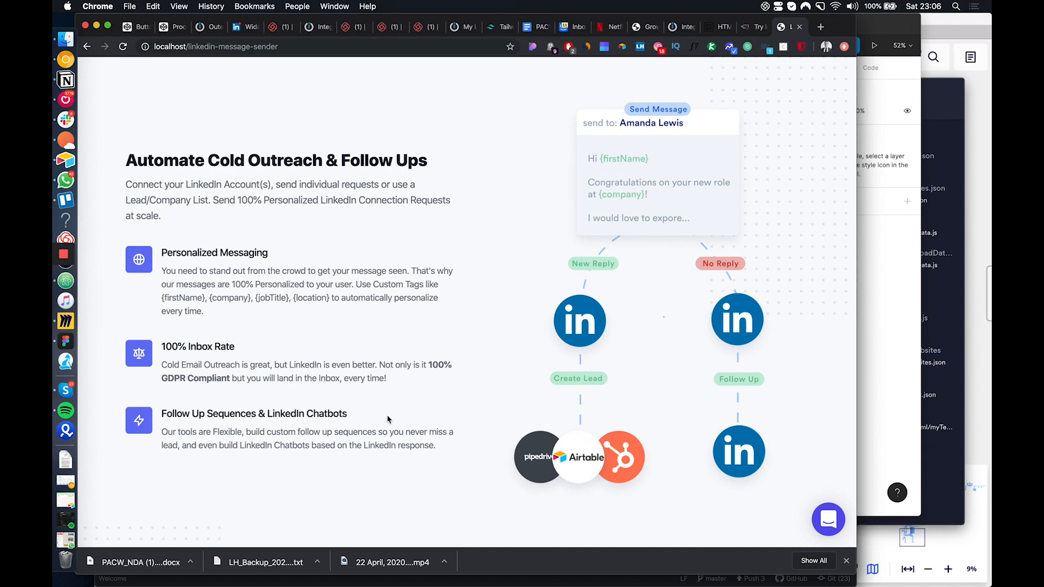
{"action": "left_click_drag", "start_coordinate": [435, 448], "coordinate": [128, 163]}
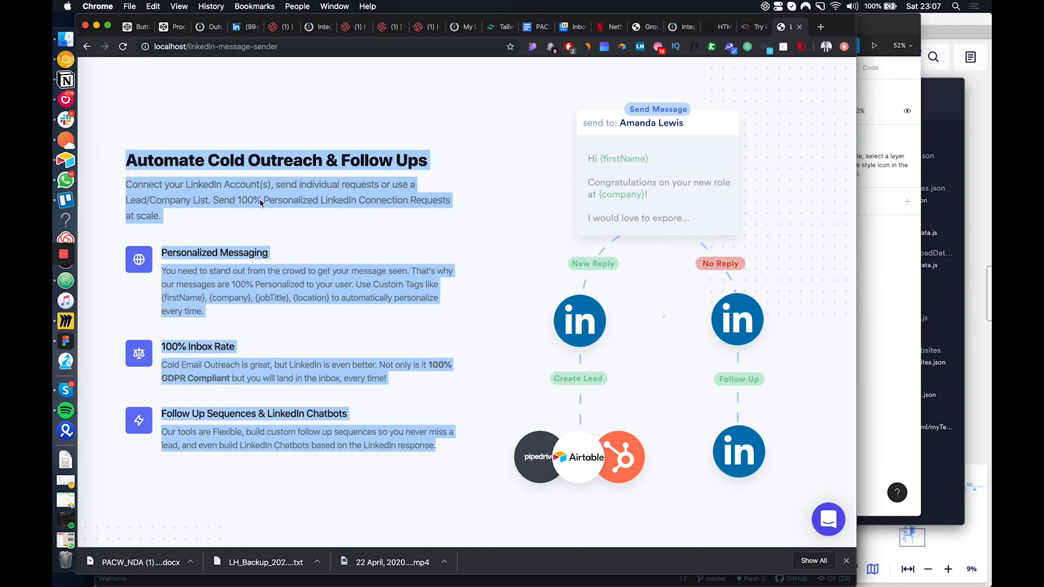
Look over the rest of the LinkedIn Messenger page, including its pricing and introduction, and the list of site features
{"action": "left_click", "coordinate": [689, 210]}
{"action": "left_click", "coordinate": [655, 306]}
{"action": "left_click", "coordinate": [214, 231]}
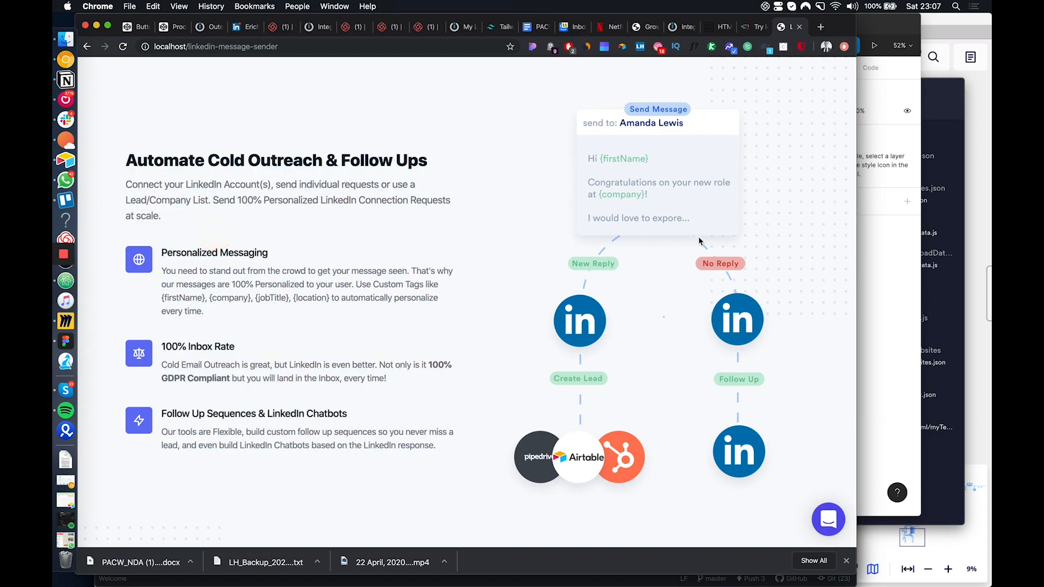
{"action": "scroll", "coordinate": [691, 360], "scroll_direction": "down", "scroll_amount": 20}
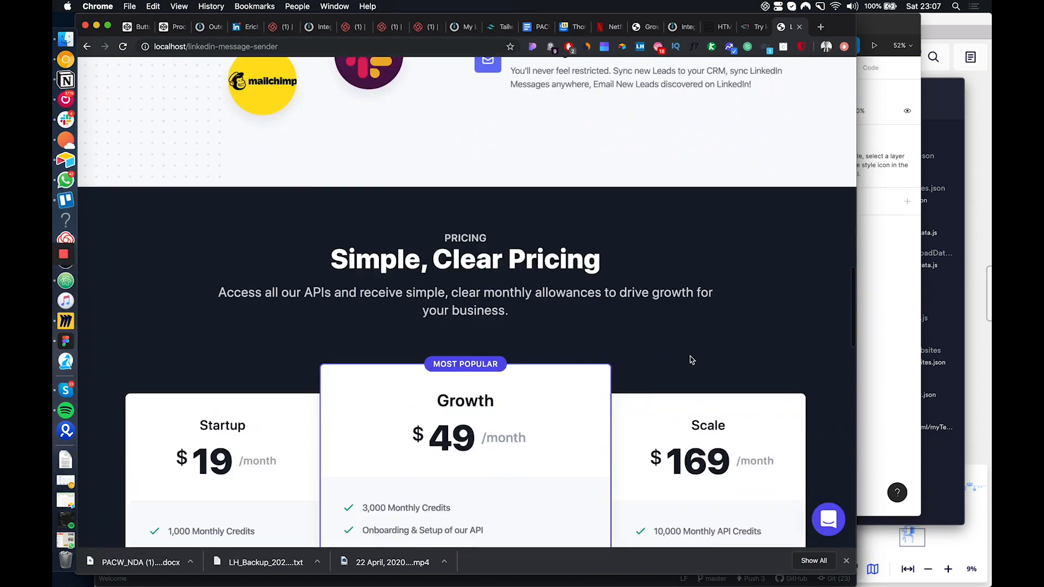
{"action": "scroll", "coordinate": [690, 357], "scroll_direction": "up", "scroll_amount": 20}
{"action": "scroll", "coordinate": [690, 355], "scroll_direction": "down", "scroll_amount": 12}
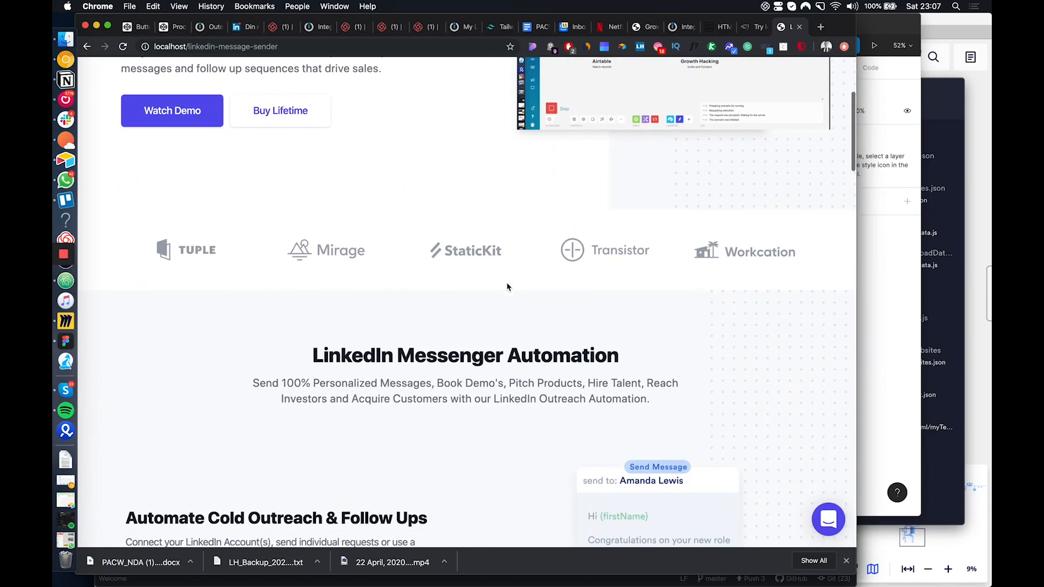
{"action": "scroll", "coordinate": [648, 225], "scroll_direction": "up", "scroll_amount": 8}
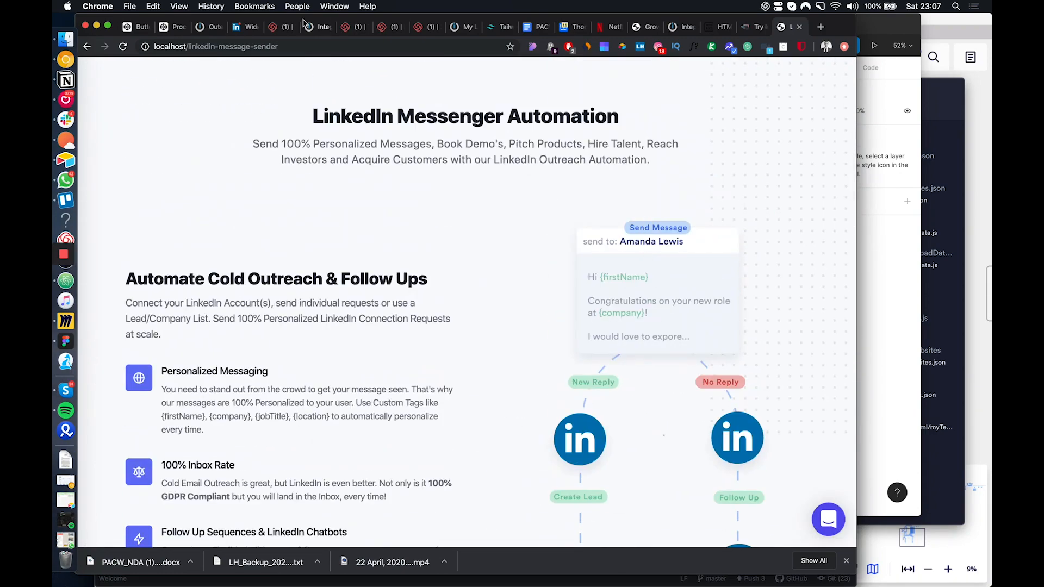
{"action": "scroll", "coordinate": [280, 108], "scroll_direction": "up", "scroll_amount": 10}
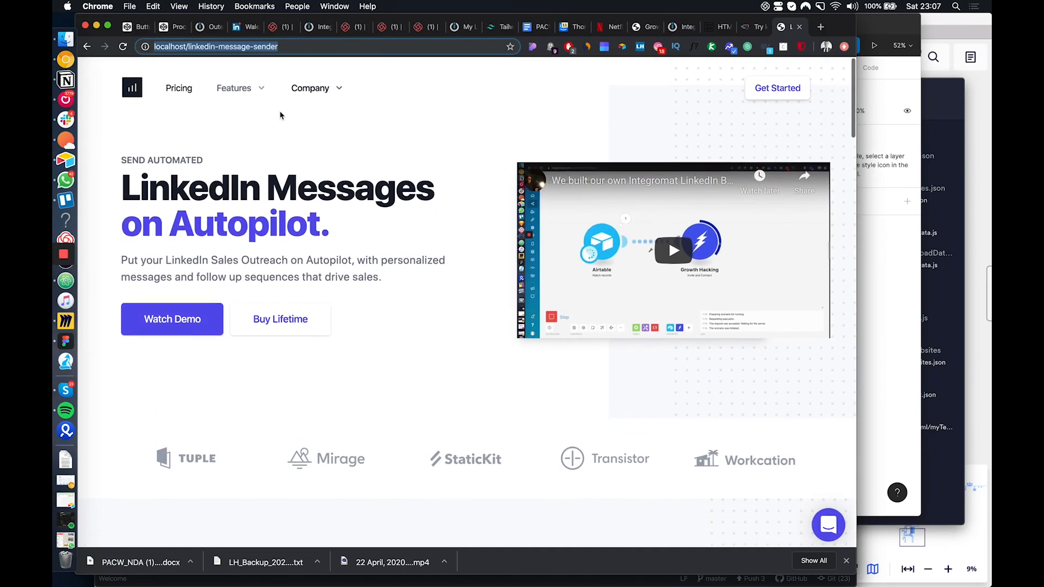
{"action": "left_click", "coordinate": [255, 87]}
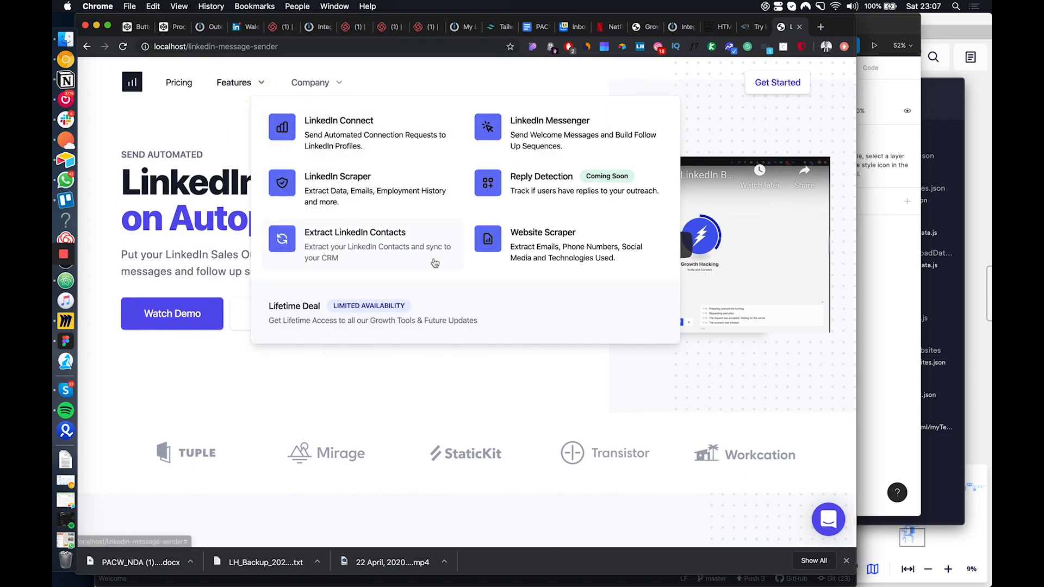
Try to load localhost/alterantive/phantombuster in the current tab
{"action": "left_click_drag", "start_coordinate": [303, 47], "coordinate": [189, 46]}
{"action": "key", "text": "BackSpace"}
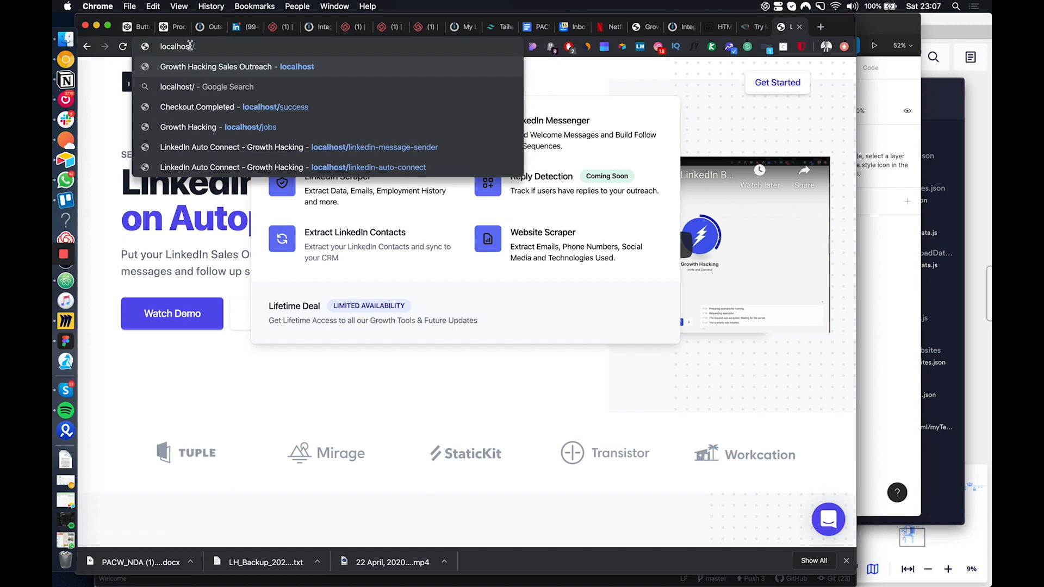
{"action": "type", "text": "alterantive/phan"}
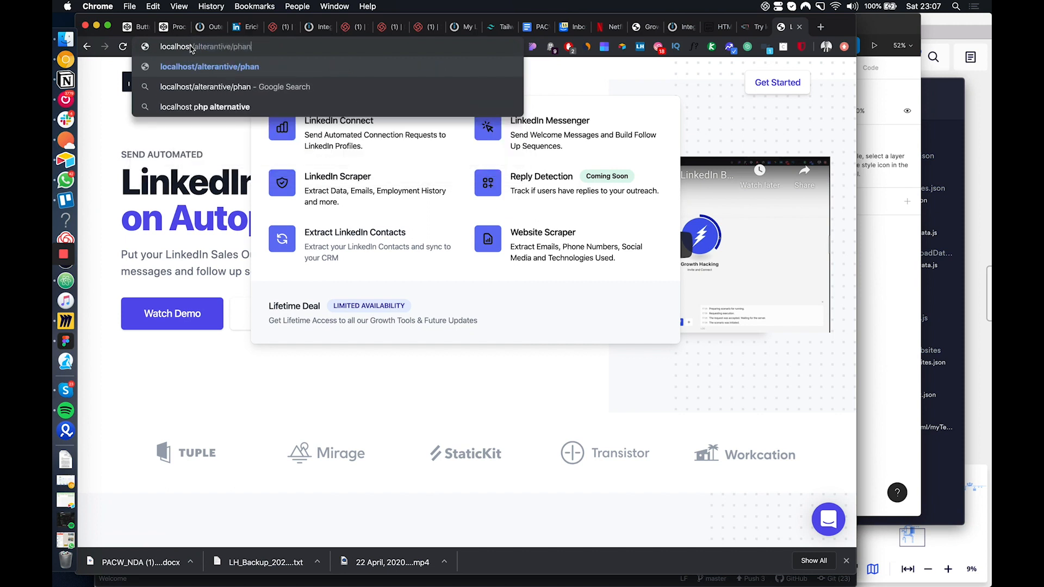
{"action": "type", "text": "tombuster"}
{"action": "key", "text": "Return"}
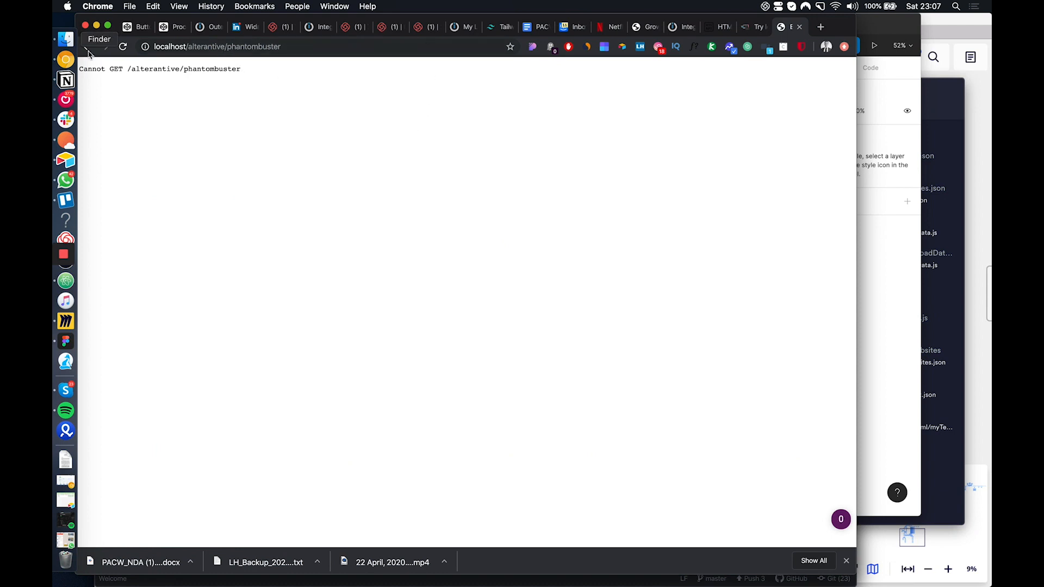
Try the plural form of the address, localhost/alterantives/phantombuster
{"action": "left_click", "coordinate": [229, 46]}
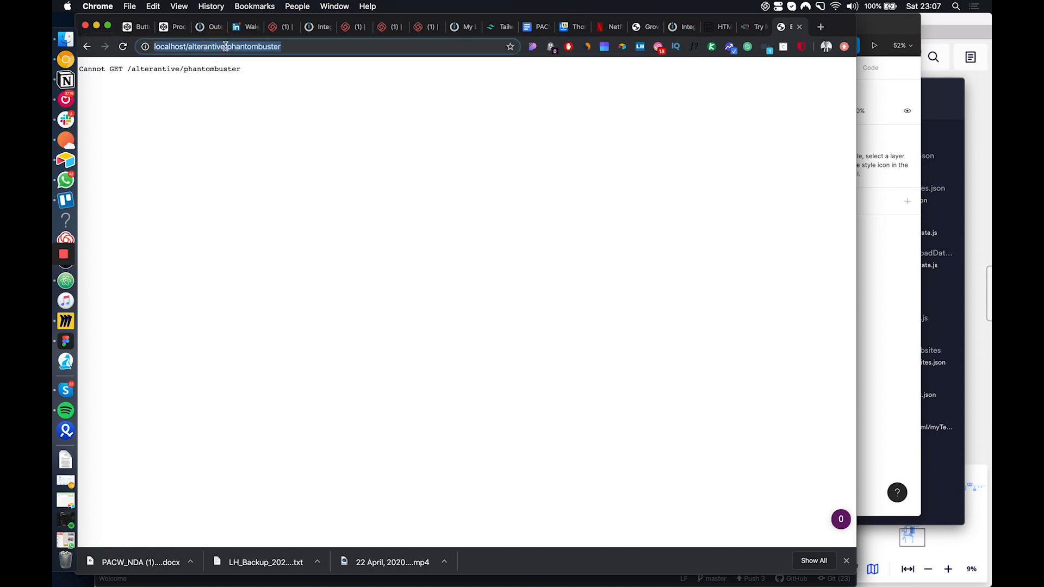
{"action": "left_click", "coordinate": [225, 47]}
{"action": "type", "text": "s"}
{"action": "key", "text": "Return"}
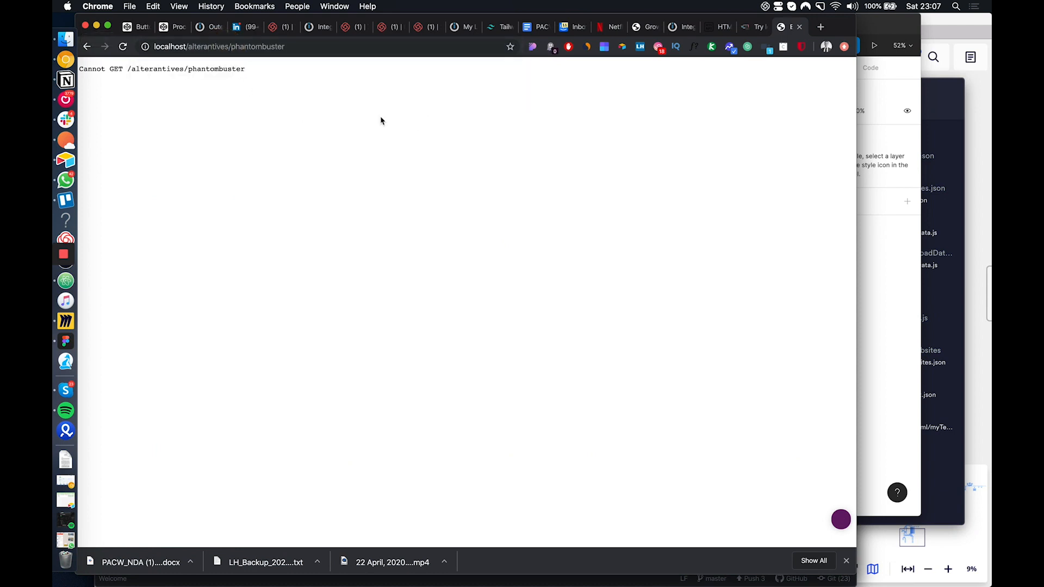
Switch to Atom and search index.js for "phantom" to check the route's exact path
{"action": "left_click", "coordinate": [65, 280]}
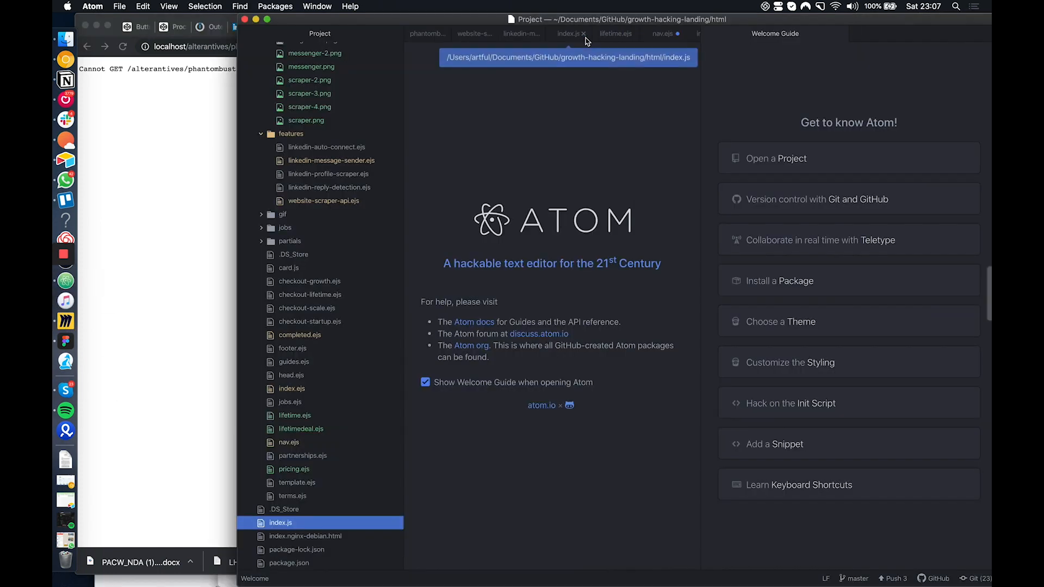
{"action": "left_click", "coordinate": [571, 34]}
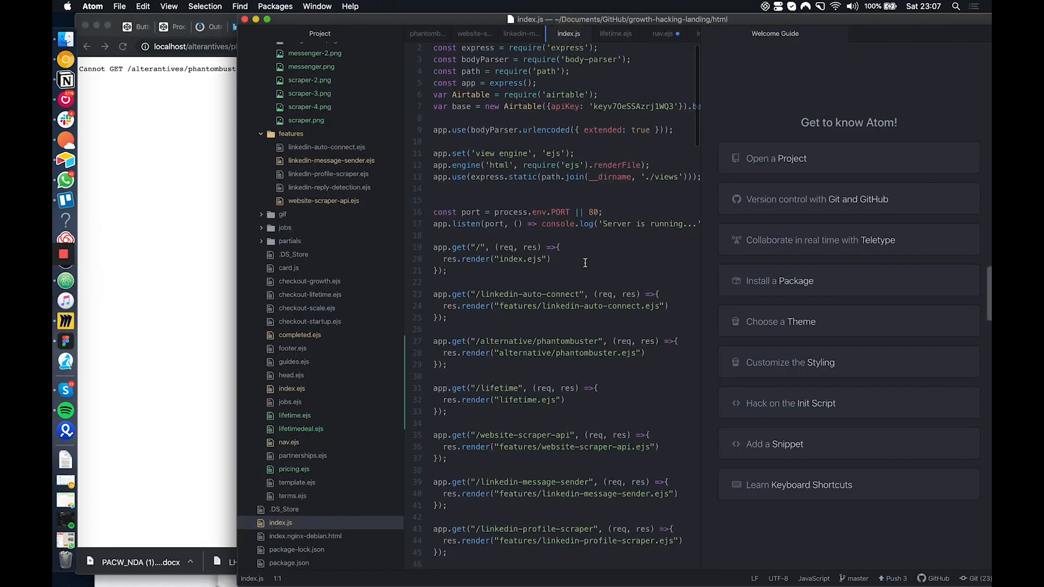
{"action": "left_click", "coordinate": [585, 261]}
{"action": "key", "text": "super+f"}
{"action": "type", "text": "phantom"}
{"action": "key", "text": "Return"}
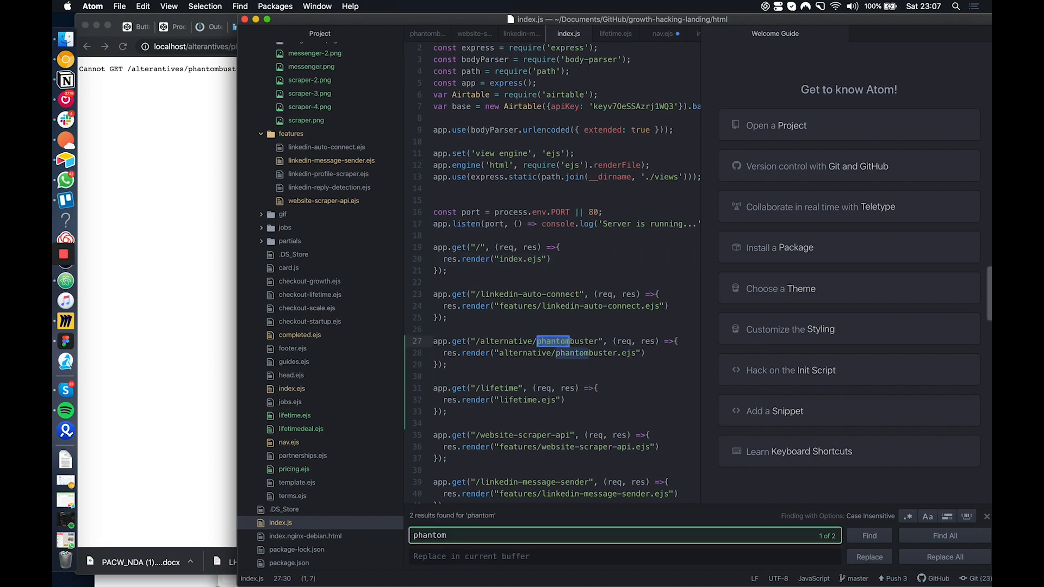
Switch back to Chrome and correct the misspelled address to load localhost/alternative/phantombuster
{"action": "left_click", "coordinate": [216, 47]}
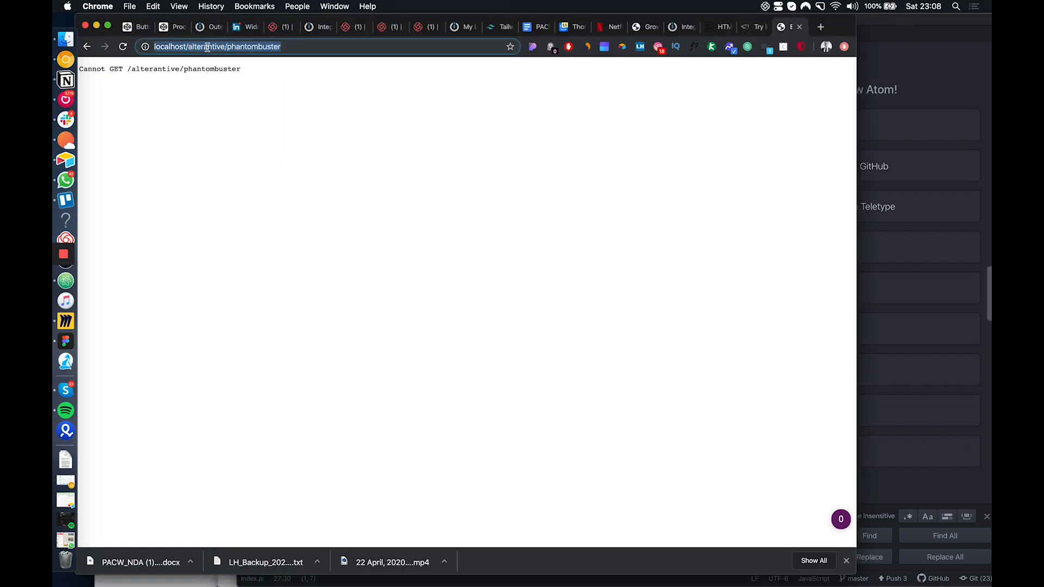
{"action": "left_click", "coordinate": [208, 48]}
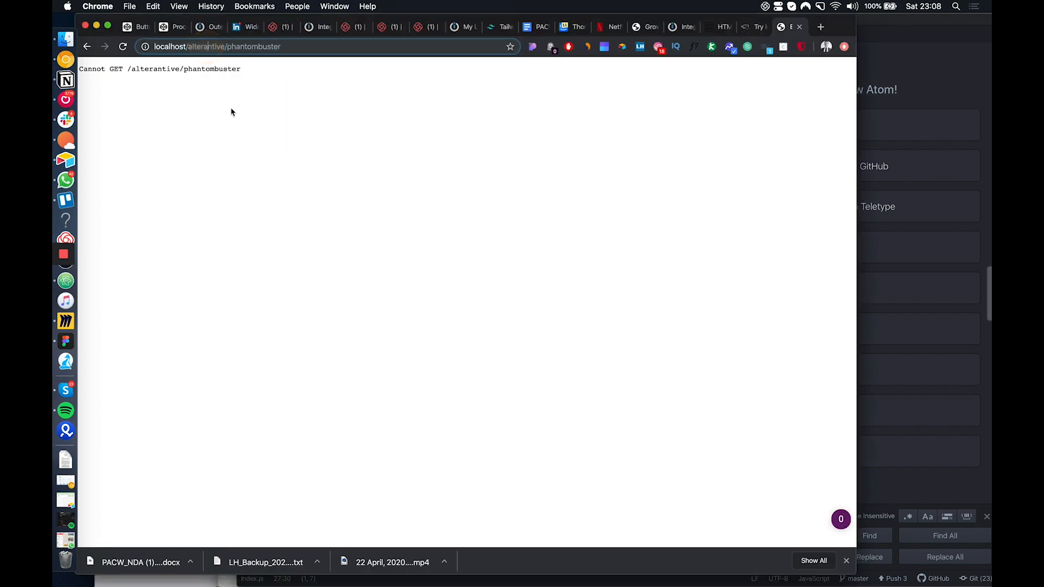
{"action": "key", "text": "BackSpace"}
{"action": "key", "text": "Right"}
{"action": "type", "text": "a"}
{"action": "key", "text": "Return"}
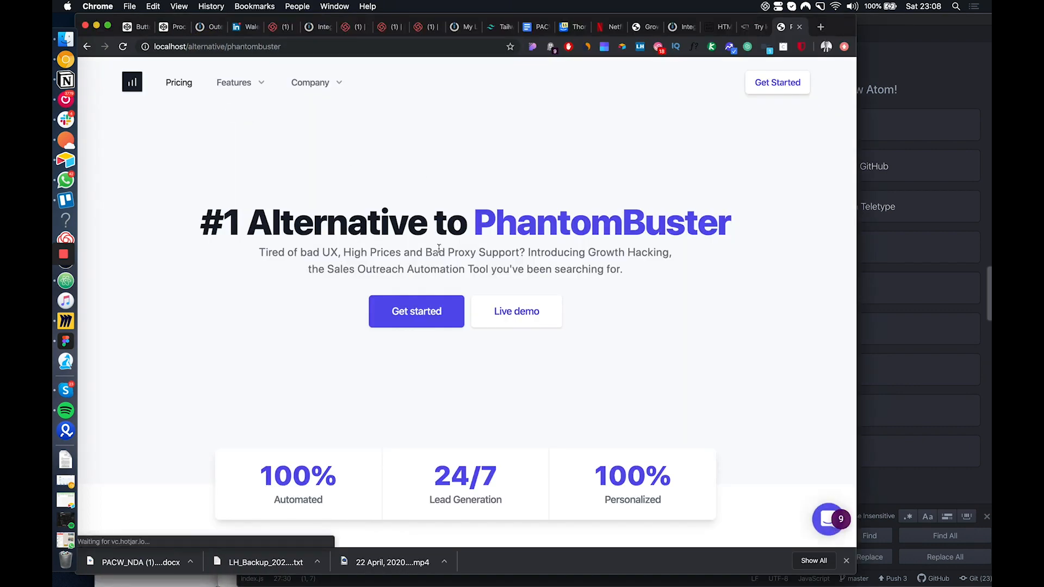
Examine the headline and introductory text of the PhantomBuster alternative page, highlighting parts of them
{"action": "left_click_drag", "start_coordinate": [758, 227], "coordinate": [98, 218]}
{"action": "left_click_drag", "start_coordinate": [258, 251], "coordinate": [300, 268]}
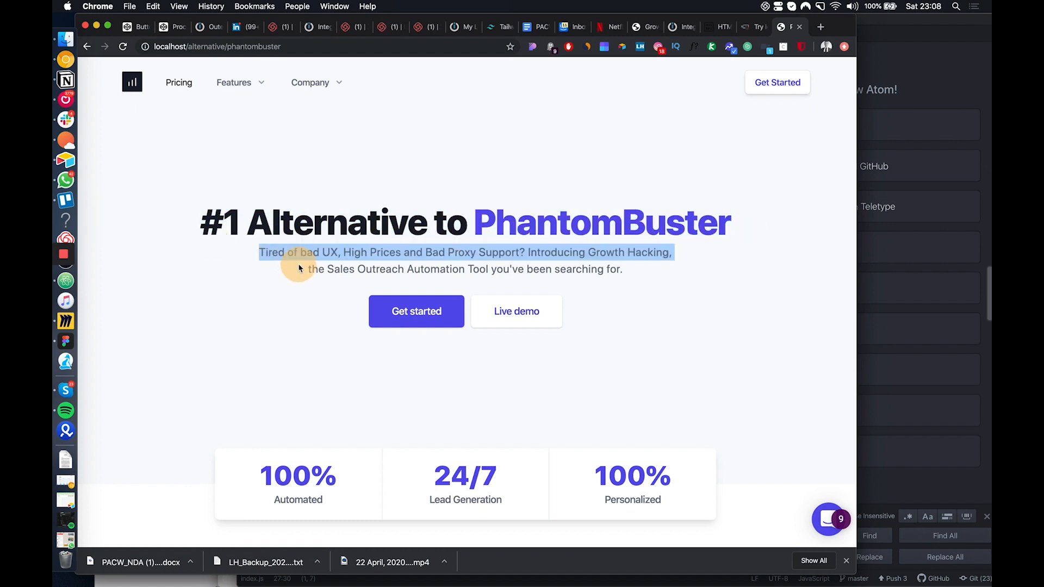
{"action": "scroll", "coordinate": [439, 313], "scroll_direction": "down", "scroll_amount": 3}
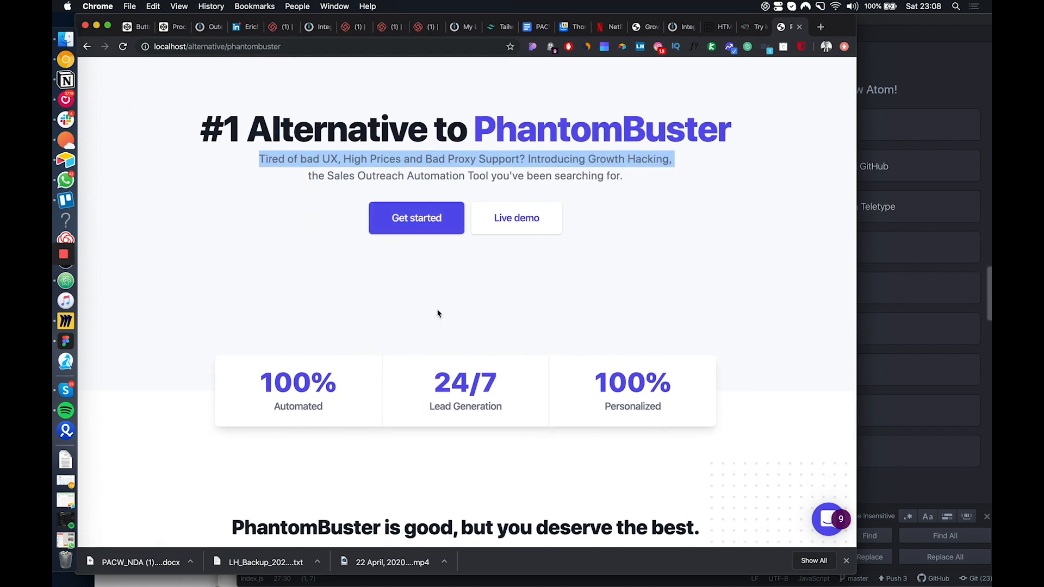
{"action": "scroll", "coordinate": [680, 307], "scroll_direction": "up", "scroll_amount": 3}
{"action": "left_click", "coordinate": [680, 307]}
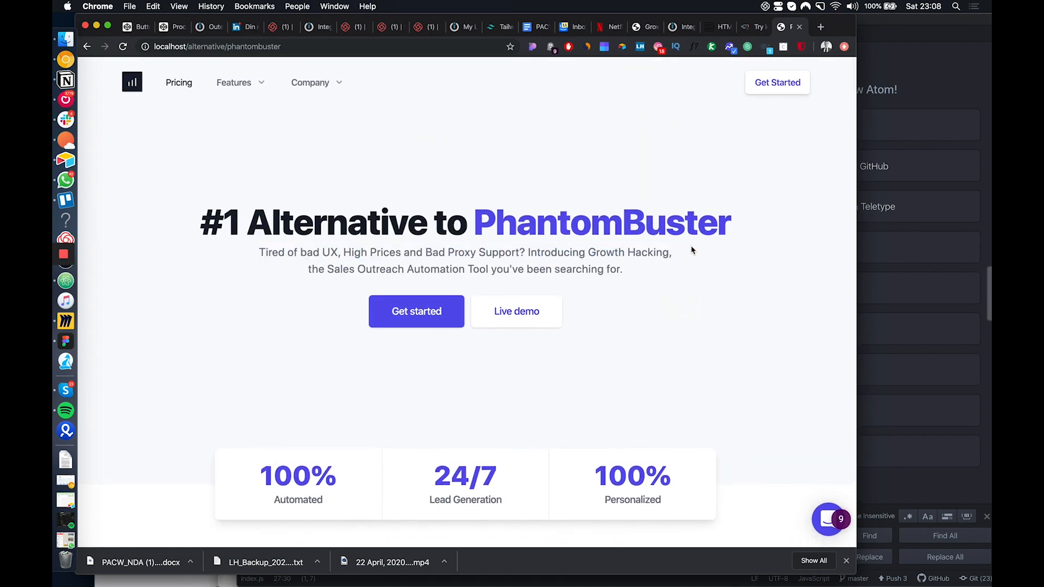
{"action": "left_click_drag", "start_coordinate": [743, 218], "coordinate": [509, 240]}
{"action": "scroll", "coordinate": [302, 247], "scroll_direction": "down", "scroll_amount": 1}
{"action": "left_click", "coordinate": [306, 232]}
Review the PhantomBuster alternative page's workflow builder, integrations, customer logos, pricing, testimonials and lifetime deal sections
{"action": "scroll", "coordinate": [509, 237], "scroll_direction": "down", "scroll_amount": 10}
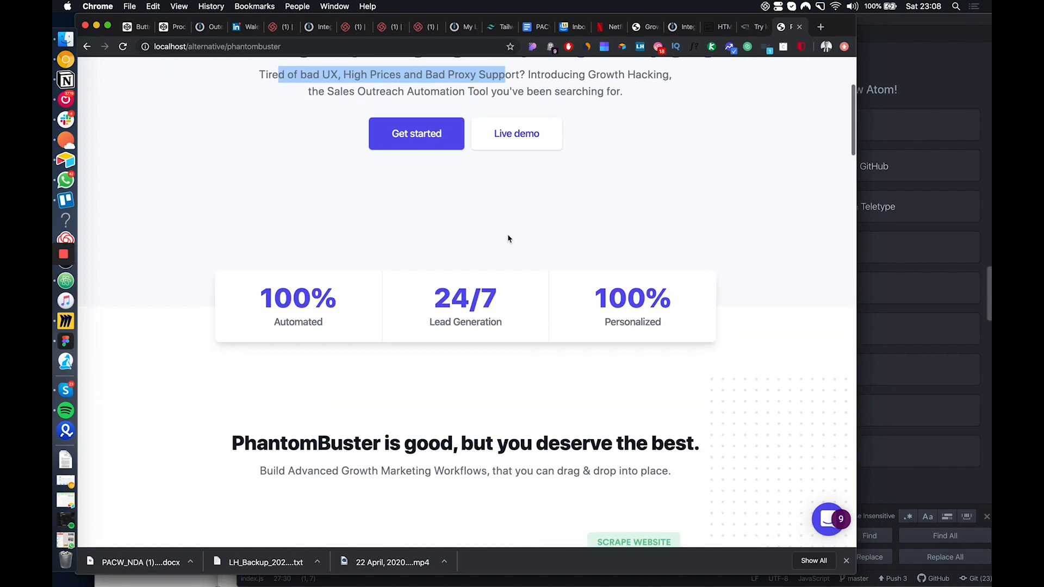
{"action": "scroll", "coordinate": [509, 239], "scroll_direction": "down", "scroll_amount": 10}
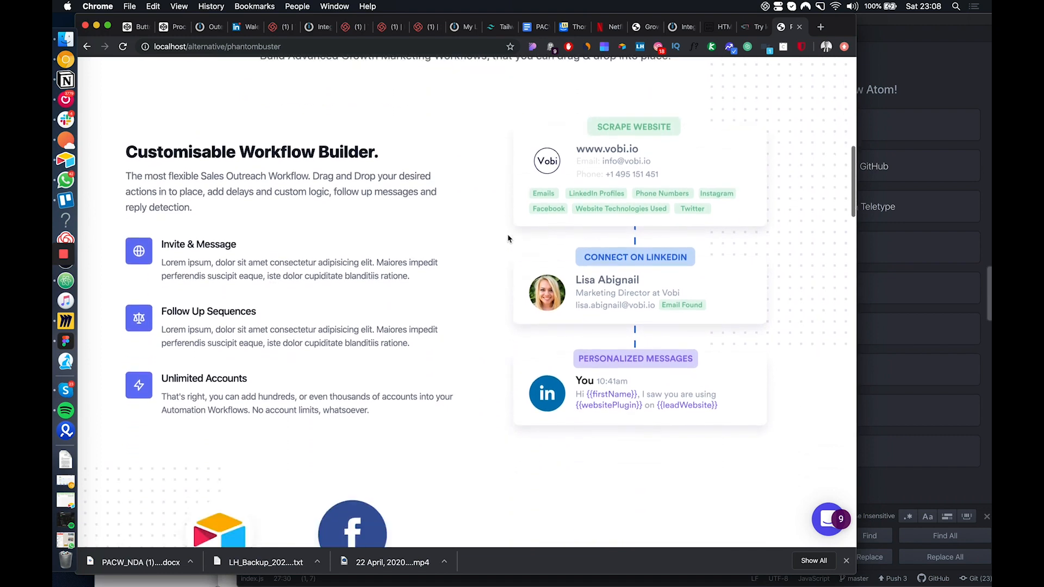
{"action": "scroll", "coordinate": [509, 238], "scroll_direction": "down", "scroll_amount": 8}
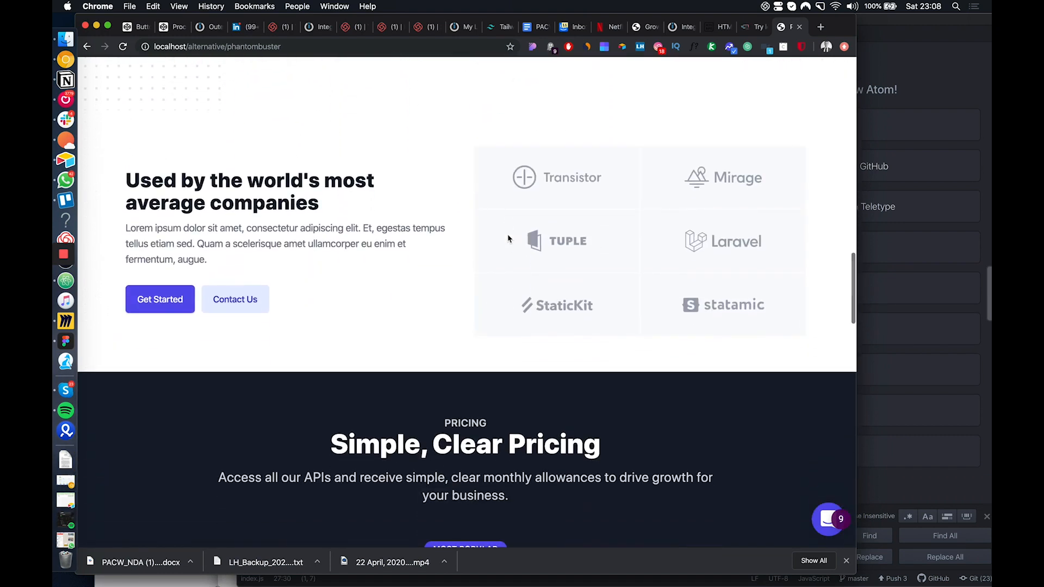
{"action": "scroll", "coordinate": [508, 239], "scroll_direction": "down", "scroll_amount": 5}
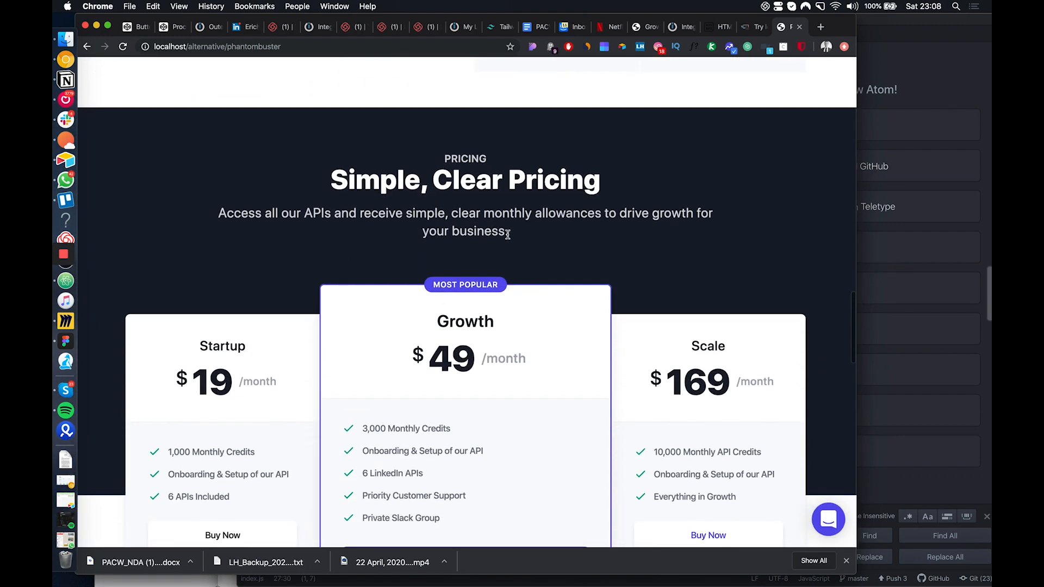
{"action": "scroll", "coordinate": [508, 234], "scroll_direction": "down", "scroll_amount": 15}
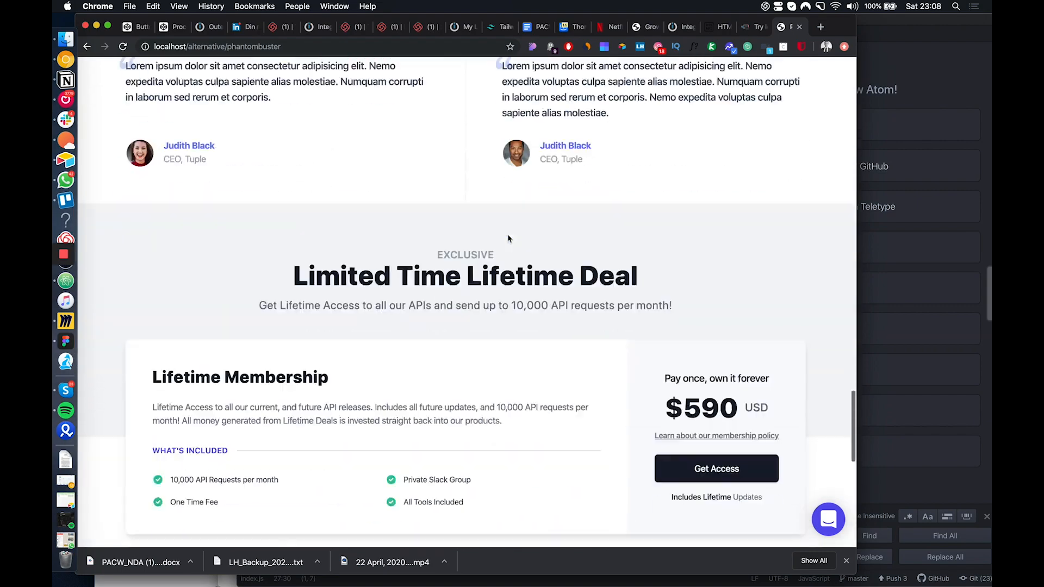
{"action": "scroll", "coordinate": [509, 239], "scroll_direction": "down", "scroll_amount": 7}
{"action": "scroll", "coordinate": [509, 239], "scroll_direction": "up", "scroll_amount": 20}
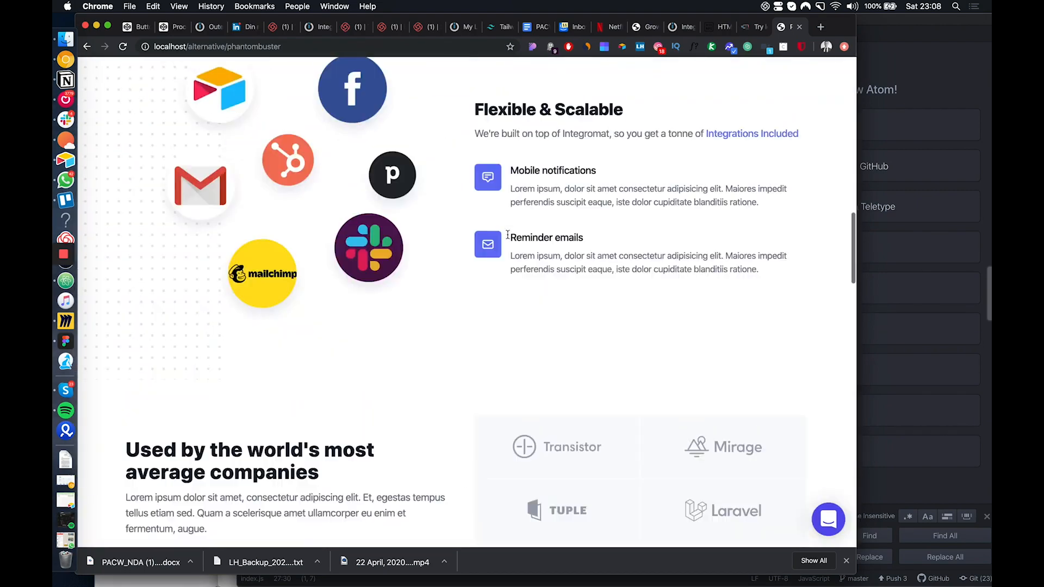
Load localhost/lifetime in the current tab
{"action": "left_click", "coordinate": [289, 46]}
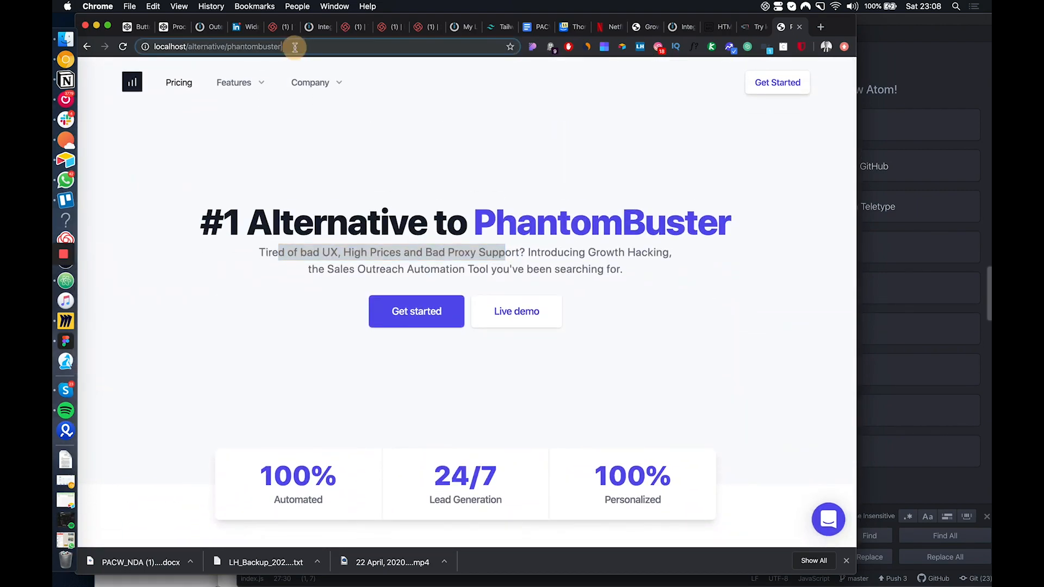
{"action": "type", "text": "localhost/lifetime"}
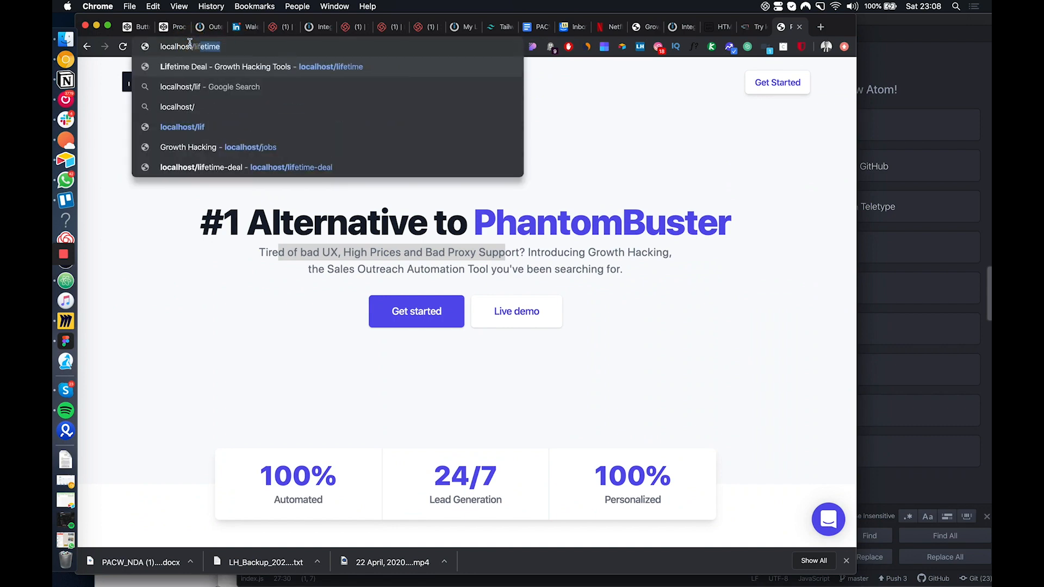
{"action": "key", "text": "Return"}
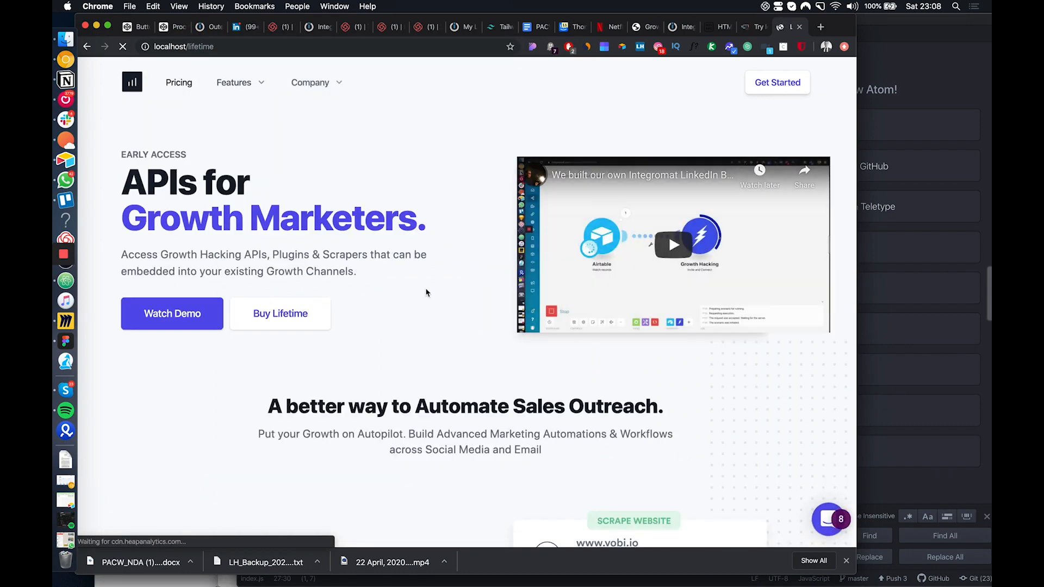
Review the lifetime page's Scrape, Engage, Sell, Reply Tracking & Follow Ups and Integrate Anywhere sections with their illustrations
{"action": "scroll", "coordinate": [426, 293], "scroll_direction": "down", "scroll_amount": 2}
{"action": "scroll", "coordinate": [426, 292], "scroll_direction": "down", "scroll_amount": 10}
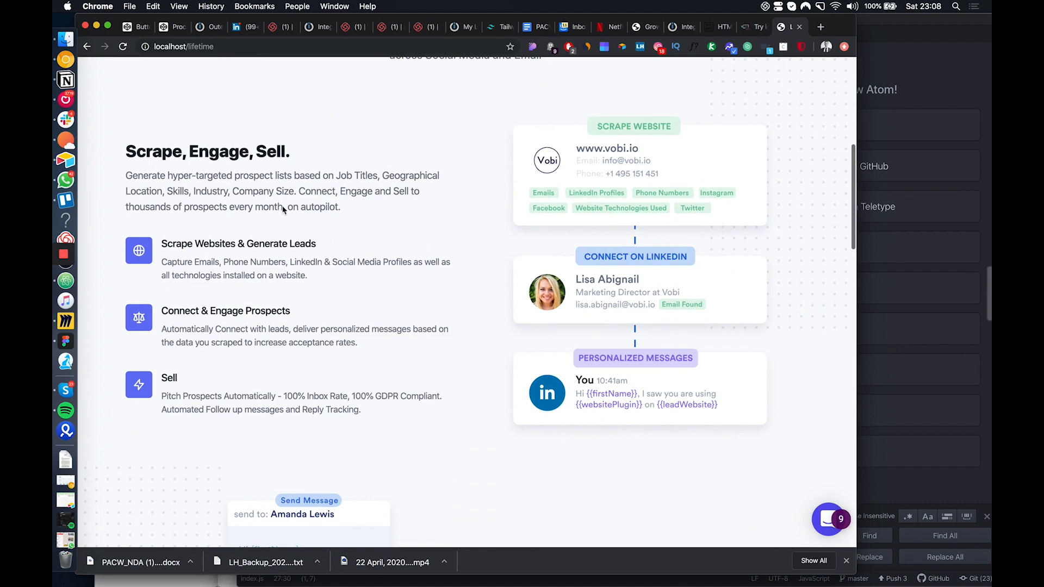
{"action": "left_click_drag", "start_coordinate": [409, 406], "coordinate": [133, 144]}
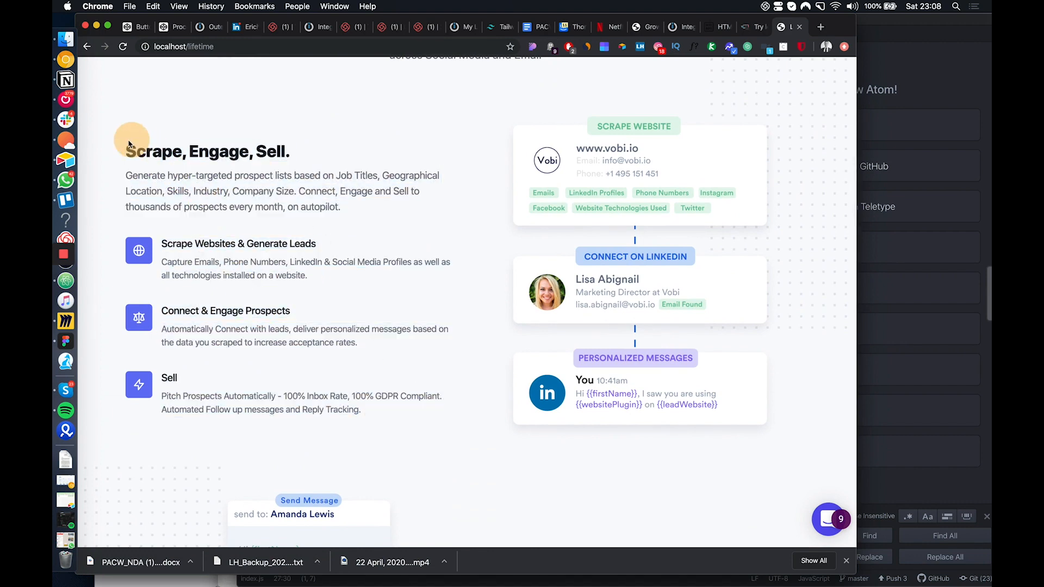
{"action": "left_click", "coordinate": [241, 185]}
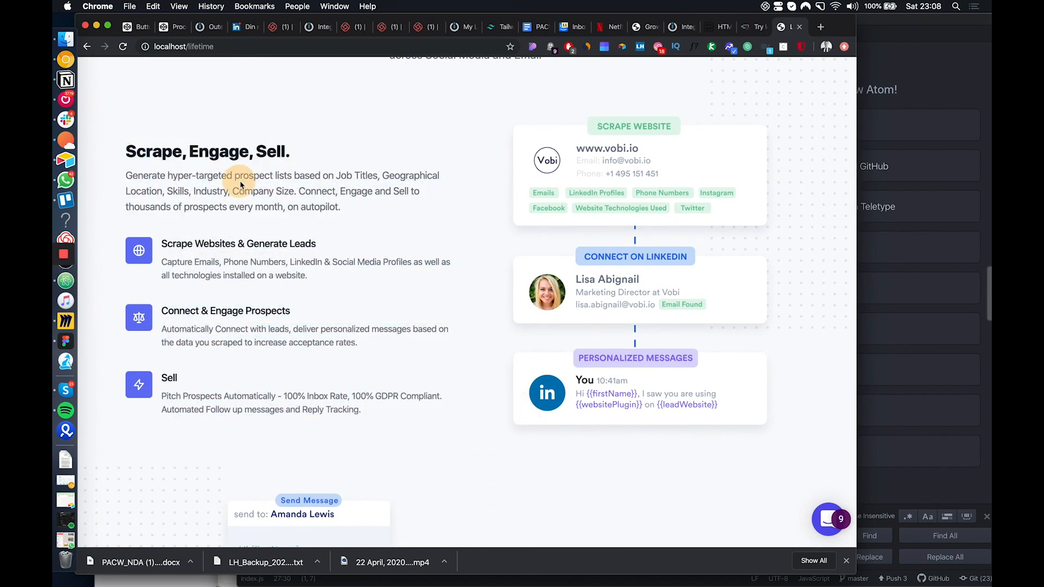
{"action": "left_click", "coordinate": [700, 221]}
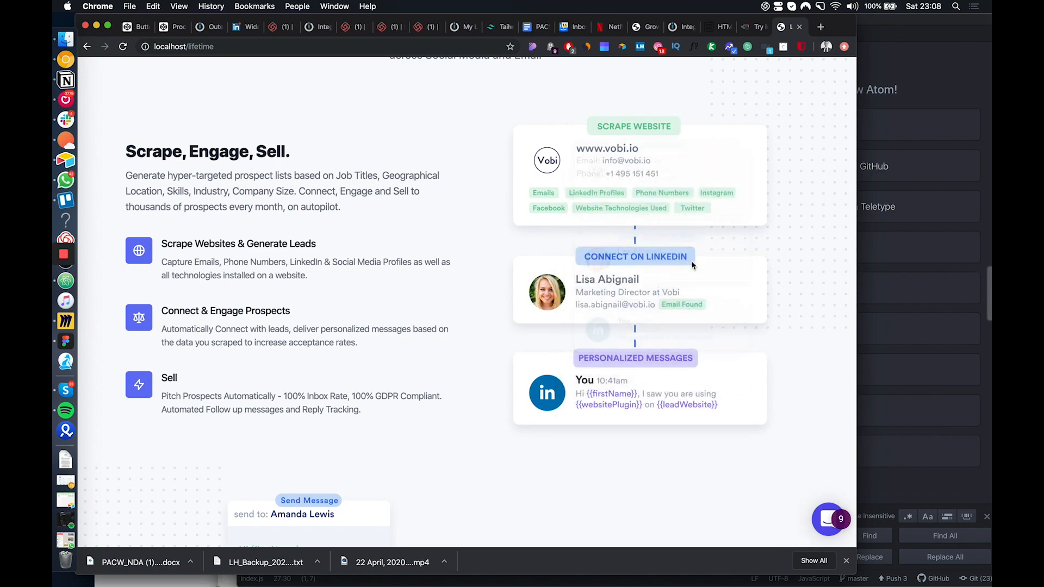
{"action": "scroll", "coordinate": [696, 211], "scroll_direction": "down", "scroll_amount": 10}
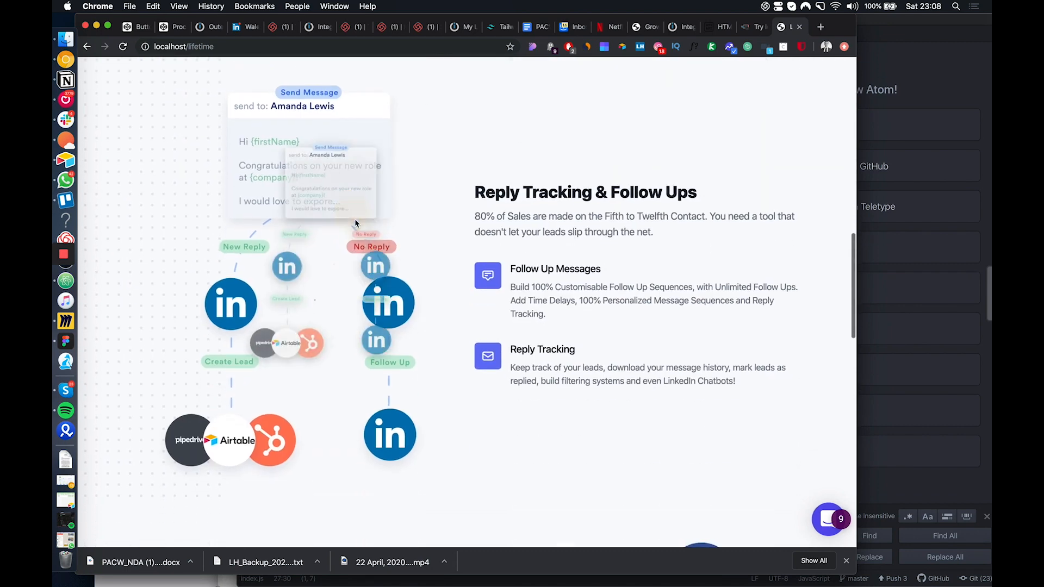
{"action": "scroll", "coordinate": [348, 213], "scroll_direction": "down", "scroll_amount": 4}
{"action": "scroll", "coordinate": [259, 83], "scroll_direction": "up", "scroll_amount": 3}
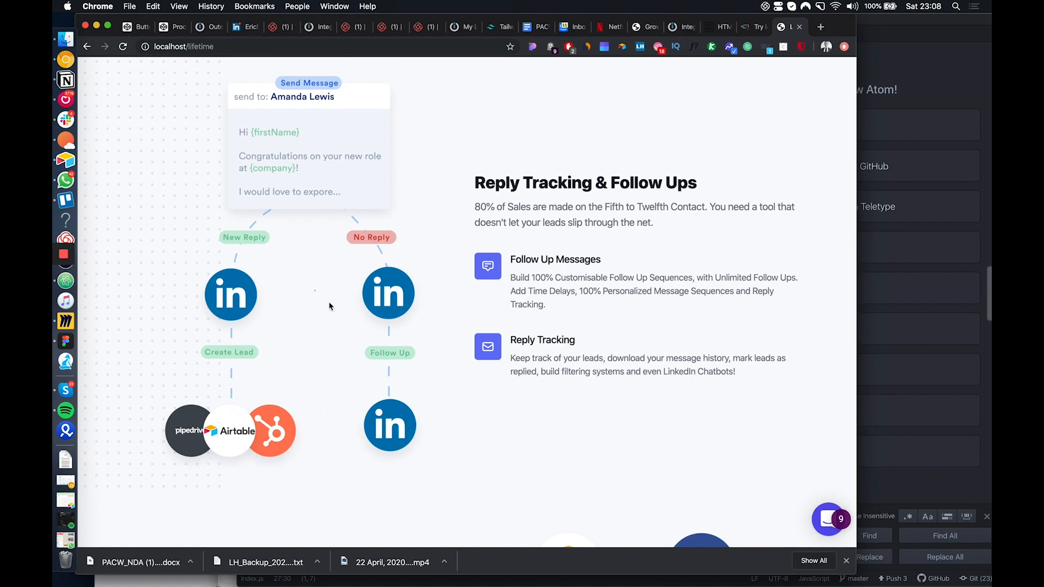
{"action": "scroll", "coordinate": [465, 382], "scroll_direction": "down", "scroll_amount": 10}
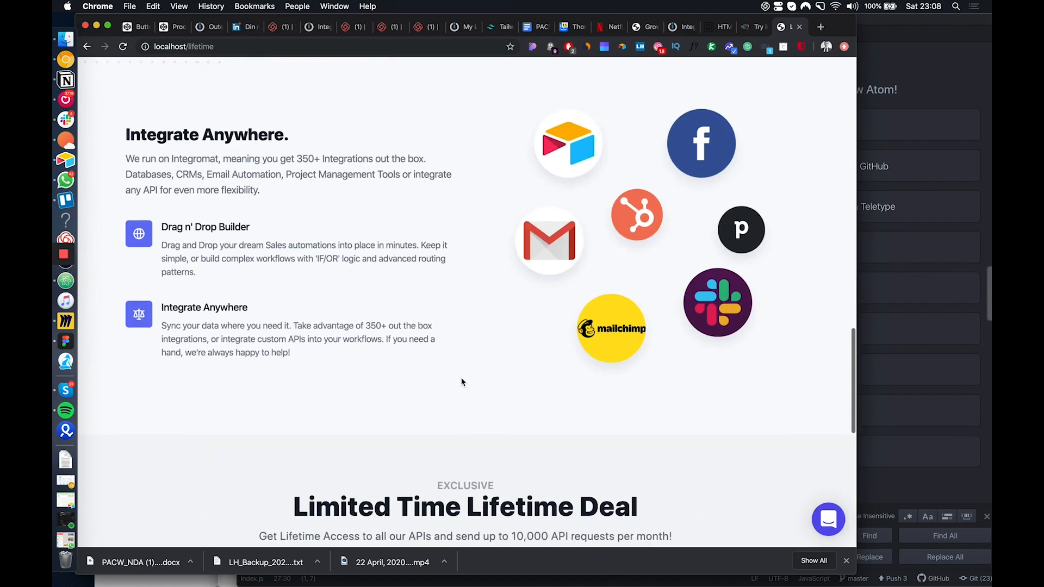
Review the lifetime page's Limited Time Lifetime Deal section with the Lifetime Membership card, and return to the page's beginning
{"action": "scroll", "coordinate": [332, 340], "scroll_direction": "down", "scroll_amount": 15}
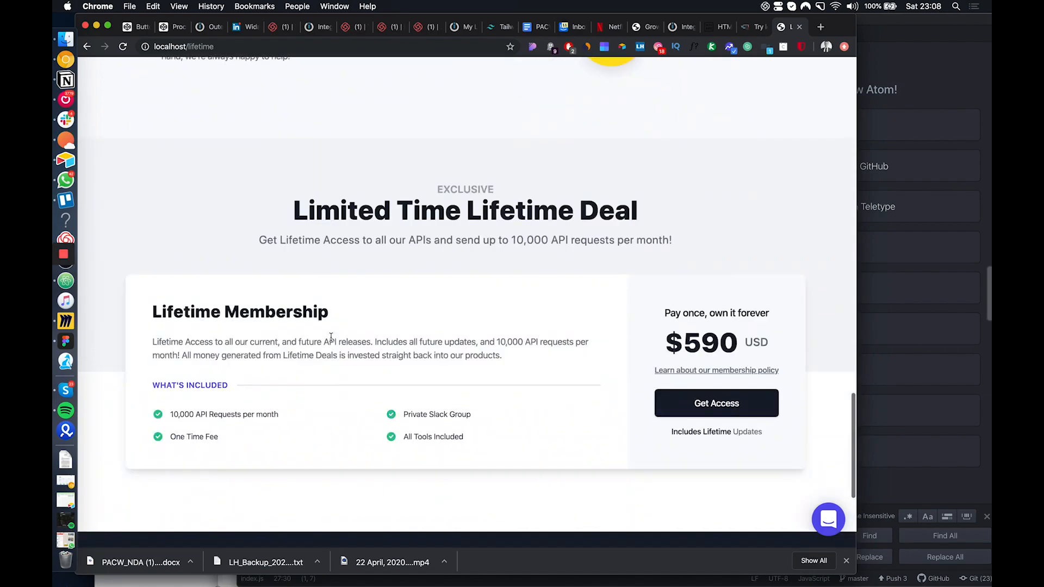
{"action": "scroll", "coordinate": [333, 342], "scroll_direction": "up", "scroll_amount": 20}
{"action": "scroll", "coordinate": [333, 342], "scroll_direction": "up", "scroll_amount": 10}
{"action": "scroll", "coordinate": [747, 363], "scroll_direction": "down", "scroll_amount": 20}
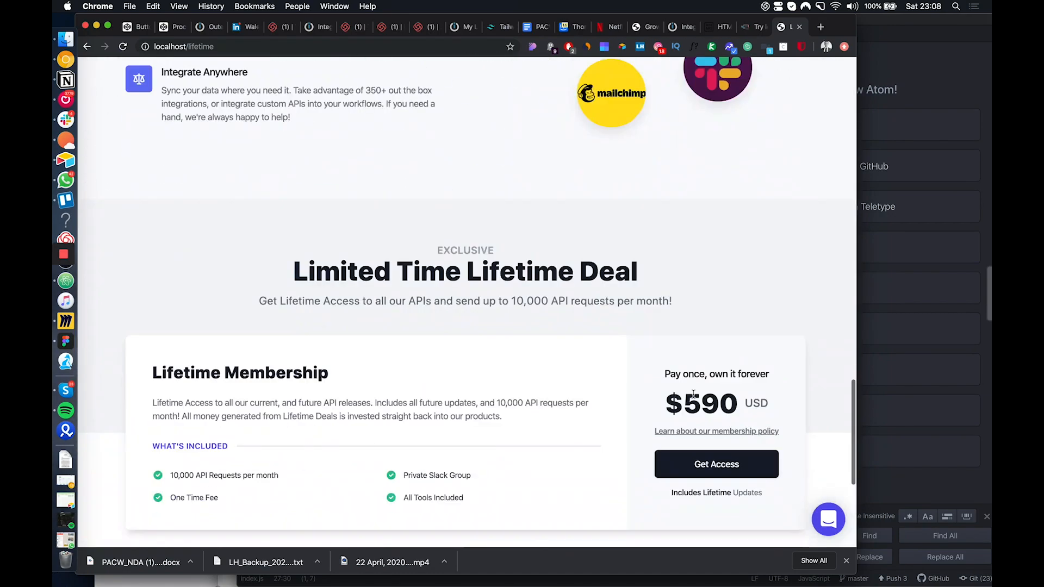
{"action": "scroll", "coordinate": [667, 399], "scroll_direction": "up", "scroll_amount": 20}
{"action": "scroll", "coordinate": [667, 398], "scroll_direction": "up", "scroll_amount": 3}
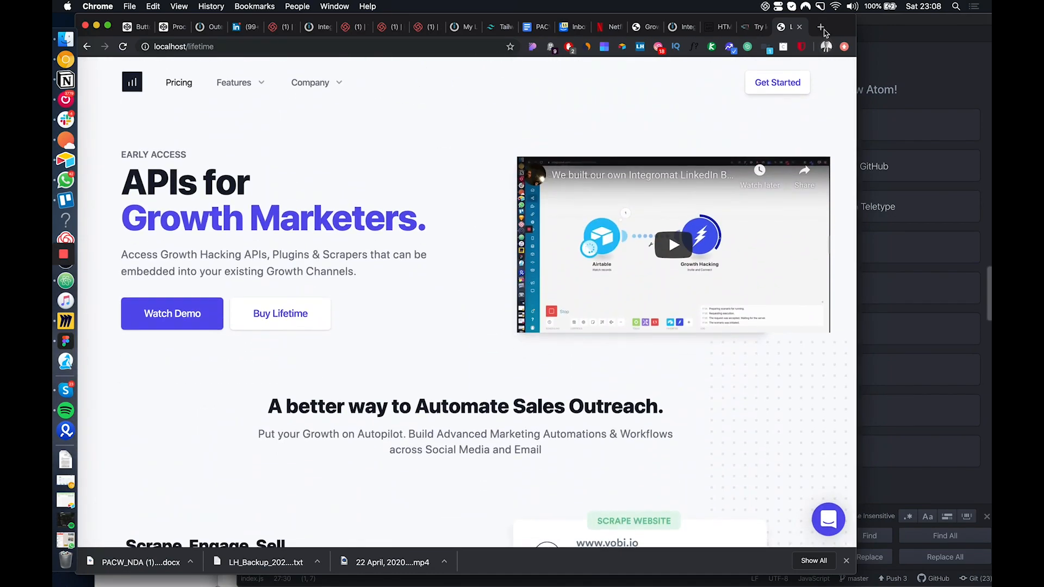
Search Google for "saas lifetime" in a new tab, correcting the spelling, and return to the localhost/lifetime page
{"action": "left_click", "coordinate": [821, 26]}
{"action": "type", "text": "saas lifetiem"}
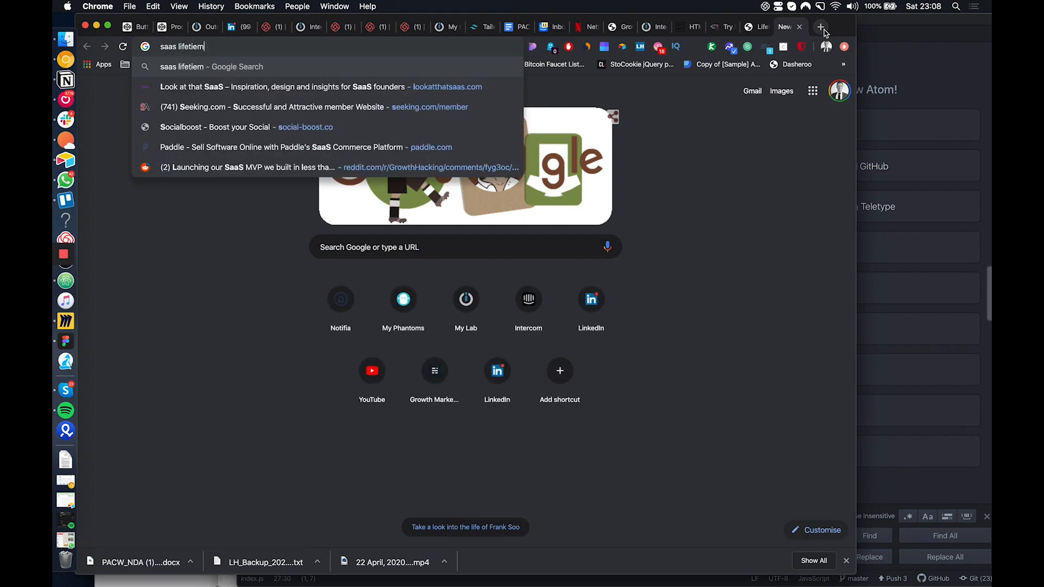
{"action": "key", "text": "Return"}
{"action": "left_click", "coordinate": [284, 81]}
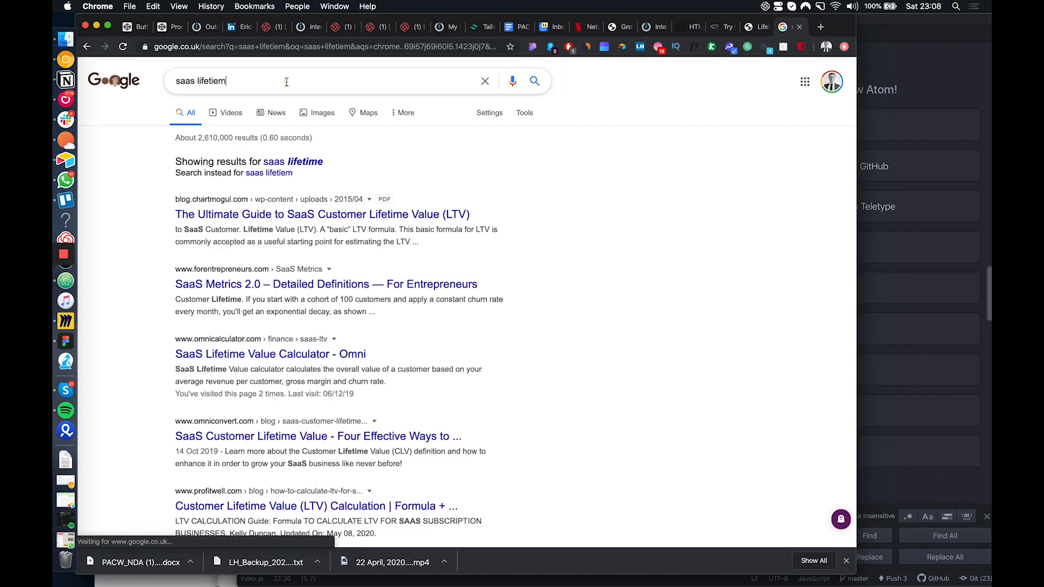
{"action": "type", "text": "ime"}
{"action": "key", "text": "Return"}
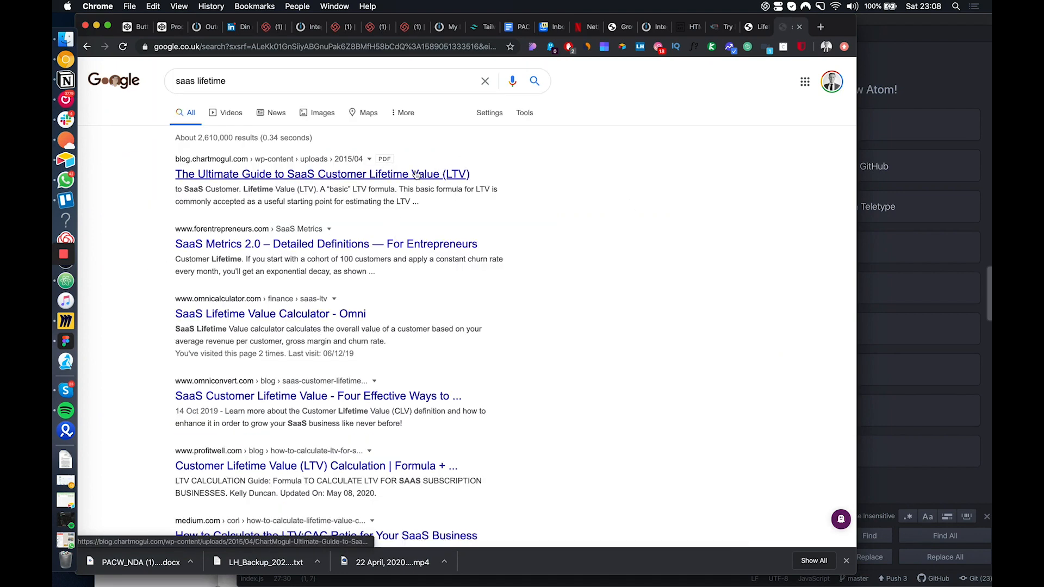
{"action": "left_click", "coordinate": [759, 26]}
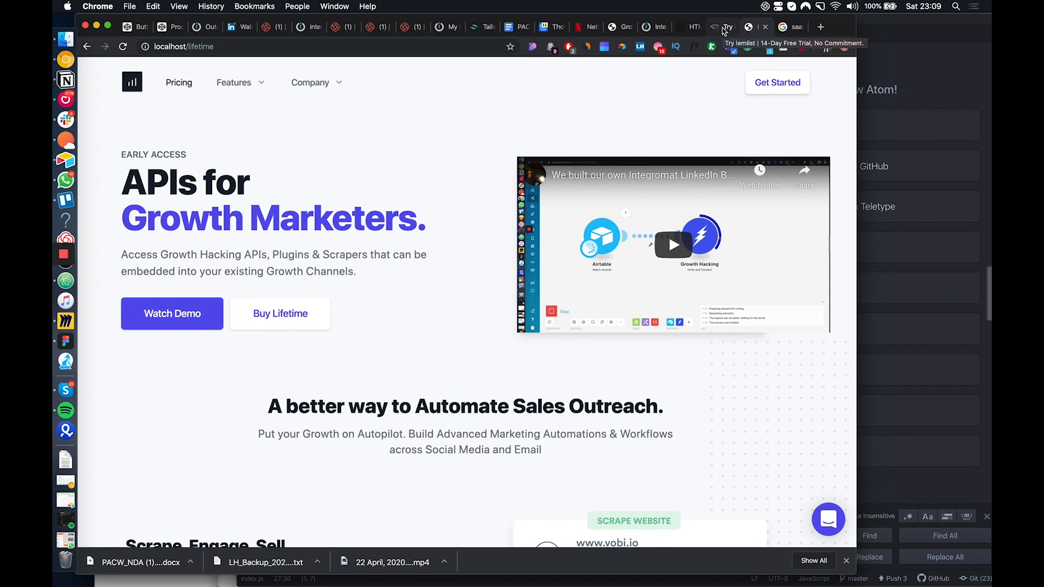
Load stripe.com and mixpanel.com in separate new tabs and open the Stripe dashboard from Stripe's homepage
{"action": "left_click", "coordinate": [821, 27]}
{"action": "type", "text": "stripe.com"}
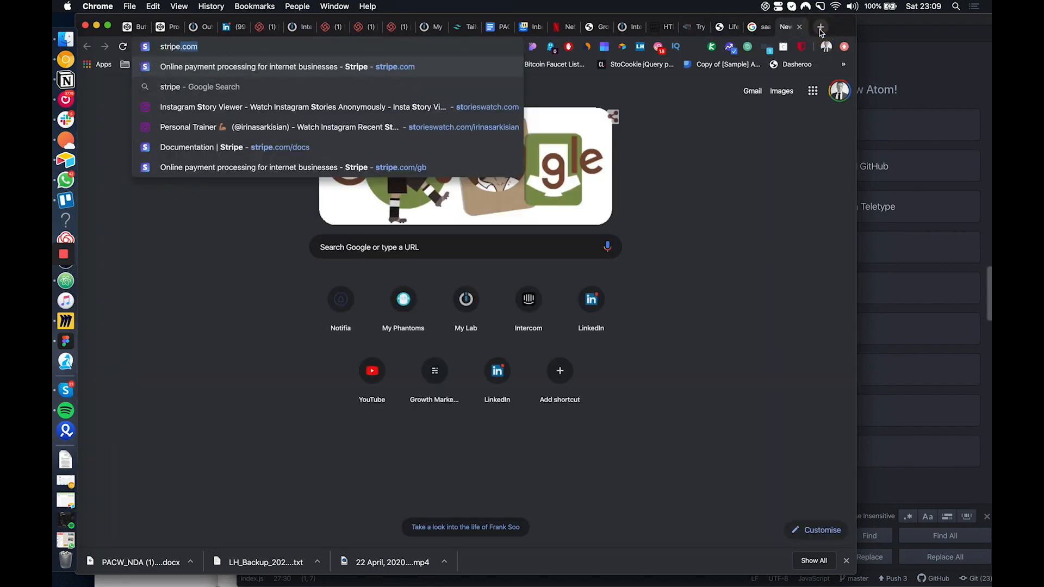
{"action": "key", "text": "Return"}
{"action": "left_click", "coordinate": [820, 27]}
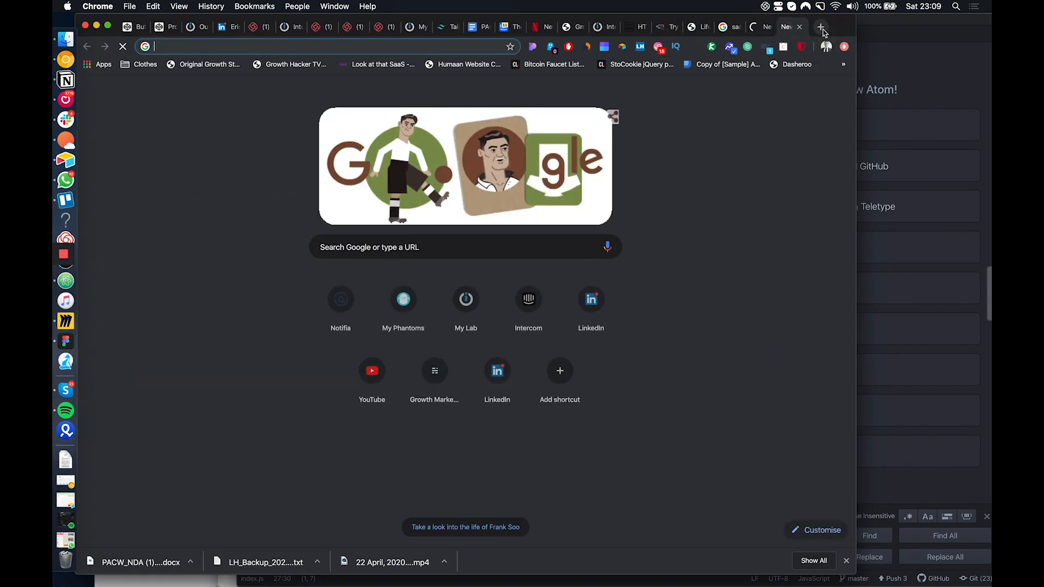
{"action": "type", "text": "mixpan"}
{"action": "key", "text": "Return"}
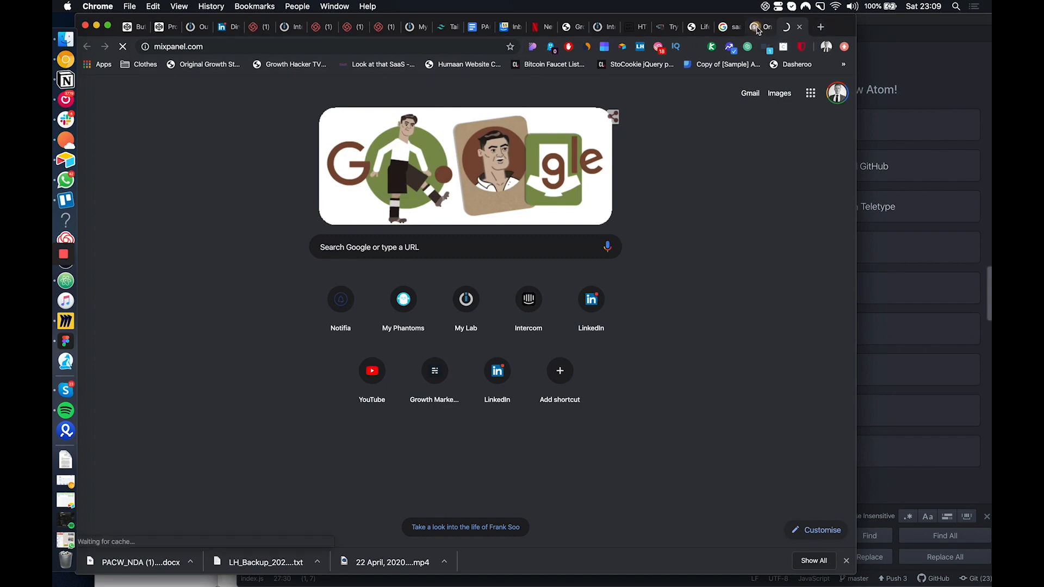
{"action": "left_click", "coordinate": [759, 26]}
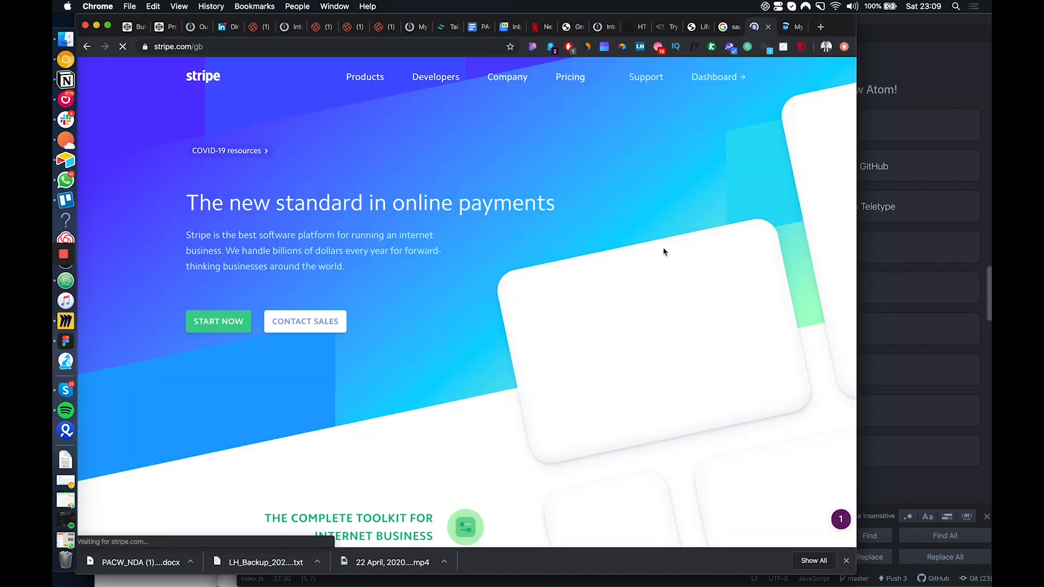
{"action": "left_click", "coordinate": [706, 79]}
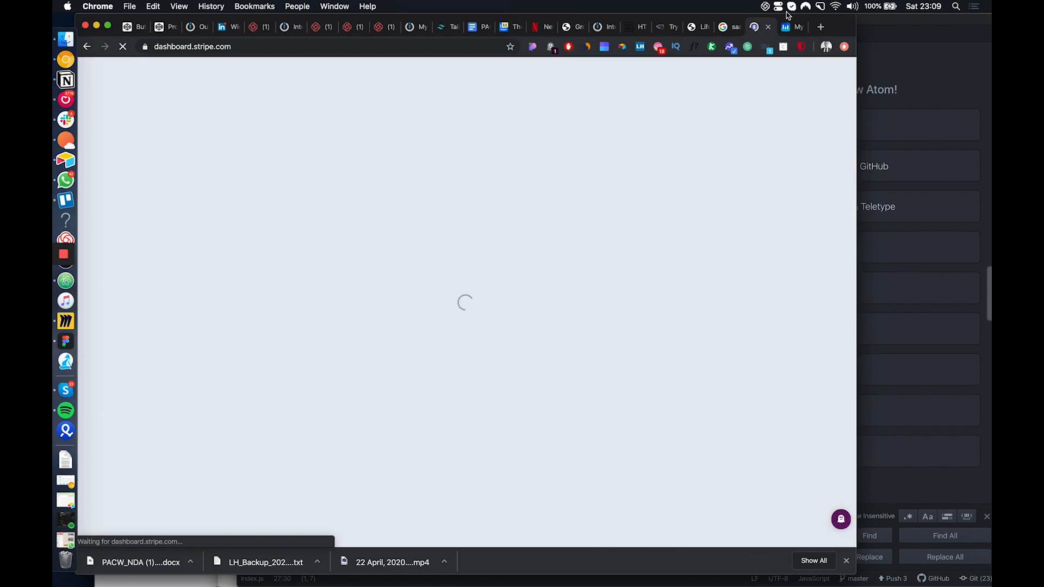
Examine the 30-day line chart of top events in Mixpanel's Insights report, including the page-load peak
{"action": "left_click", "coordinate": [787, 27]}
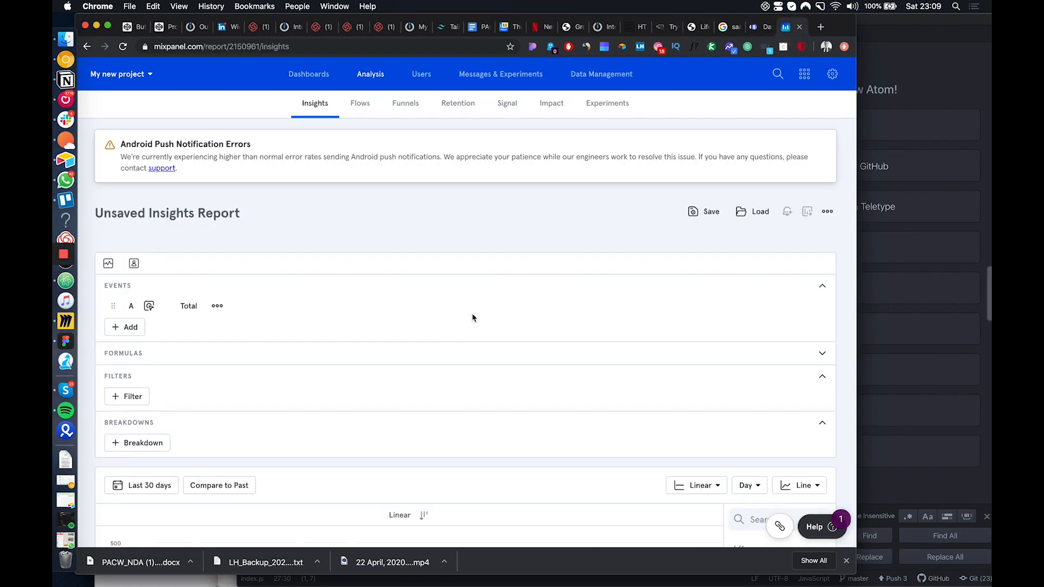
{"action": "scroll", "coordinate": [457, 289], "scroll_direction": "down", "scroll_amount": 3}
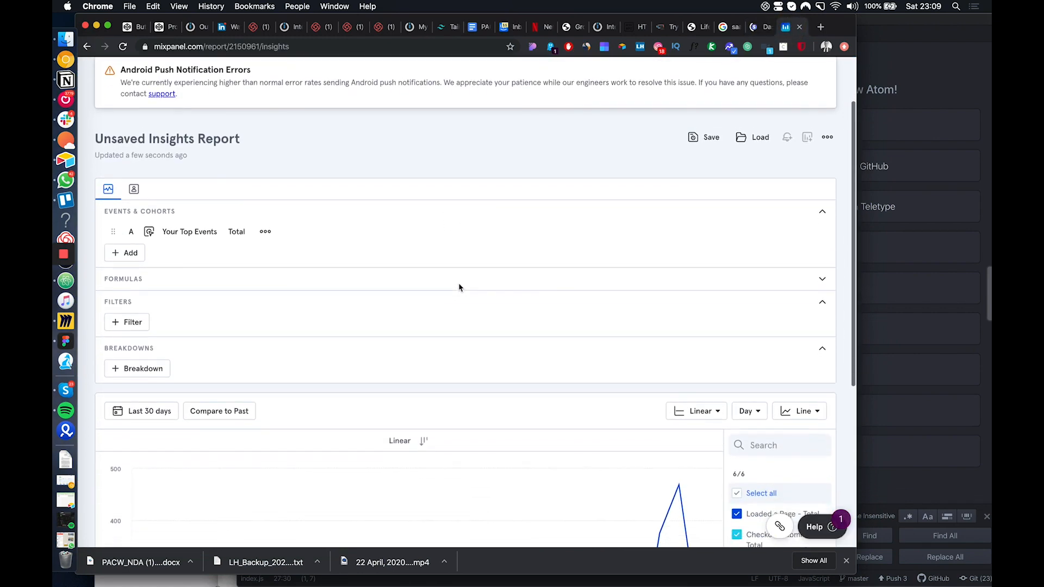
{"action": "scroll", "coordinate": [459, 288], "scroll_direction": "down", "scroll_amount": 5}
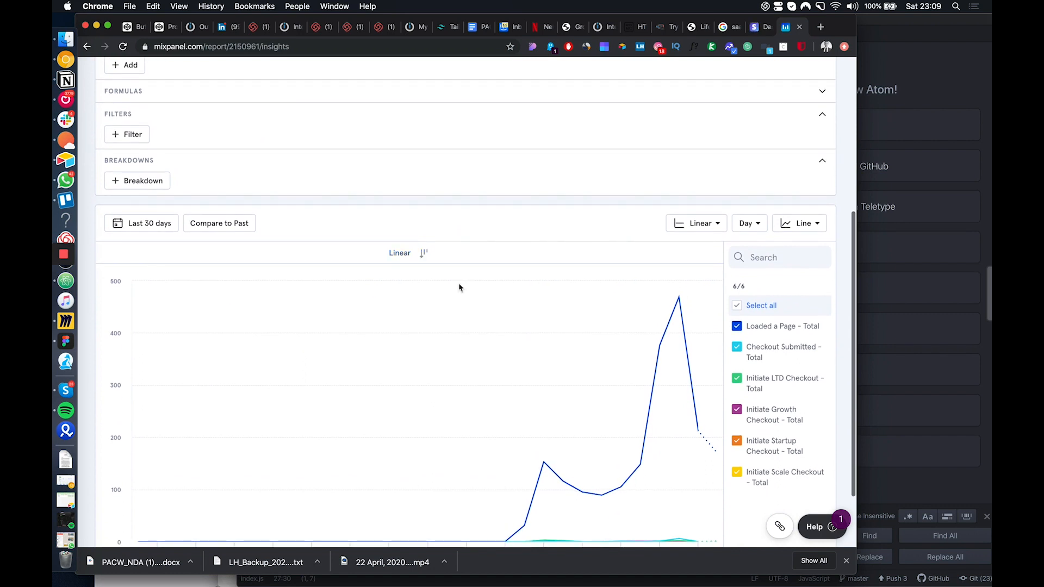
{"action": "scroll", "coordinate": [459, 287], "scroll_direction": "down", "scroll_amount": 3}
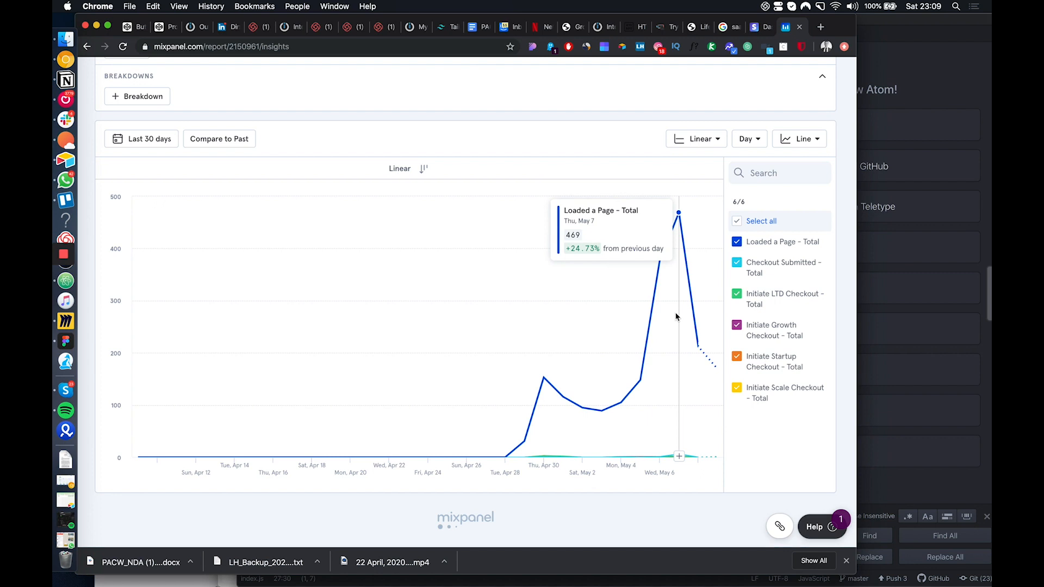
{"action": "scroll", "coordinate": [677, 316], "scroll_direction": "up", "scroll_amount": 3}
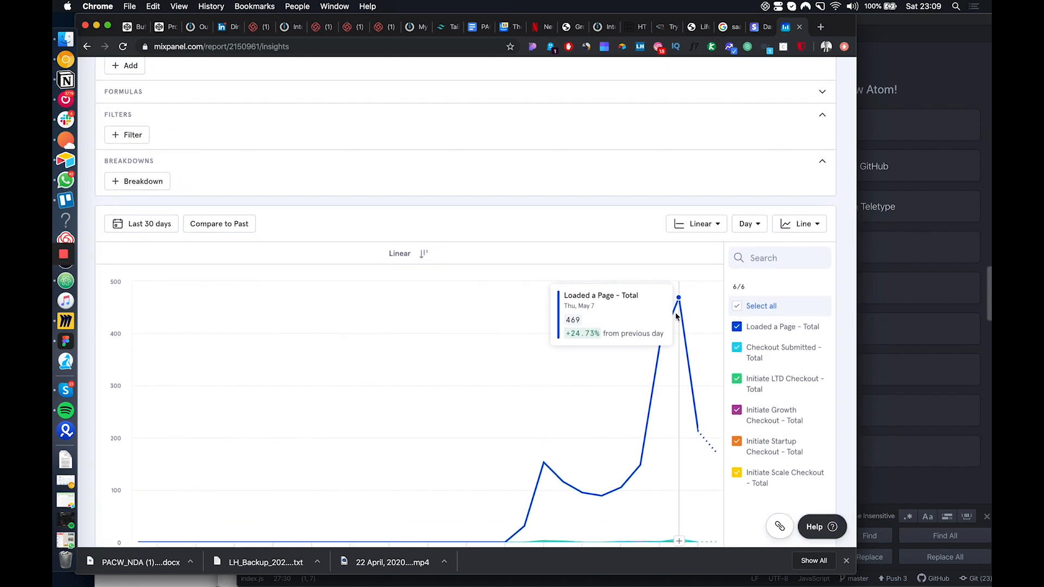
{"action": "scroll", "coordinate": [678, 317], "scroll_direction": "down", "scroll_amount": 3}
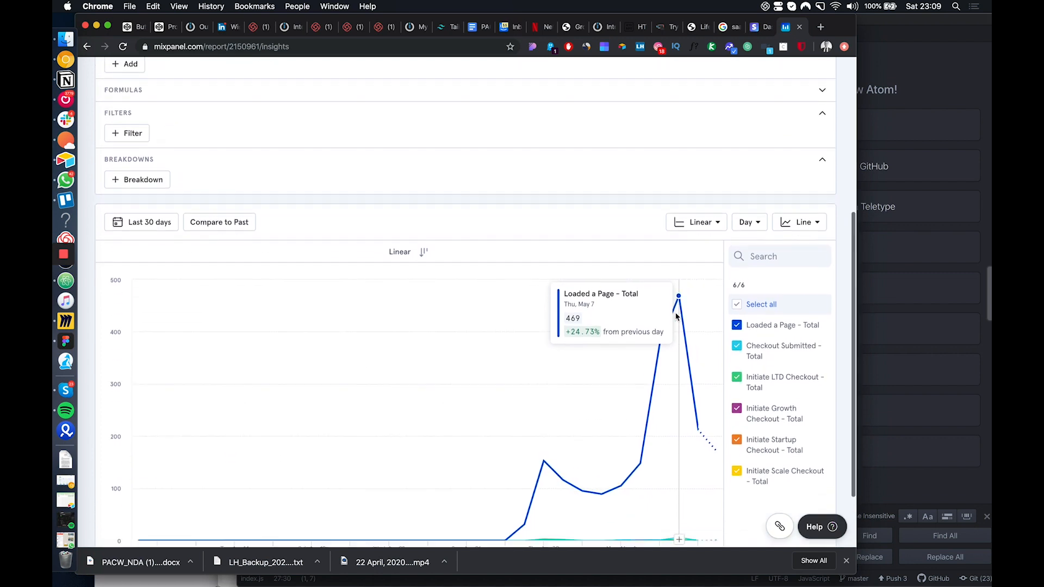
{"action": "scroll", "coordinate": [677, 317], "scroll_direction": "up", "scroll_amount": 10}
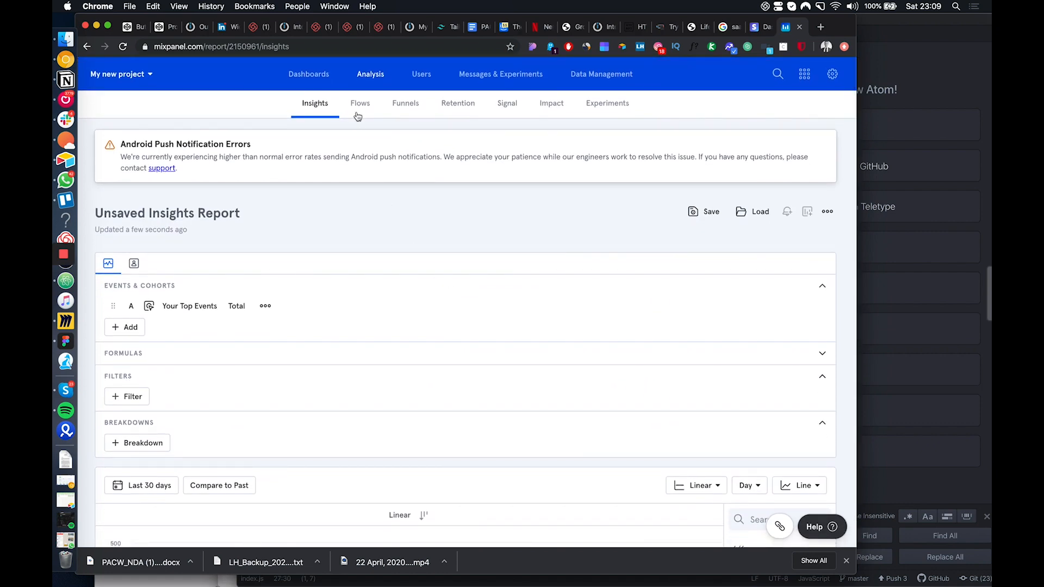
Open Mixpanel's Dashboards page and switch to the Stripe dashboard to view its Reports overview
{"action": "left_click", "coordinate": [307, 74]}
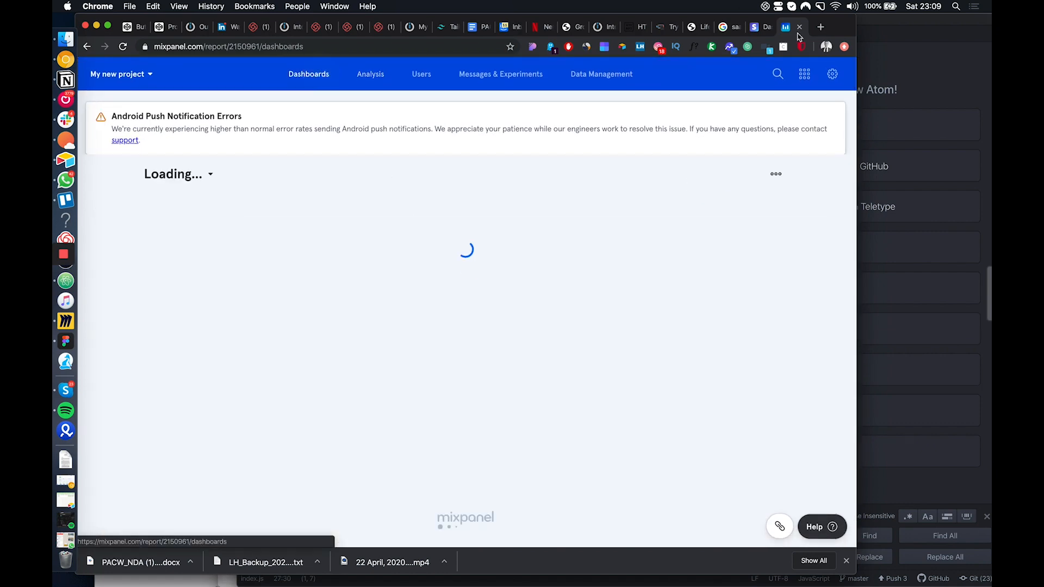
{"action": "left_click", "coordinate": [759, 27]}
{"action": "scroll", "coordinate": [533, 265], "scroll_direction": "down", "scroll_amount": 5}
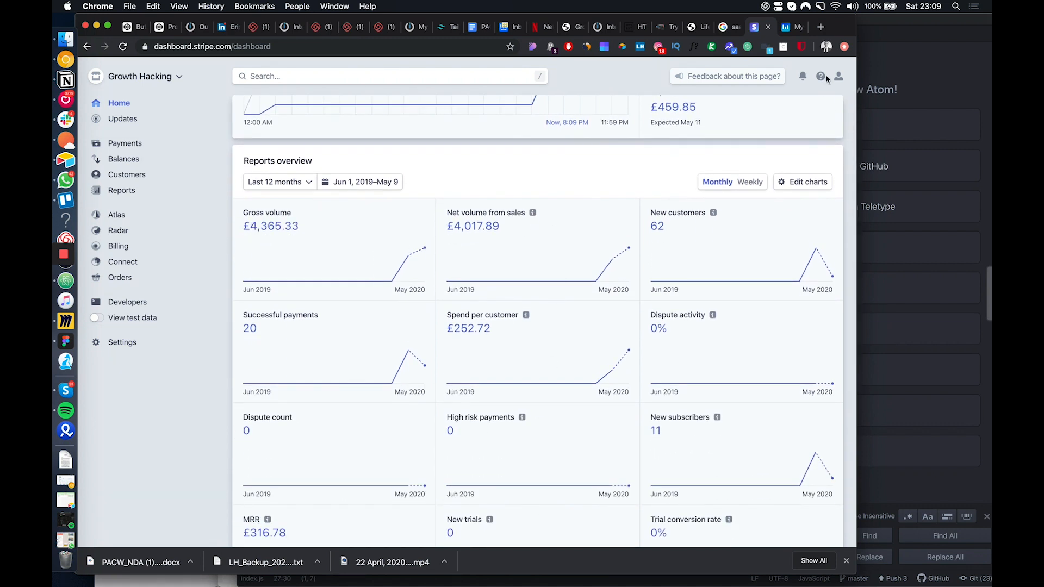
Convert 4000 GBP to USD with a Google search in a new tab
{"action": "left_click", "coordinate": [821, 28]}
{"action": "type", "text": "4000- gbp"}
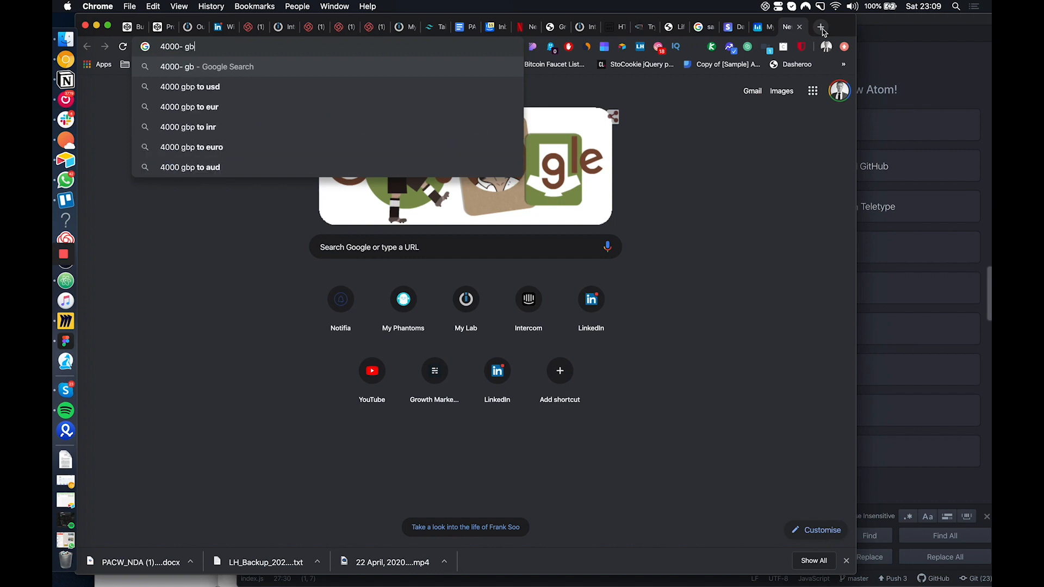
{"action": "key", "text": "BackSpace"}
{"action": "key", "text": "BackSpace"}
{"action": "key", "text": "BackSpace"}
{"action": "key", "text": "BackSpace"}
{"action": "key", "text": "BackSpace"}
{"action": "type", "text": "gbp t"}
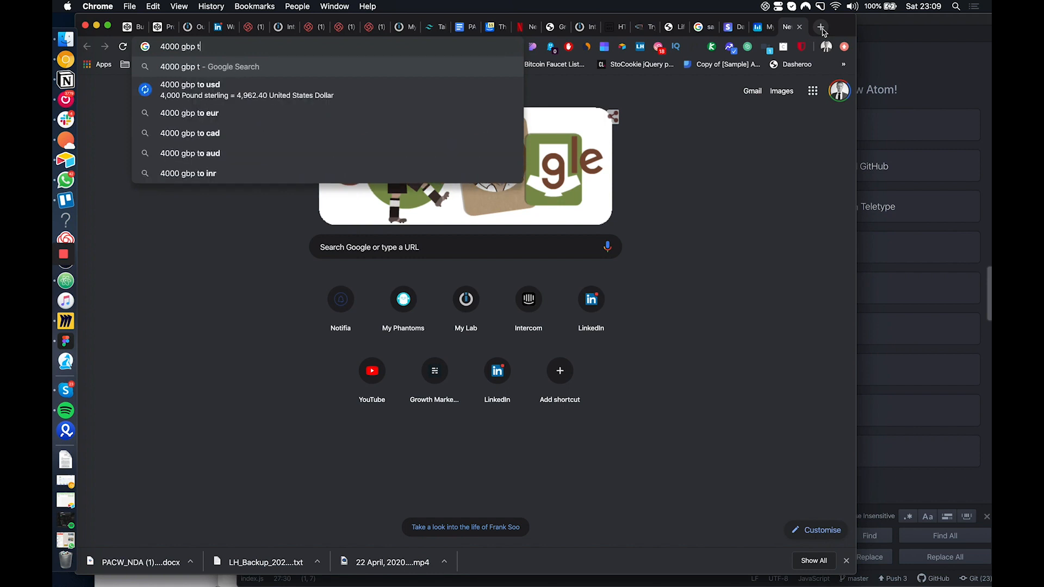
{"action": "type", "text": "po"}
{"action": "key", "text": "BackSpace"}
{"action": "key", "text": "BackSpace"}
{"action": "type", "text": "o"}
{"action": "key", "text": "Return"}
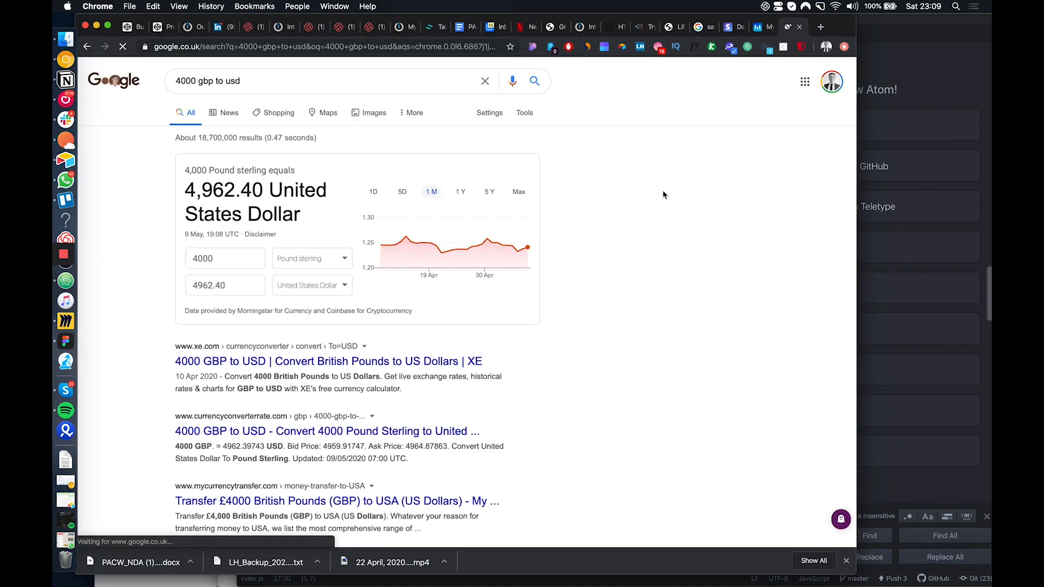
Examine the Stripe dashboard's gross volume in the Reports overview and the MRR on the Billing page, highlighting both figures
{"action": "left_click", "coordinate": [734, 27]}
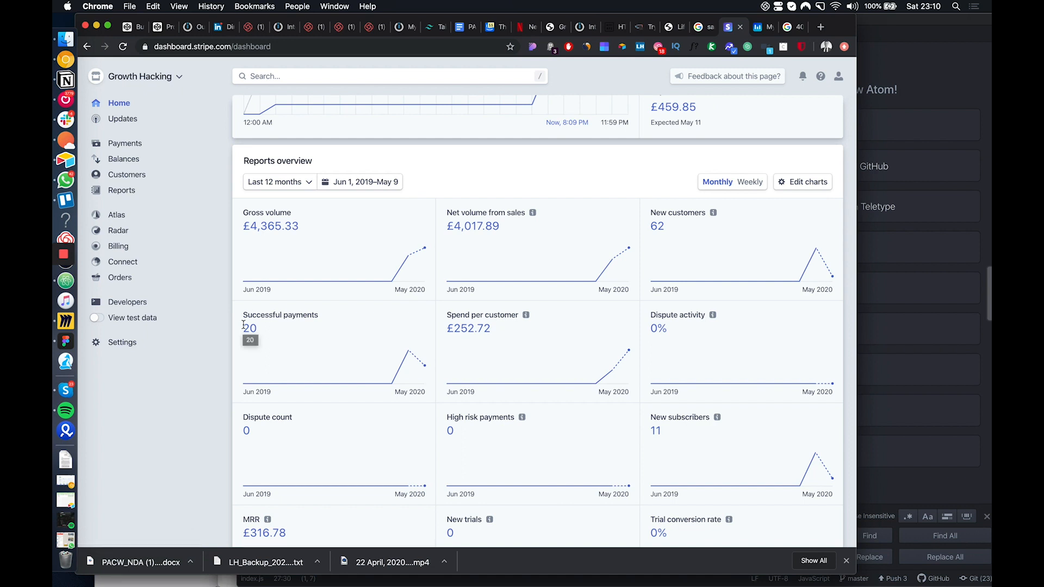
{"action": "scroll", "coordinate": [244, 325], "scroll_direction": "up", "scroll_amount": 5}
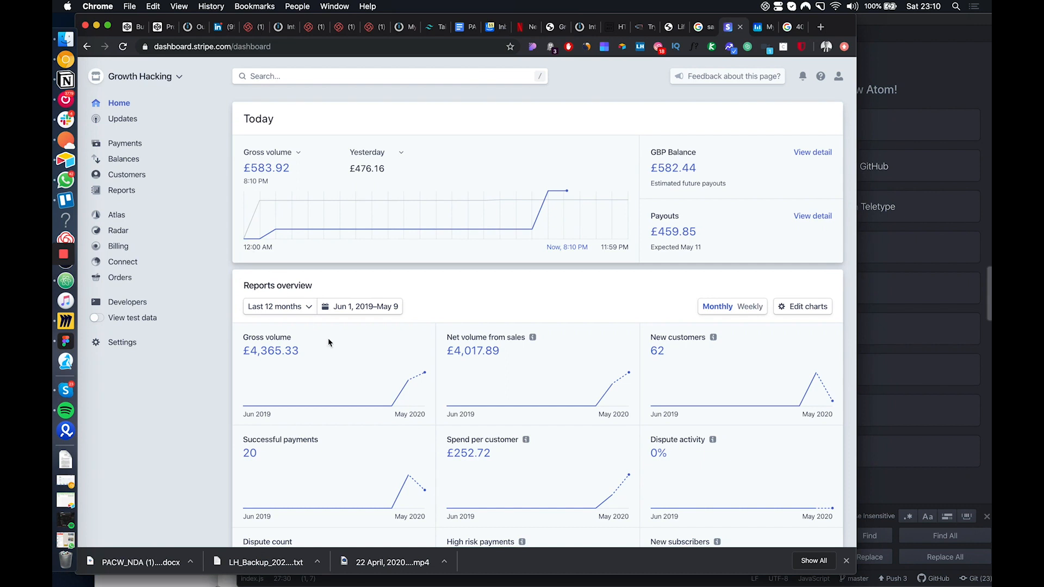
{"action": "left_click_drag", "start_coordinate": [305, 357], "coordinate": [244, 350]}
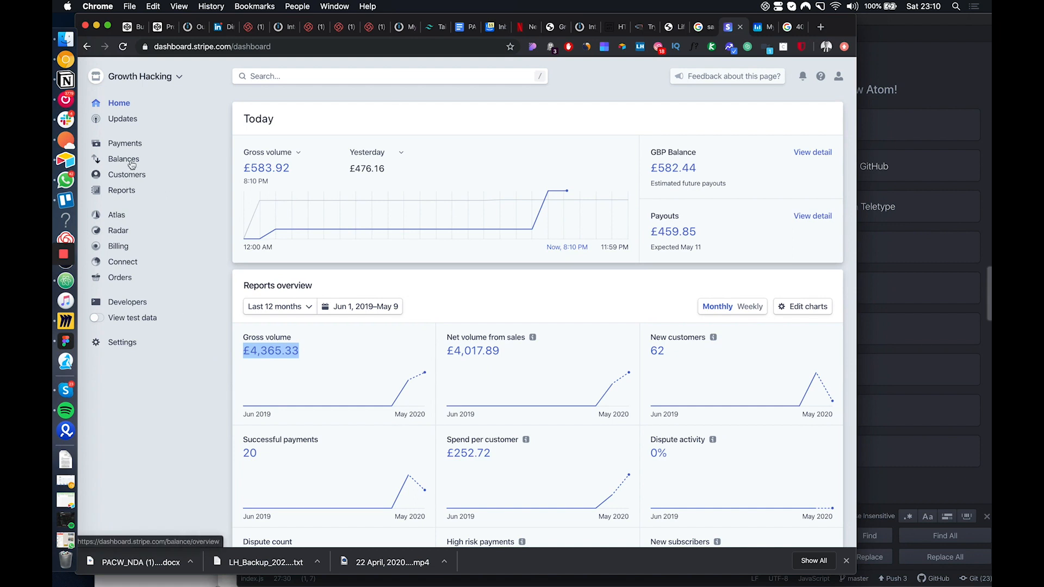
{"action": "left_click", "coordinate": [127, 250]}
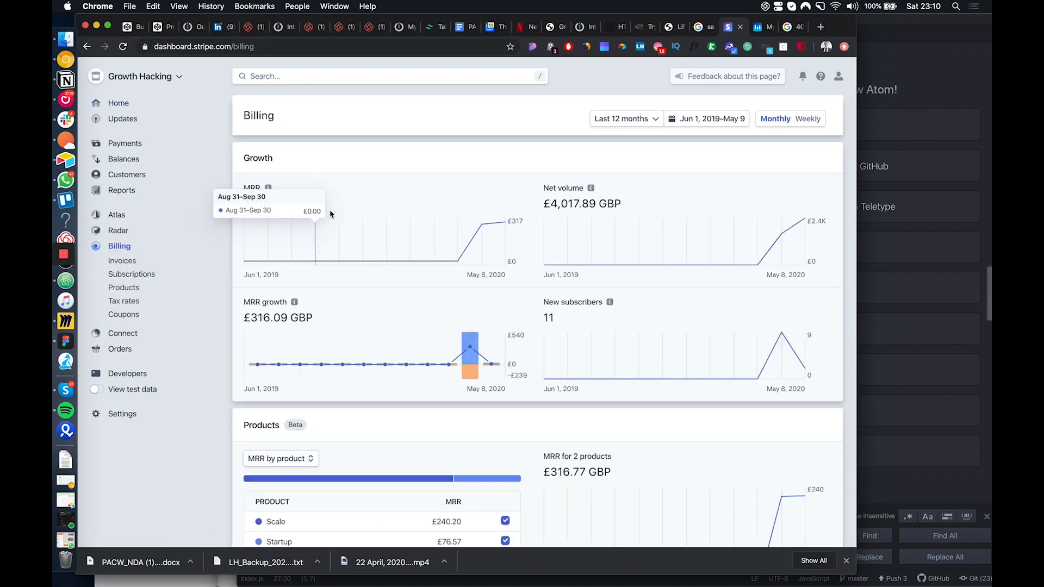
{"action": "left_click_drag", "start_coordinate": [242, 203], "coordinate": [326, 198]}
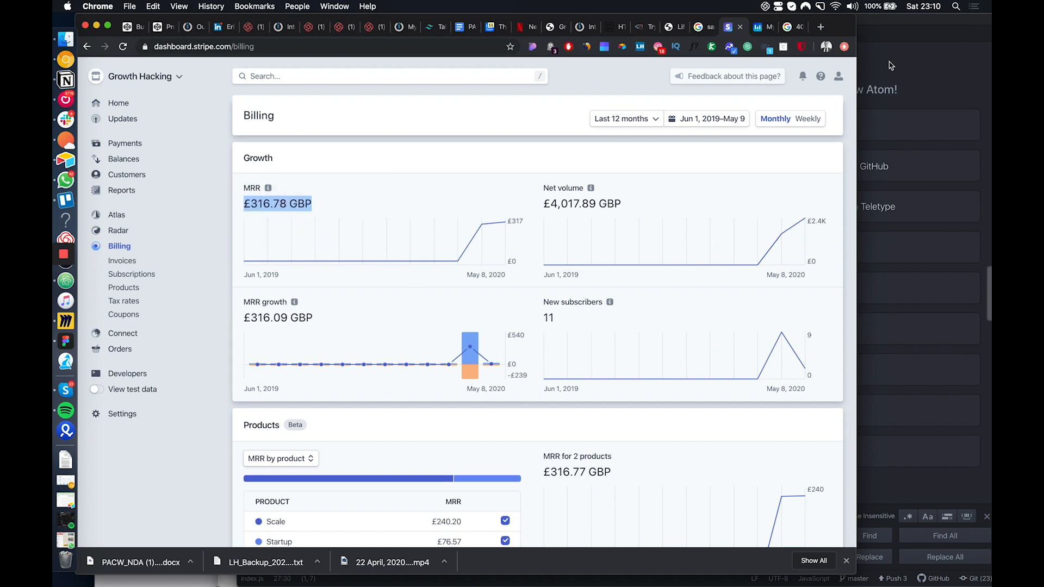
Change the existing Google currency search to "316 gbp to usd" and run it
{"action": "left_click", "coordinate": [790, 26]}
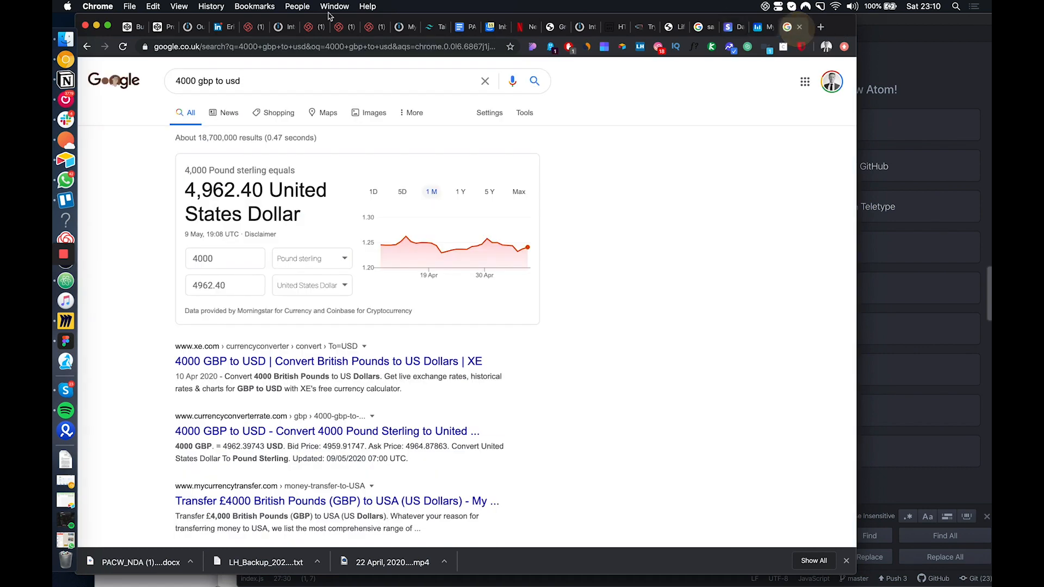
{"action": "double_click", "coordinate": [194, 81]}
{"action": "type", "text": "31"}
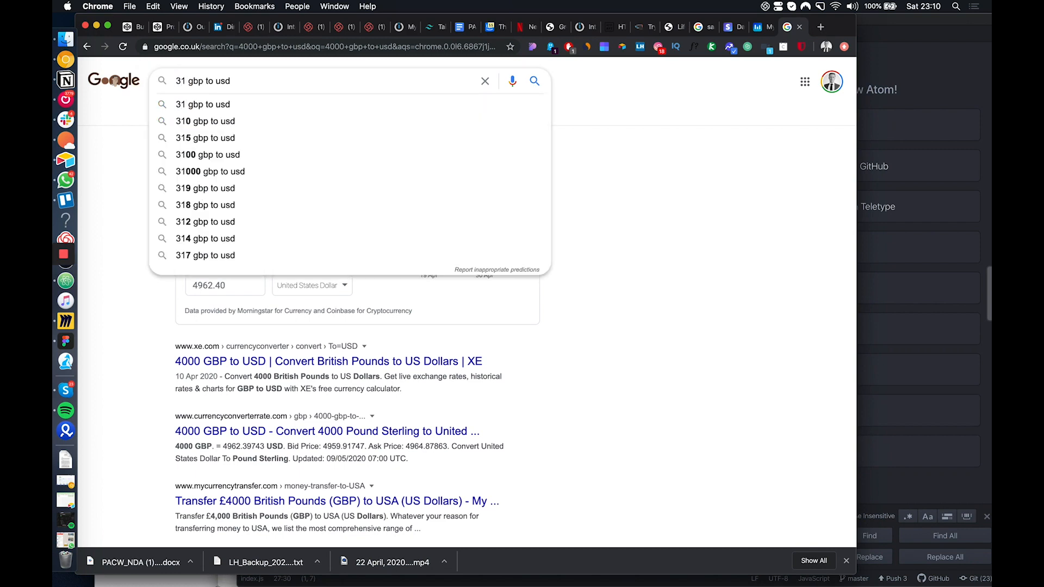
{"action": "type", "text": "6"}
{"action": "key", "text": "Return"}
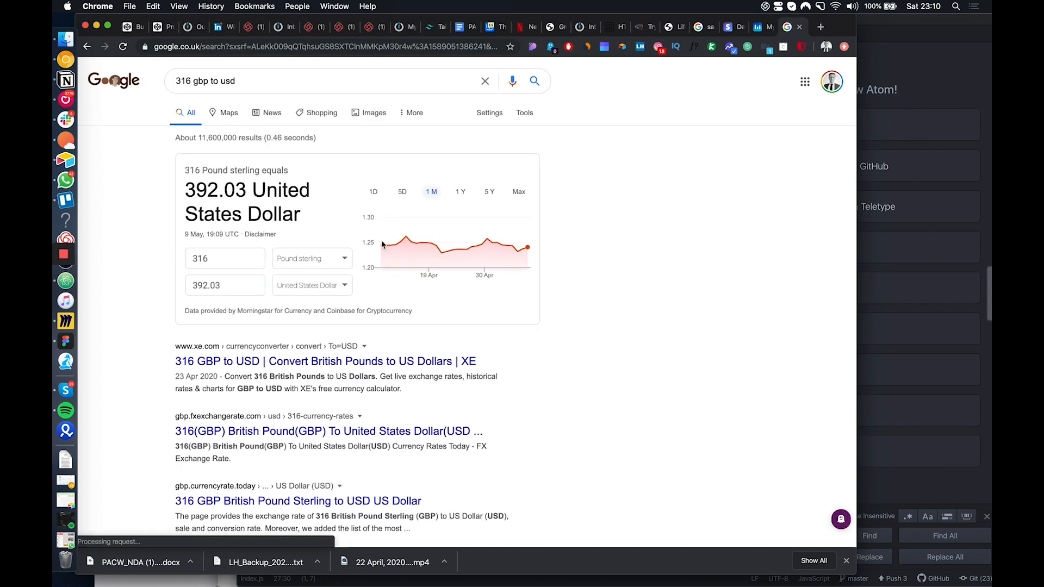
Review Stripe's Billing growth and product charts, and return to the Home dashboard to highlight part of the Reports overview gross volume
{"action": "left_click", "coordinate": [728, 27]}
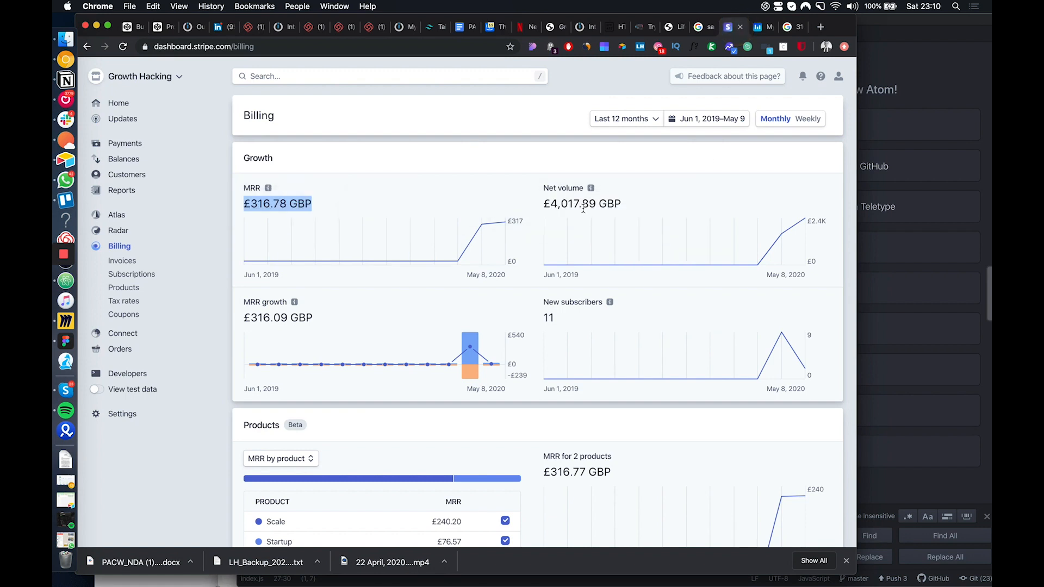
{"action": "scroll", "coordinate": [586, 307], "scroll_direction": "down", "scroll_amount": 5}
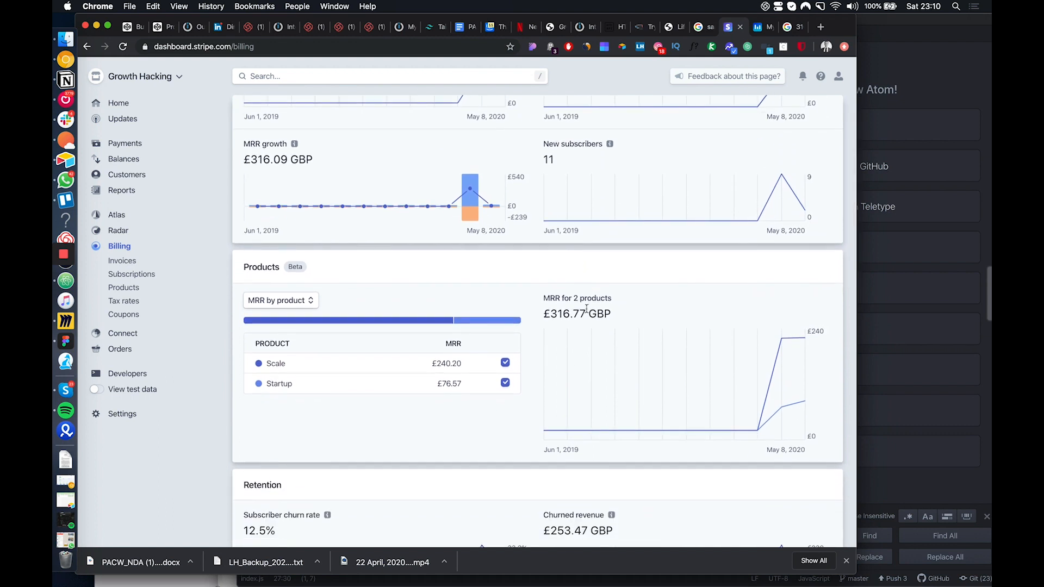
{"action": "scroll", "coordinate": [586, 308], "scroll_direction": "up", "scroll_amount": 5}
{"action": "left_click", "coordinate": [125, 104]}
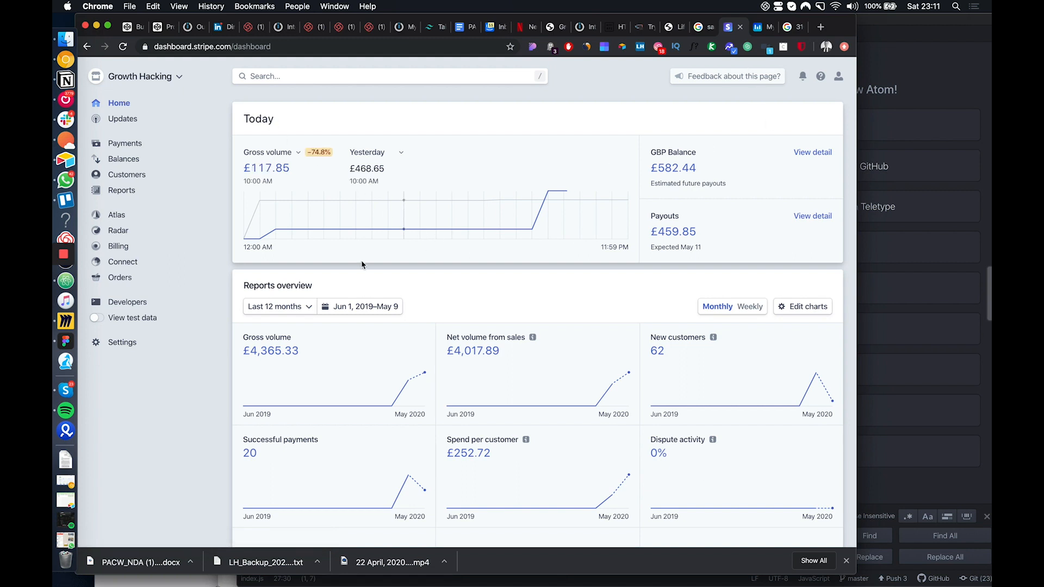
{"action": "left_click_drag", "start_coordinate": [299, 351], "coordinate": [281, 351]}
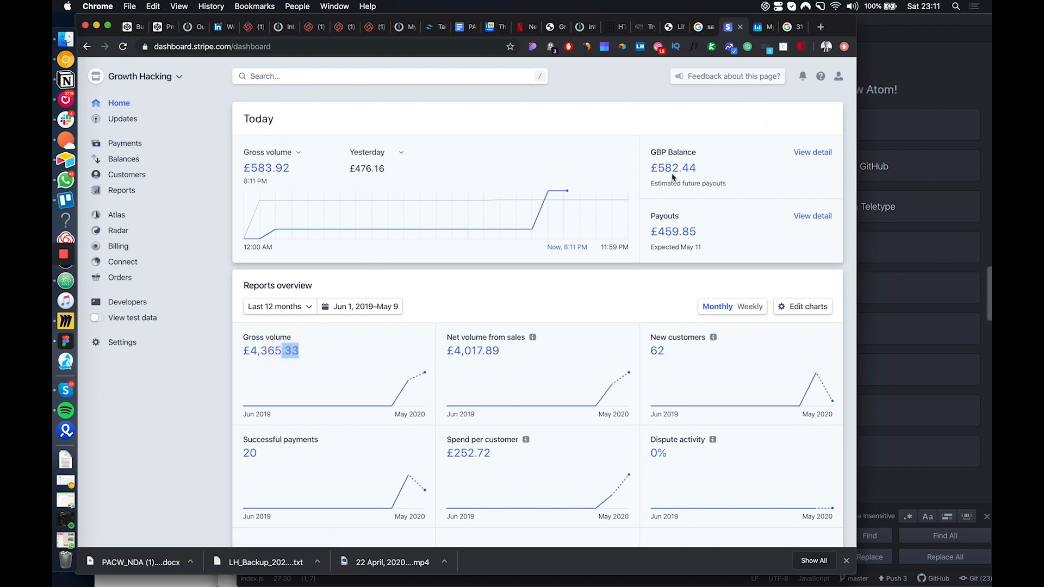
Examine the Growth-Hacking.io dashboard in Mixpanel, highlighting the Funnel report's completion rate
{"action": "left_click", "coordinate": [760, 30]}
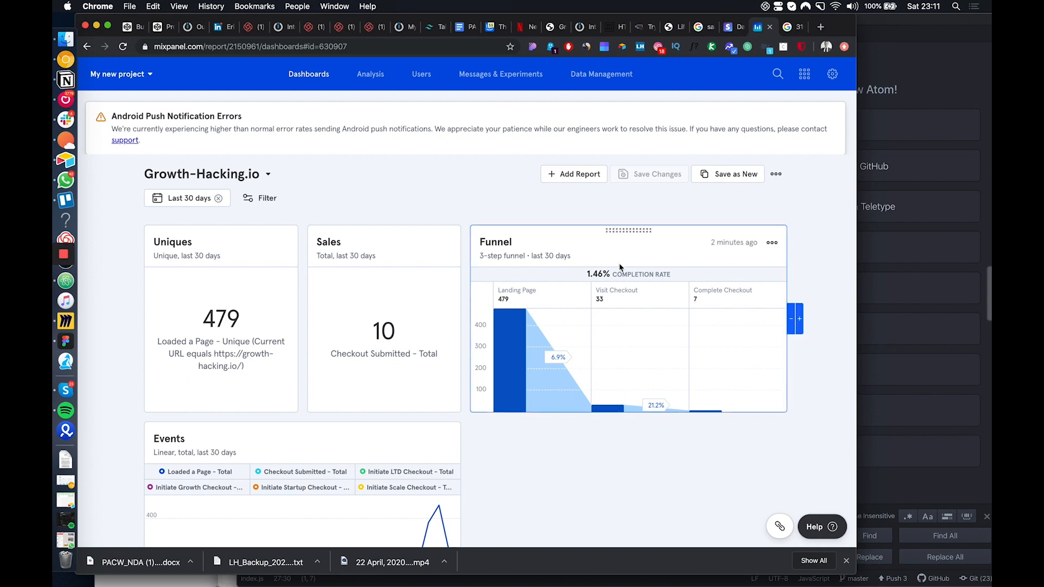
{"action": "scroll", "coordinate": [618, 263], "scroll_direction": "down", "scroll_amount": 2}
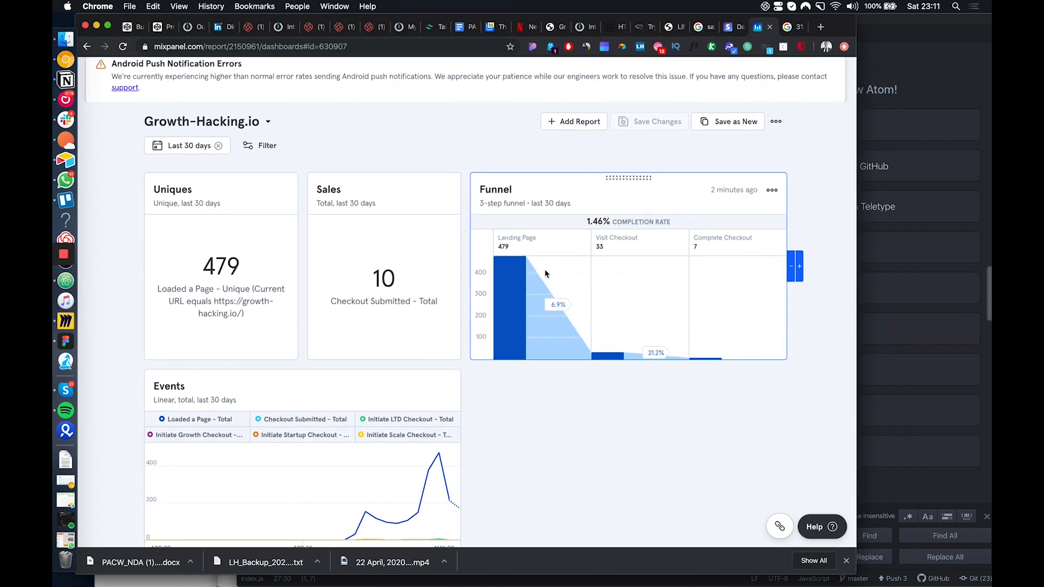
{"action": "left_click_drag", "start_coordinate": [631, 224], "coordinate": [588, 226]}
{"action": "scroll", "coordinate": [595, 272], "scroll_direction": "down", "scroll_amount": 1}
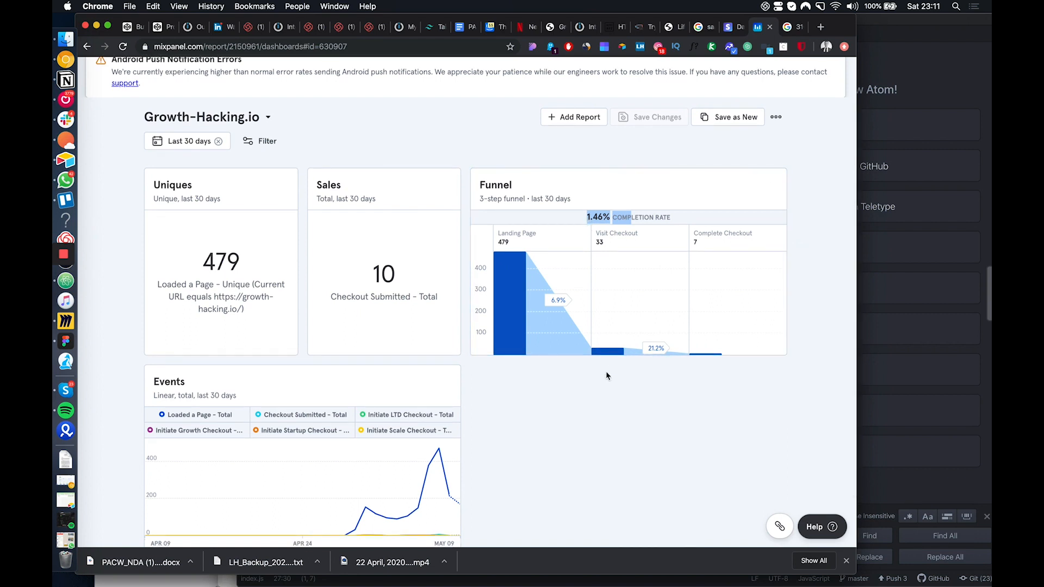
{"action": "scroll", "coordinate": [607, 376], "scroll_direction": "down", "scroll_amount": 2}
{"action": "scroll", "coordinate": [607, 375], "scroll_direction": "up", "scroll_amount": 4}
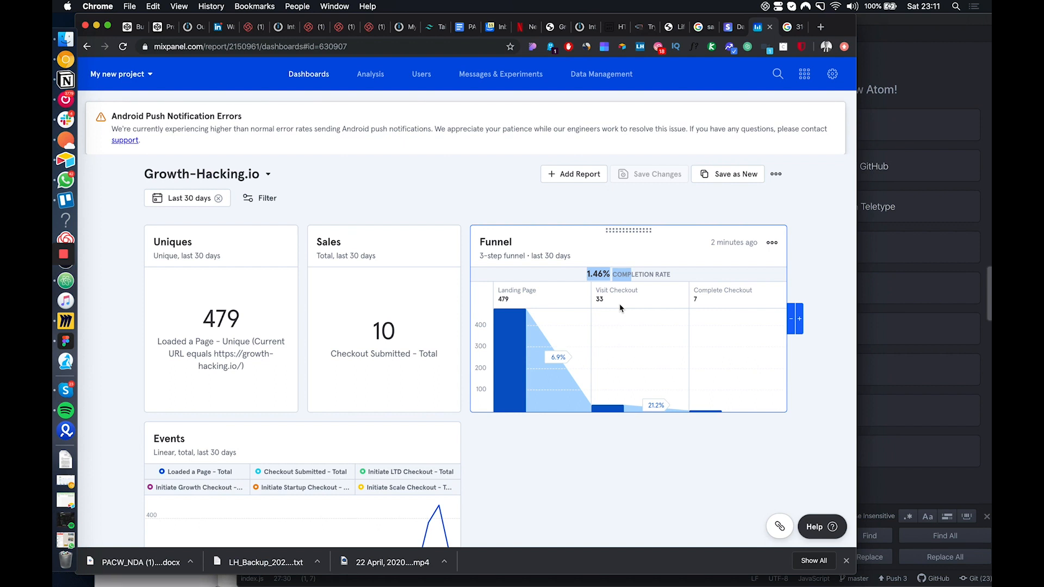
{"action": "left_click_drag", "start_coordinate": [612, 275], "coordinate": [573, 277]}
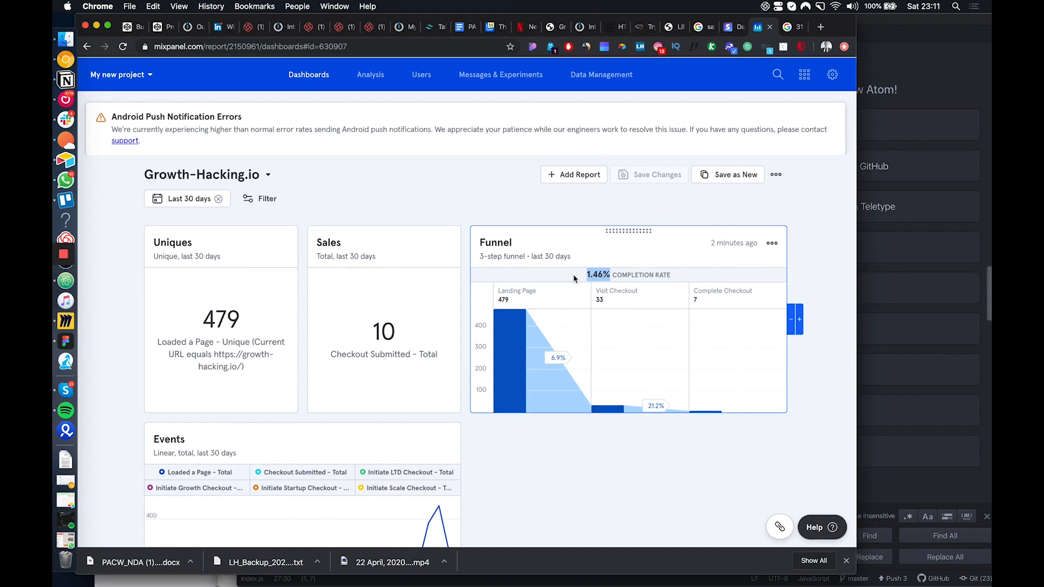
{"action": "left_click", "coordinate": [603, 285]}
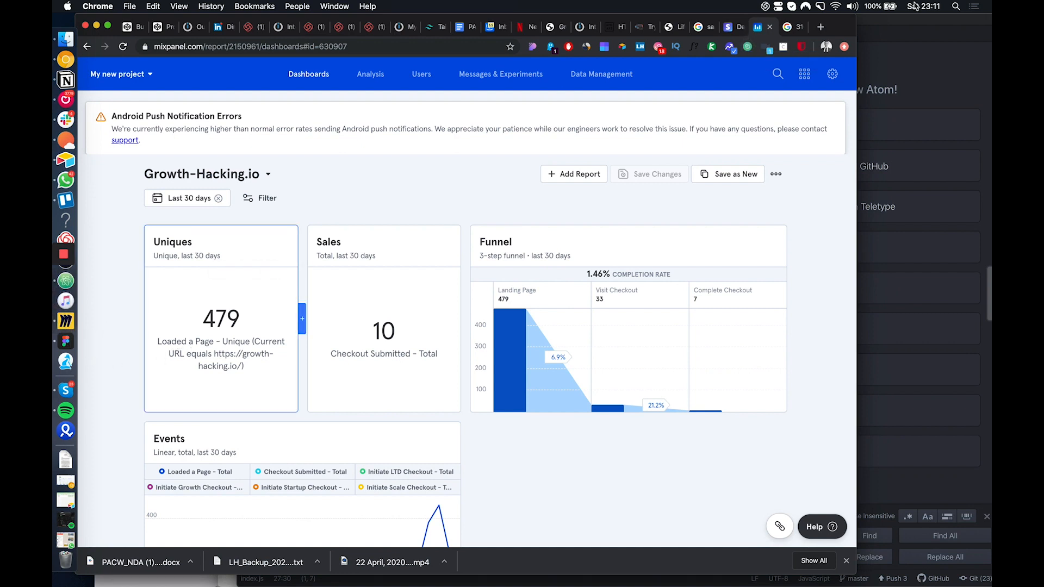
Switch to Miro and show the Builtwith and WhoIs source boxes heading the Notifia flowchart
{"action": "key", "text": "super+space"}
{"action": "type", "text": "miro"}
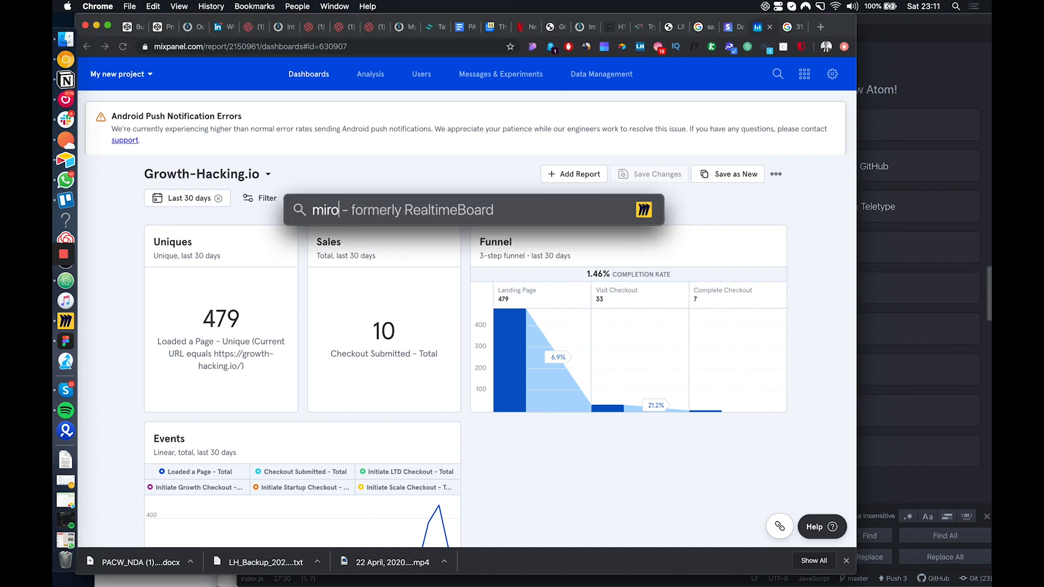
{"action": "key", "text": "Return"}
{"action": "scroll", "coordinate": [509, 324], "scroll_direction": "up", "scroll_amount": 10}
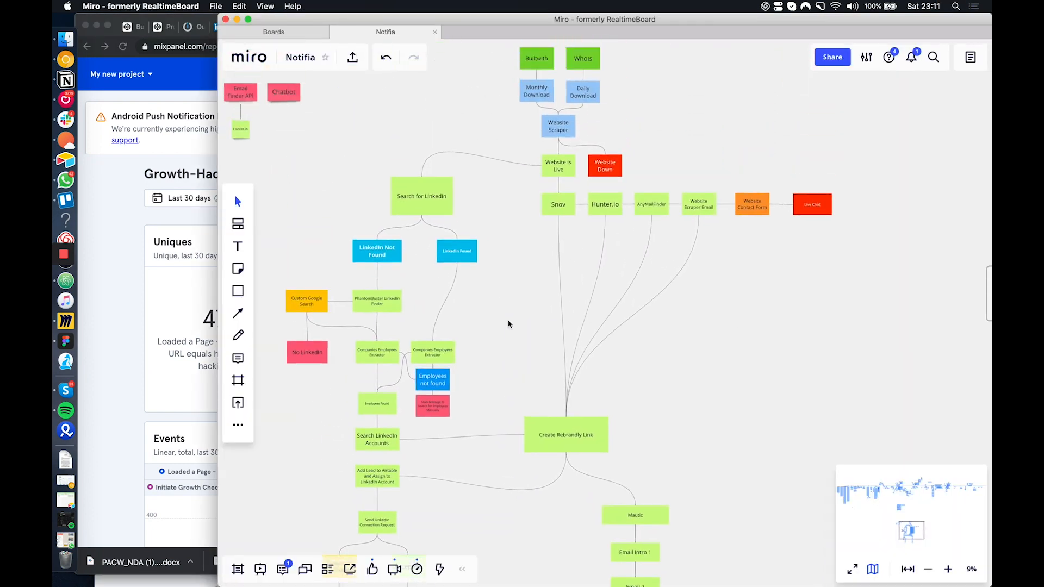
{"action": "left_click", "coordinate": [509, 324]}
{"action": "scroll", "coordinate": [508, 324], "scroll_direction": "down", "scroll_amount": 1}
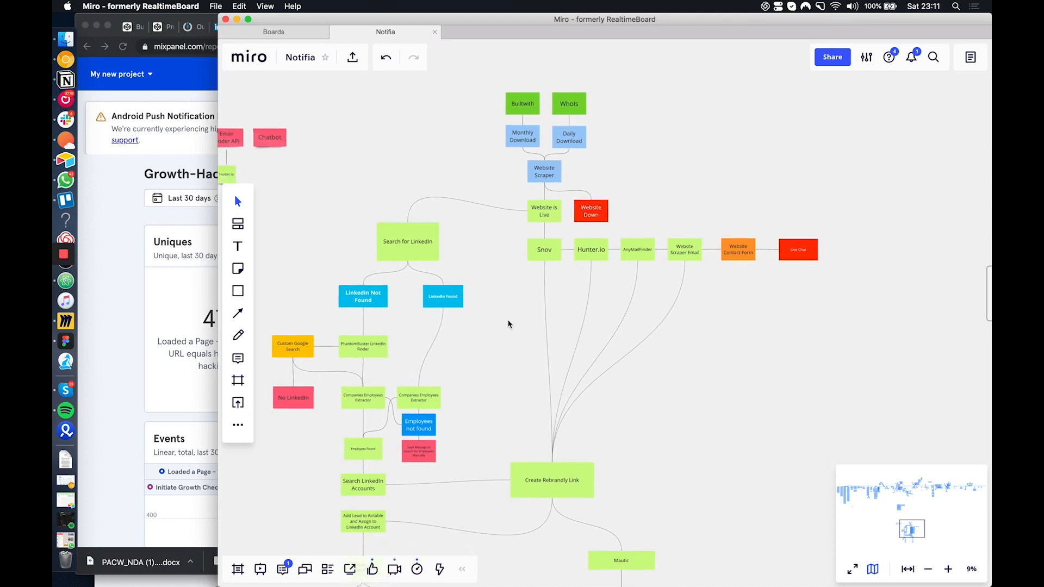
{"action": "scroll", "coordinate": [635, 156], "scroll_direction": "up", "scroll_amount": 3}
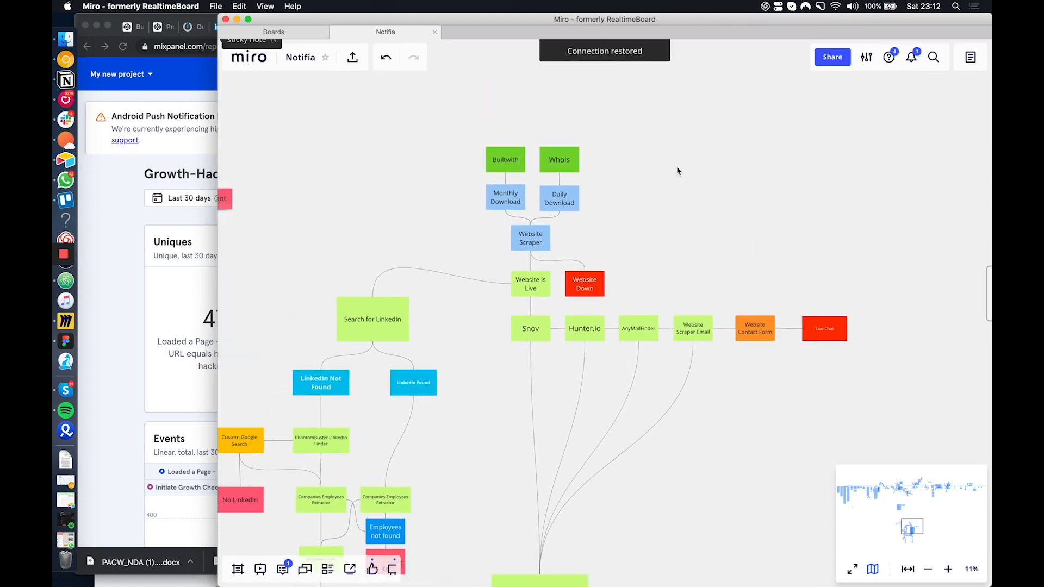
Duplicate the green WhoIs box and place the copy beside the original in the row of sources
{"action": "left_click", "coordinate": [569, 163]}
{"action": "key", "text": "super+c"}
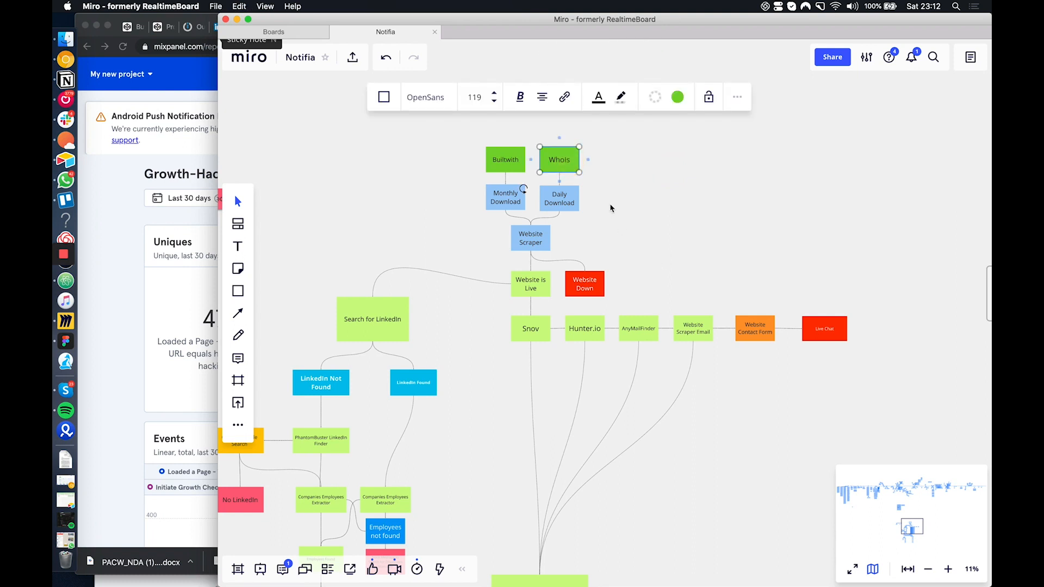
{"action": "key", "text": "super+v"}
{"action": "left_click_drag", "start_coordinate": [563, 164], "coordinate": [572, 165]}
{"action": "key", "text": "super+z"}
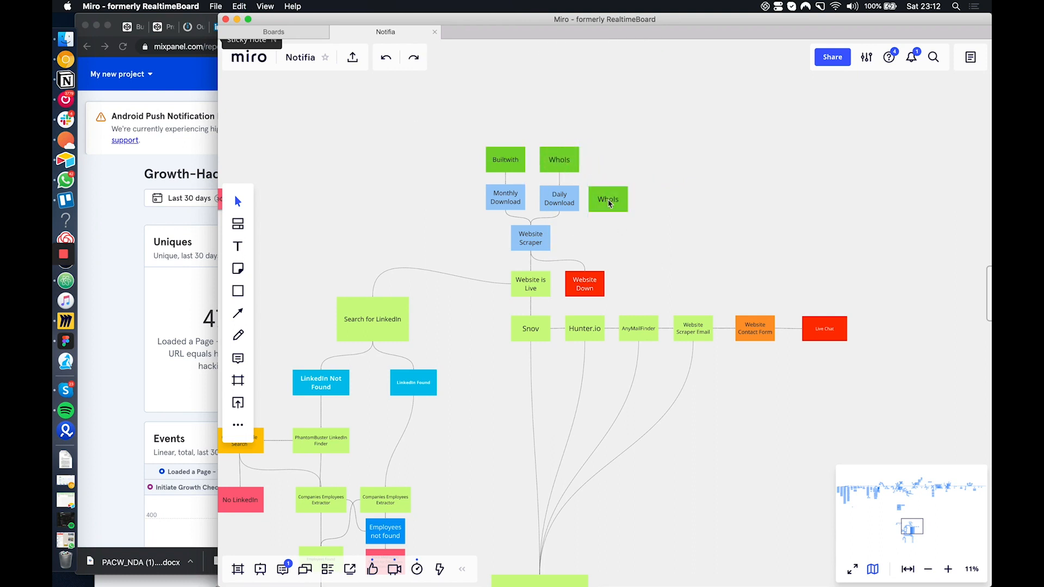
{"action": "left_click_drag", "start_coordinate": [611, 204], "coordinate": [621, 164]}
Rename the copied WhoIs box "LinkedIn Search" and widen it to fit the text on two lines
{"action": "double_click", "coordinate": [620, 162]}
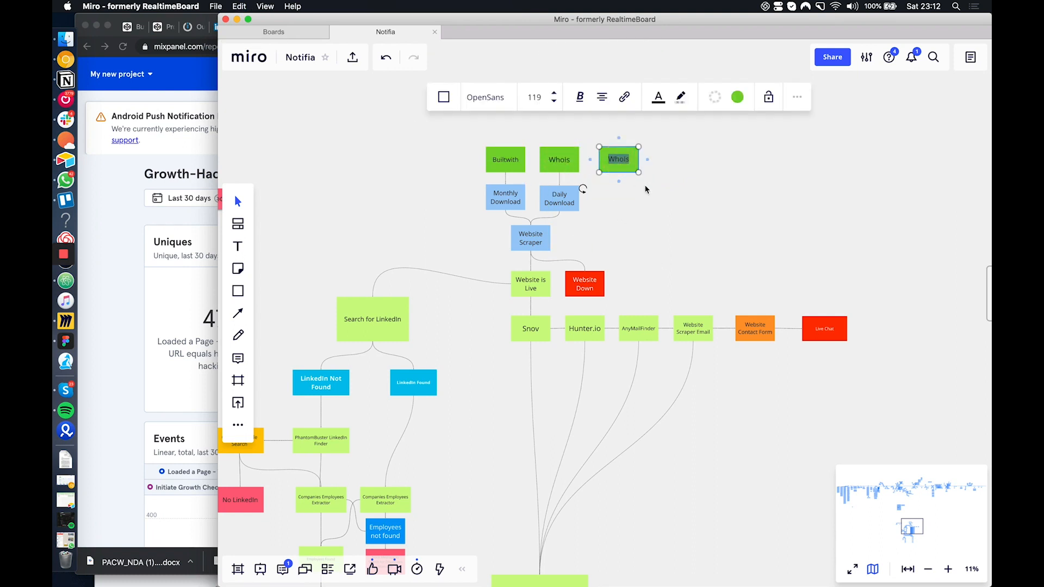
{"action": "type", "text": "LinkedIN"}
{"action": "key", "text": "BackSpace"}
{"action": "type", "text": "n Search"}
{"action": "left_click", "coordinate": [640, 160]}
{"action": "left_click", "coordinate": [638, 161]}
Connect the LinkedIn Search box to the Website is Live box with a curved line and adjust the box's position
{"action": "scroll", "coordinate": [648, 174], "scroll_direction": "left", "scroll_amount": 3}
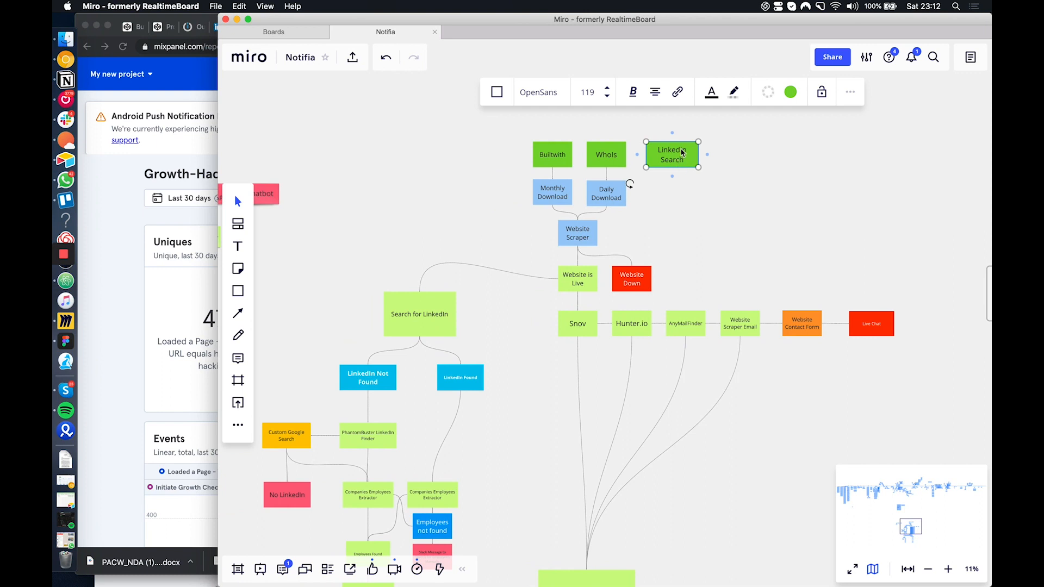
{"action": "left_click_drag", "start_coordinate": [682, 152], "coordinate": [579, 274]}
{"action": "mouse_move", "coordinate": [633, 217]}
{"action": "left_mouse_down"}
{"action": "mouse_move", "coordinate": [647, 237]}
{"action": "mouse_move", "coordinate": [634, 225]}
{"action": "left_mouse_up"}
{"action": "left_click_drag", "start_coordinate": [694, 158], "coordinate": [683, 157]}
Nudge the LinkedIn Search box closer to WhoIs and bend its connector away from the Website Scraper box
{"action": "scroll", "coordinate": [709, 197], "scroll_direction": "up", "scroll_amount": 1}
{"action": "scroll", "coordinate": [709, 197], "scroll_direction": "right", "scroll_amount": 1}
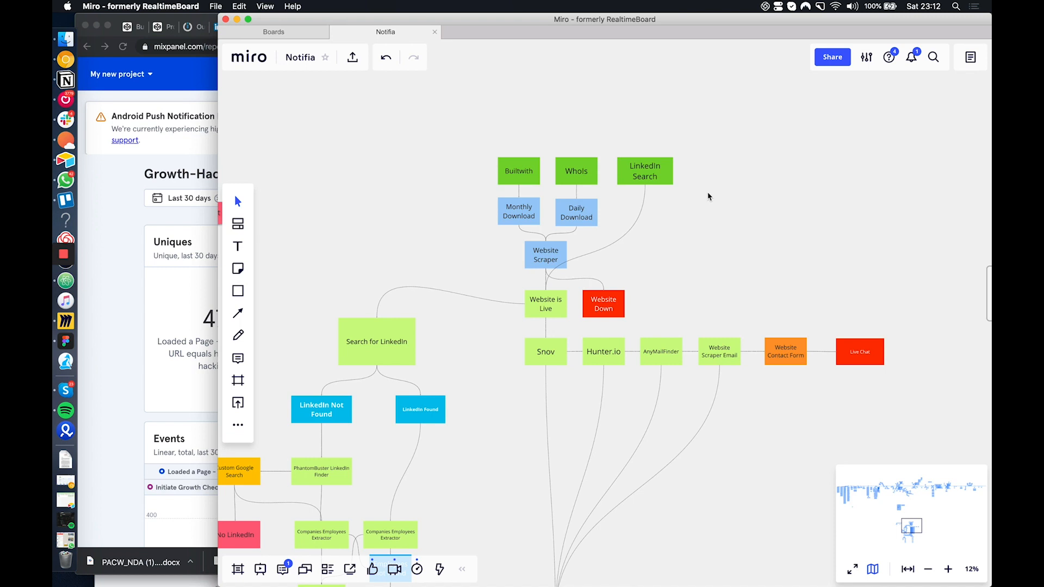
{"action": "scroll", "coordinate": [656, 179], "scroll_direction": "up", "scroll_amount": 2}
{"action": "left_click", "coordinate": [650, 175]}
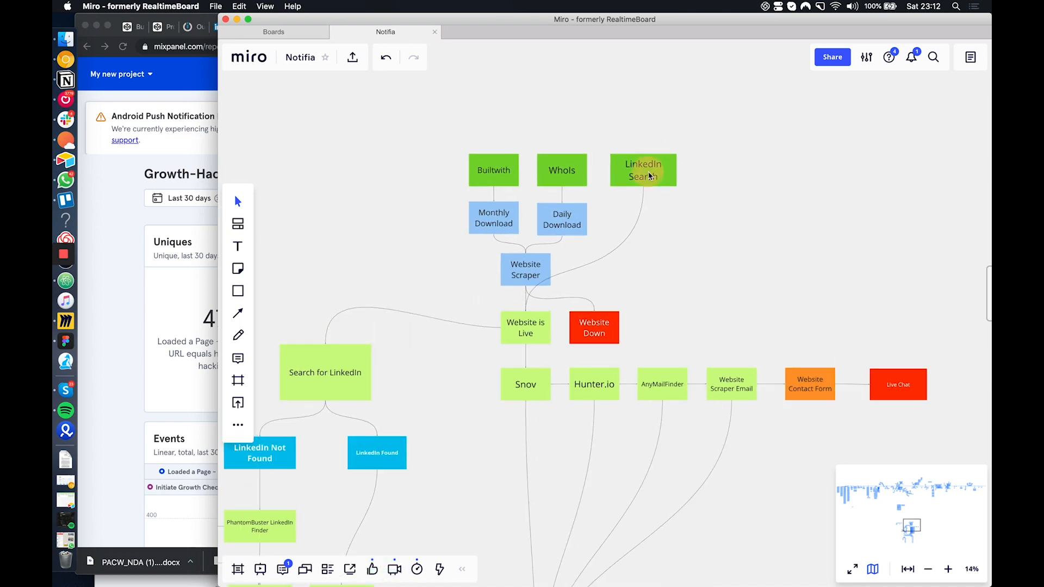
{"action": "left_click_drag", "start_coordinate": [650, 176], "coordinate": [643, 177]}
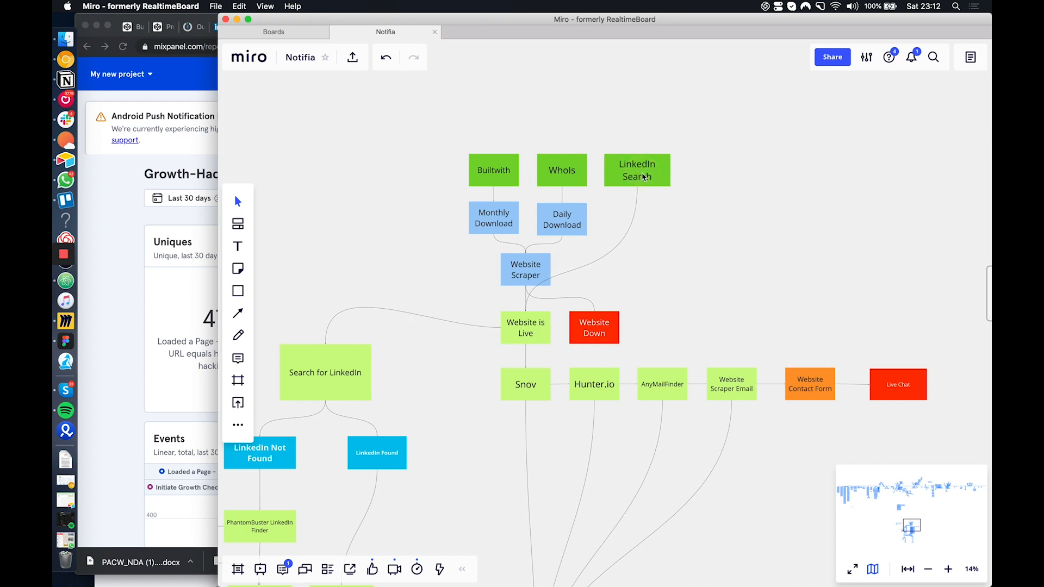
{"action": "left_click", "coordinate": [570, 270]}
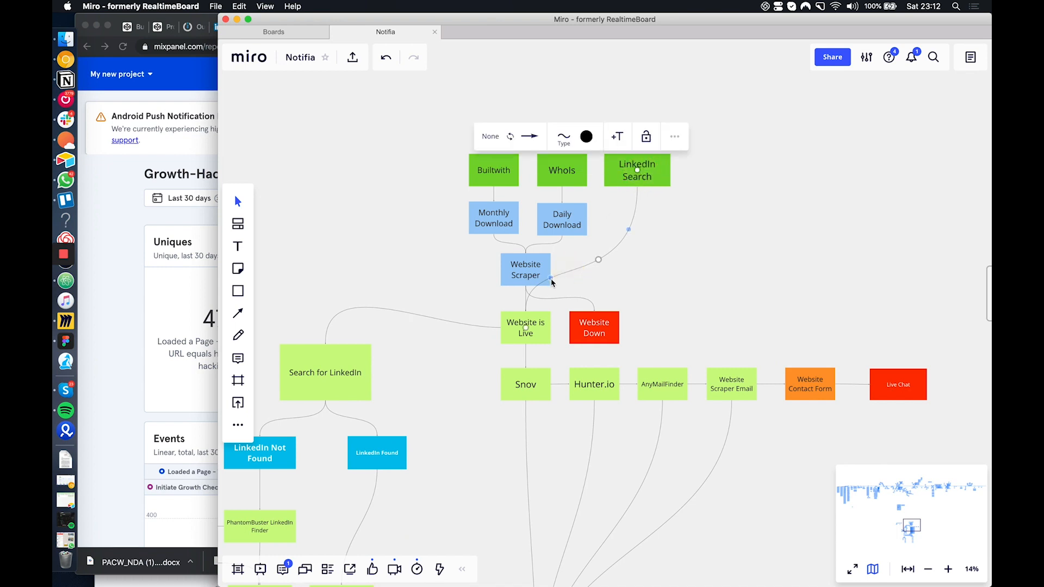
{"action": "left_click_drag", "start_coordinate": [551, 279], "coordinate": [566, 289]}
{"action": "left_click", "coordinate": [597, 291]}
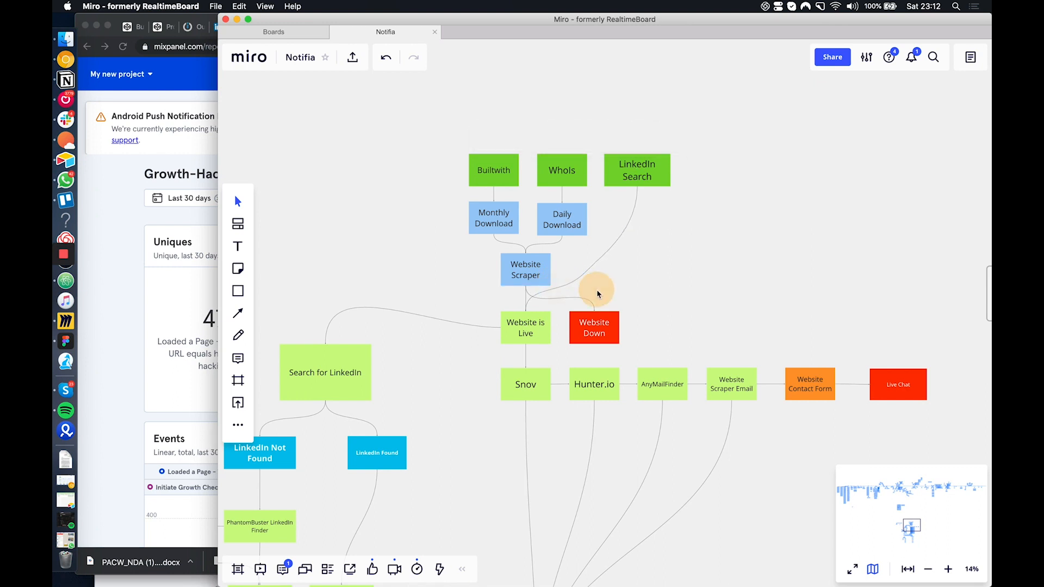
Examine the lead sources heading the flowchart, picking out the WhoIs and Builtwith boxes in turn
{"action": "scroll", "coordinate": [597, 293], "scroll_direction": "down", "scroll_amount": 1}
{"action": "scroll", "coordinate": [597, 294], "scroll_direction": "left", "scroll_amount": 1}
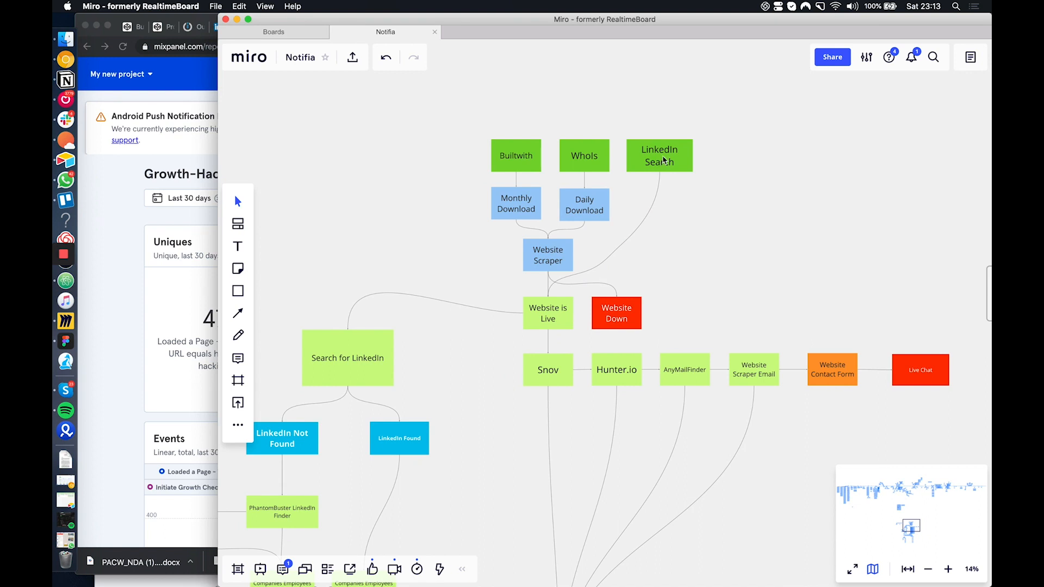
{"action": "left_click", "coordinate": [587, 156]}
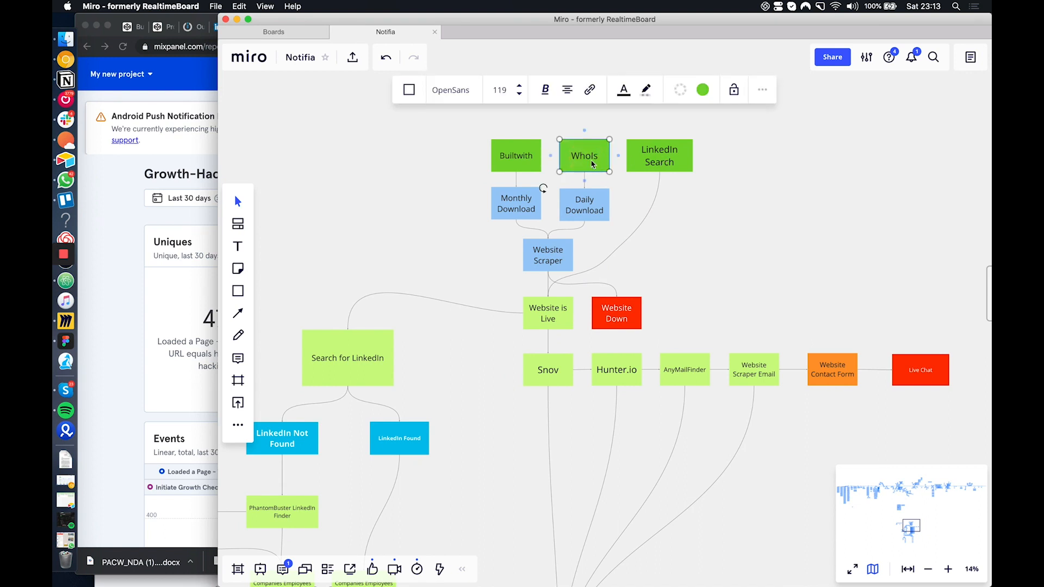
{"action": "scroll", "coordinate": [593, 165], "scroll_direction": "down", "scroll_amount": 1}
{"action": "left_click", "coordinate": [538, 151]}
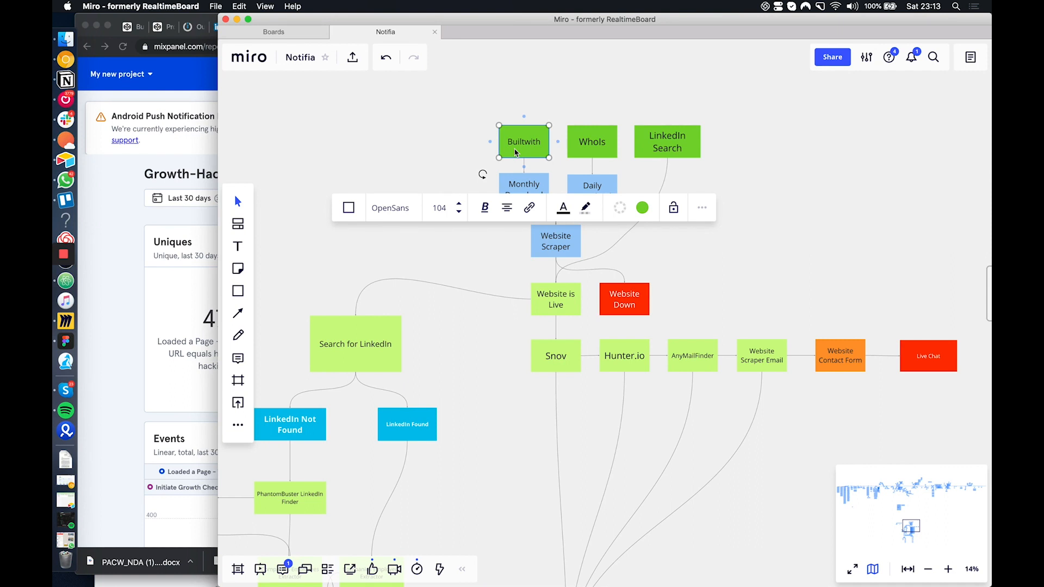
{"action": "scroll", "coordinate": [515, 152], "scroll_direction": "down", "scroll_amount": 1}
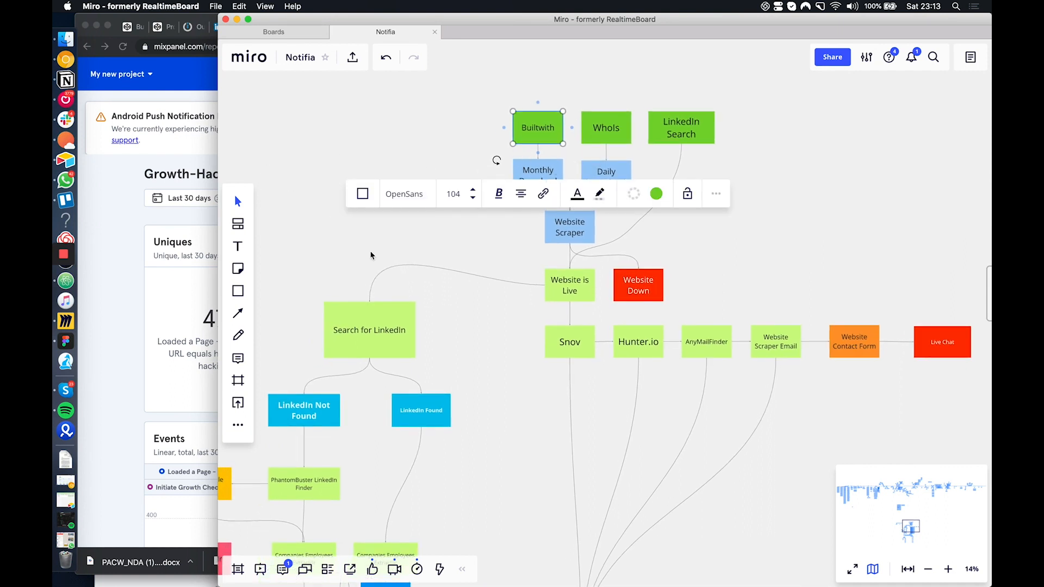
{"action": "left_click", "coordinate": [531, 370]}
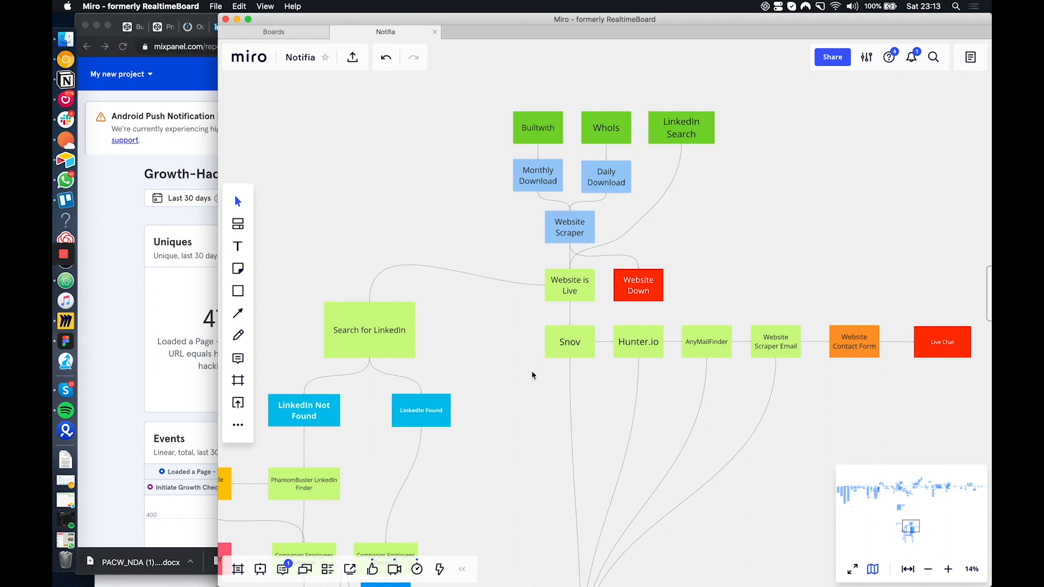
Examine the row of contact-finding boxes in order: Snov, Hunter.io, AnyMailFinder, Website Scraper Email, Website Contact Form and Live Chat
{"action": "scroll", "coordinate": [549, 113], "scroll_direction": "down", "scroll_amount": 5}
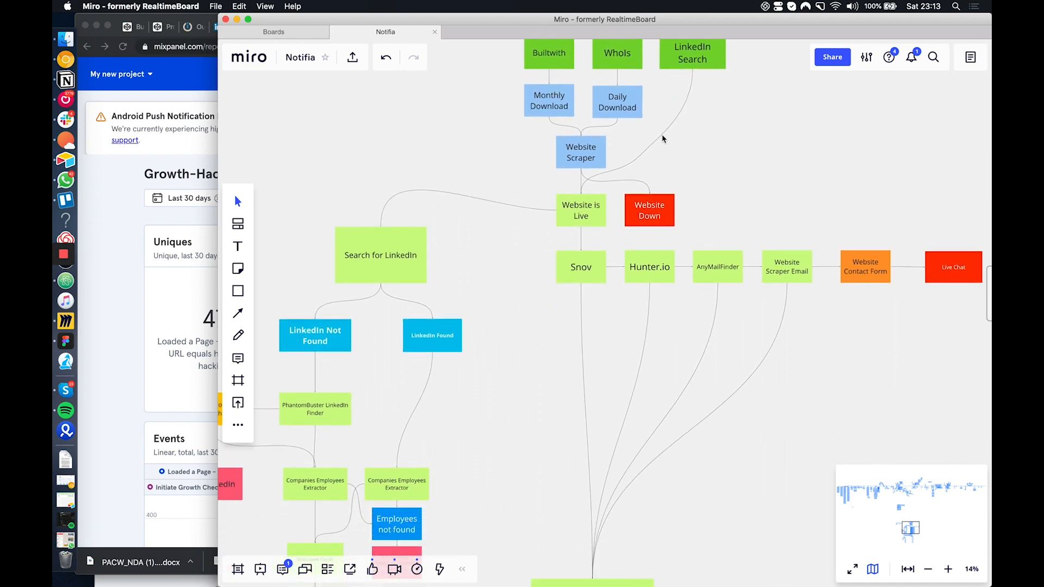
{"action": "scroll", "coordinate": [590, 214], "scroll_direction": "down", "scroll_amount": 4}
{"action": "scroll", "coordinate": [678, 205], "scroll_direction": "right", "scroll_amount": 5}
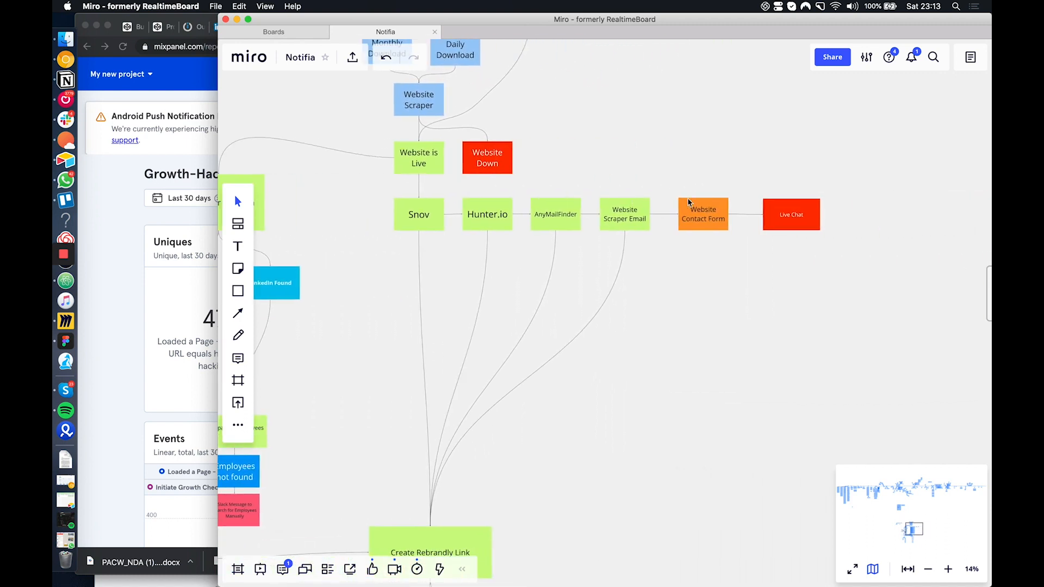
{"action": "left_click", "coordinate": [405, 220]}
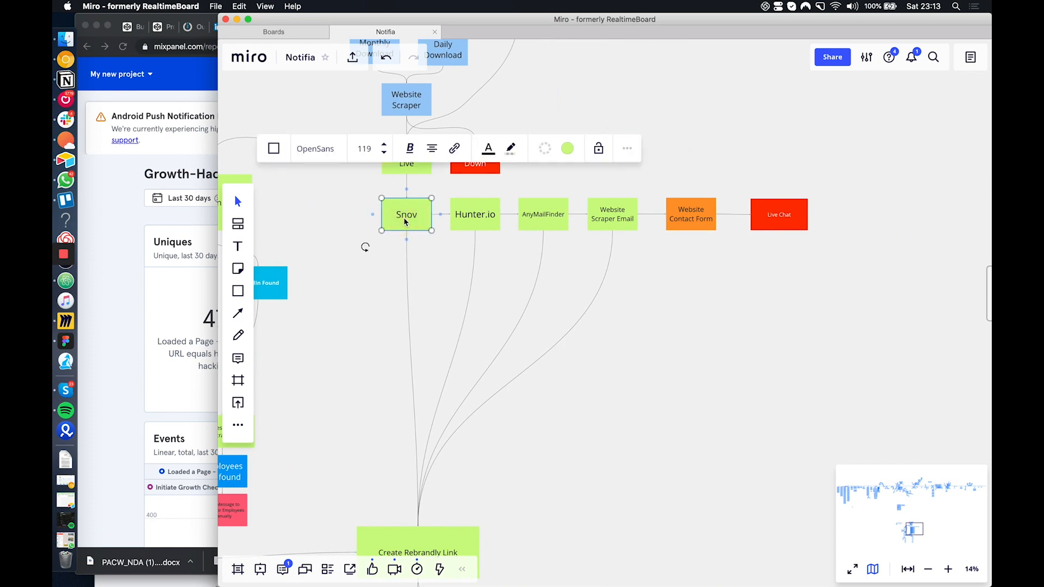
{"action": "left_click", "coordinate": [478, 227]}
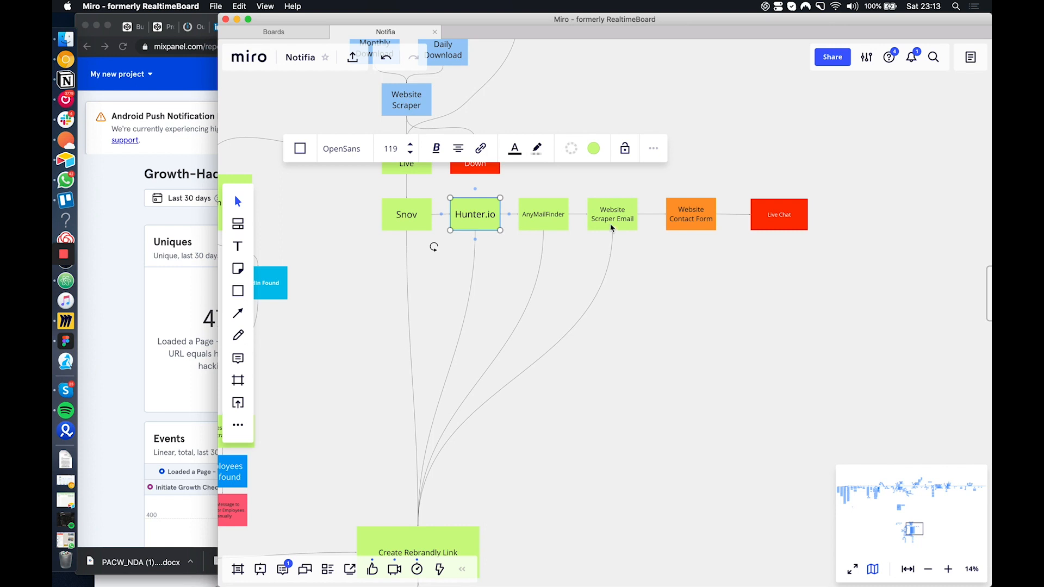
{"action": "scroll", "coordinate": [612, 228], "scroll_direction": "down", "scroll_amount": 2}
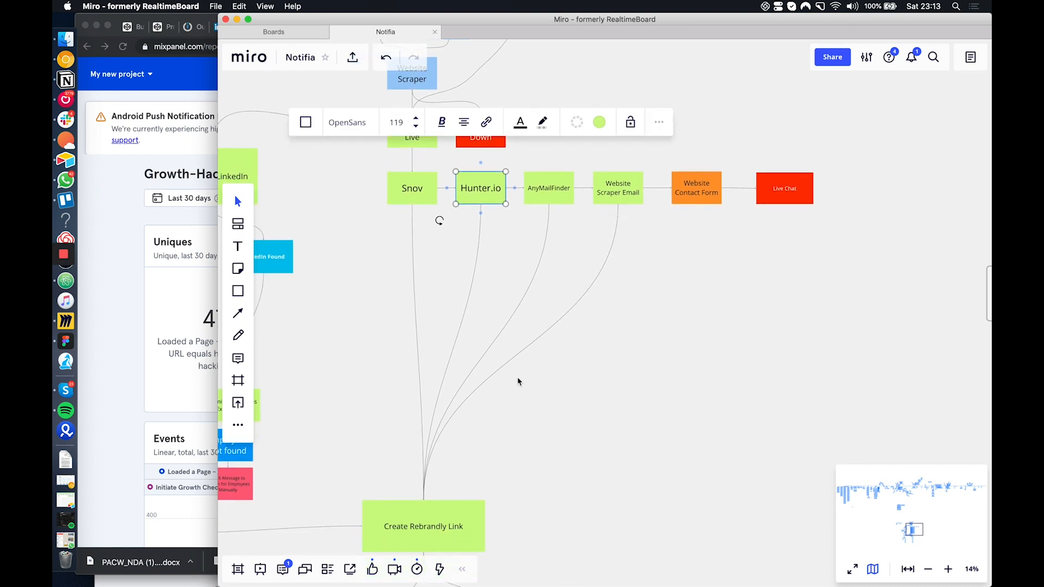
{"action": "scroll", "coordinate": [518, 378], "scroll_direction": "down", "scroll_amount": 3}
{"action": "left_click", "coordinate": [441, 124]}
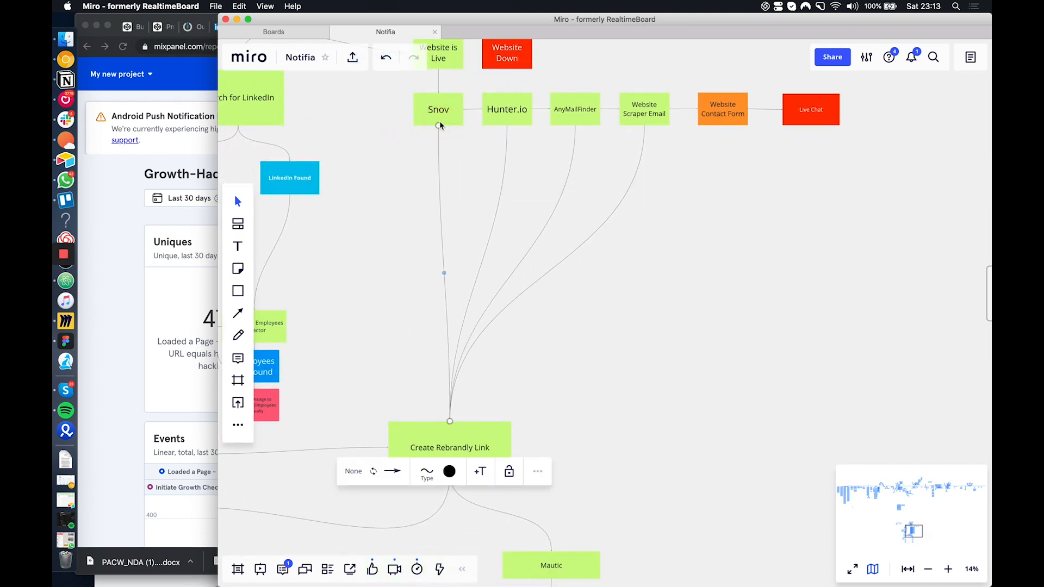
{"action": "left_click", "coordinate": [511, 111]}
{"action": "left_click", "coordinate": [571, 112]}
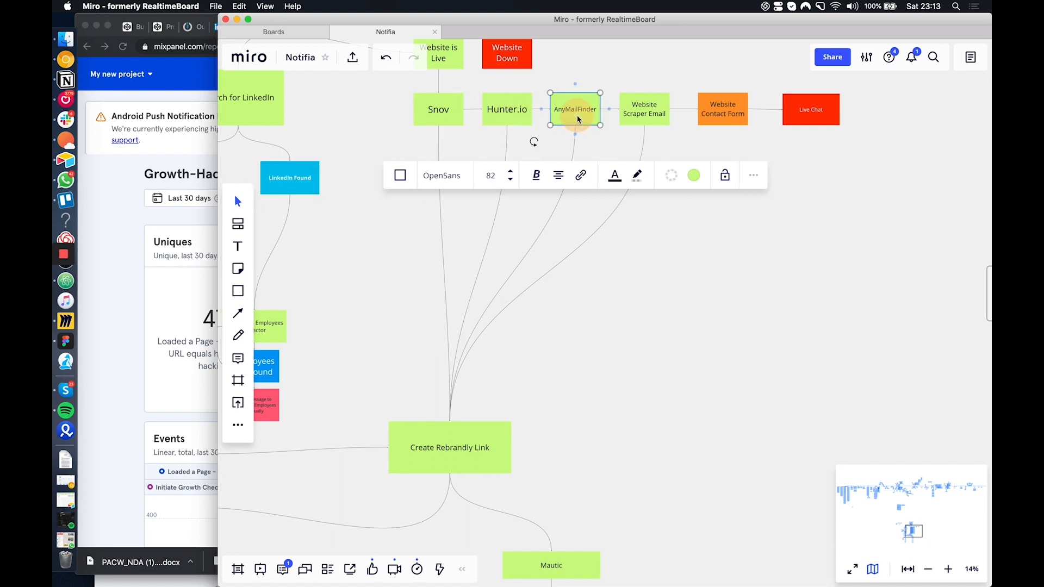
{"action": "left_click", "coordinate": [641, 106]}
{"action": "left_click", "coordinate": [718, 114]}
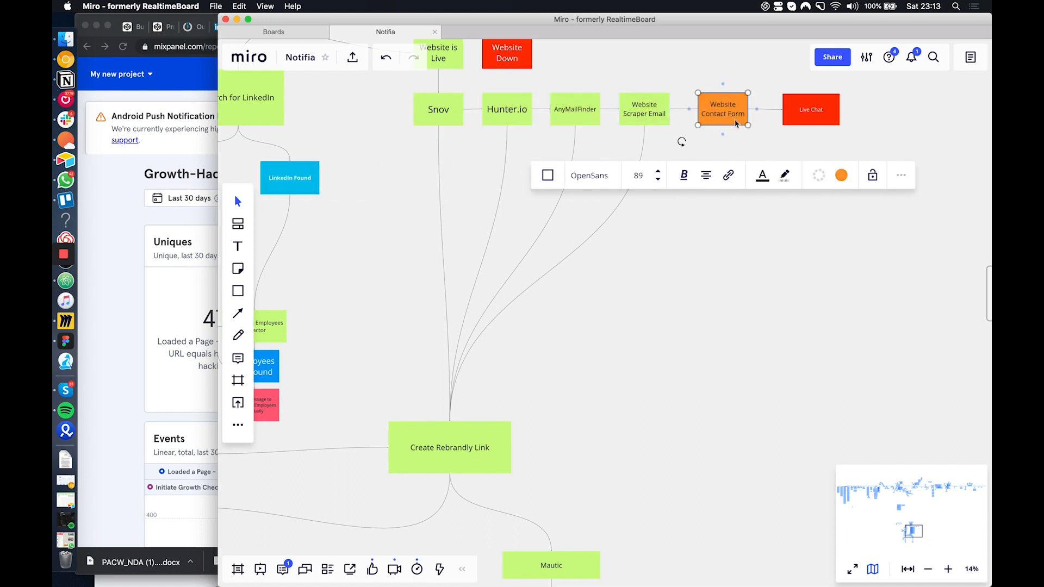
{"action": "left_click", "coordinate": [810, 119]}
{"action": "left_click", "coordinate": [810, 119]}
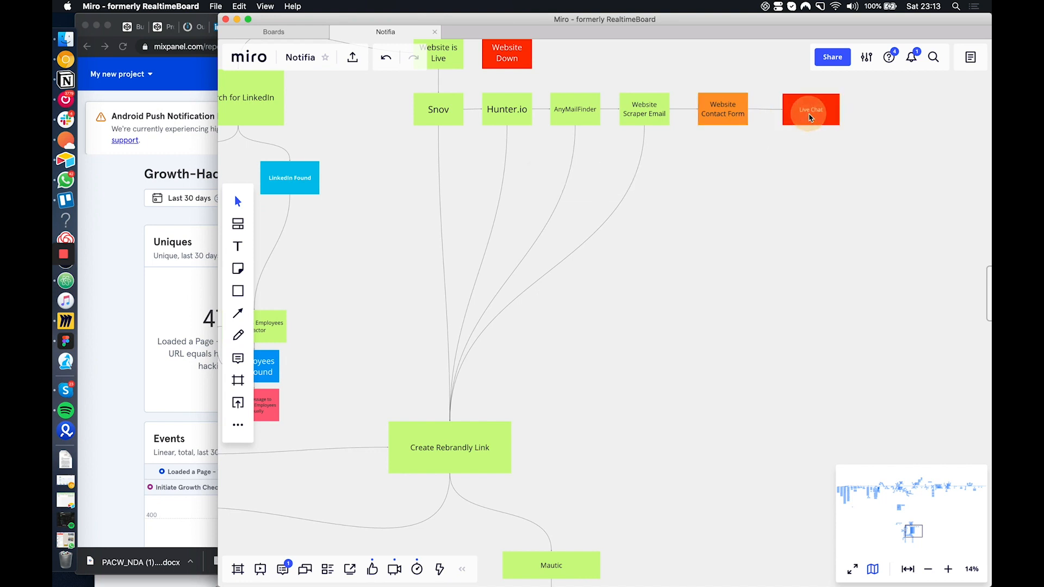
Follow the email-finder connectors down the flowchart and select the Create Rebrandly Link box
{"action": "scroll", "coordinate": [809, 116], "scroll_direction": "left", "scroll_amount": 1}
{"action": "scroll", "coordinate": [507, 426], "scroll_direction": "down", "scroll_amount": 1}
{"action": "scroll", "coordinate": [507, 427], "scroll_direction": "left", "scroll_amount": 1}
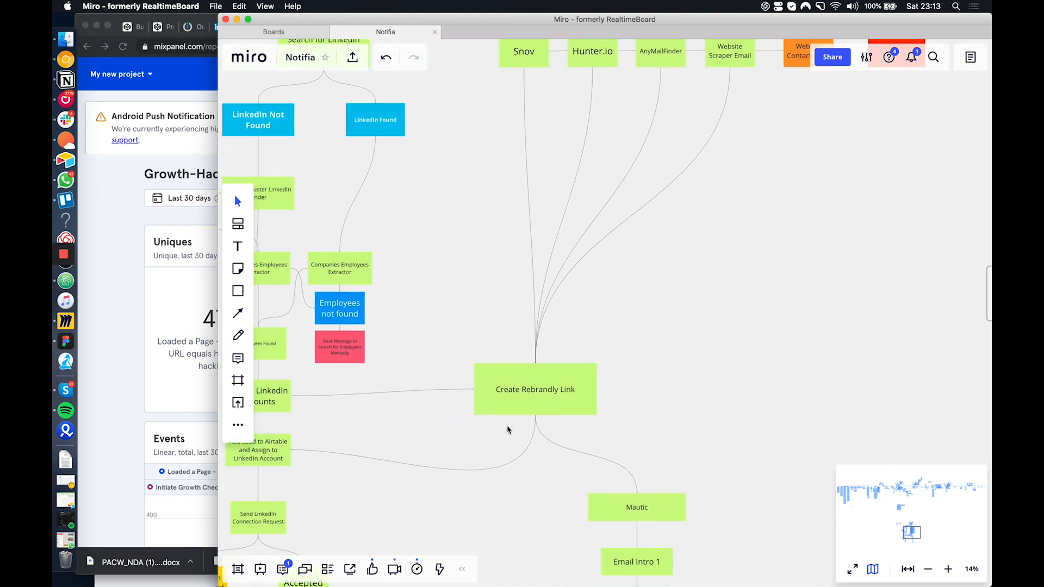
{"action": "left_click", "coordinate": [526, 404]}
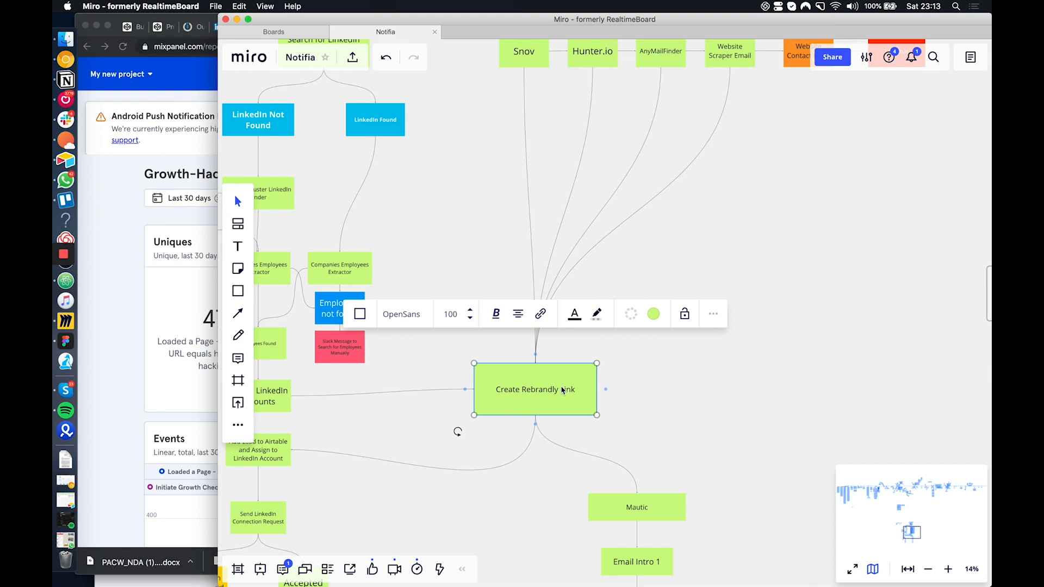
Switch to Chrome and load notifia.io in a new tab with firstName= and a first name added to the address
{"action": "left_click", "coordinate": [175, 219]}
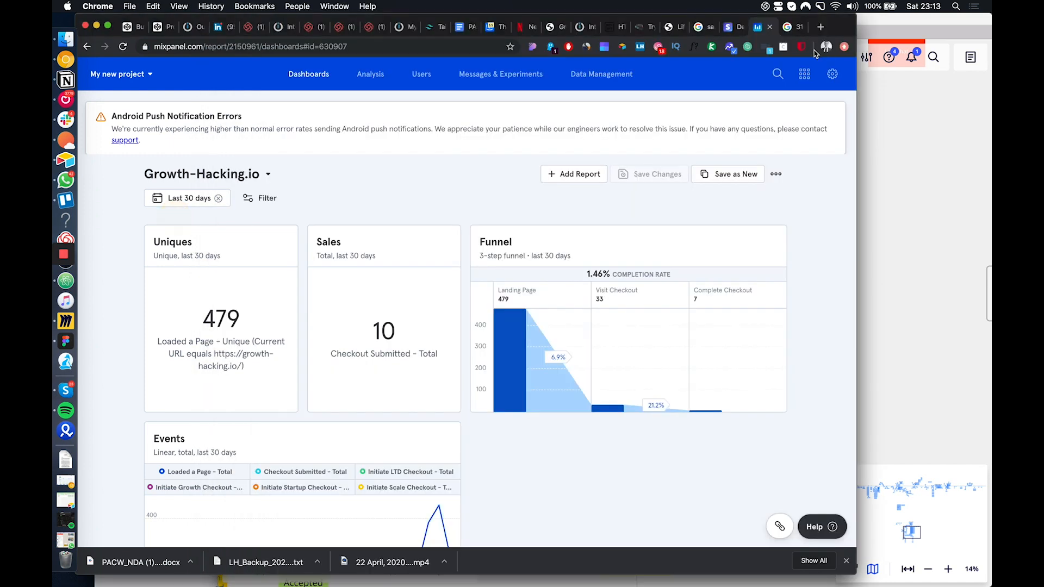
{"action": "left_click", "coordinate": [821, 27]}
{"action": "type", "text": "notifia"}
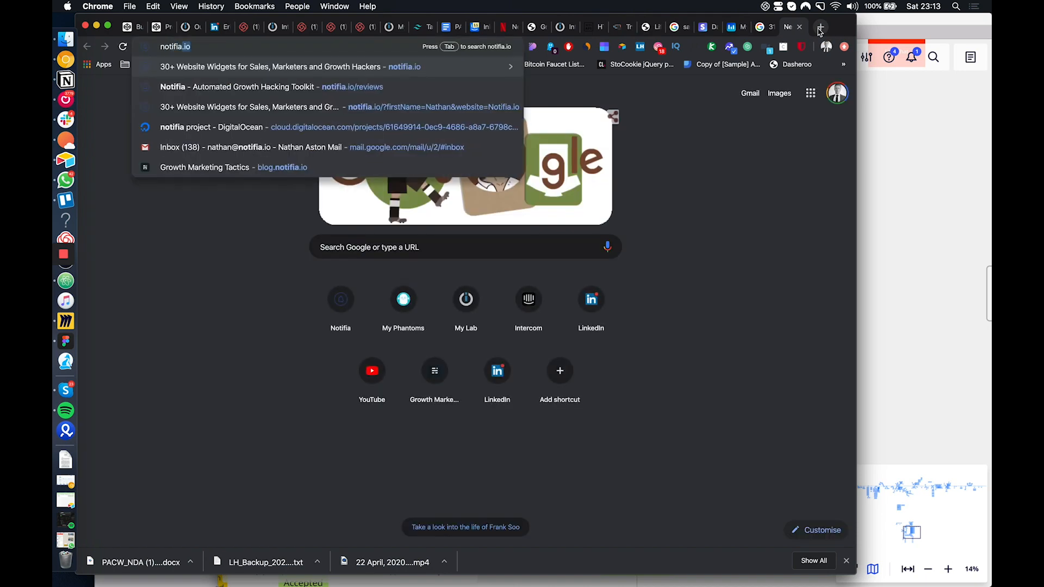
{"action": "type", "text": ".io/"}
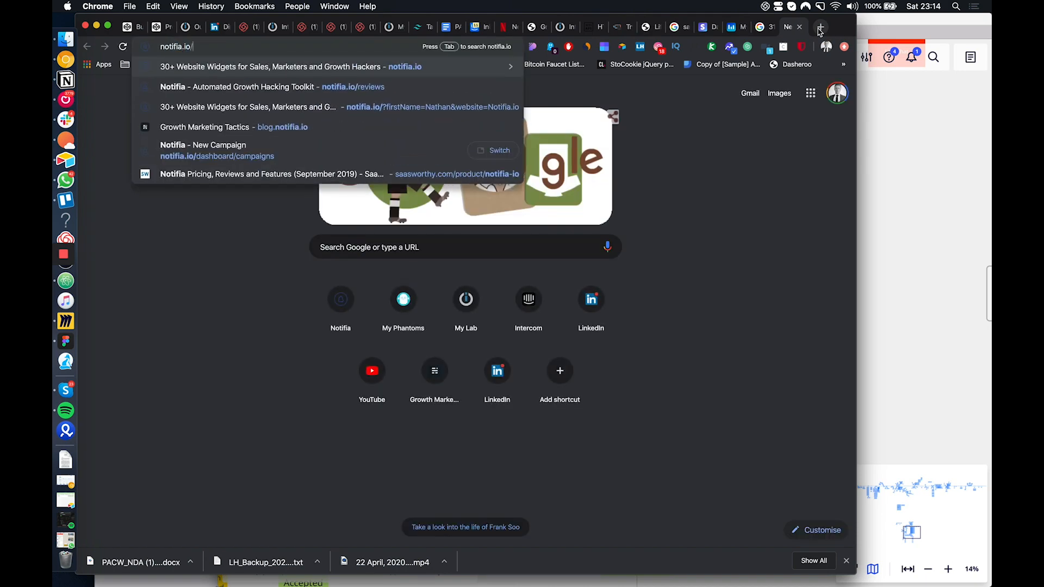
{"action": "type", "text": "firstName="}
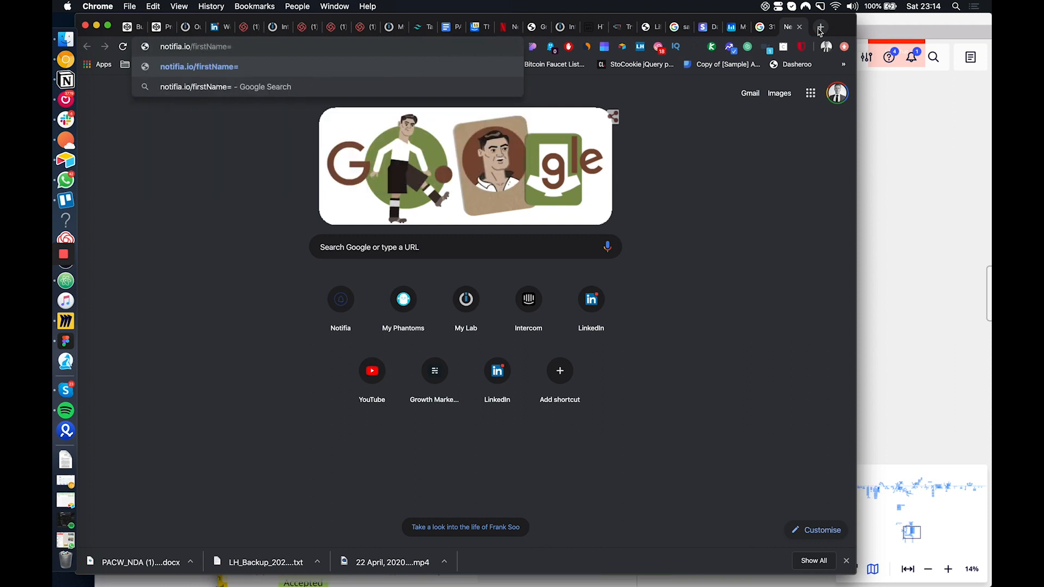
{"action": "type", "text": "Gabriel"}
{"action": "key", "text": "Return"}
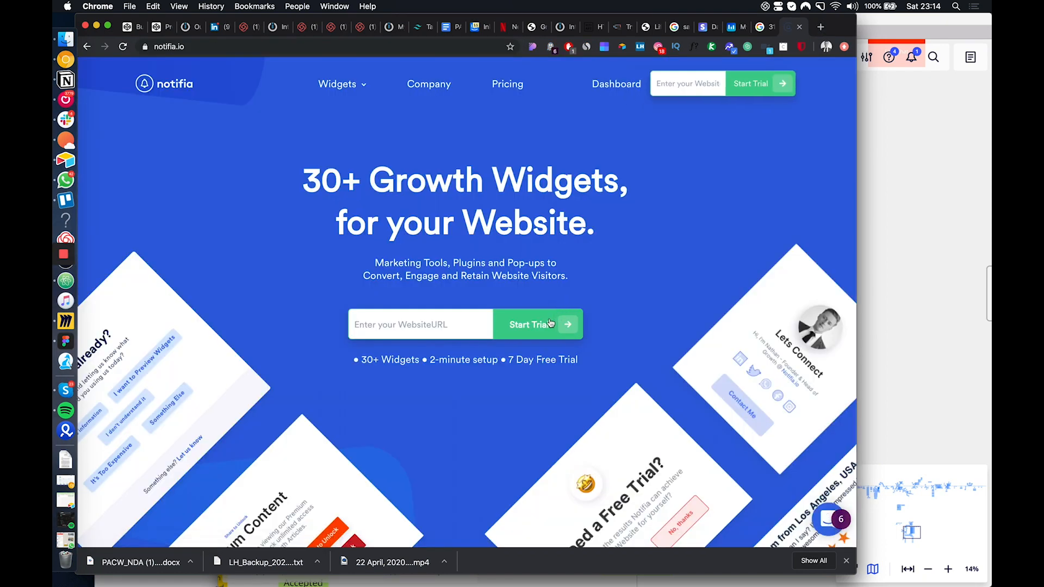
Inspect an element beside the Setup in Minutes heading and show the page's Application storage data
{"action": "scroll", "coordinate": [452, 228], "scroll_direction": "down", "scroll_amount": 10}
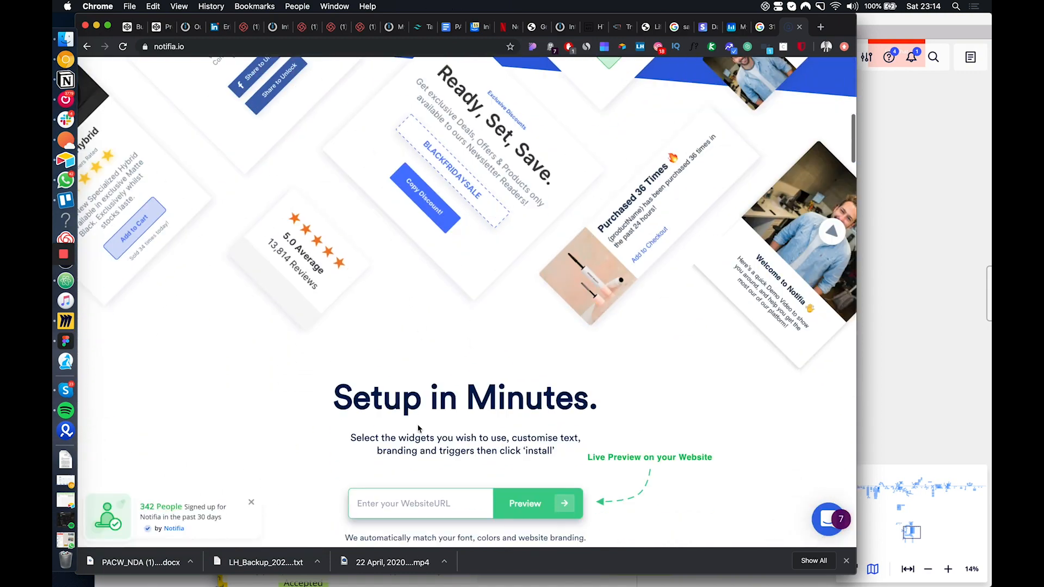
{"action": "double_click", "coordinate": [441, 397]}
{"action": "right_click", "coordinate": [438, 387]}
{"action": "right_click", "coordinate": [438, 340]}
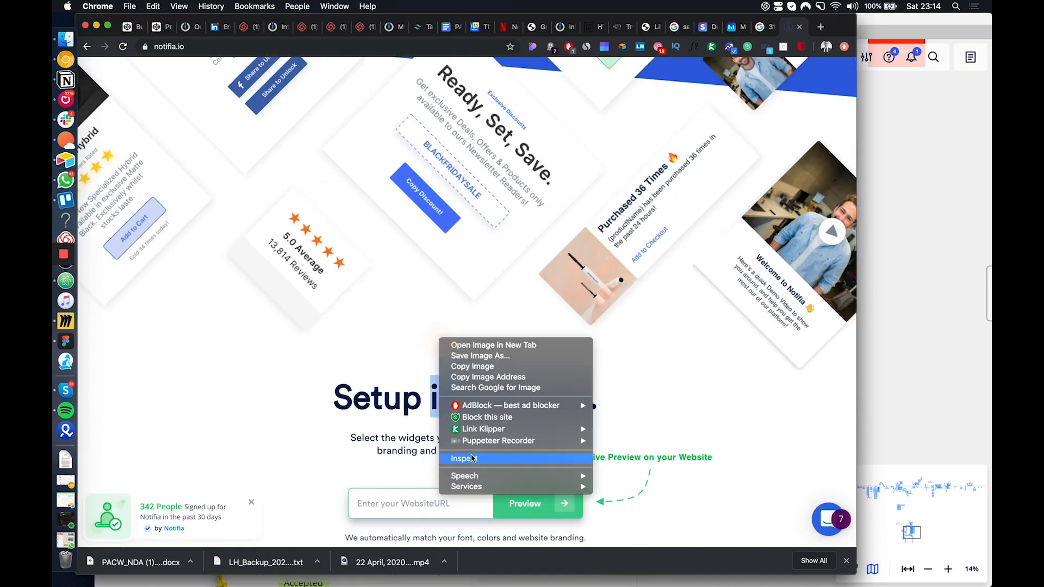
{"action": "left_click", "coordinate": [471, 459]}
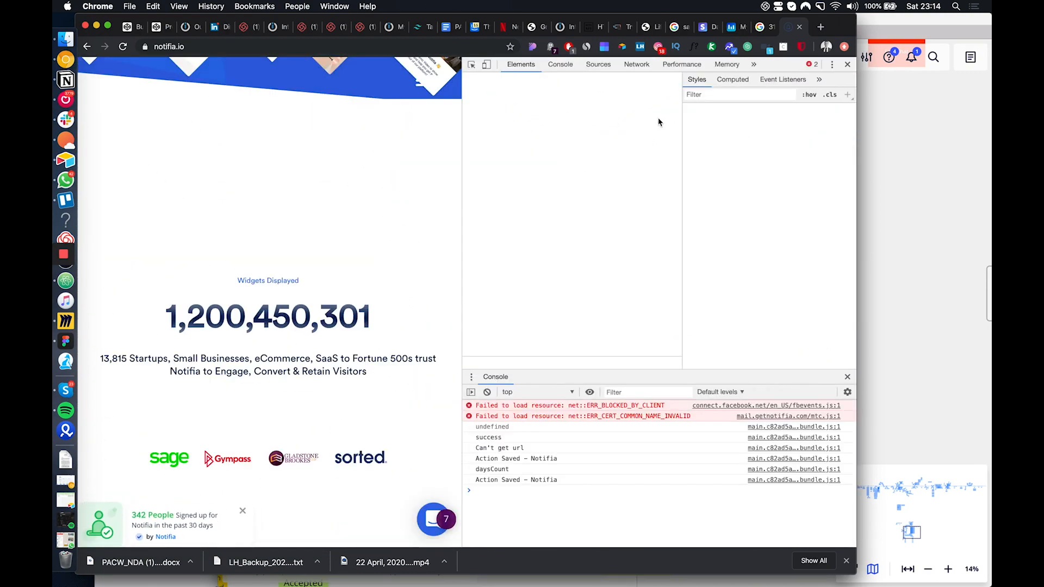
{"action": "left_click", "coordinate": [754, 64]}
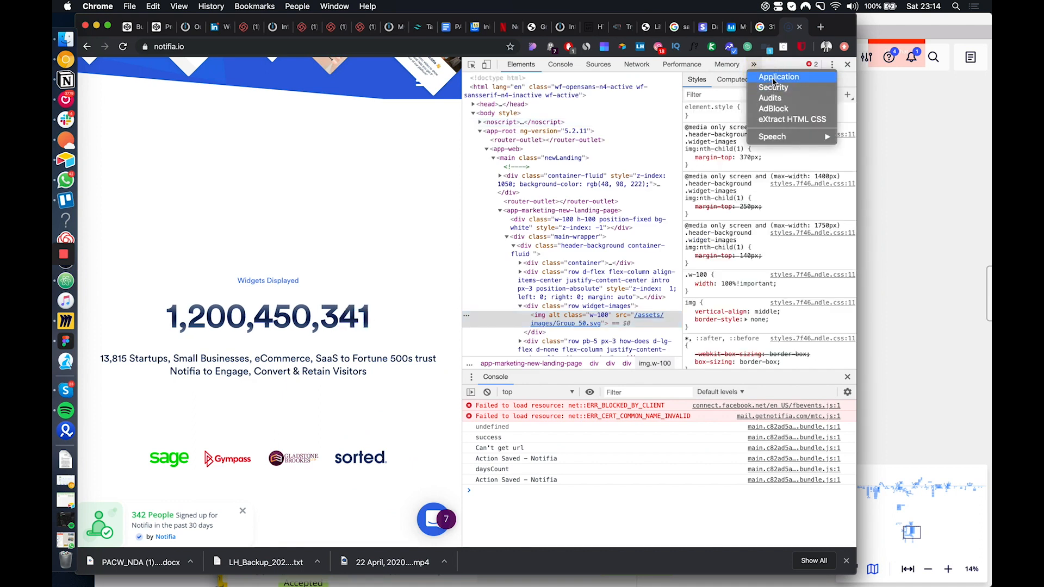
{"action": "left_click", "coordinate": [775, 78]}
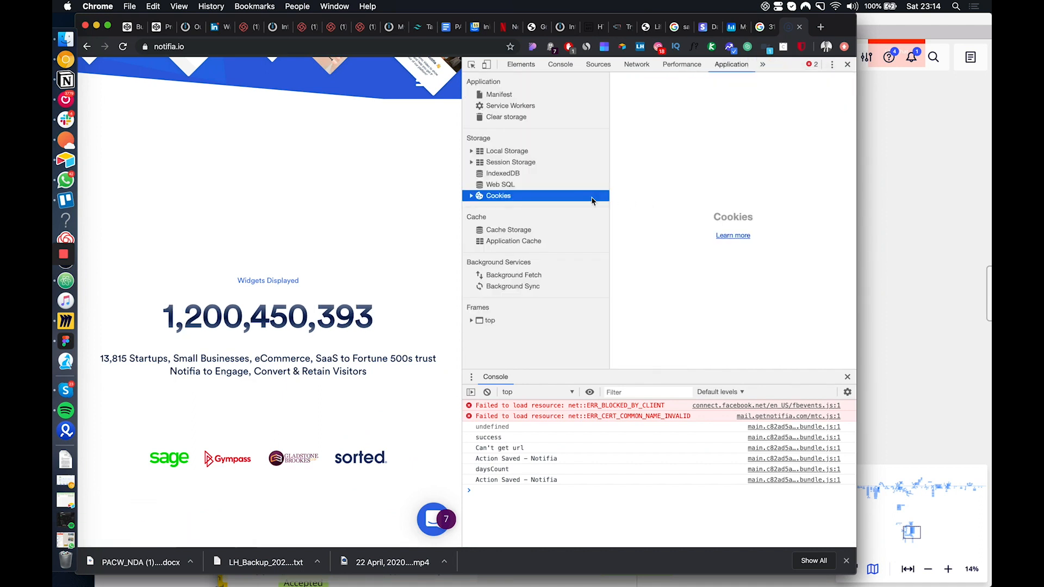
{"action": "left_click", "coordinate": [471, 195]}
{"action": "left_click", "coordinate": [539, 207]}
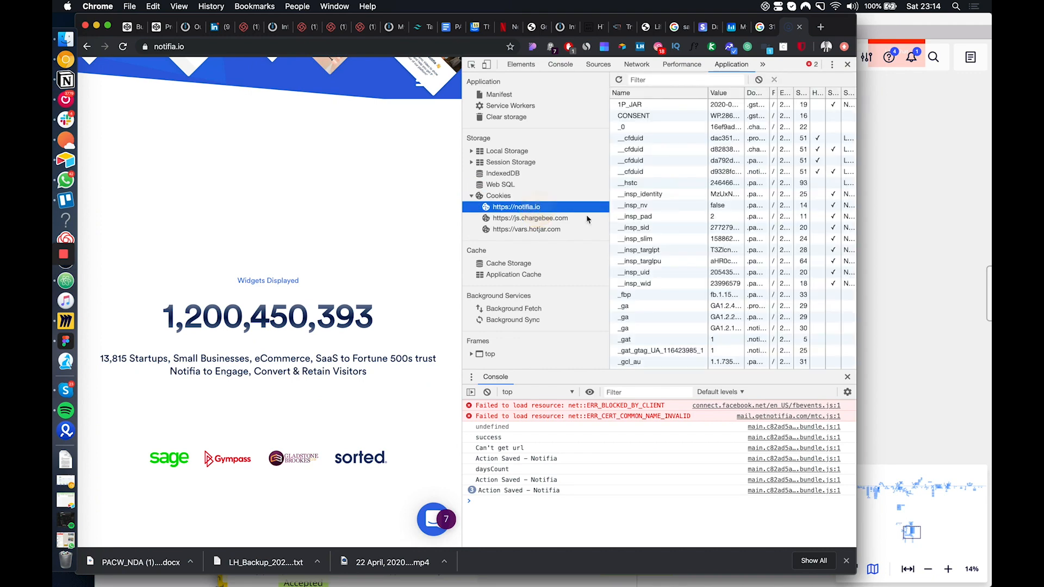
{"action": "left_click", "coordinate": [471, 151]}
{"action": "left_click", "coordinate": [516, 162]}
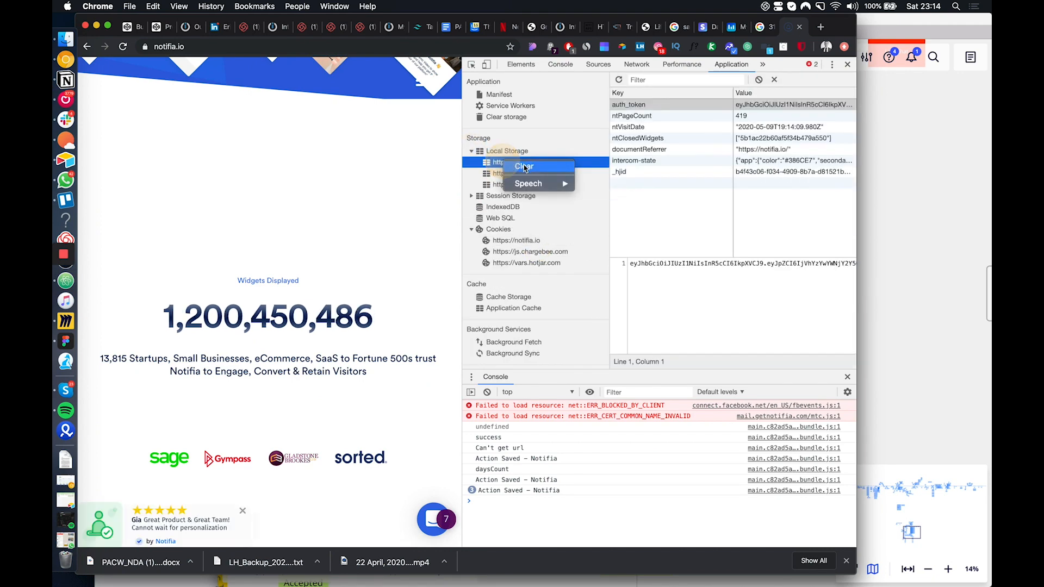
{"action": "right_click", "coordinate": [517, 244]}
{"action": "left_click", "coordinate": [530, 246]}
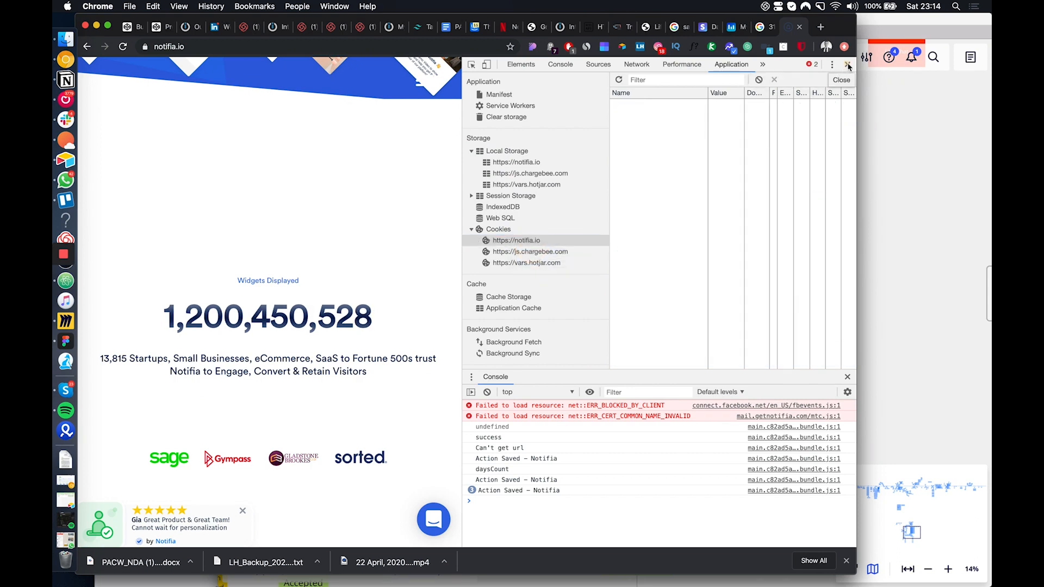
{"action": "left_click", "coordinate": [849, 66]}
{"action": "key", "text": "super+r"}
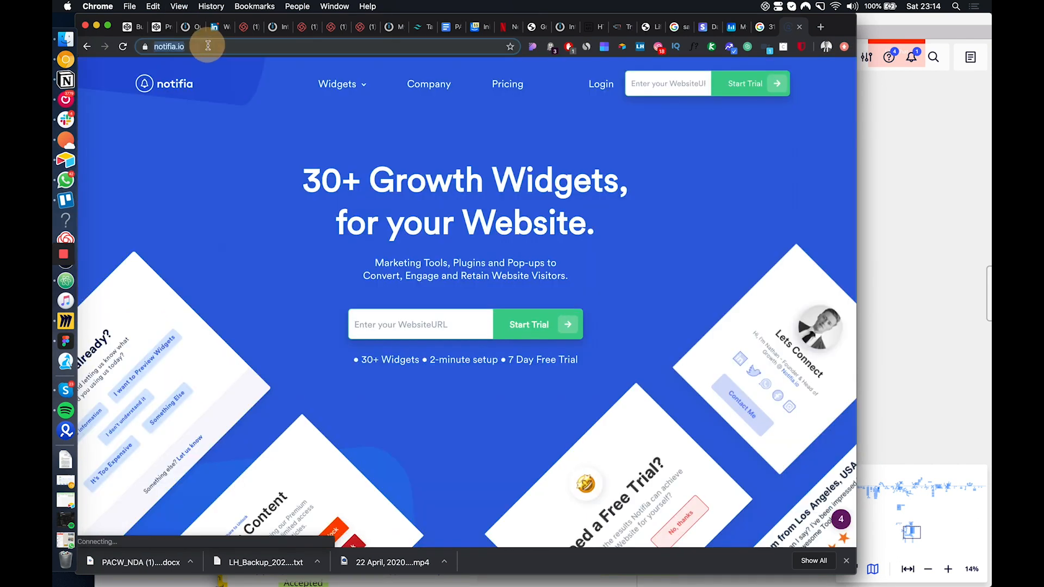
Load the notifia.io address with the query parameters firstName, set to a visitor's first name, and website=Notifia.io
{"action": "left_click", "coordinate": [179, 47]}
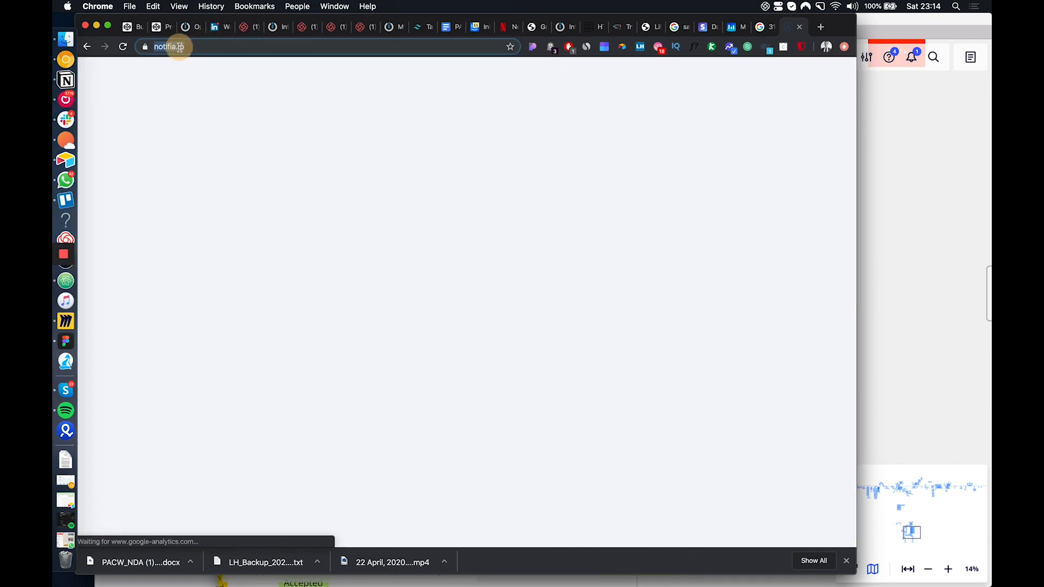
{"action": "left_click", "coordinate": [212, 48]}
{"action": "type", "text": "?fi"}
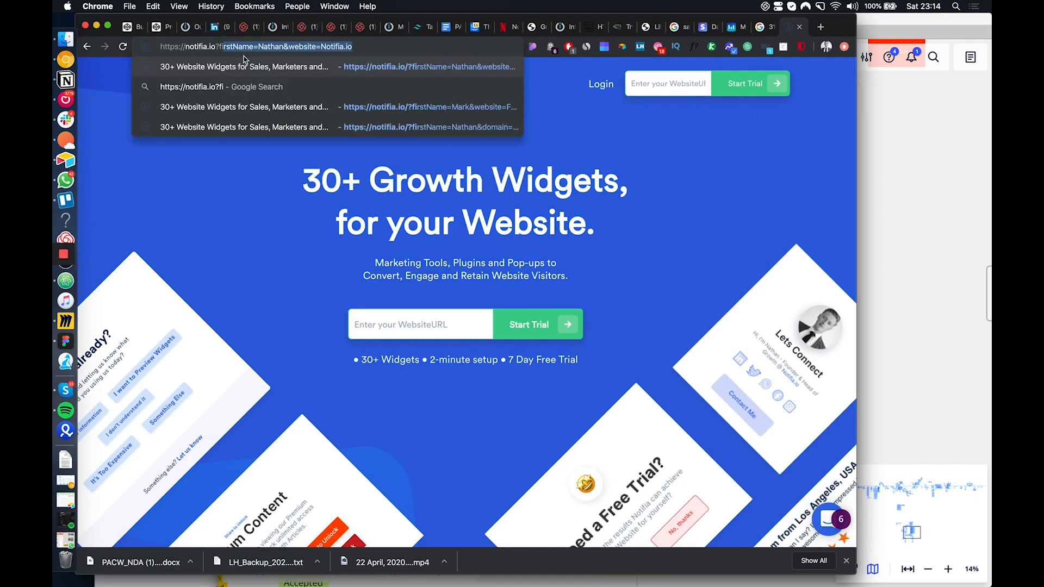
{"action": "type", "text": "rst"}
{"action": "key", "text": "Return"}
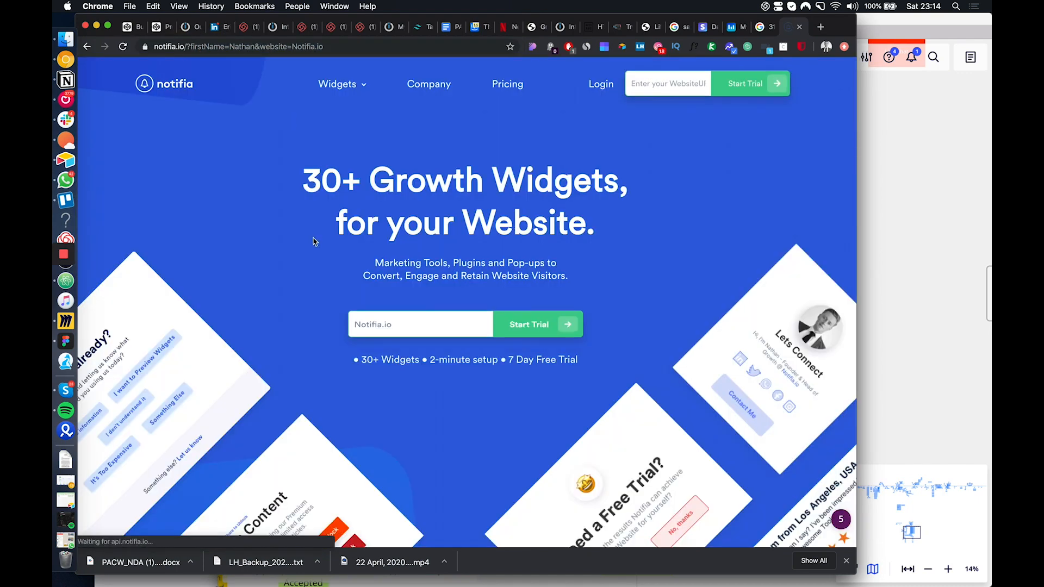
Examine the personalised landing page, its website preview and the 90 Days Free pop-up, highlighting the visitor's name in the pop-up heading
{"action": "scroll", "coordinate": [423, 407], "scroll_direction": "down", "scroll_amount": 5}
{"action": "scroll", "coordinate": [422, 407], "scroll_direction": "down", "scroll_amount": 2}
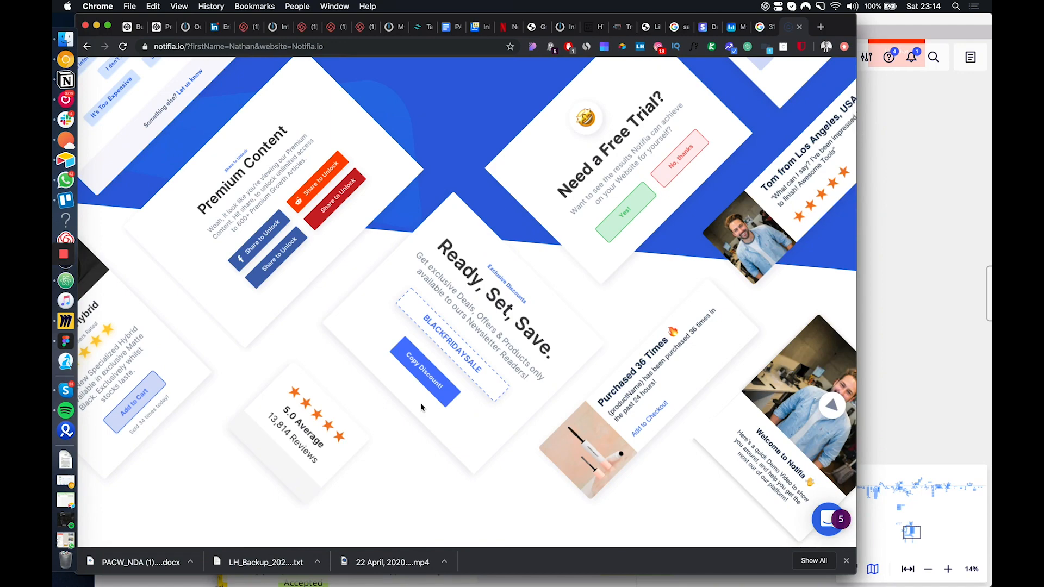
{"action": "scroll", "coordinate": [421, 408], "scroll_direction": "up", "scroll_amount": 7}
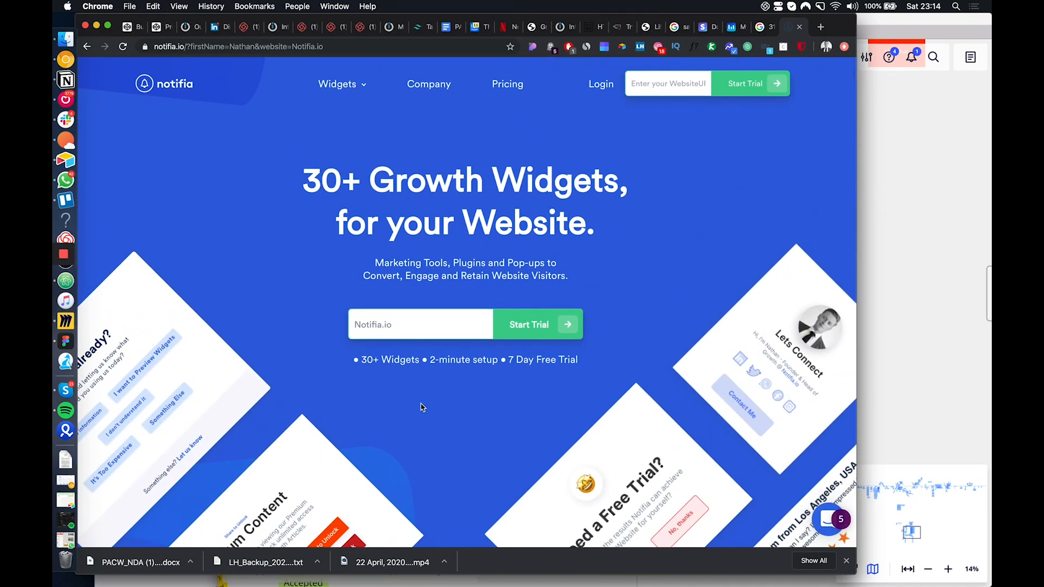
{"action": "scroll", "coordinate": [422, 407], "scroll_direction": "down", "scroll_amount": 15}
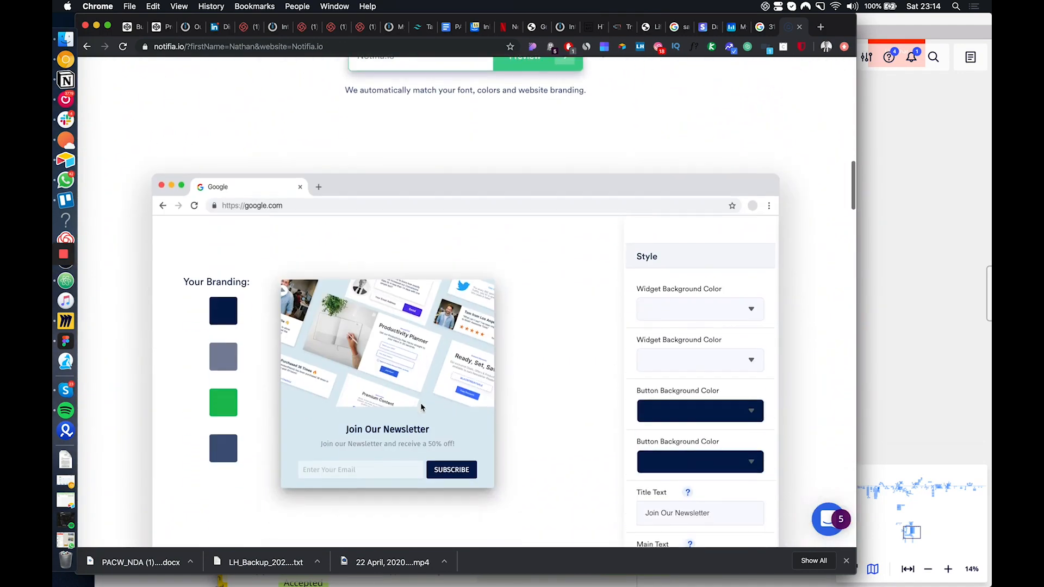
{"action": "scroll", "coordinate": [482, 364], "scroll_direction": "down", "scroll_amount": 2}
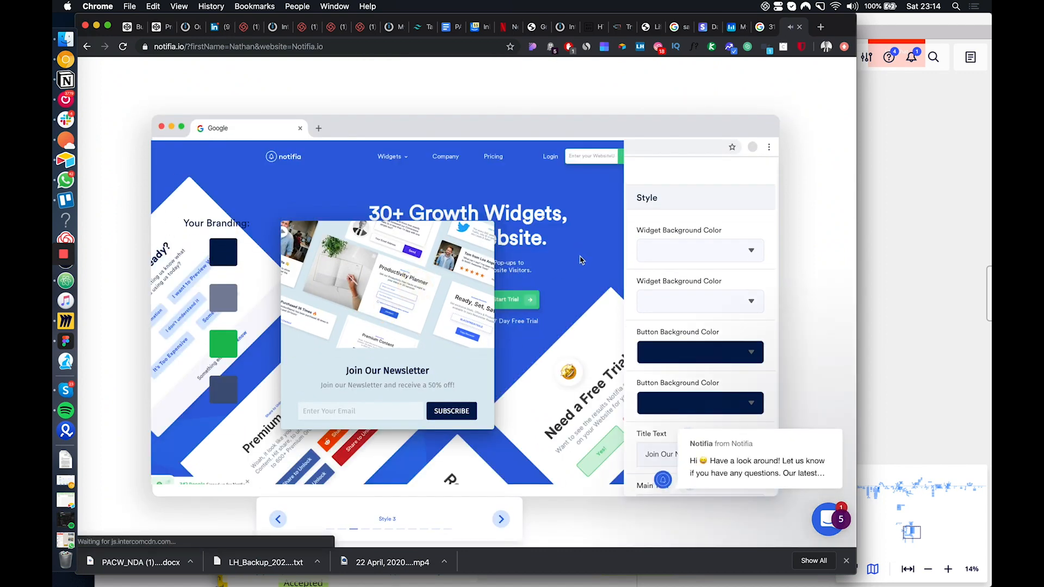
{"action": "scroll", "coordinate": [580, 258], "scroll_direction": "up", "scroll_amount": 15}
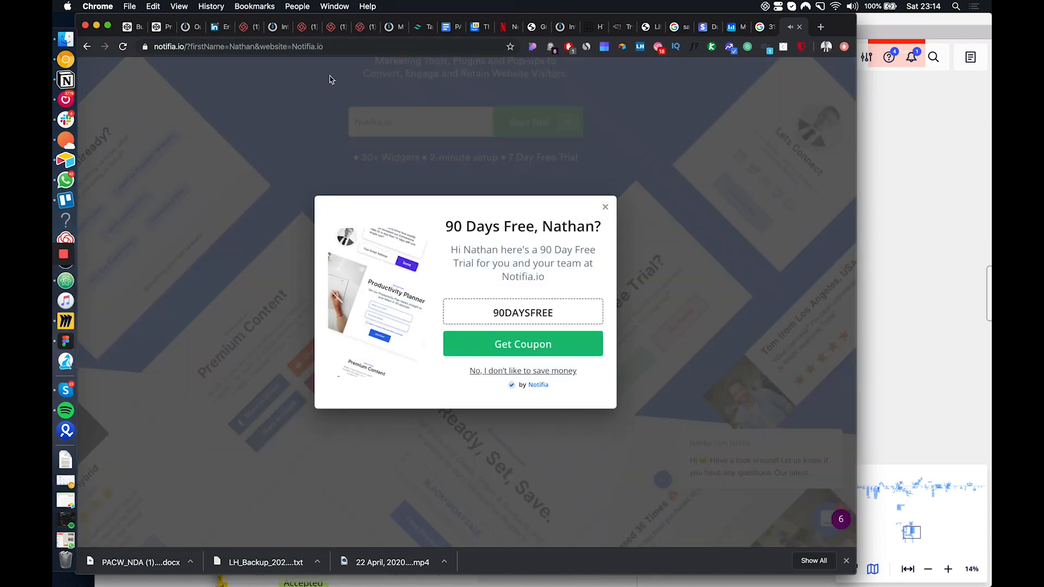
{"action": "left_click_drag", "start_coordinate": [601, 227], "coordinate": [542, 227]}
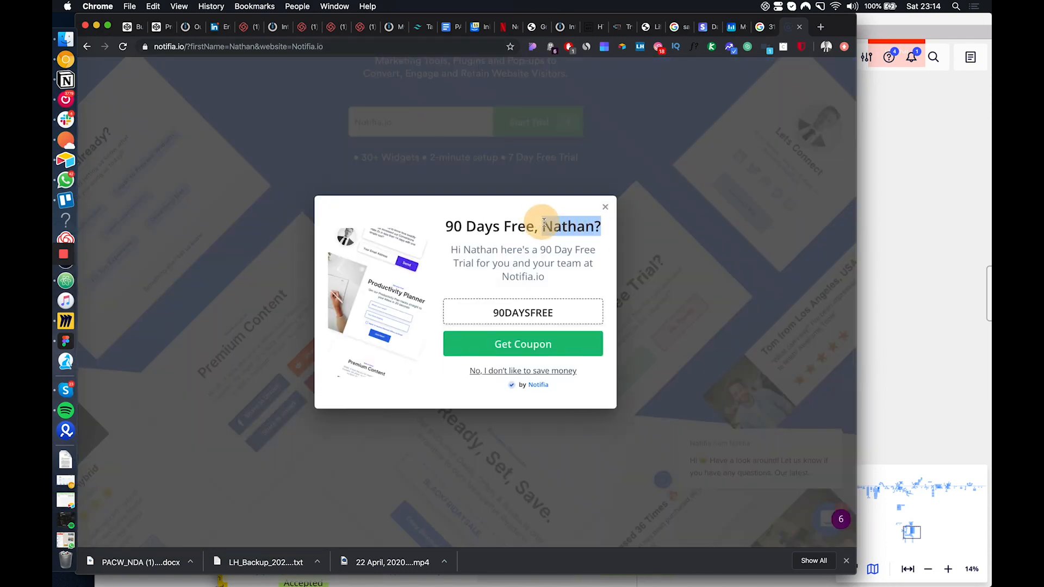
Relate the address's firstName and website parameters to the Create Rebrandly Link box in Miro, highlighting the Notifia.io value
{"action": "left_click", "coordinate": [225, 44]}
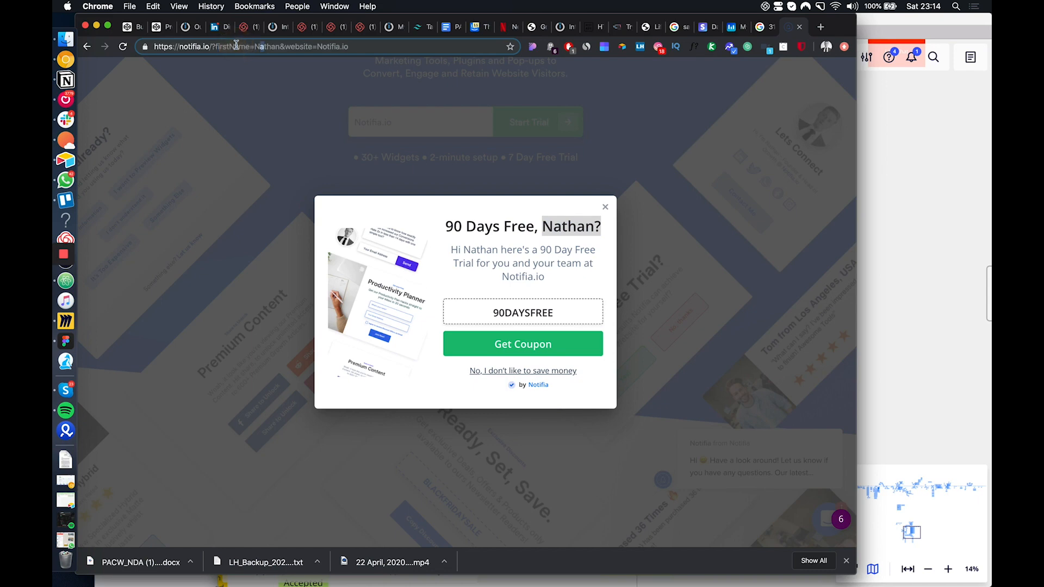
{"action": "left_click", "coordinate": [261, 46]}
{"action": "left_click", "coordinate": [911, 16]}
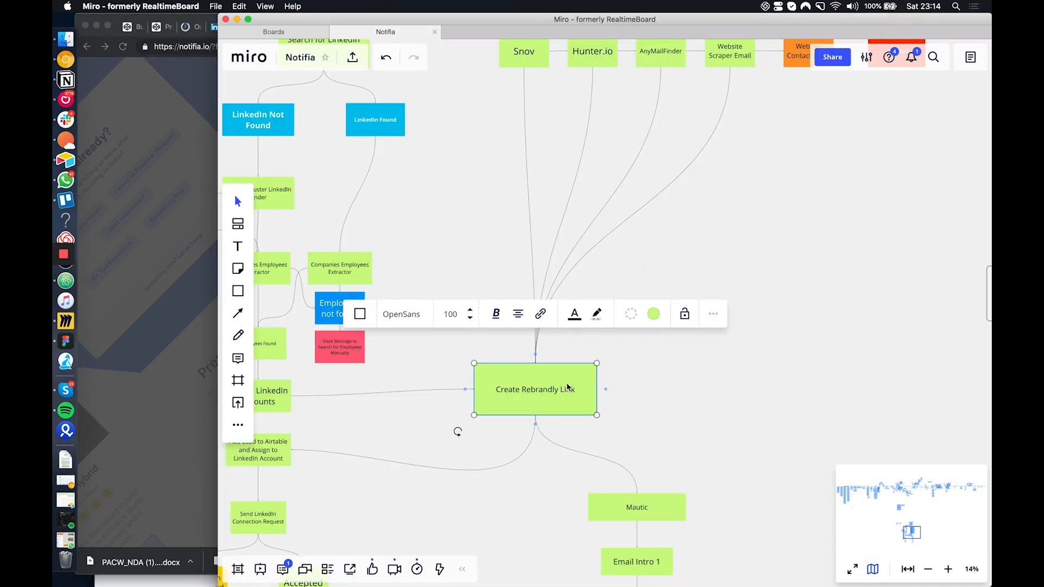
{"action": "scroll", "coordinate": [567, 387], "scroll_direction": "down", "scroll_amount": 1}
{"action": "left_click", "coordinate": [163, 325]}
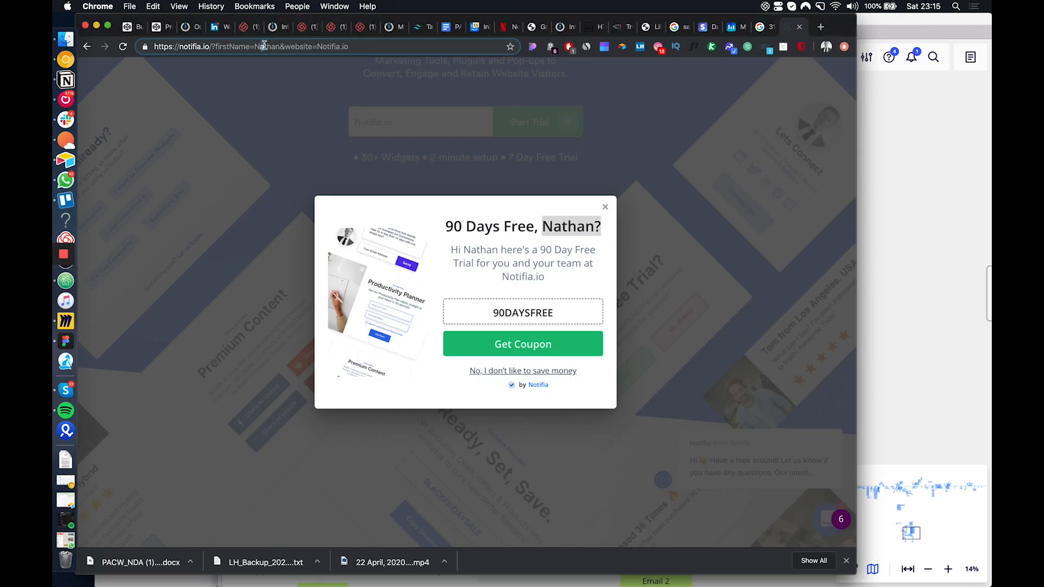
{"action": "left_click_drag", "start_coordinate": [351, 47], "coordinate": [317, 48]}
Follow the Miro flowchart from Create Rebrandly Link through Mautic and its email sequence, checking the coupon pop-up in Chrome again
{"action": "left_click", "coordinate": [891, 374]}
{"action": "scroll", "coordinate": [570, 364], "scroll_direction": "down", "scroll_amount": 4}
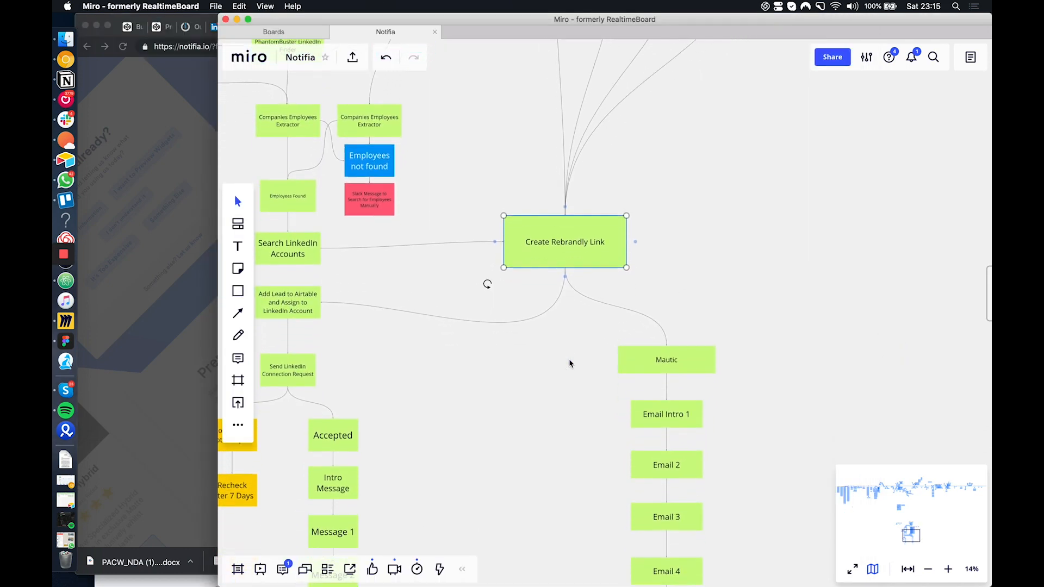
{"action": "scroll", "coordinate": [570, 364], "scroll_direction": "down", "scroll_amount": 2}
{"action": "scroll", "coordinate": [570, 364], "scroll_direction": "left", "scroll_amount": 2}
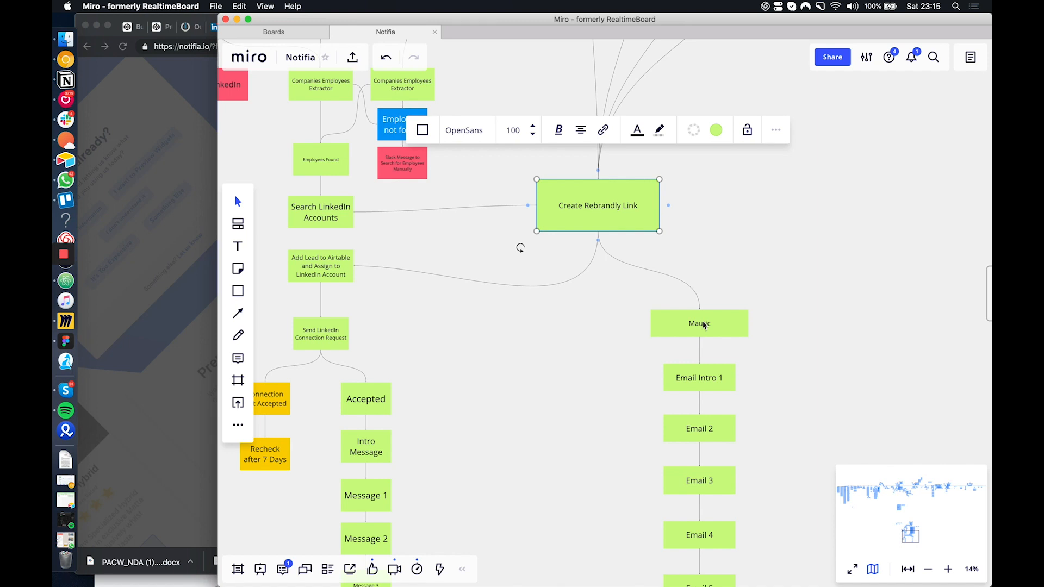
{"action": "scroll", "coordinate": [704, 326], "scroll_direction": "down", "scroll_amount": 2}
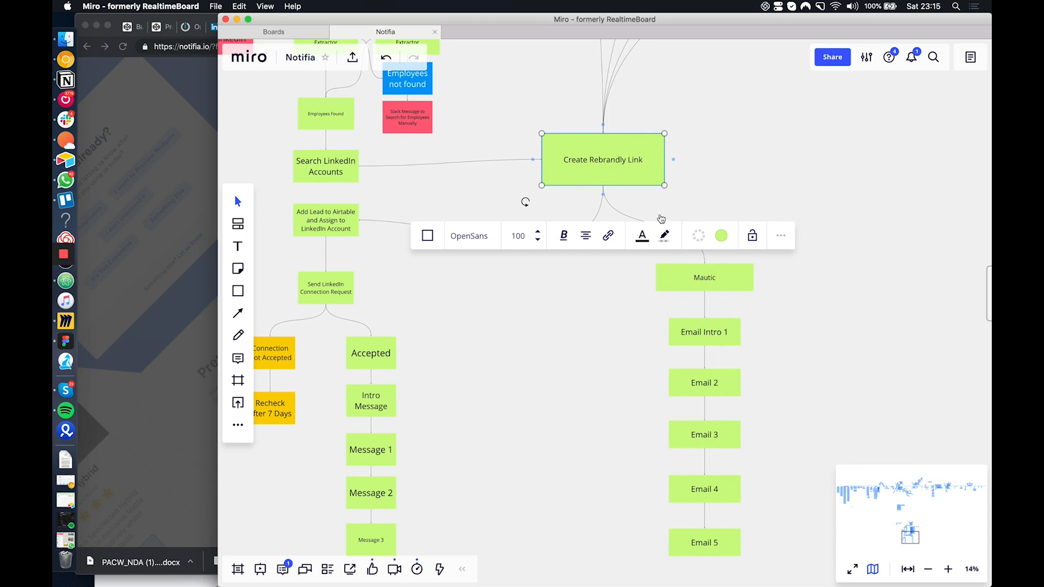
{"action": "left_click", "coordinate": [177, 296]}
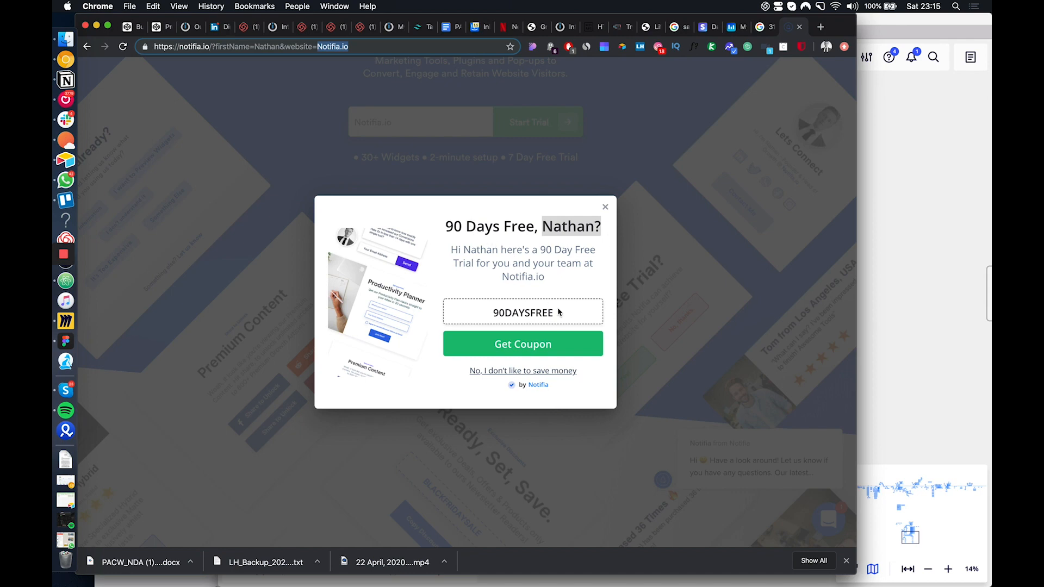
{"action": "left_click", "coordinate": [932, 319]}
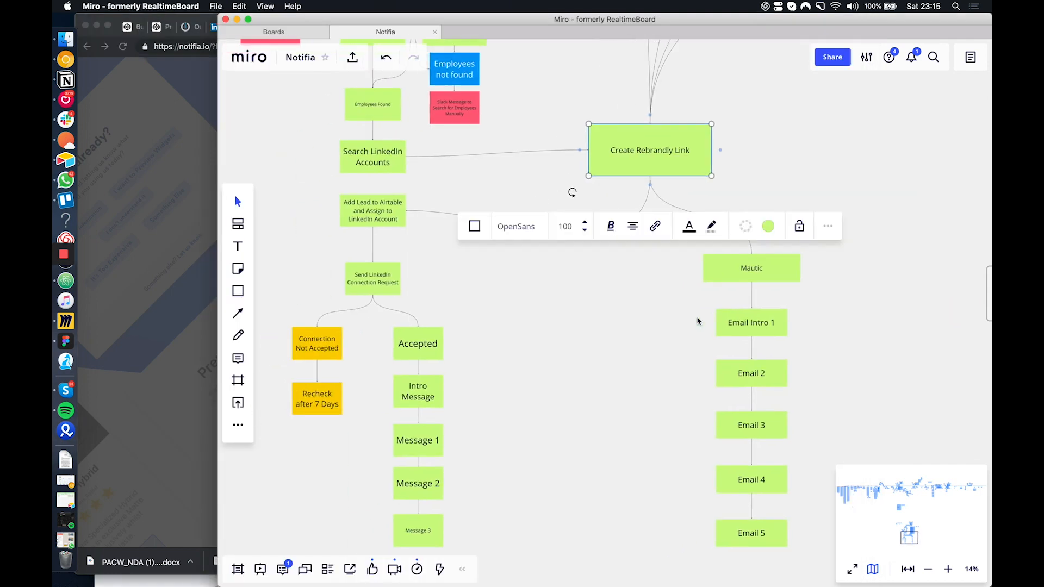
Deselect the Create Rebrandly Link box and examine the Search for LinkedIn branch from Website is Live to Search LinkedIn Accounts
{"action": "left_click", "coordinate": [620, 329]}
{"action": "scroll", "coordinate": [629, 154], "scroll_direction": "up", "scroll_amount": 10}
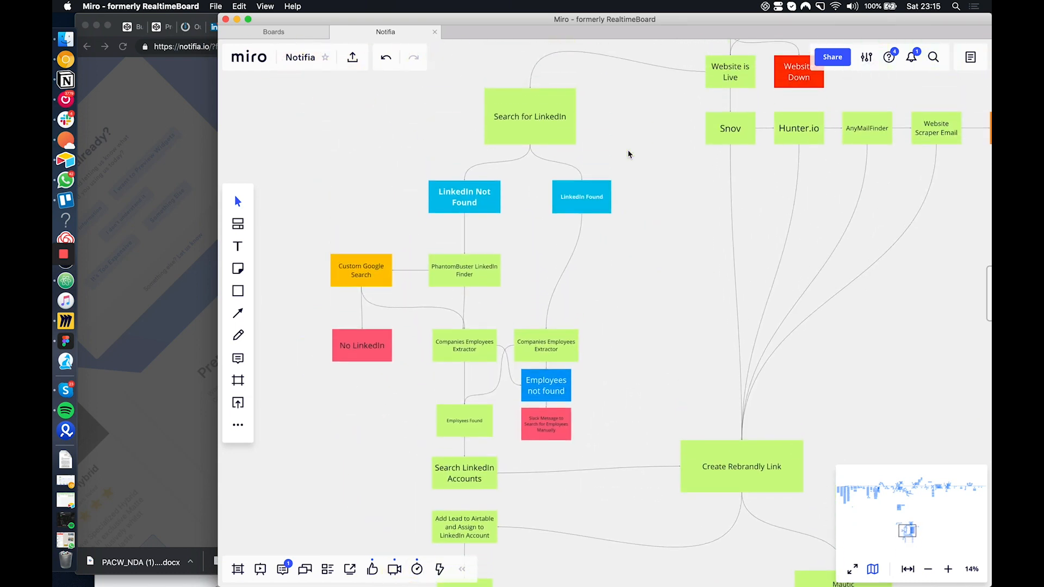
{"action": "scroll", "coordinate": [750, 230], "scroll_direction": "down", "scroll_amount": 5}
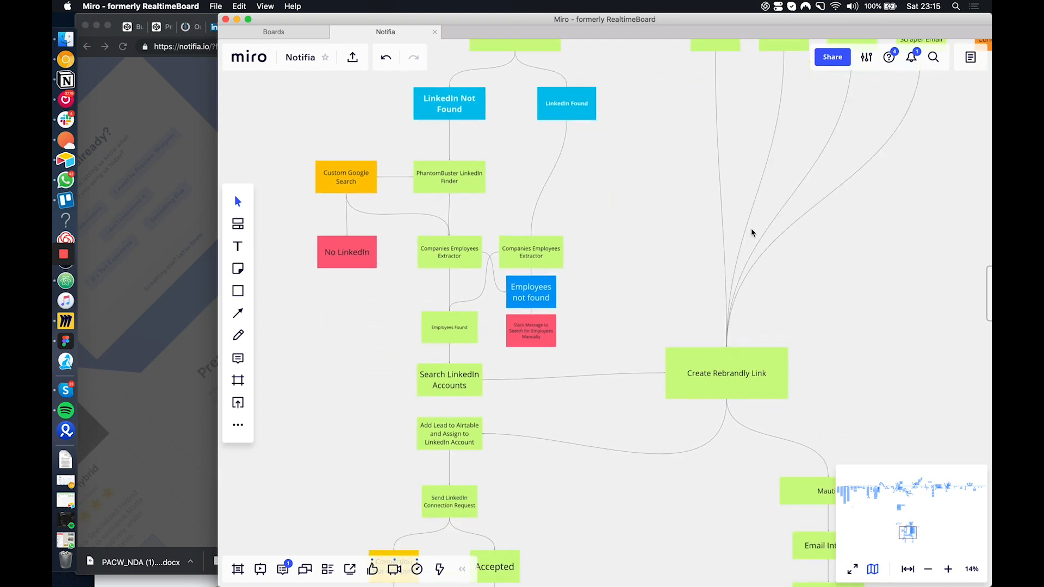
{"action": "scroll", "coordinate": [778, 517], "scroll_direction": "up", "scroll_amount": 8}
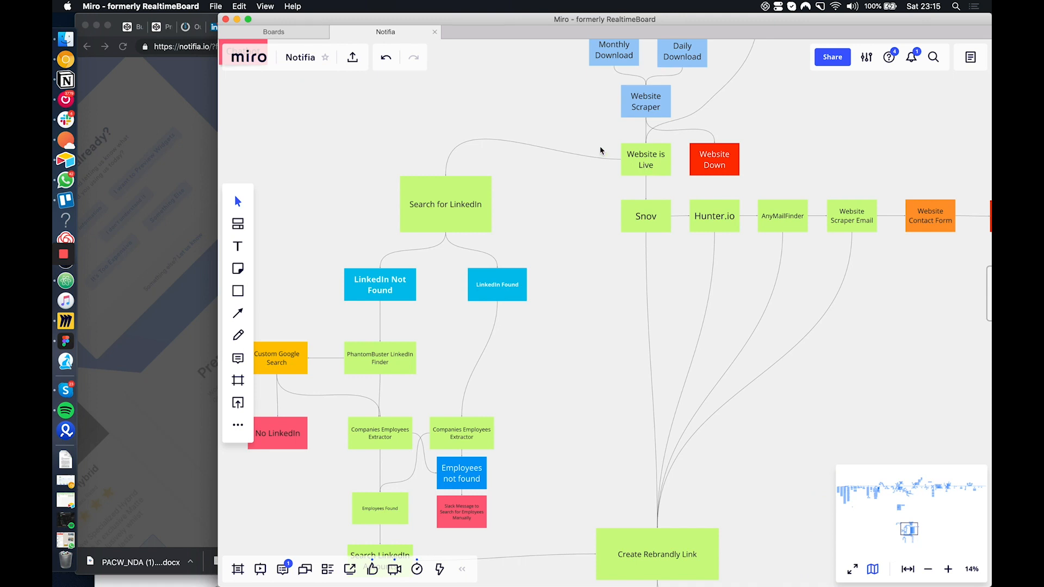
{"action": "scroll", "coordinate": [456, 220], "scroll_direction": "down", "scroll_amount": 3}
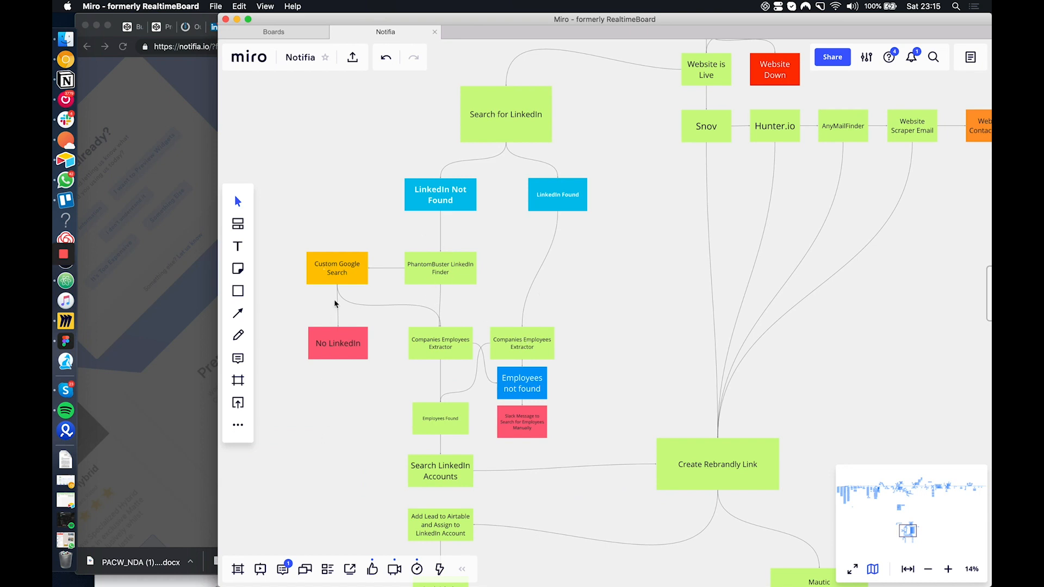
Trace the LinkedIn branch from the Companies Employees Extractor boxes through Employees Found to Add Lead to Airtable and Send LinkedIn Connection Request
{"action": "scroll", "coordinate": [461, 377], "scroll_direction": "down", "scroll_amount": 2}
{"action": "scroll", "coordinate": [461, 376], "scroll_direction": "down", "scroll_amount": 2}
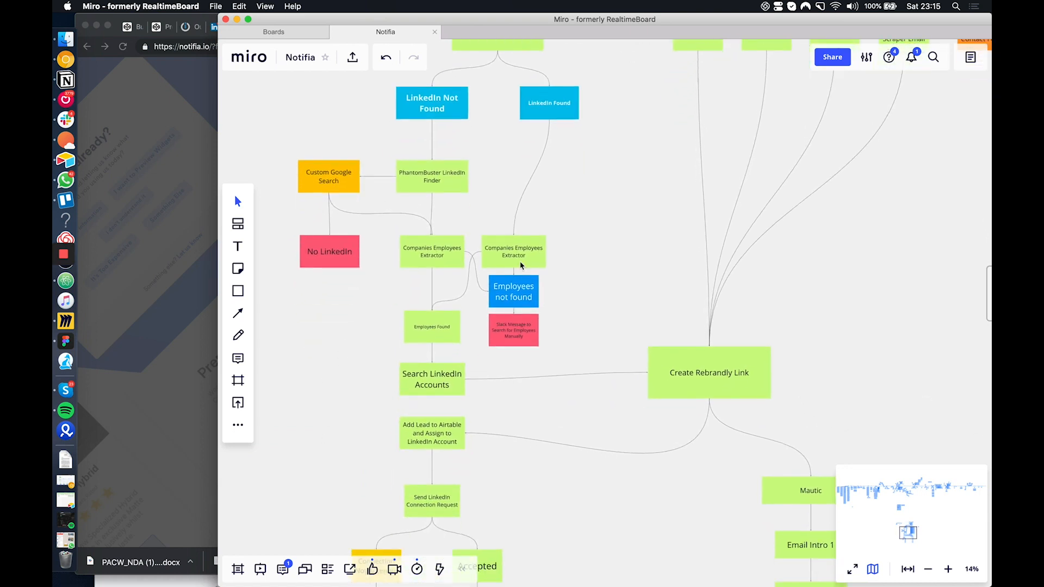
{"action": "scroll", "coordinate": [445, 342], "scroll_direction": "down", "scroll_amount": 4}
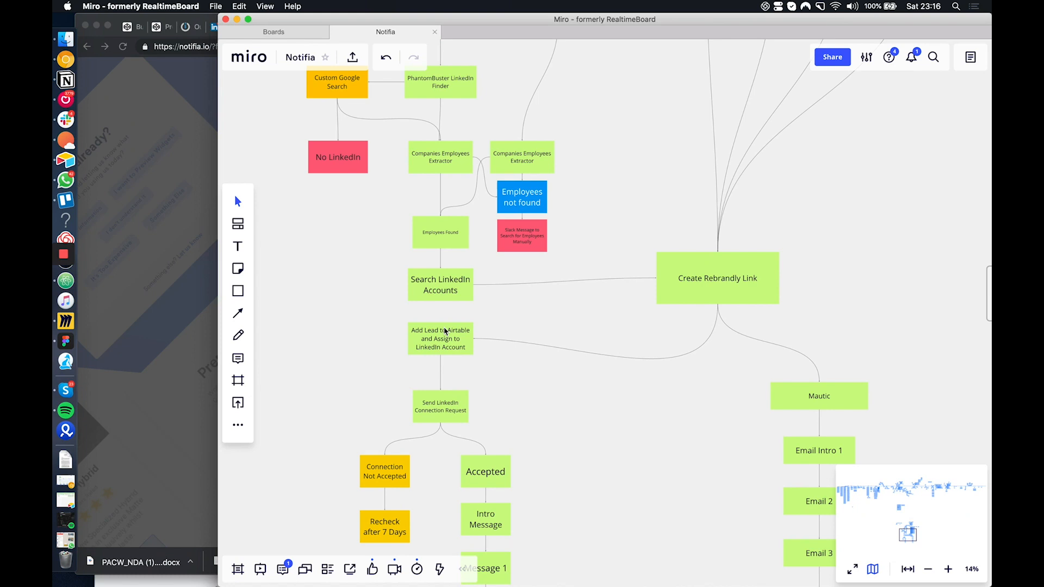
{"action": "scroll", "coordinate": [445, 330], "scroll_direction": "down", "scroll_amount": 1}
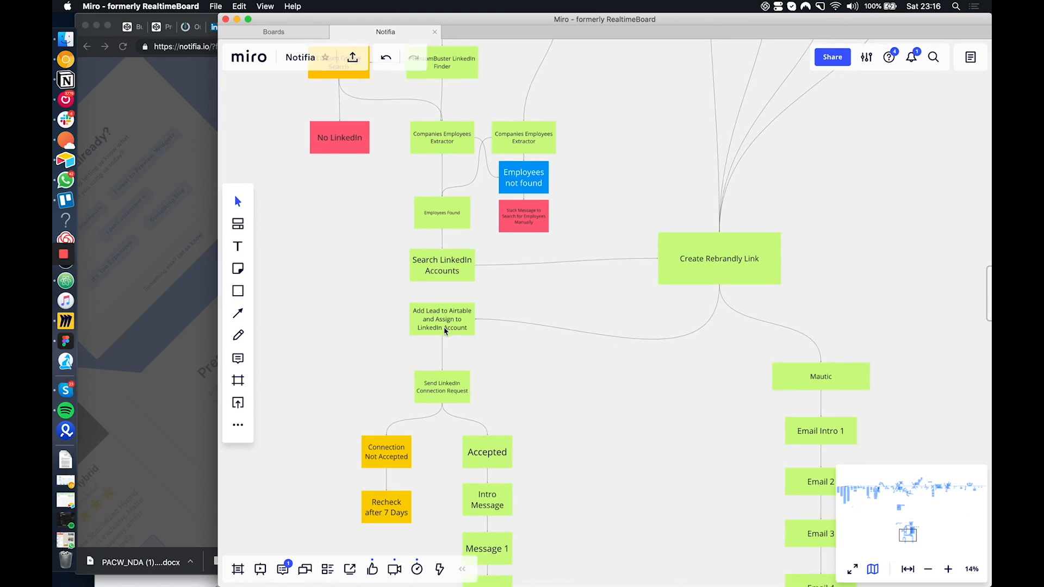
{"action": "scroll", "coordinate": [445, 330], "scroll_direction": "down", "scroll_amount": 1}
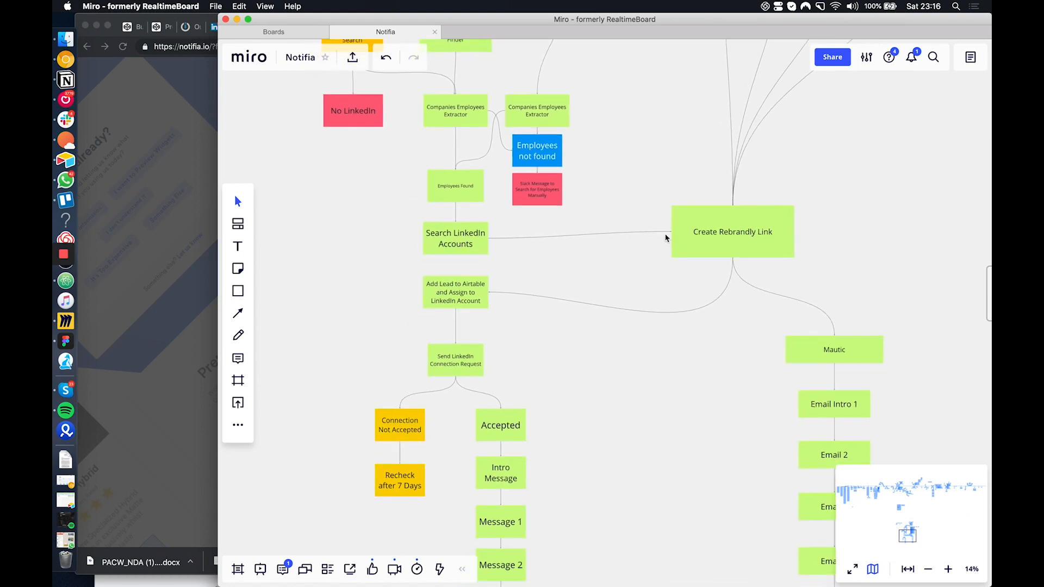
Select the Search LinkedIn Accounts box and examine its link to Create Rebrandly Link and the connection request sequence down to Message 3
{"action": "left_click", "coordinate": [457, 241]}
{"action": "scroll", "coordinate": [599, 234], "scroll_direction": "up", "scroll_amount": 2}
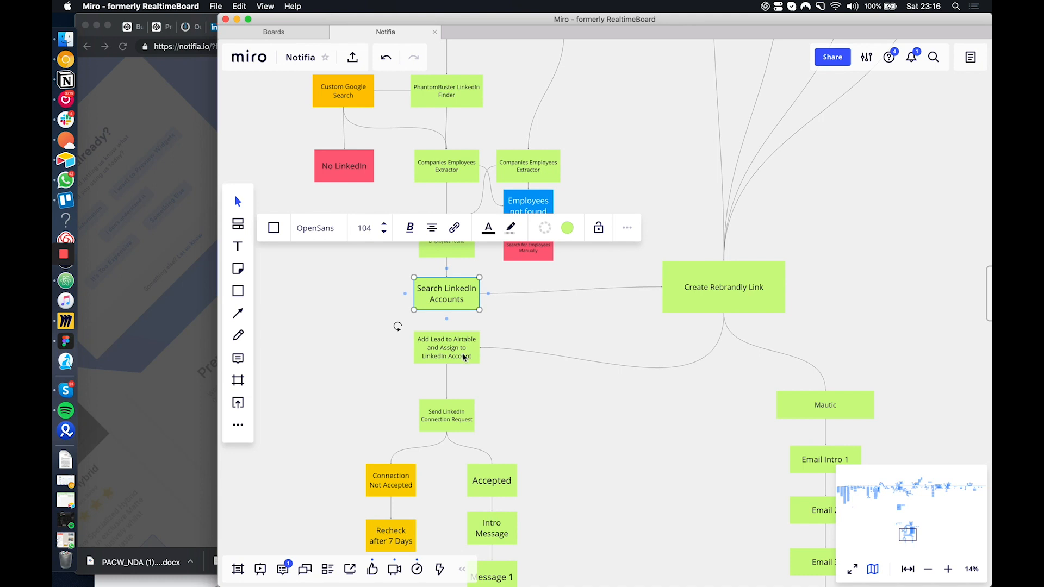
{"action": "scroll", "coordinate": [465, 359], "scroll_direction": "down", "scroll_amount": 3}
{"action": "scroll", "coordinate": [465, 275], "scroll_direction": "down", "scroll_amount": 3}
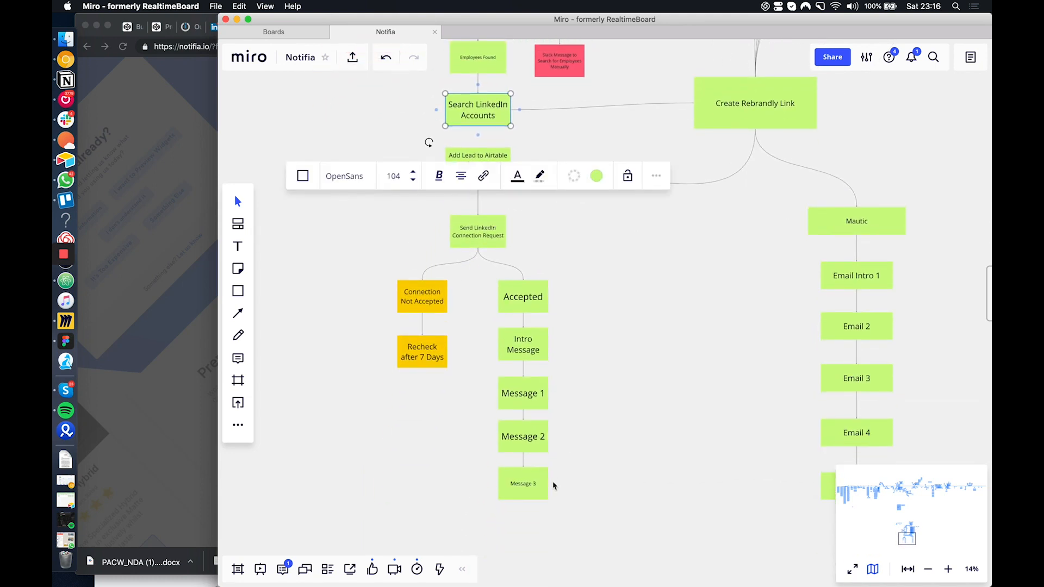
{"action": "scroll", "coordinate": [551, 498], "scroll_direction": "down", "scroll_amount": 4}
{"action": "scroll", "coordinate": [722, 231], "scroll_direction": "up", "scroll_amount": 5}
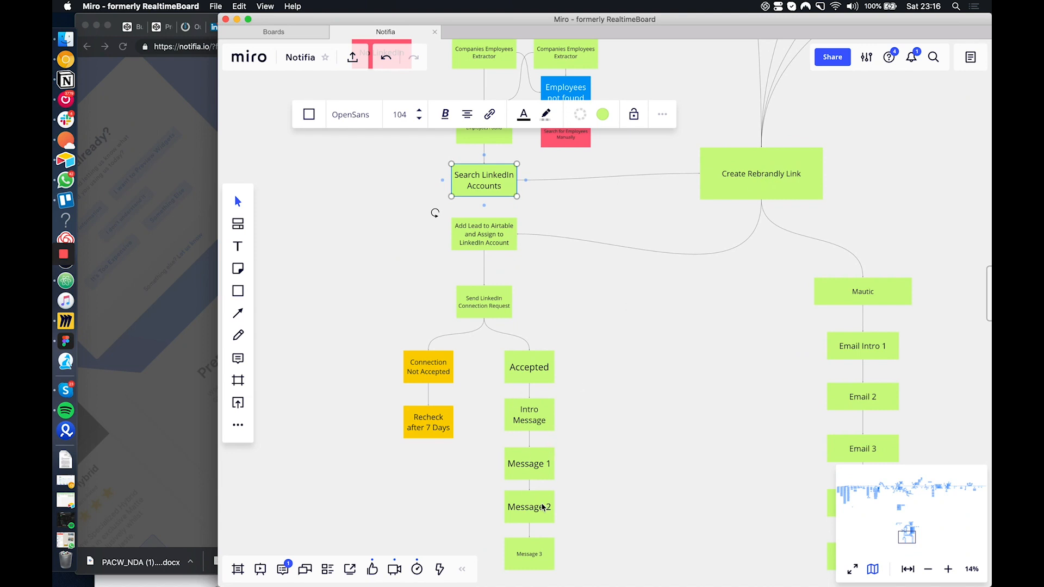
{"action": "scroll", "coordinate": [541, 506], "scroll_direction": "down", "scroll_amount": 5}
{"action": "scroll", "coordinate": [632, 458], "scroll_direction": "up", "scroll_amount": 5}
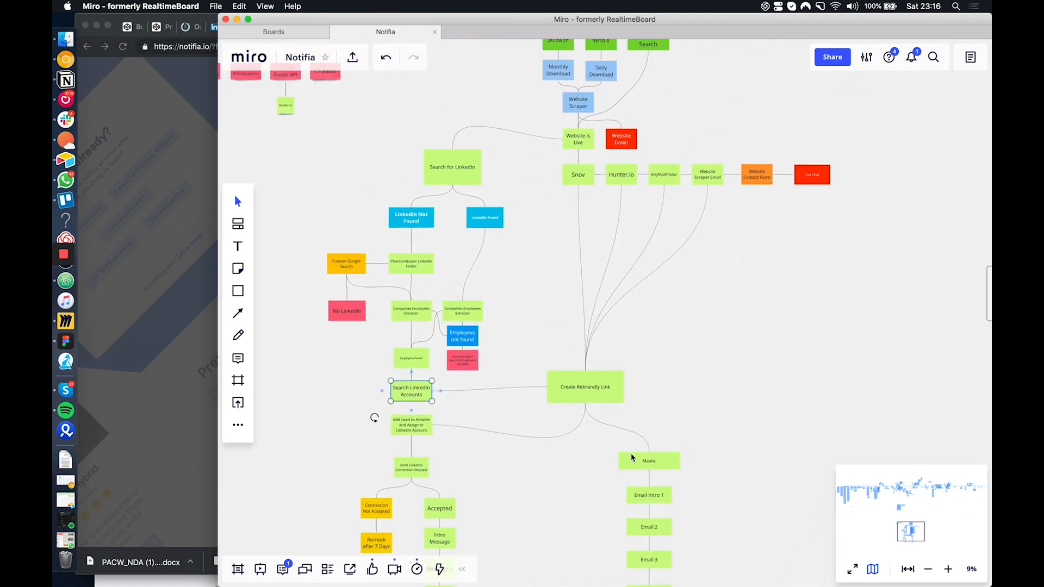
Compare the LinkedIn message sequence with the Mautic email sequence down to Email 5
{"action": "scroll", "coordinate": [632, 458], "scroll_direction": "down", "scroll_amount": 3}
{"action": "scroll", "coordinate": [632, 458], "scroll_direction": "down", "scroll_amount": 4}
{"action": "scroll", "coordinate": [632, 458], "scroll_direction": "down", "scroll_amount": 1}
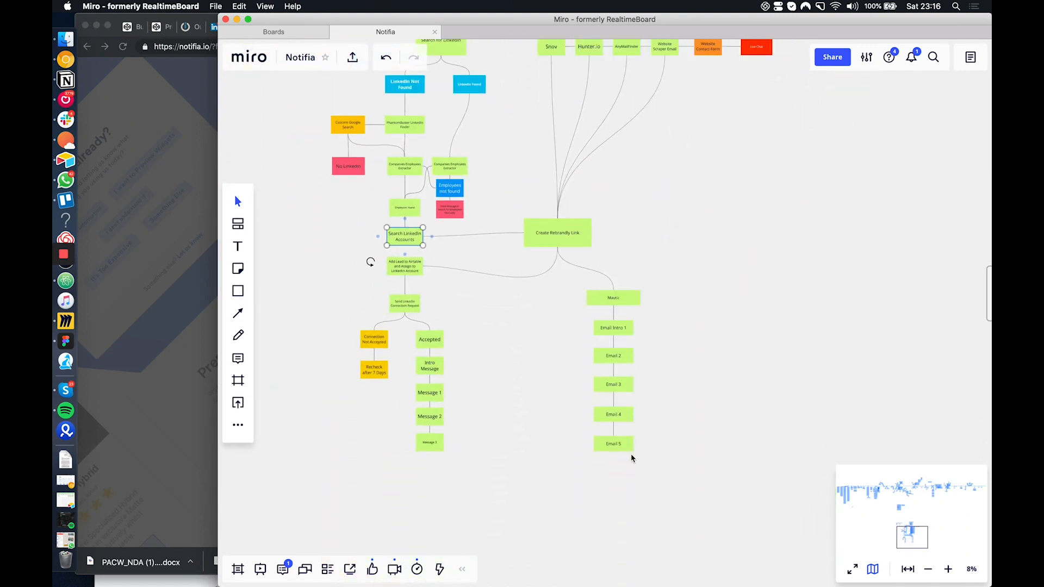
{"action": "scroll", "coordinate": [632, 458], "scroll_direction": "up", "scroll_amount": 2}
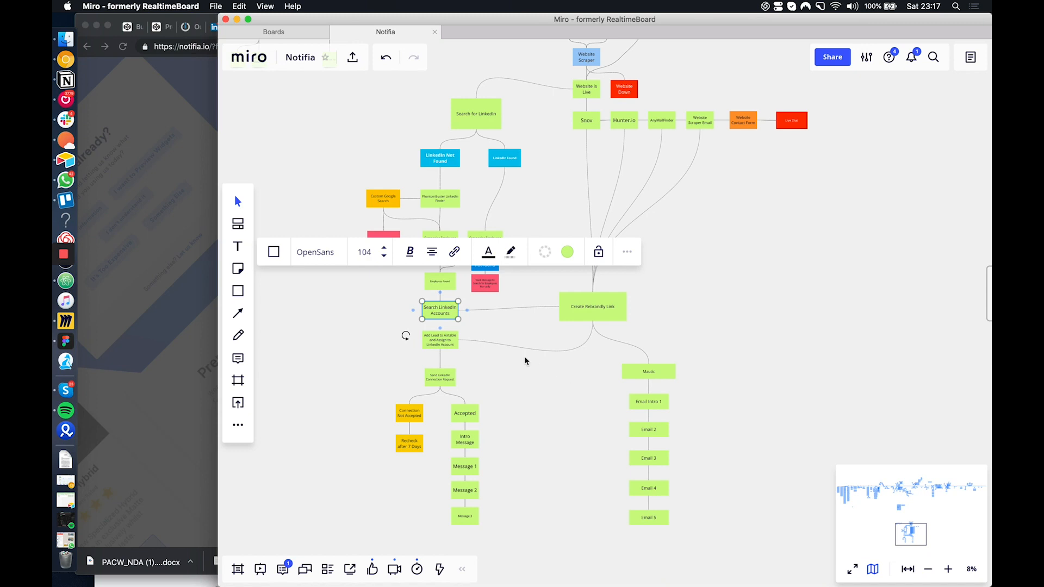
Review the whole flowchart from the Whois and LinkedIn Search sources through the email finders to both outreach sequences
{"action": "scroll", "coordinate": [488, 354], "scroll_direction": "up", "scroll_amount": 3}
{"action": "scroll", "coordinate": [488, 355], "scroll_direction": "right", "scroll_amount": 2}
{"action": "scroll", "coordinate": [488, 355], "scroll_direction": "up", "scroll_amount": 2}
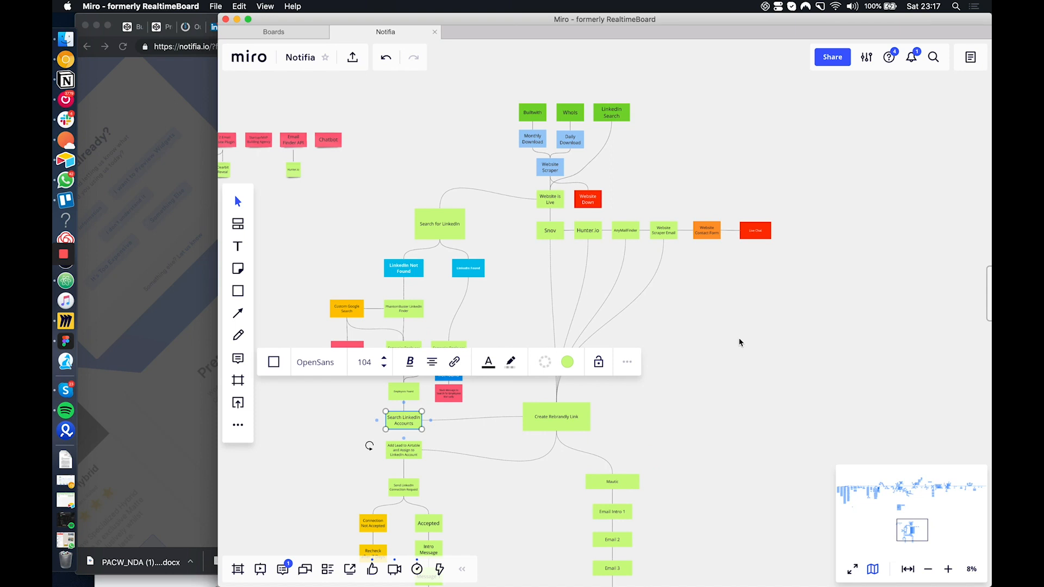
{"action": "scroll", "coordinate": [750, 351], "scroll_direction": "down", "scroll_amount": 3}
{"action": "scroll", "coordinate": [751, 351], "scroll_direction": "left", "scroll_amount": 2}
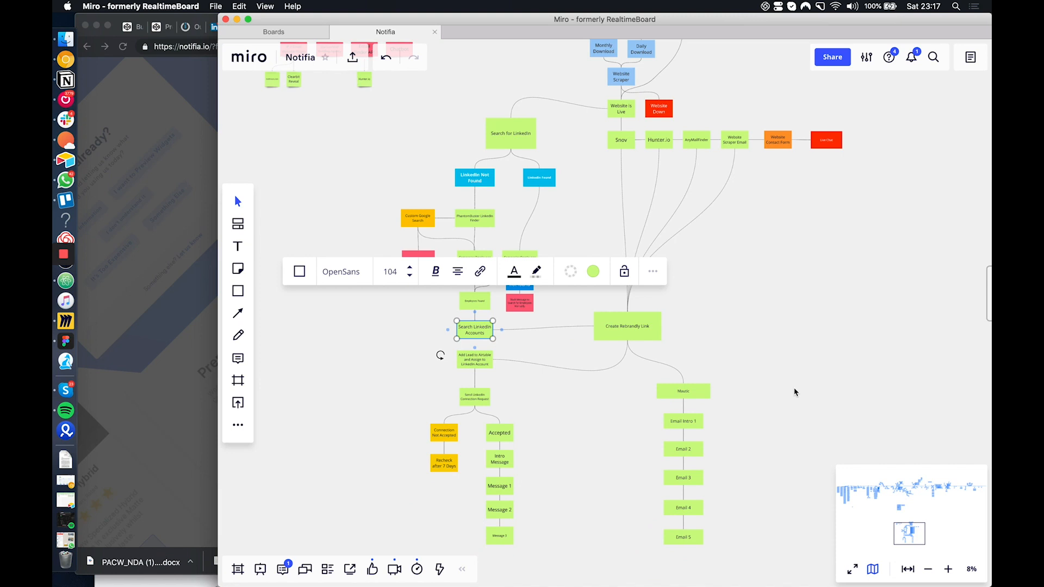
{"action": "scroll", "coordinate": [794, 391], "scroll_direction": "down", "scroll_amount": 2}
{"action": "scroll", "coordinate": [795, 391], "scroll_direction": "up", "scroll_amount": 4}
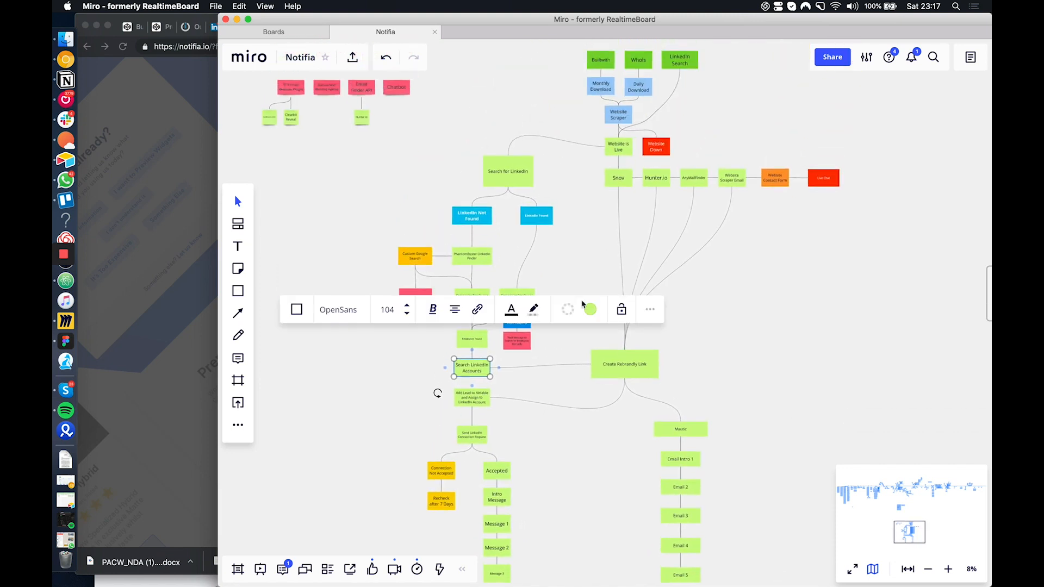
{"action": "scroll", "coordinate": [572, 337], "scroll_direction": "up", "scroll_amount": 3}
{"action": "scroll", "coordinate": [573, 336], "scroll_direction": "right", "scroll_amount": 2}
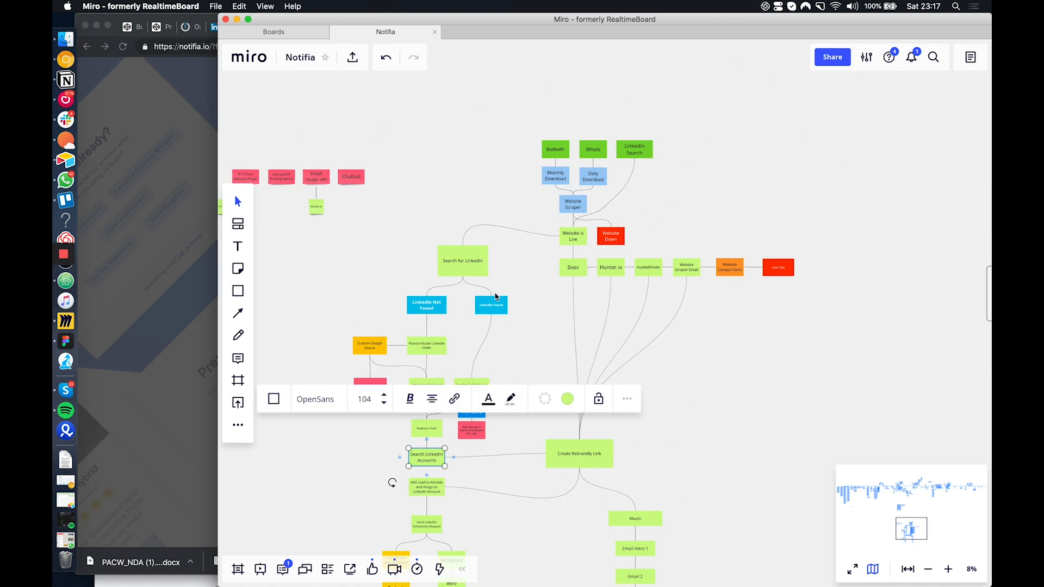
Switch to Chrome and open the Integromat scenario holding the HTML/CSS to Image module
{"action": "left_click", "coordinate": [180, 240]}
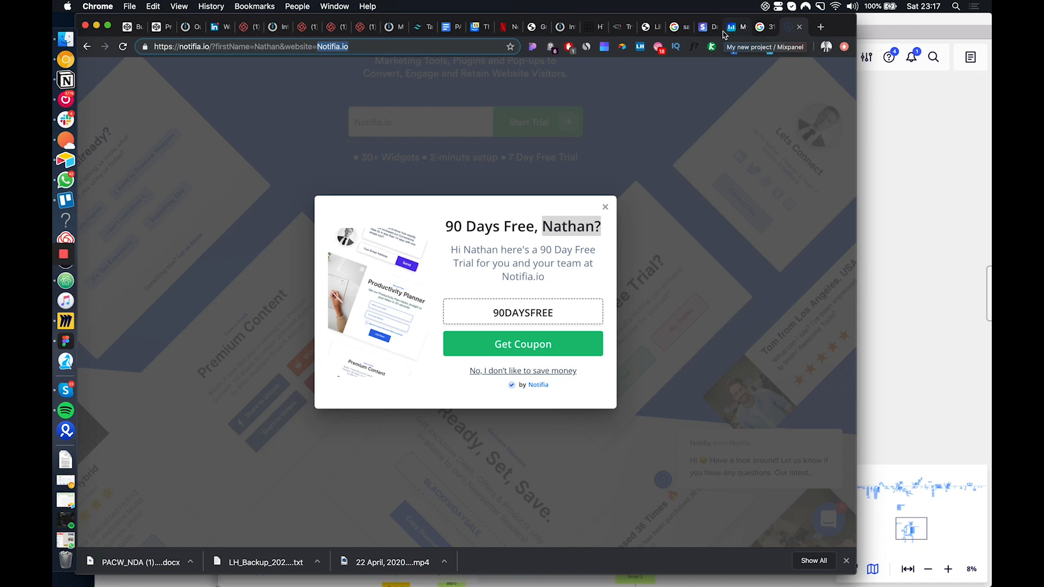
{"action": "left_click", "coordinate": [565, 27]}
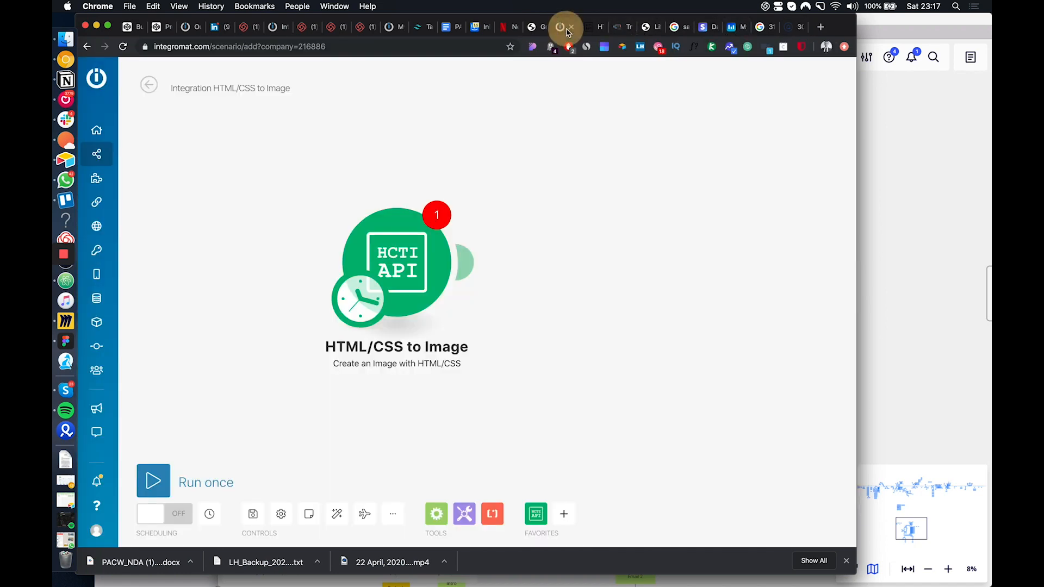
{"action": "left_click_drag", "start_coordinate": [412, 271], "coordinate": [423, 270]}
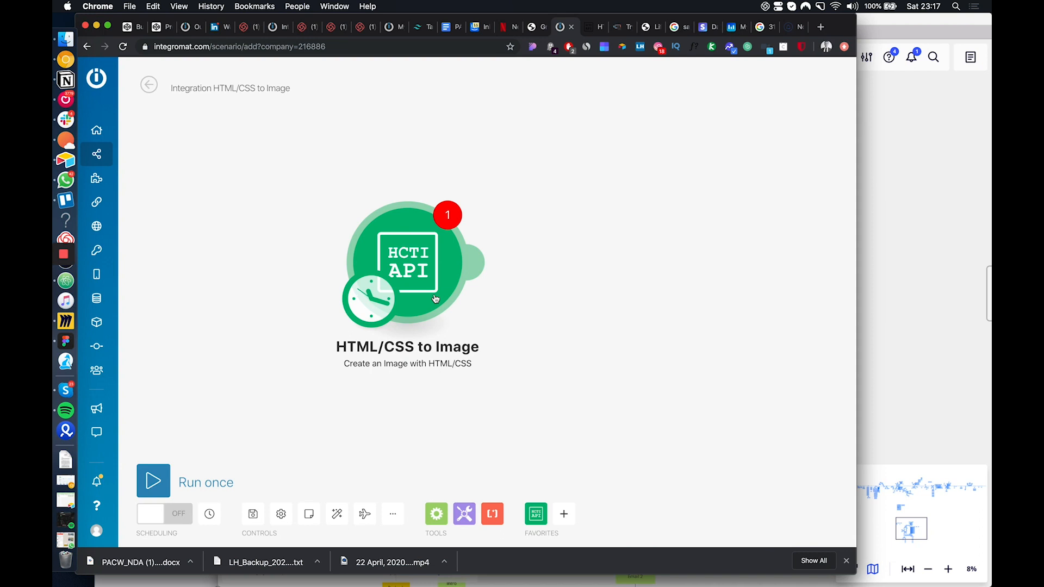
Compare the monthly image plans on htmlcsstoimage.com with lemlist's Silver, Gold and Platinum pricing
{"action": "left_click", "coordinate": [592, 28]}
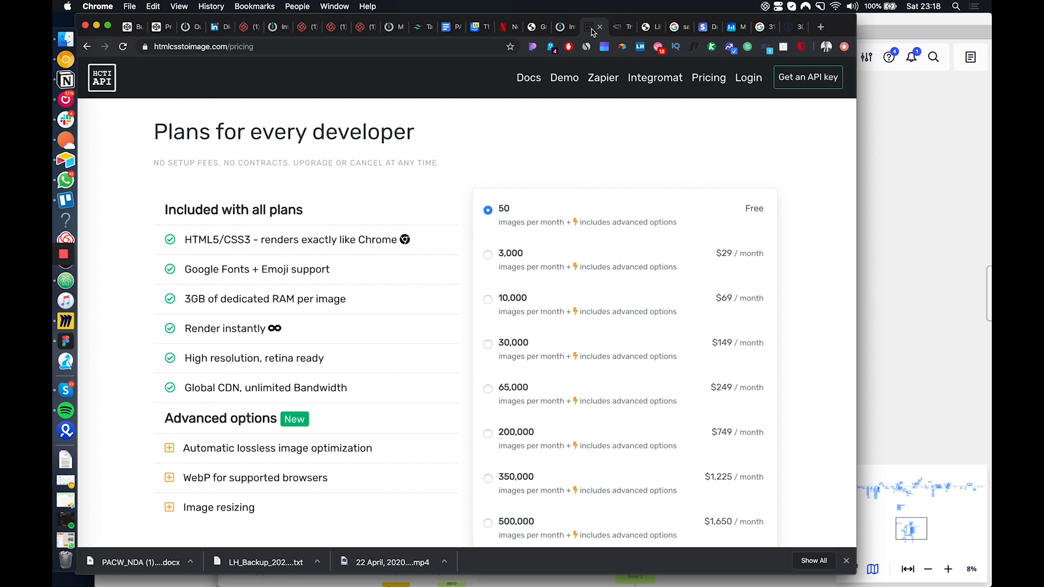
{"action": "left_click", "coordinate": [623, 36]}
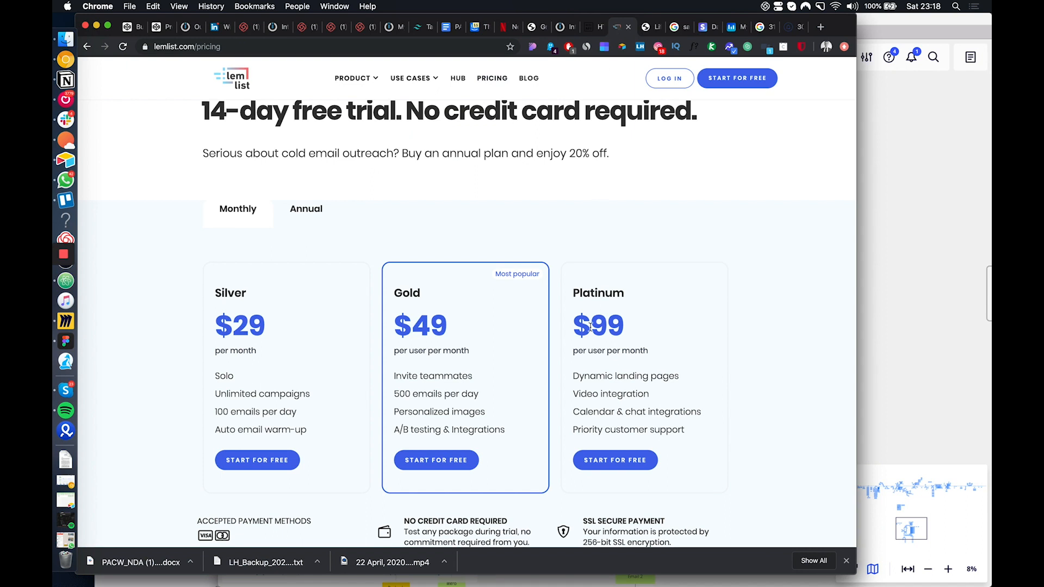
{"action": "scroll", "coordinate": [539, 467], "scroll_direction": "down", "scroll_amount": 9}
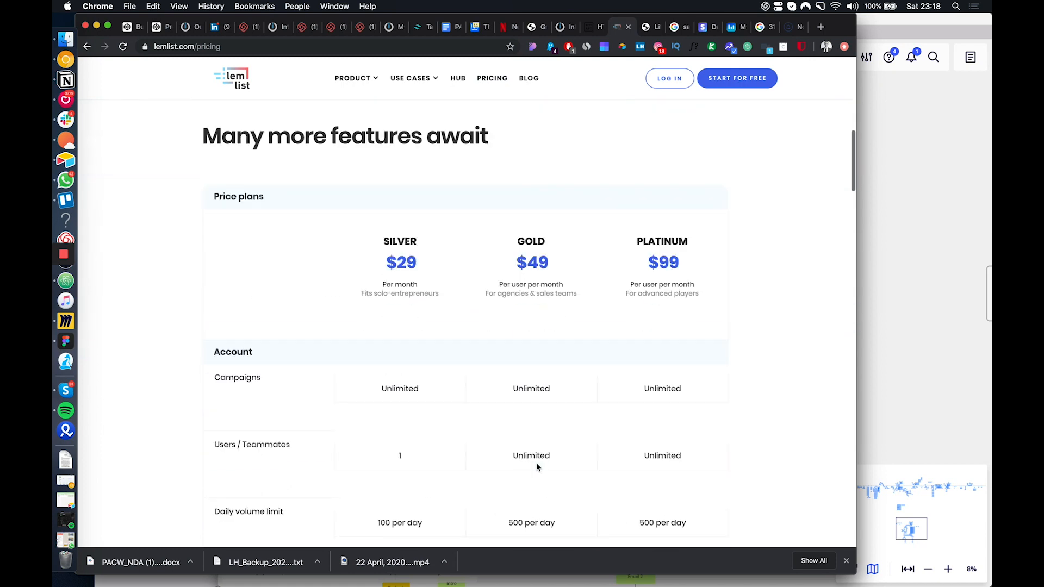
{"action": "scroll", "coordinate": [538, 466], "scroll_direction": "up", "scroll_amount": 10}
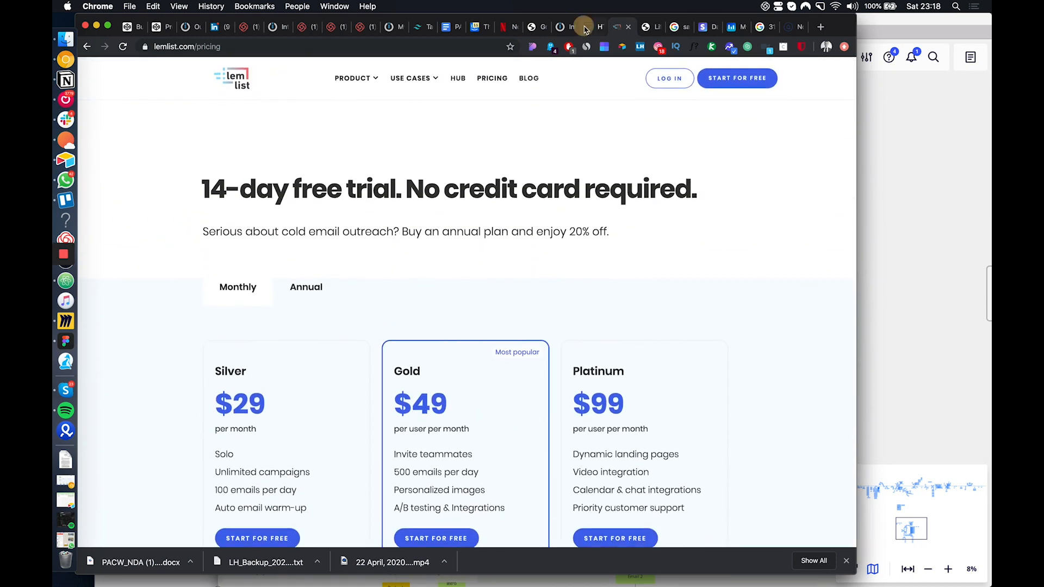
{"action": "left_click", "coordinate": [585, 29]}
{"action": "scroll", "coordinate": [505, 322], "scroll_direction": "down", "scroll_amount": 1}
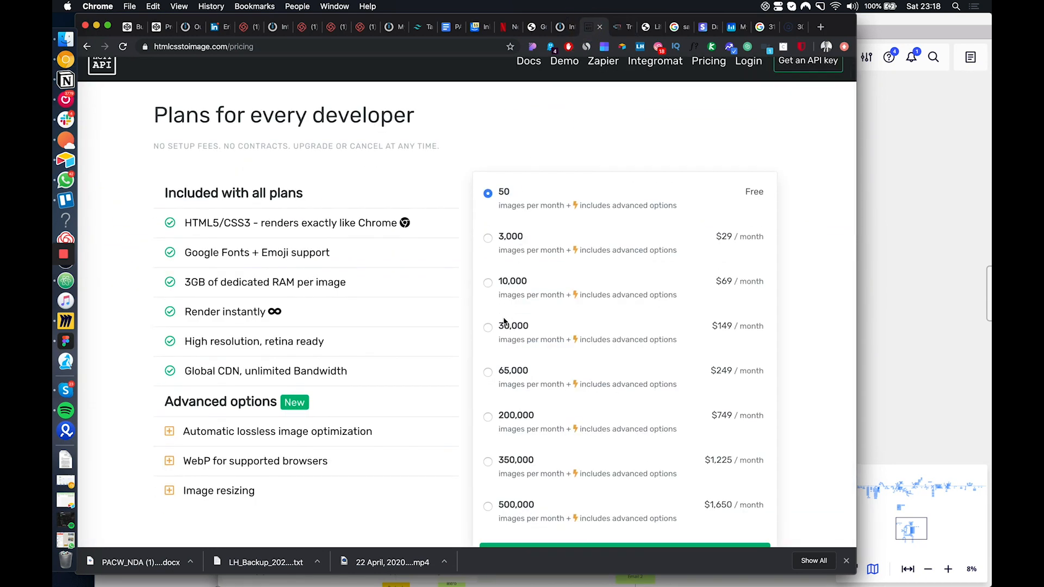
{"action": "scroll", "coordinate": [505, 322], "scroll_direction": "up", "scroll_amount": 1}
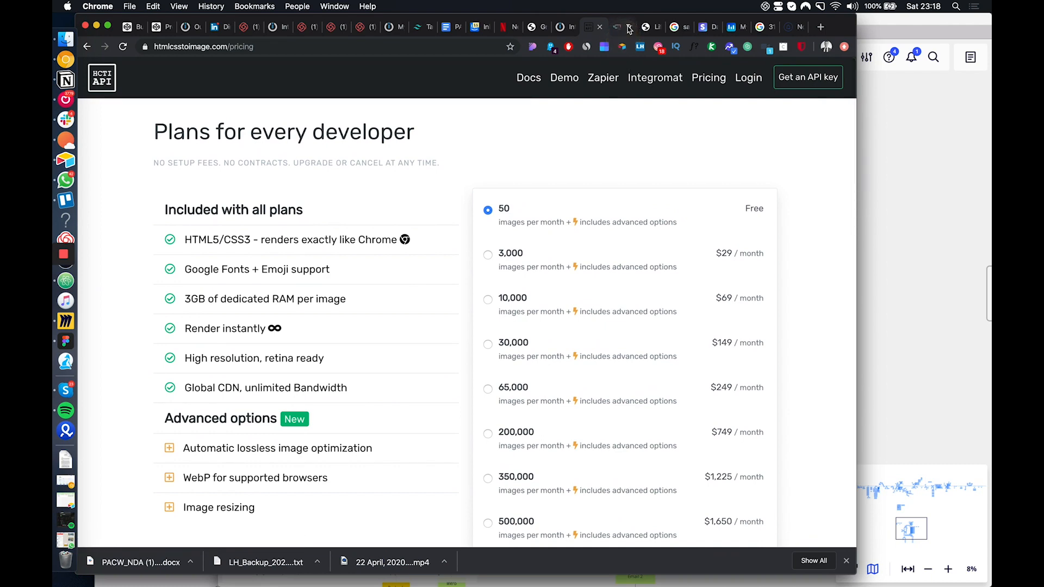
{"action": "left_click", "coordinate": [628, 29]}
{"action": "left_click", "coordinate": [591, 28]}
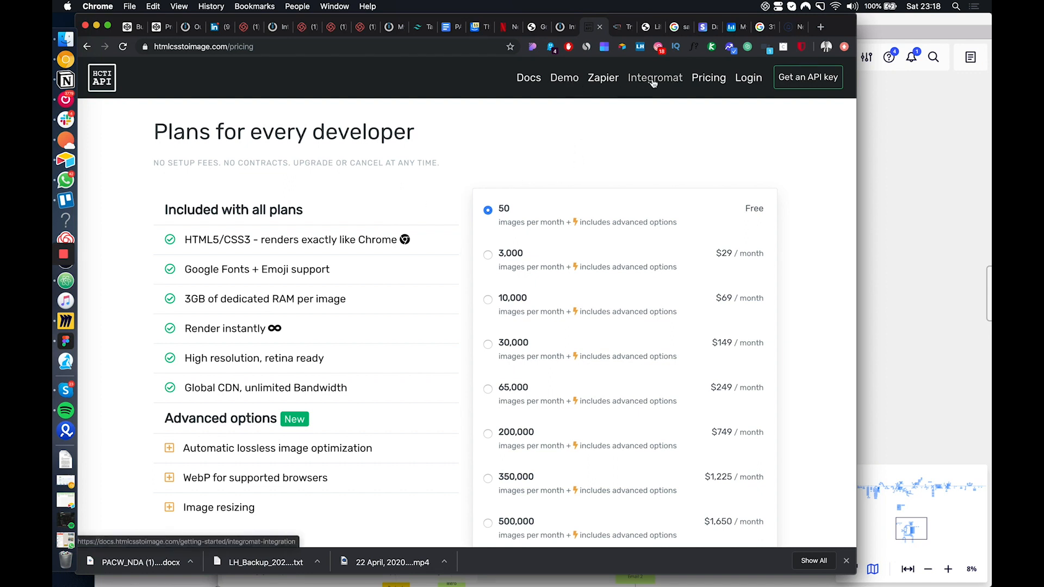
{"action": "scroll", "coordinate": [654, 81], "scroll_direction": "down", "scroll_amount": 1}
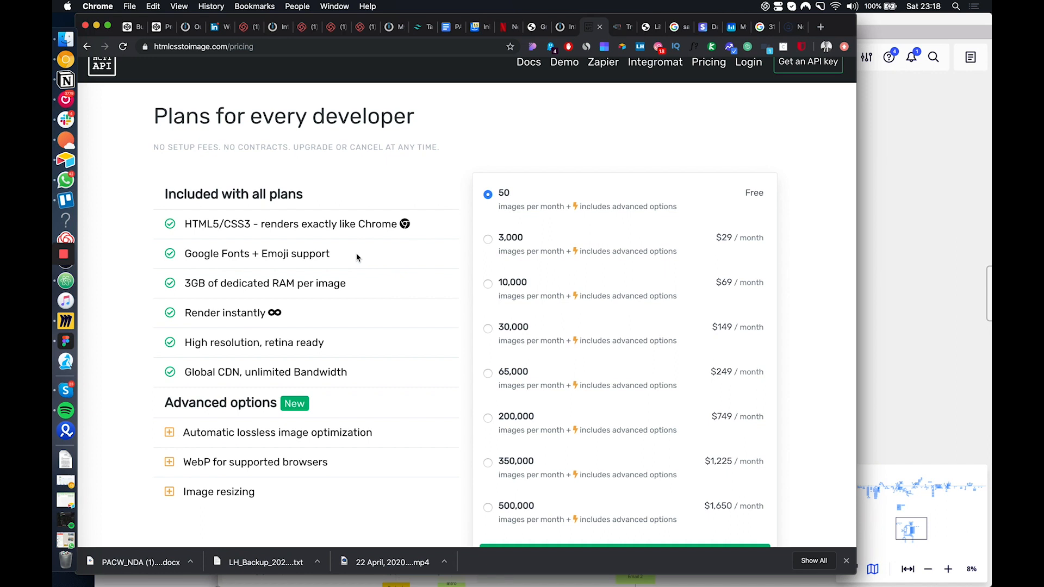
Add a second HTML/CSS to Image module to the Integromat scenario with the Create a Screenshot of a URL action
{"action": "left_click", "coordinate": [564, 27]}
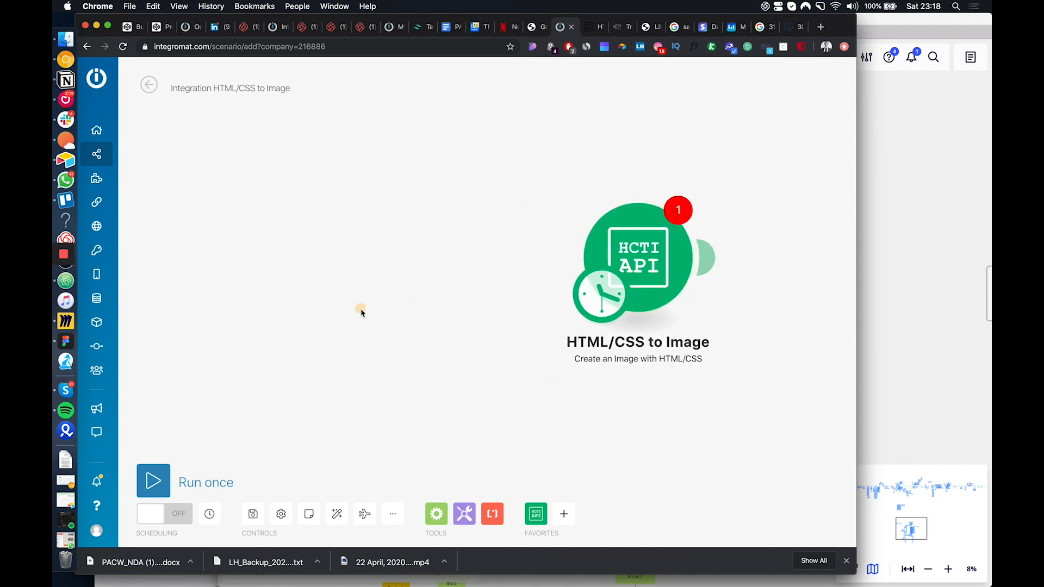
{"action": "right_click", "coordinate": [361, 310]}
{"action": "left_click", "coordinate": [407, 321]}
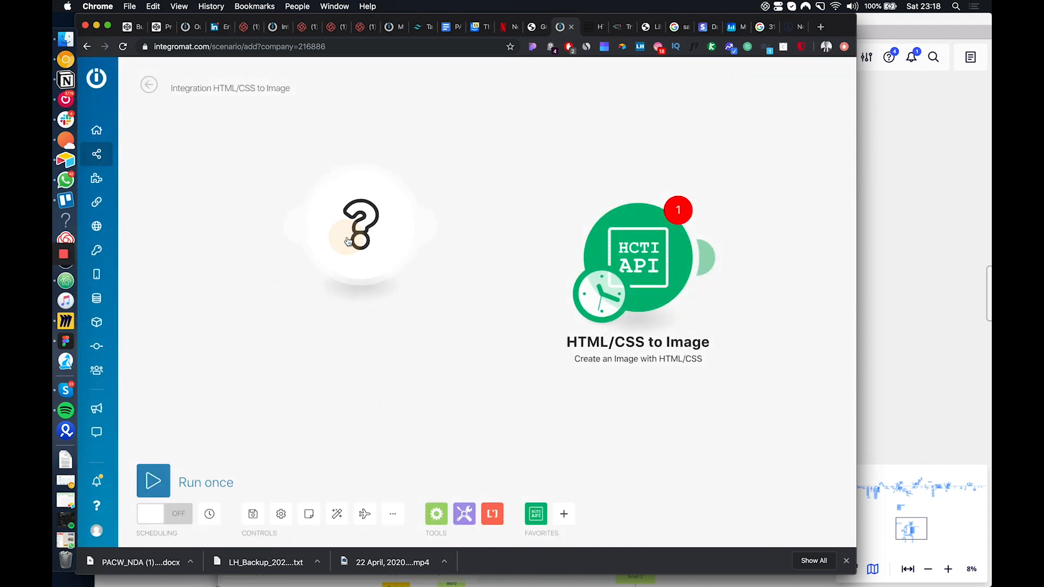
{"action": "type", "text": "http"}
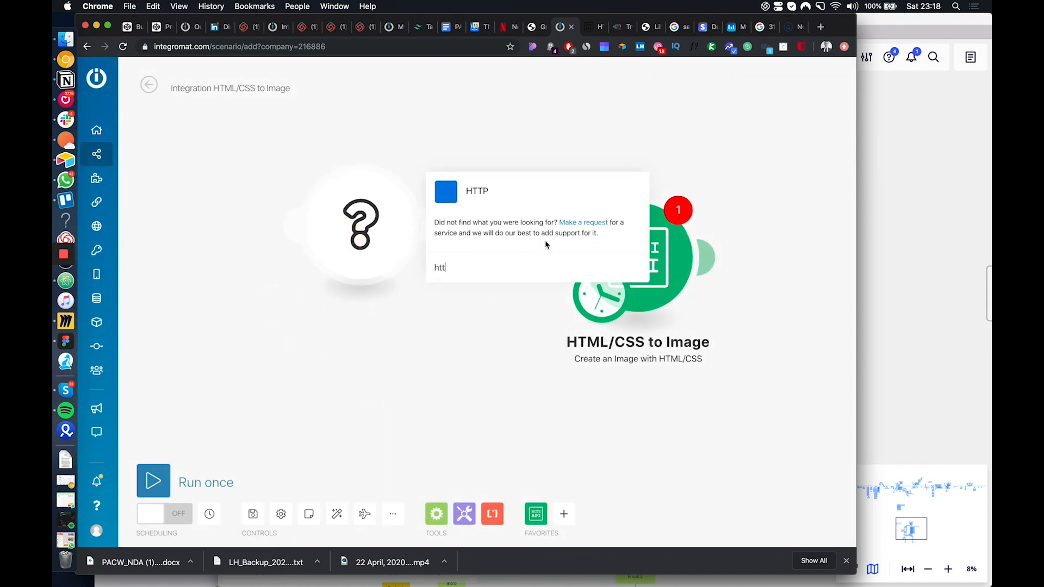
{"action": "left_click", "coordinate": [548, 202]}
{"action": "left_click", "coordinate": [345, 329]}
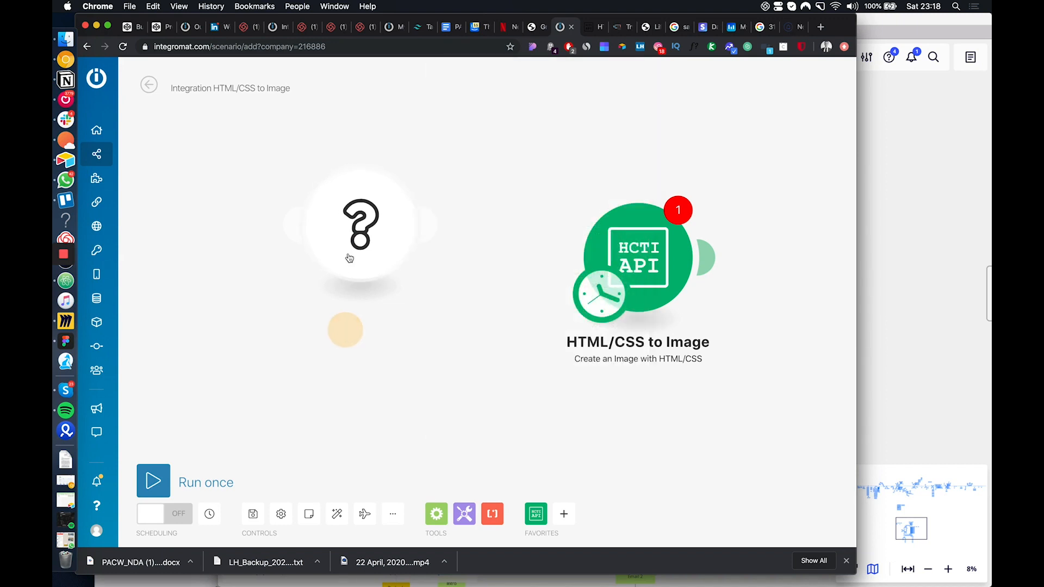
{"action": "left_click", "coordinate": [349, 258]}
{"action": "left_click", "coordinate": [517, 196]}
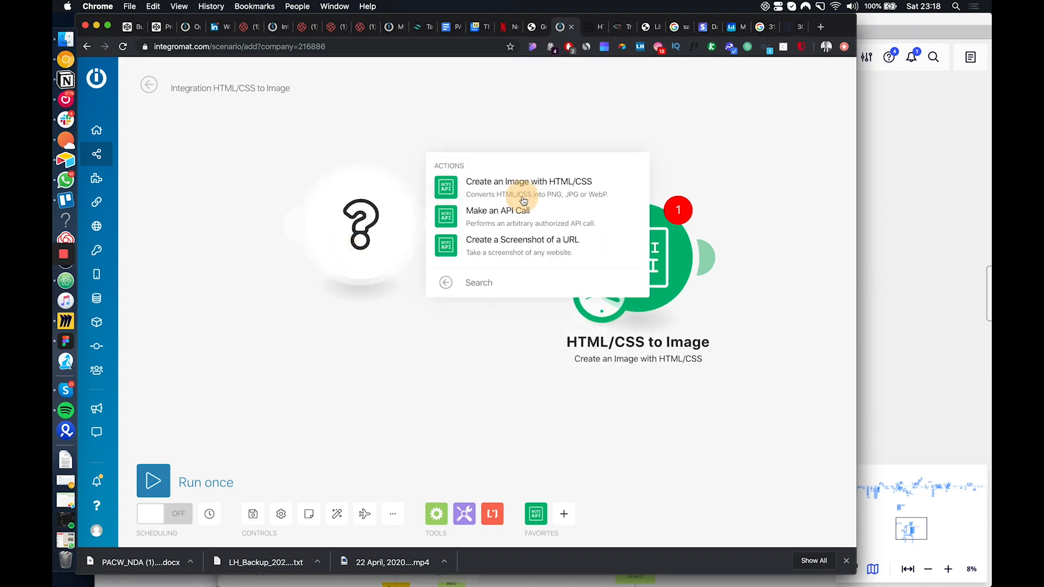
{"action": "left_click", "coordinate": [517, 251]}
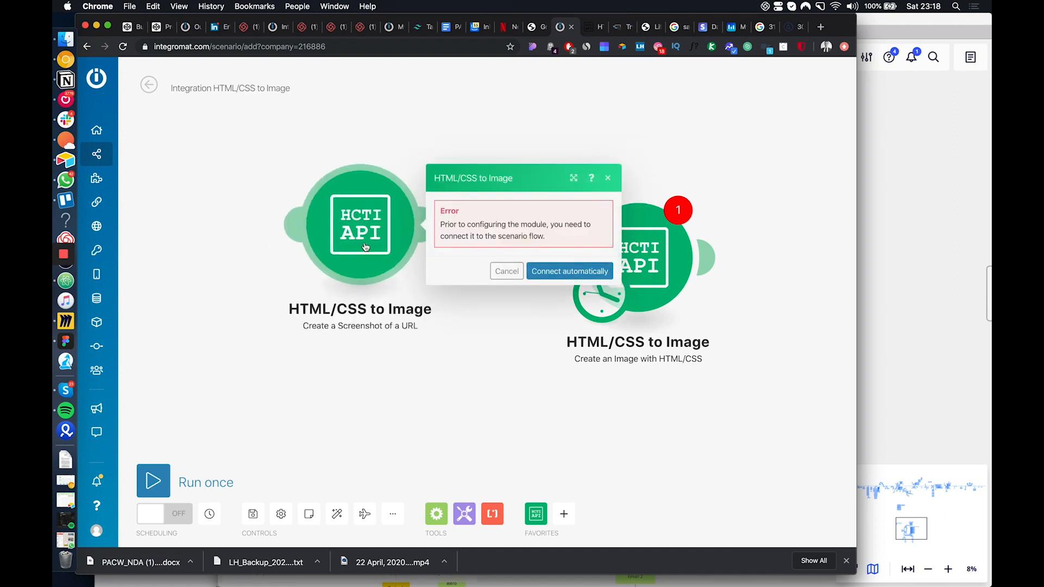
Connect the Create a Screenshot of a URL module to the Create an Image with HTML/CSS module and open the latter's connection settings
{"action": "left_click", "coordinate": [502, 316]}
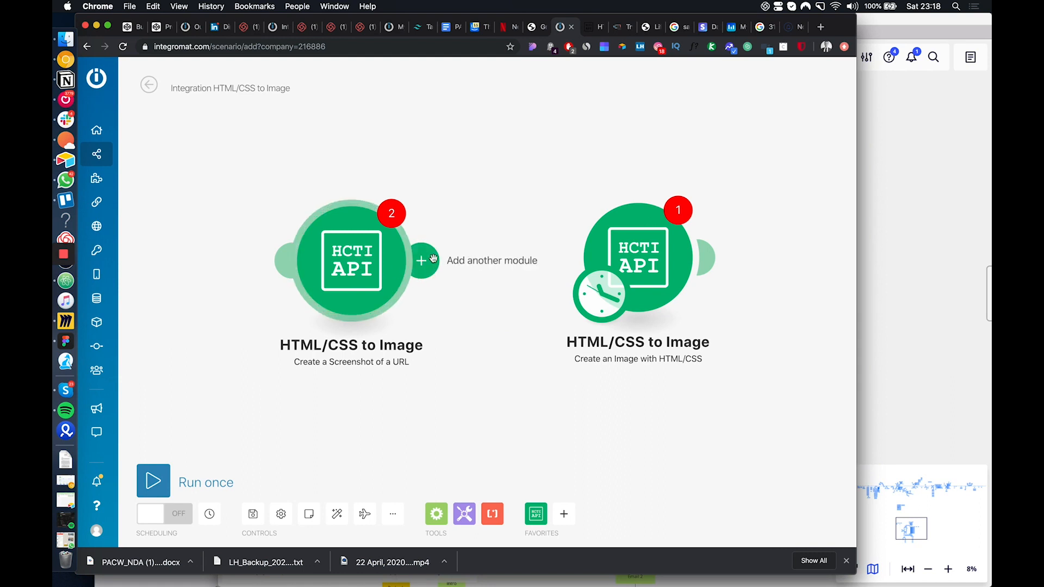
{"action": "left_click_drag", "start_coordinate": [421, 260], "coordinate": [636, 290]}
{"action": "left_click", "coordinate": [637, 289]}
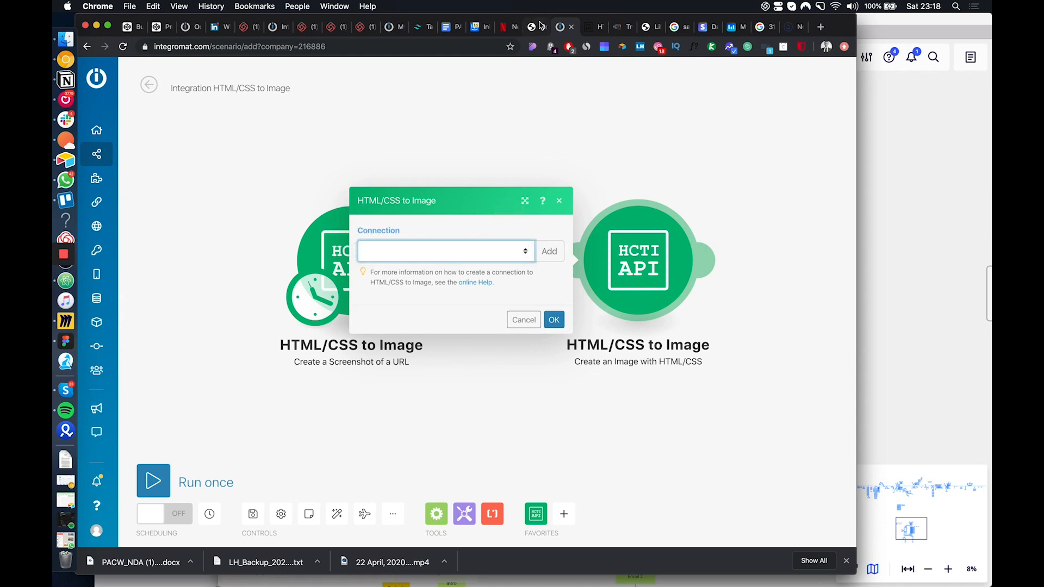
Return to the htmlcsstoimage.com site and open its demo page
{"action": "left_click", "coordinate": [594, 27]}
{"action": "scroll", "coordinate": [467, 403], "scroll_direction": "up", "scroll_amount": 1}
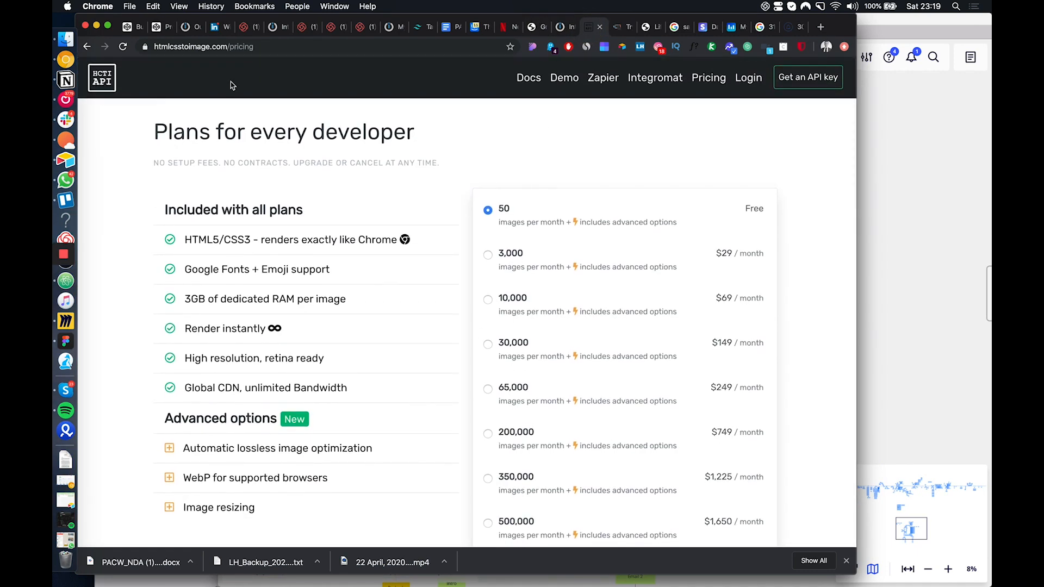
{"action": "left_click", "coordinate": [567, 79]}
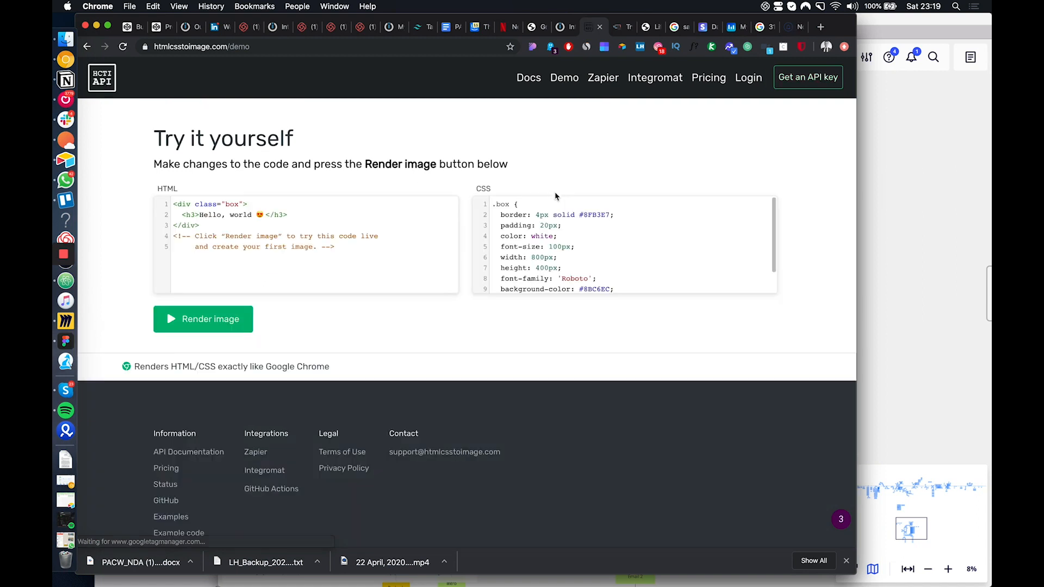
Render the sample Hello, world HTML and CSS as an image on the demo page and view the output
{"action": "left_click", "coordinate": [215, 320]}
{"action": "scroll", "coordinate": [261, 190], "scroll_direction": "down", "scroll_amount": 1}
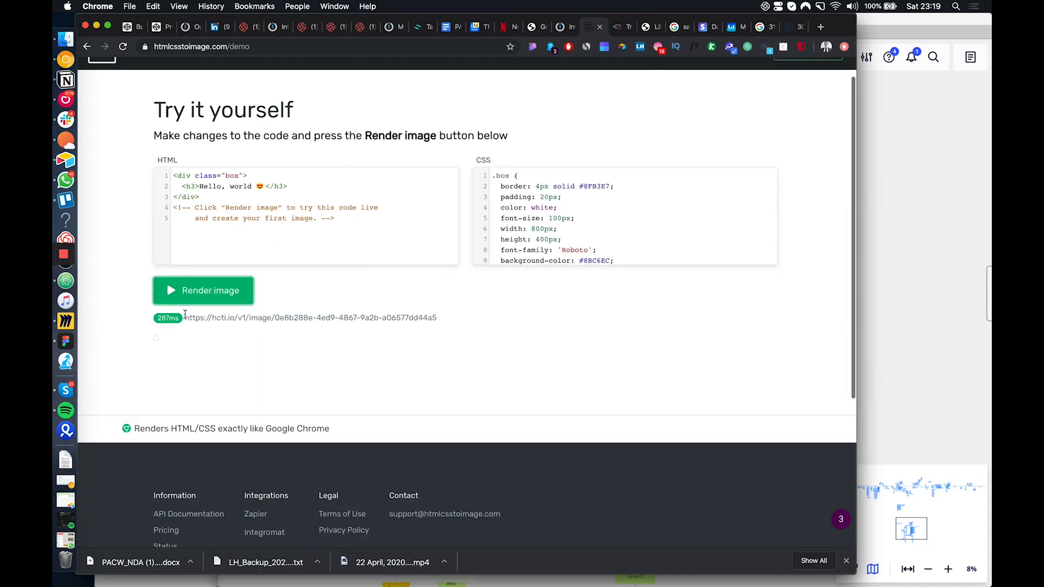
{"action": "scroll", "coordinate": [323, 390], "scroll_direction": "down", "scroll_amount": 2}
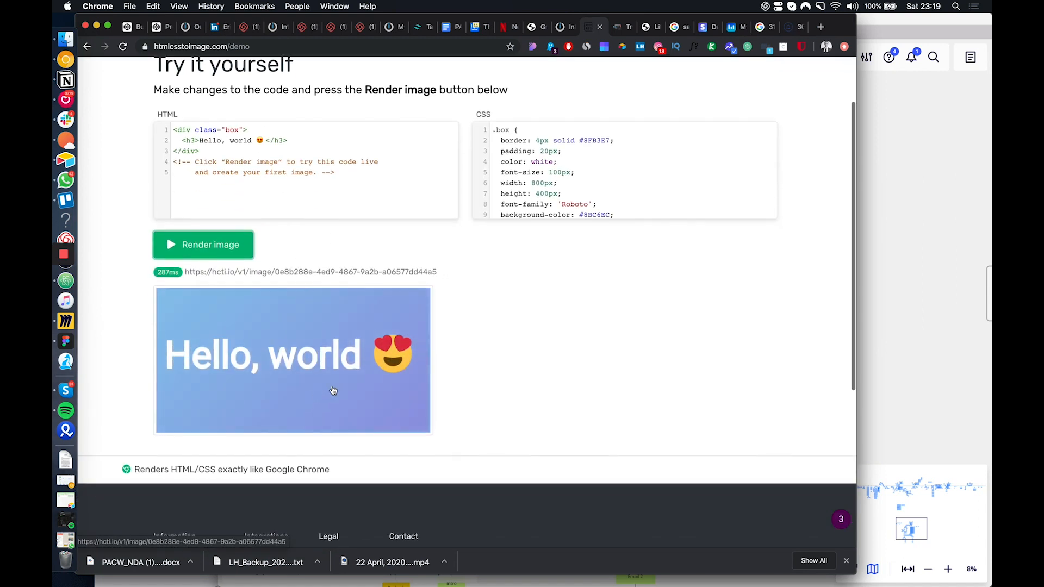
{"action": "scroll", "coordinate": [333, 392], "scroll_direction": "up", "scroll_amount": 1}
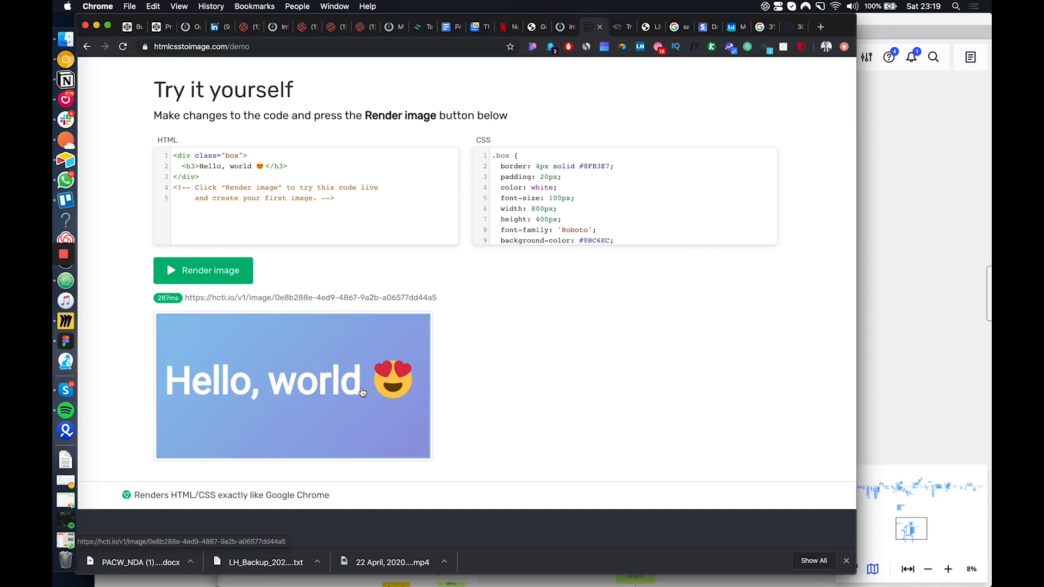
Close the connection settings in the Integromat scenario, then switch to the Miro board and select the Create Rebrandly Link box
{"action": "left_click", "coordinate": [566, 27]}
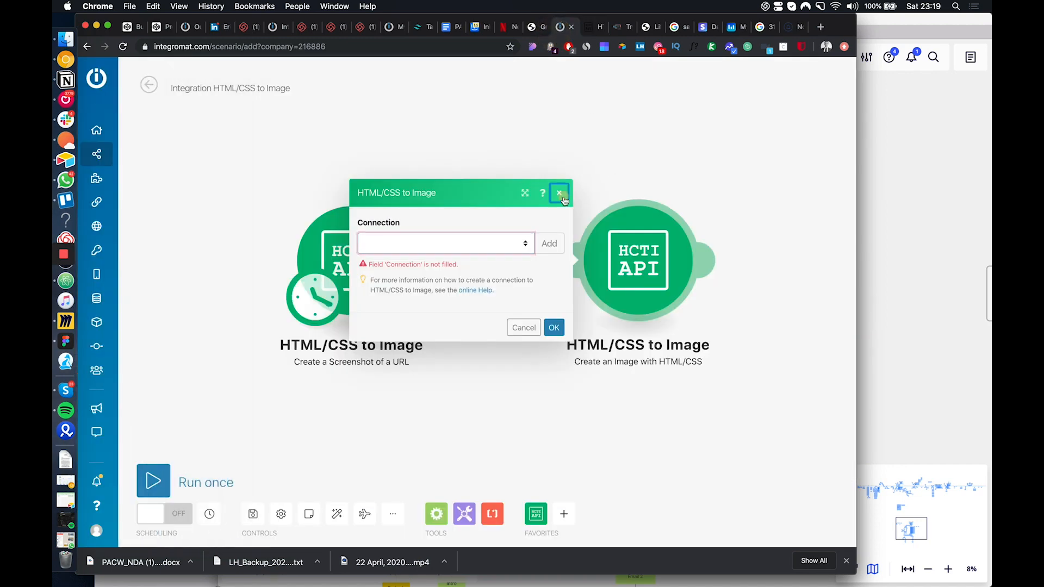
{"action": "left_click", "coordinate": [559, 192]}
{"action": "left_click", "coordinate": [921, 276]}
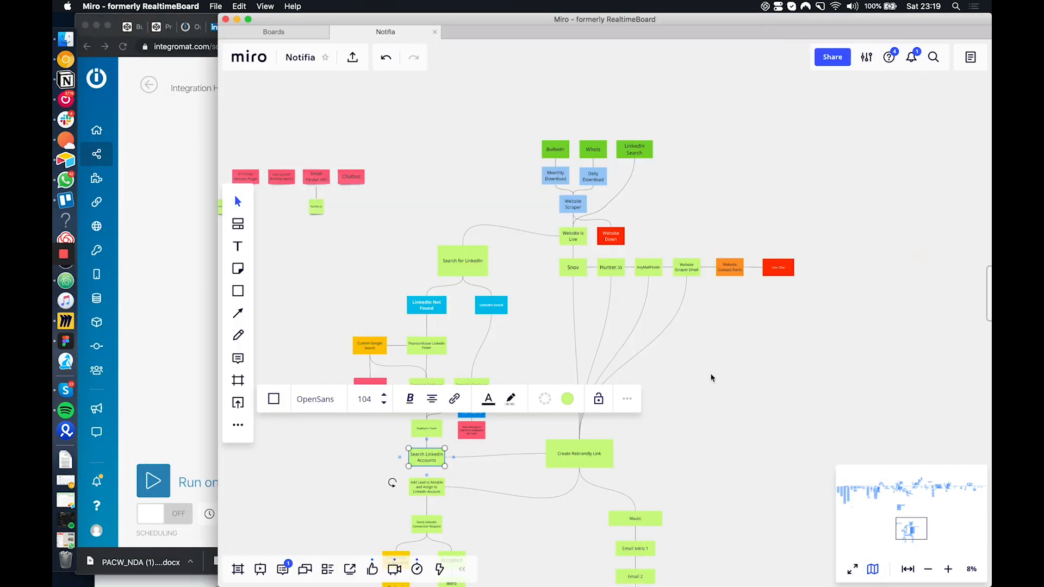
{"action": "left_click", "coordinate": [709, 321]}
{"action": "scroll", "coordinate": [710, 321], "scroll_direction": "down", "scroll_amount": 3}
{"action": "scroll", "coordinate": [709, 321], "scroll_direction": "up", "scroll_amount": 2}
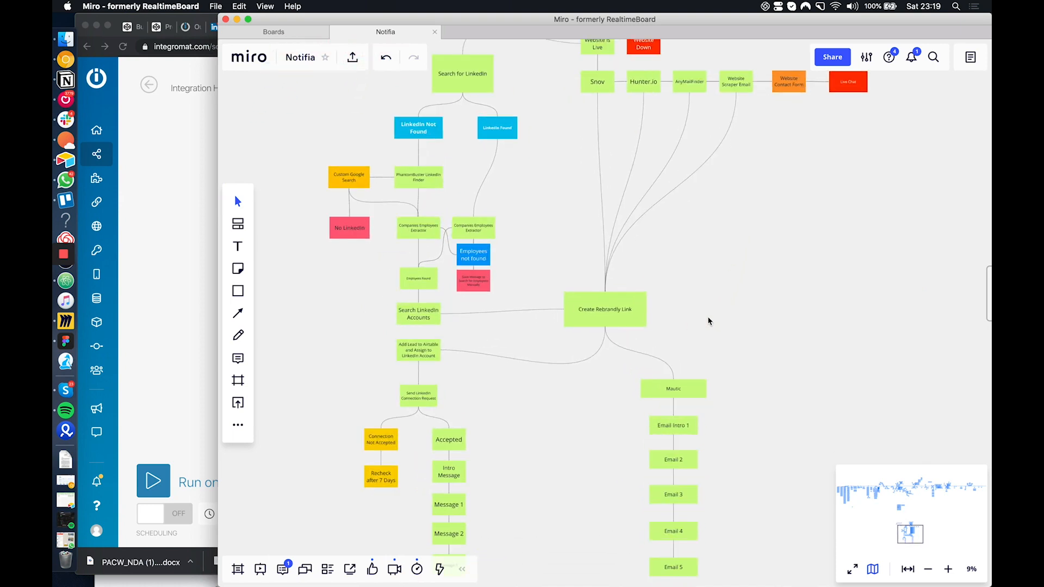
{"action": "scroll", "coordinate": [609, 302], "scroll_direction": "up", "scroll_amount": 1}
{"action": "left_click", "coordinate": [608, 309]}
{"action": "scroll", "coordinate": [607, 326], "scroll_direction": "up", "scroll_amount": 3}
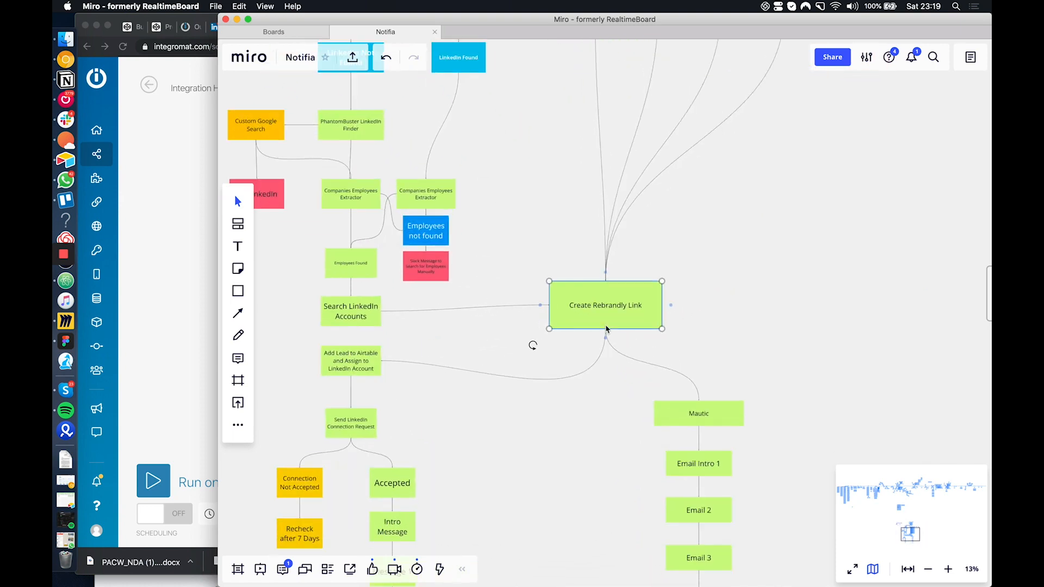
Return to htmlcsstoimage.com in Chrome and select the 30,000 images per month plan on its pricing page
{"action": "left_click", "coordinate": [185, 311]}
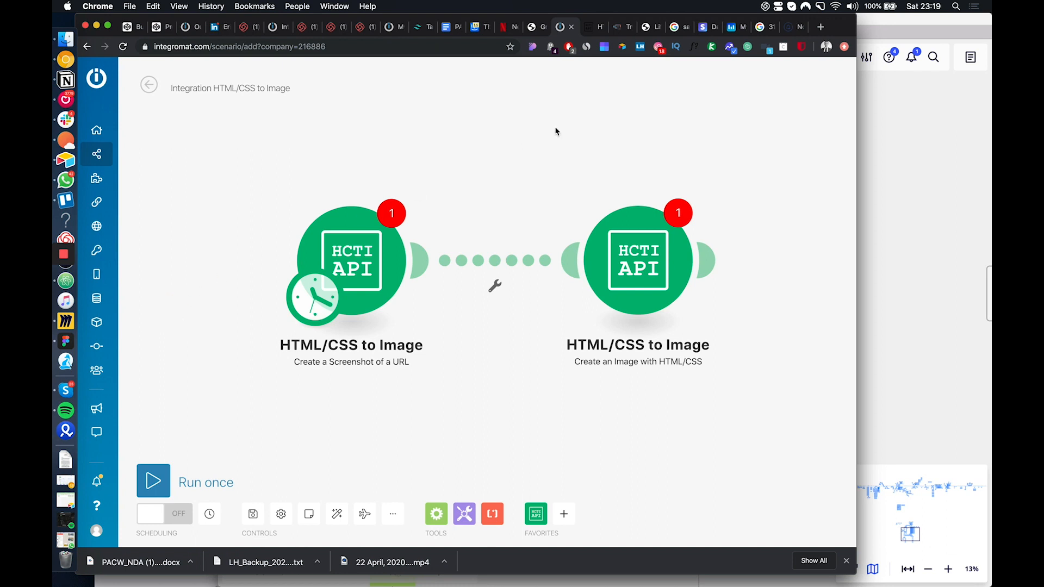
{"action": "left_click", "coordinate": [592, 27]}
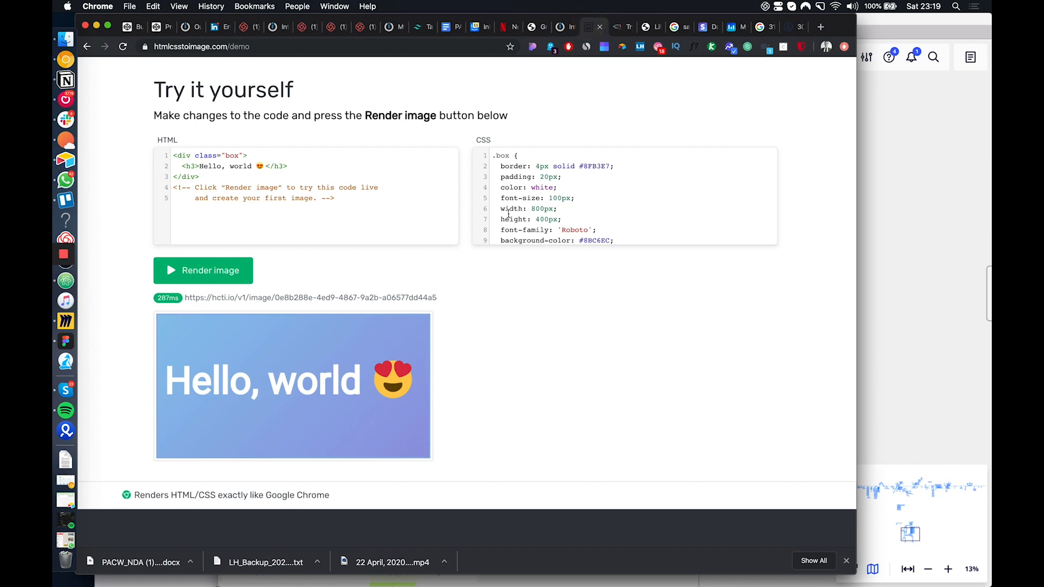
{"action": "scroll", "coordinate": [533, 185], "scroll_direction": "up", "scroll_amount": 3}
{"action": "left_click", "coordinate": [705, 88]}
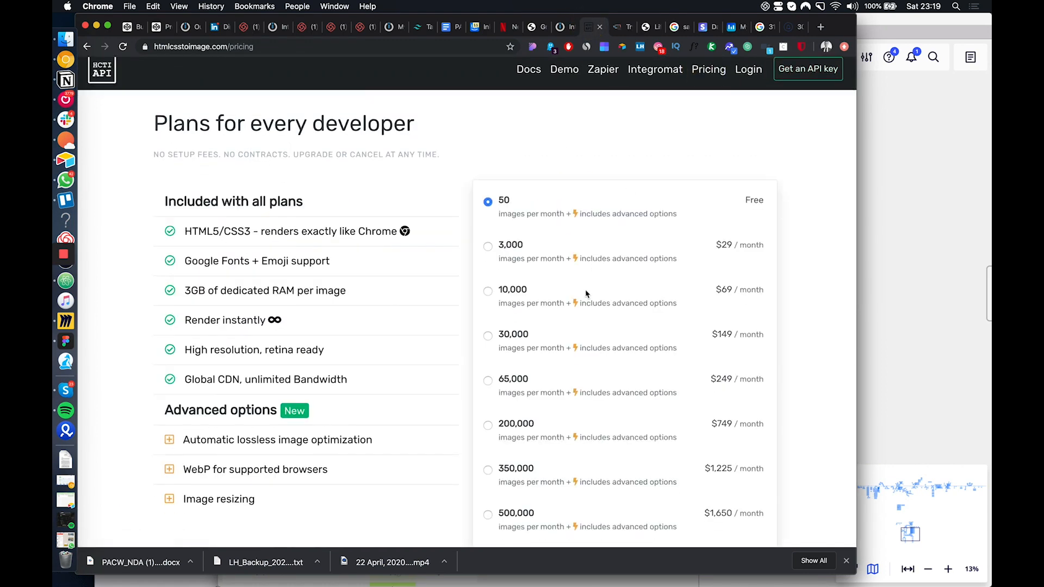
{"action": "scroll", "coordinate": [527, 303], "scroll_direction": "down", "scroll_amount": 3}
{"action": "left_click", "coordinate": [496, 280]}
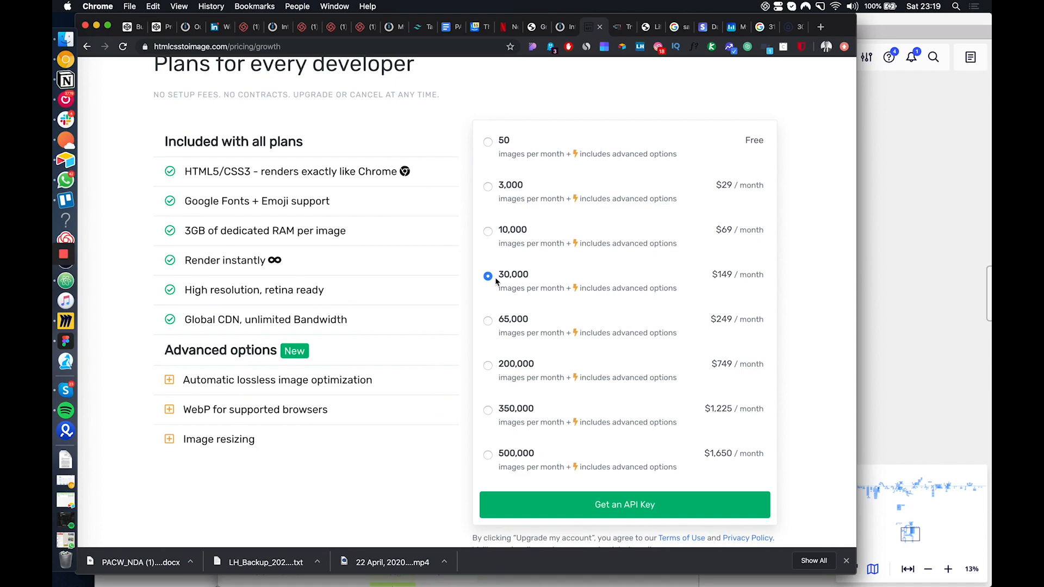
Read through the Enterprise offer and the subscription questions below the pricing plans
{"action": "scroll", "coordinate": [723, 266], "scroll_direction": "down", "scroll_amount": 5}
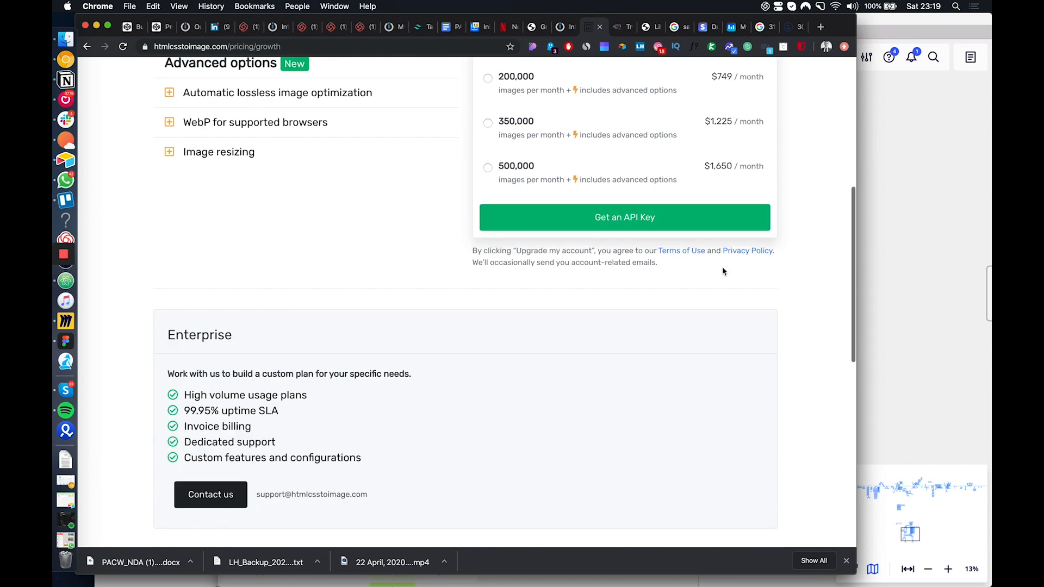
{"action": "scroll", "coordinate": [723, 270], "scroll_direction": "down", "scroll_amount": 5}
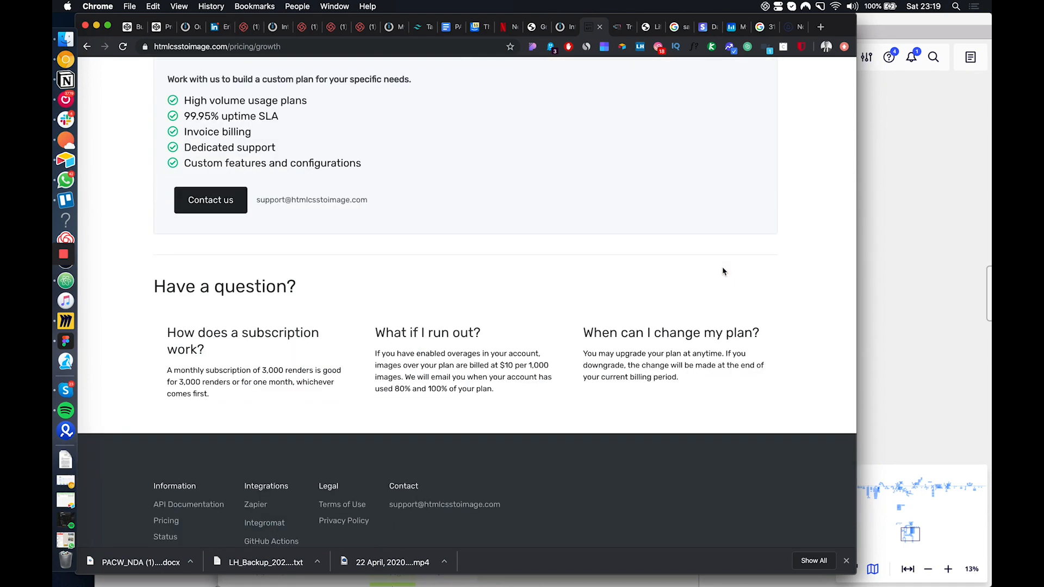
{"action": "scroll", "coordinate": [723, 270], "scroll_direction": "down", "scroll_amount": 2}
{"action": "scroll", "coordinate": [723, 270], "scroll_direction": "down", "scroll_amount": 2}
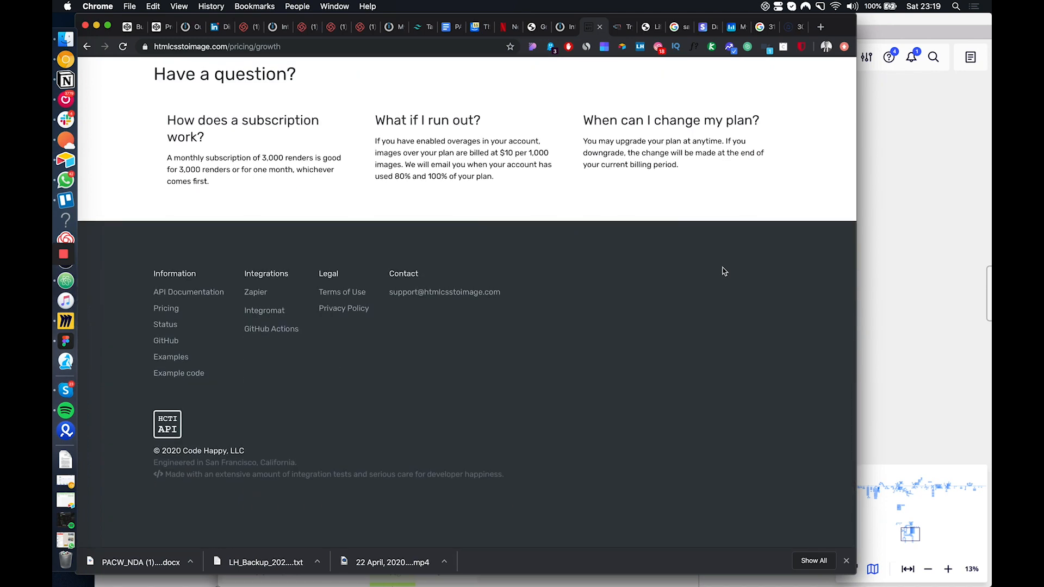
{"action": "scroll", "coordinate": [733, 262], "scroll_direction": "up", "scroll_amount": 15}
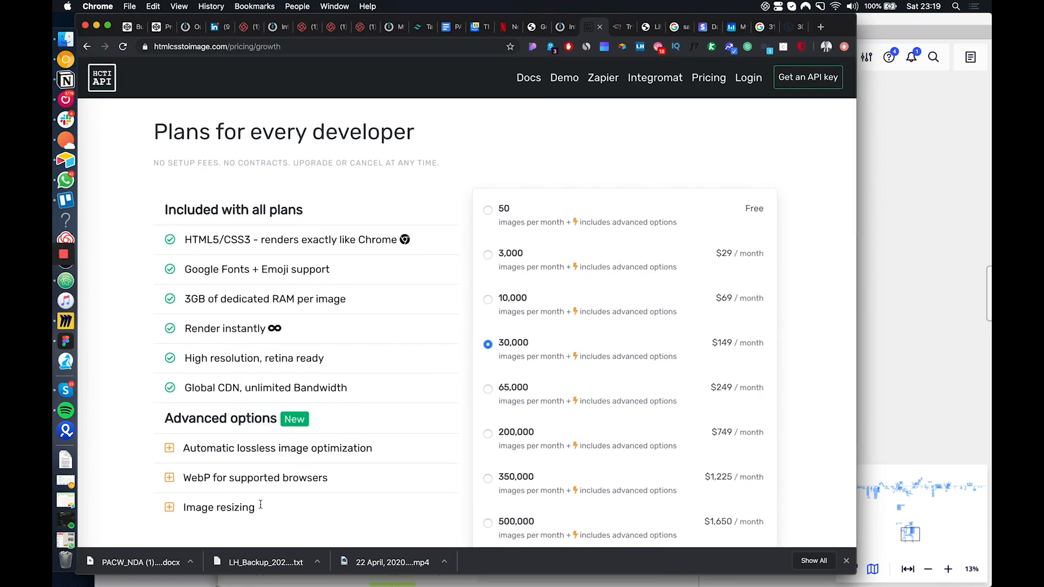
Change the selected pricing plan to 10,000 images per month
{"action": "scroll", "coordinate": [526, 431], "scroll_direction": "down", "scroll_amount": 3}
{"action": "scroll", "coordinate": [526, 431], "scroll_direction": "up", "scroll_amount": 4}
{"action": "left_click", "coordinate": [509, 260]}
{"action": "left_click", "coordinate": [526, 309]}
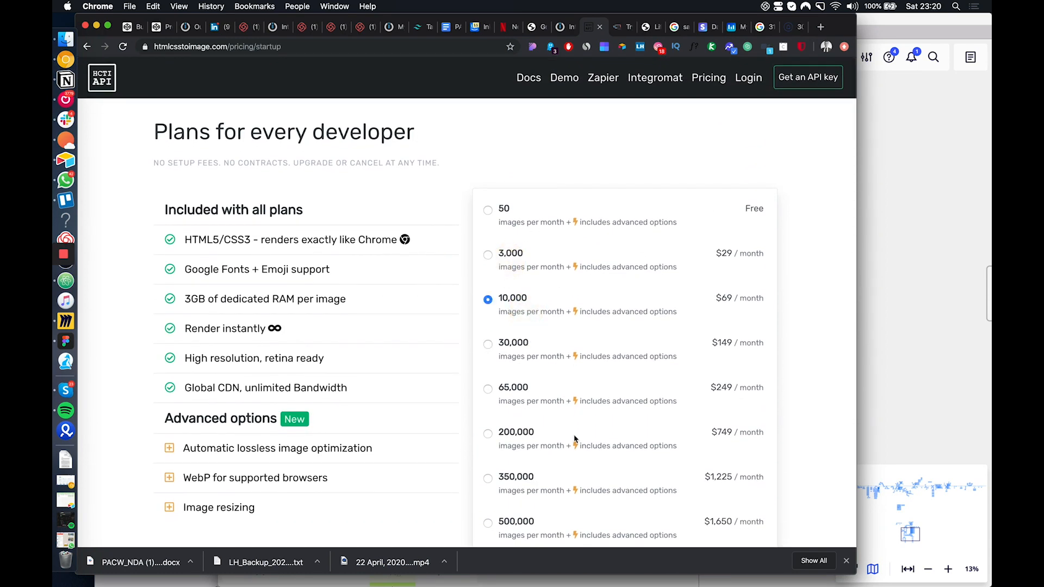
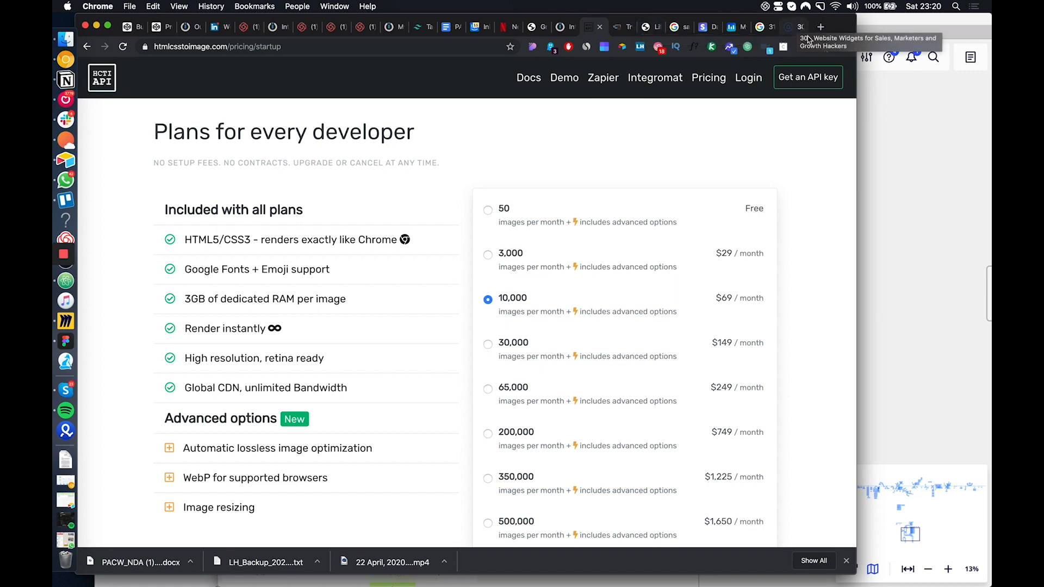
Search Google for "google ads" in a new browser tab
{"action": "left_click", "coordinate": [823, 26]}
{"action": "type", "text": "google"}
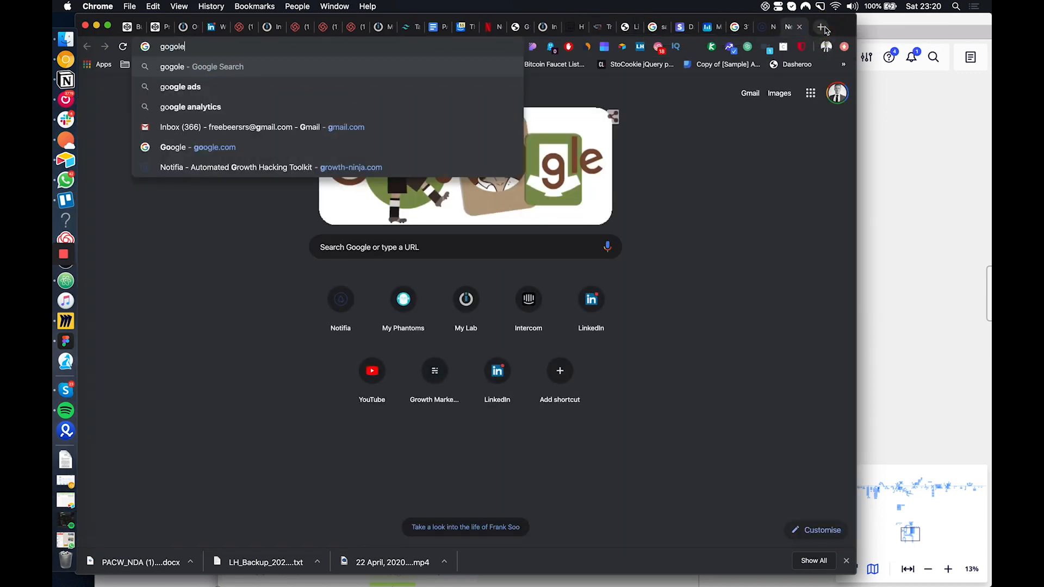
{"action": "key", "text": "BackSpace"}
{"action": "key", "text": "BackSpace"}
{"action": "key", "text": "BackSpace"}
{"action": "key", "text": "BackSpace"}
{"action": "type", "text": "ogle ads"}
{"action": "key", "text": "Return"}
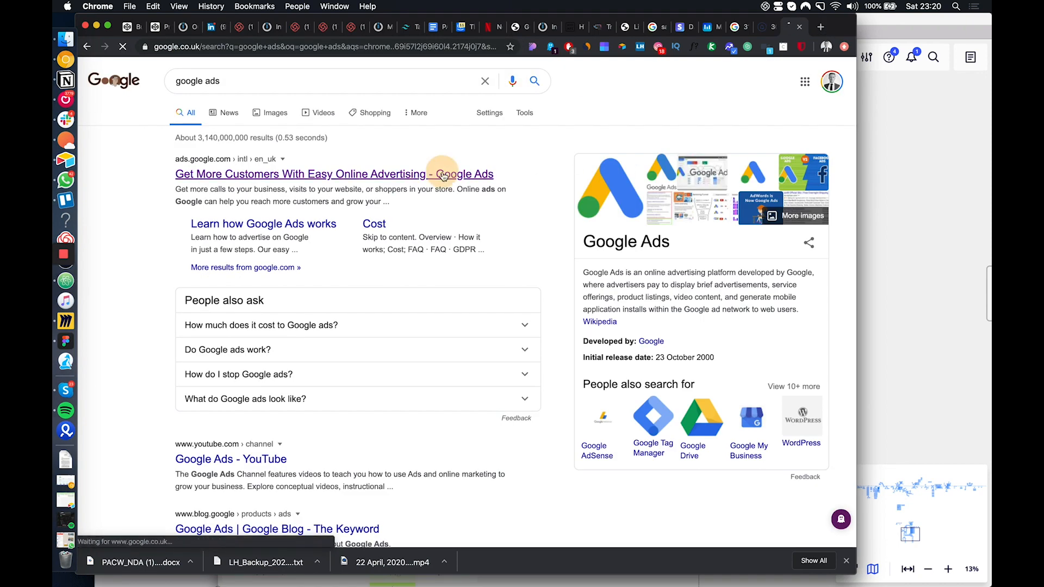
Sign in to Google Ads from the official search result and switch to the Linked Boost account
{"action": "left_click", "coordinate": [441, 175]}
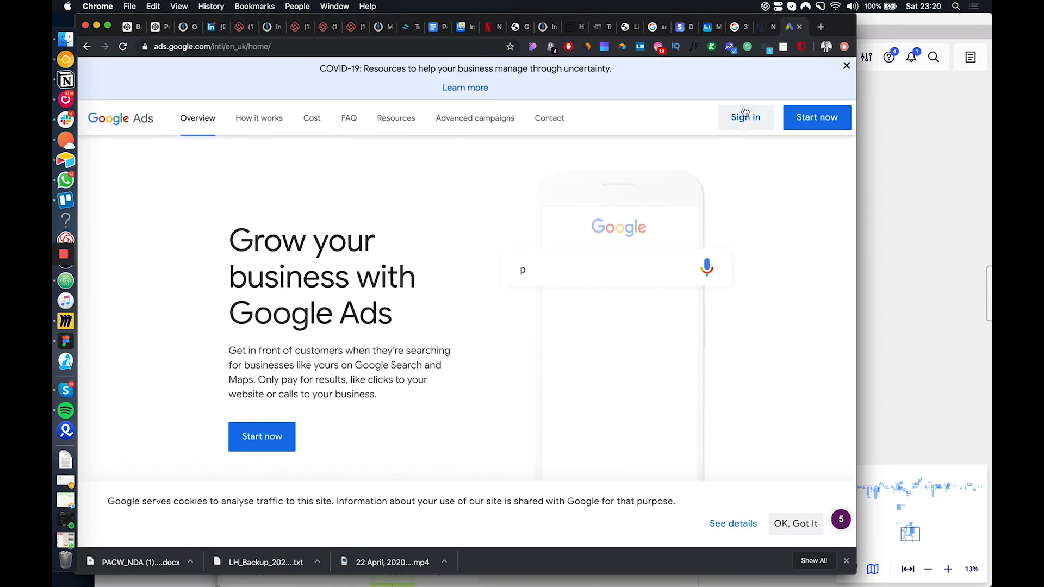
{"action": "left_click", "coordinate": [743, 121]}
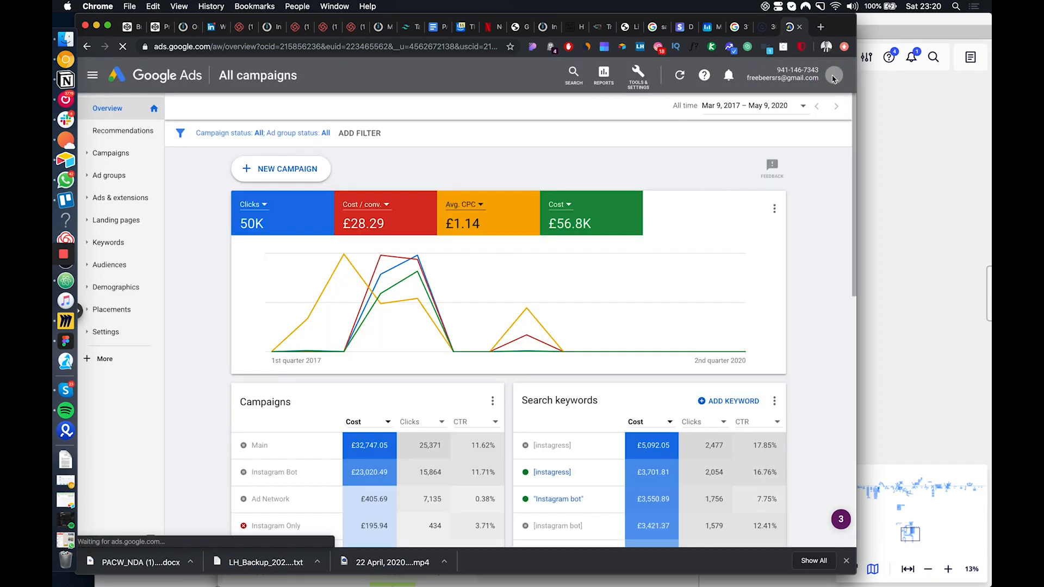
{"action": "left_click", "coordinate": [834, 77]}
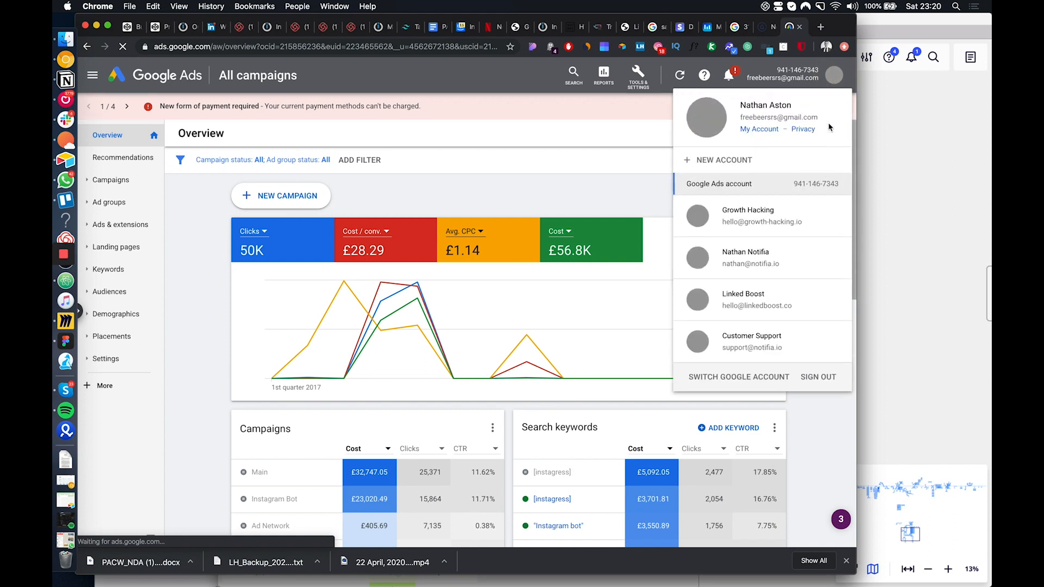
{"action": "left_click", "coordinate": [758, 298]}
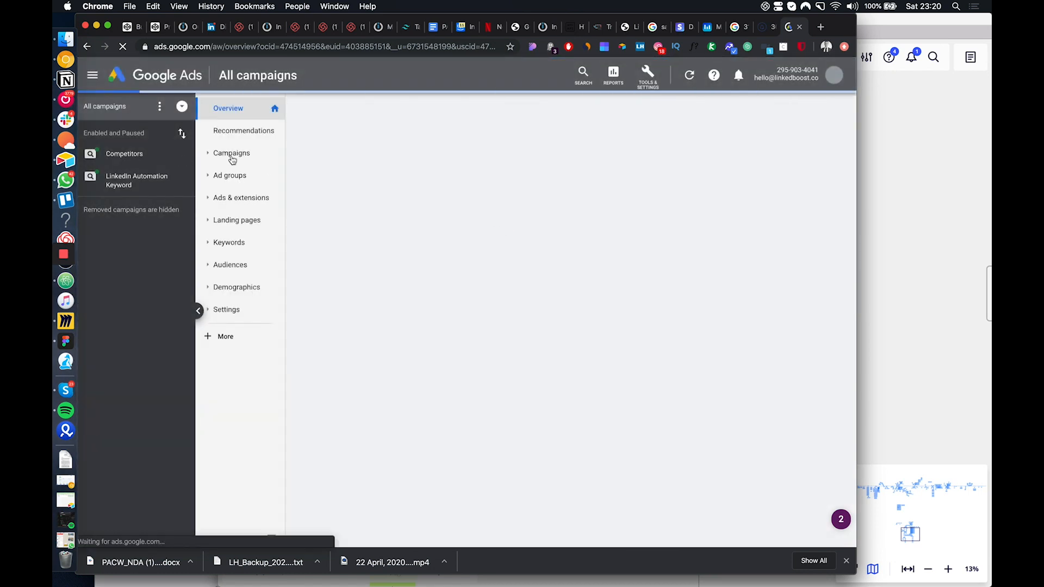
Open the account's campaigns list and review the budget, click-through rate, cost and conversion figures
{"action": "left_click", "coordinate": [232, 157]}
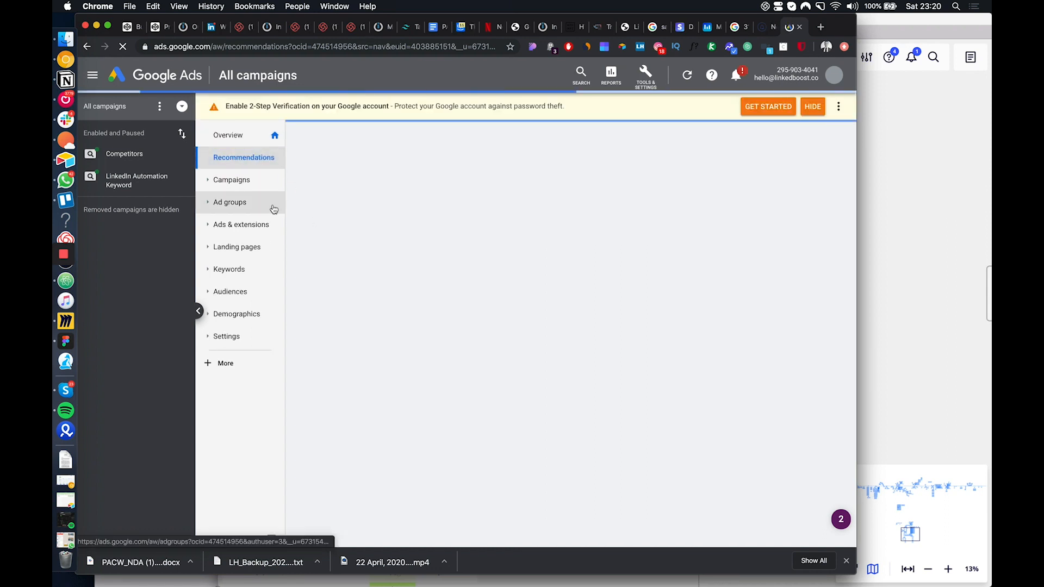
{"action": "left_click", "coordinate": [258, 185]}
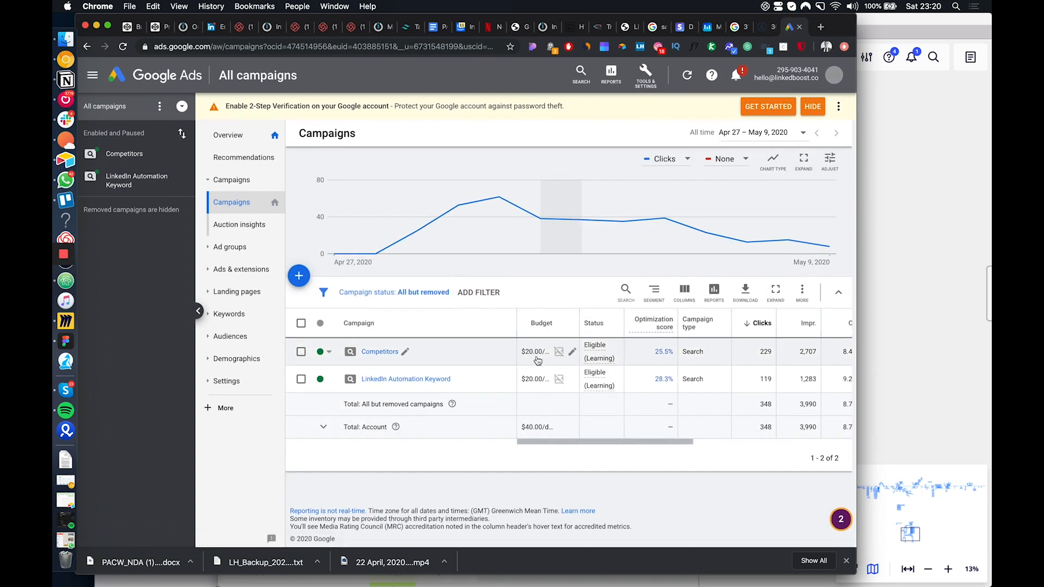
{"action": "scroll", "coordinate": [560, 361], "scroll_direction": "right", "scroll_amount": 5}
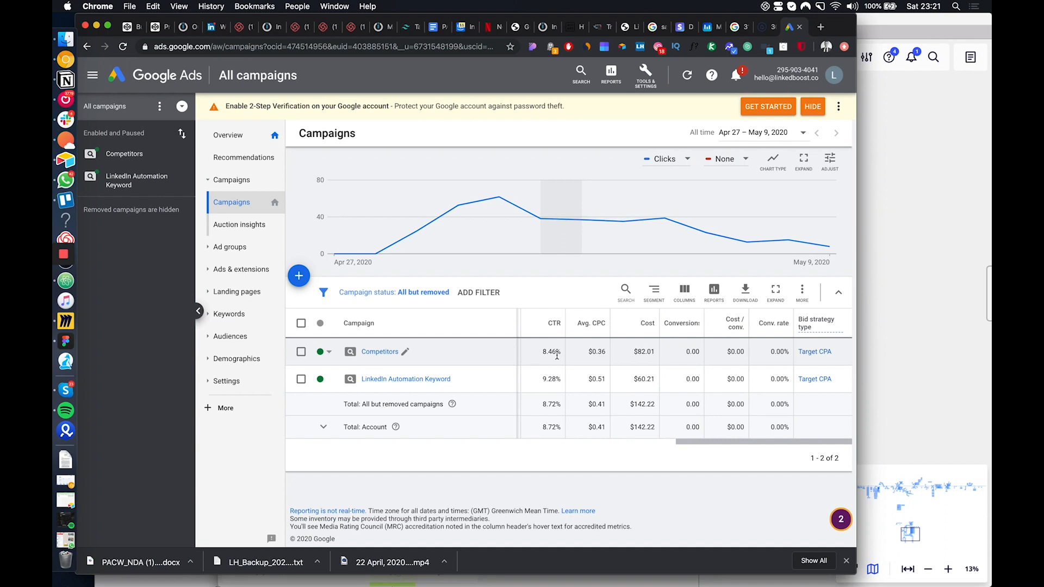
{"action": "scroll", "coordinate": [557, 356], "scroll_direction": "left", "scroll_amount": 5}
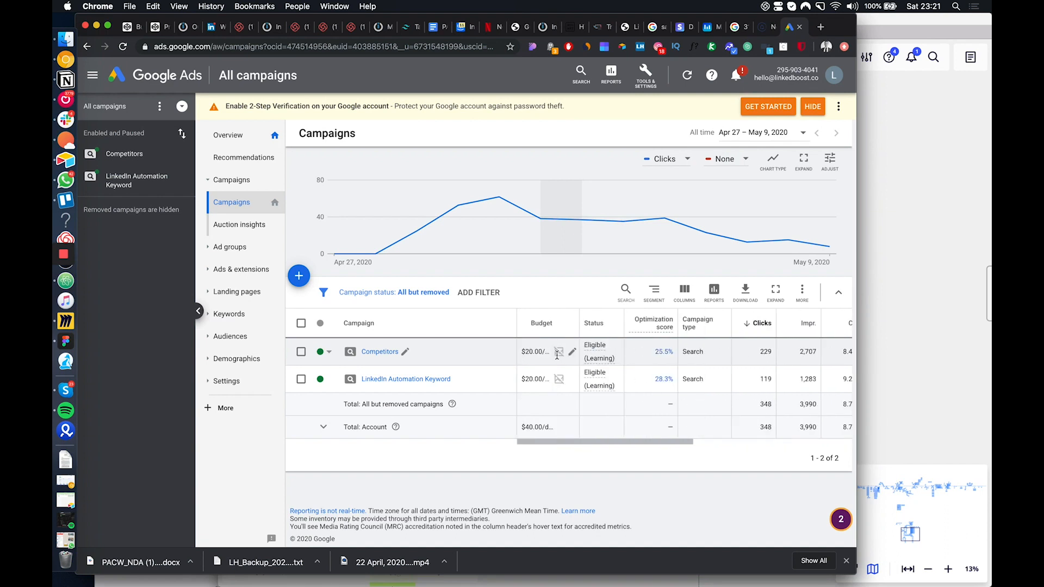
In the Competitors campaign's PhantomBuster ad group, correct the misspelled lifetime keyword to "phantombuster" +lifetime and save it
{"action": "left_click", "coordinate": [376, 352]}
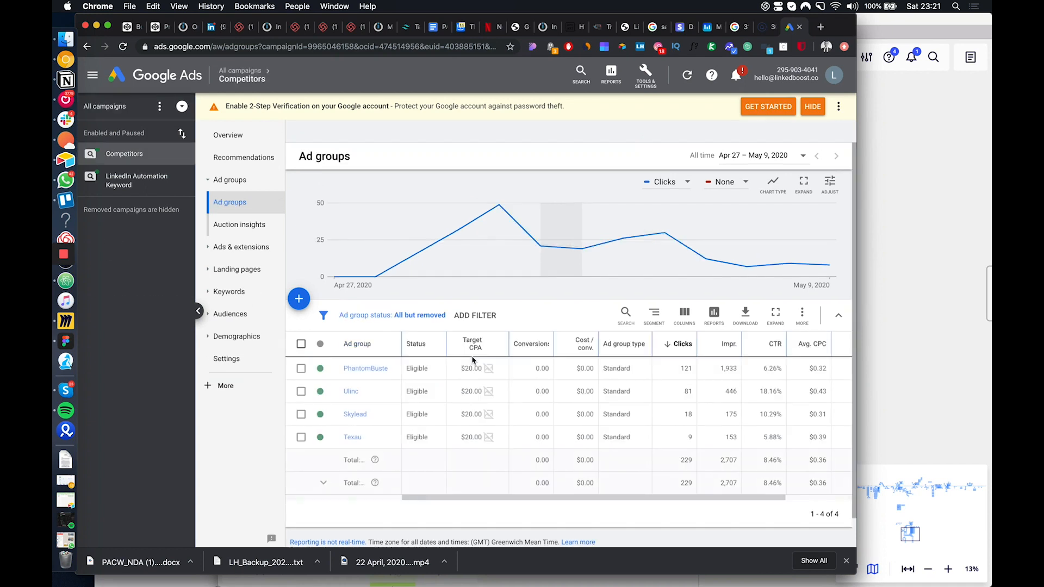
{"action": "left_click", "coordinate": [362, 348]}
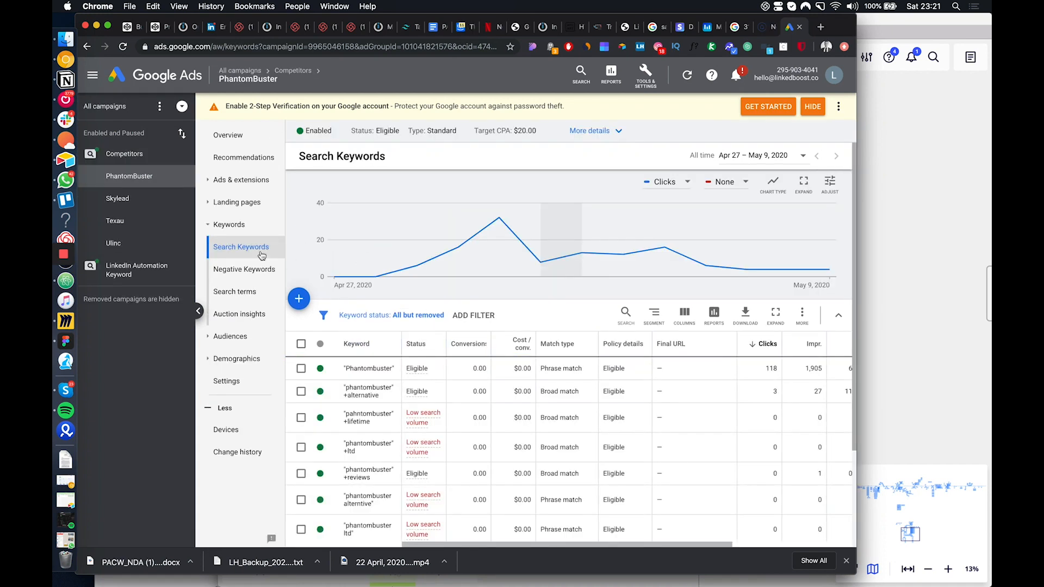
{"action": "left_click", "coordinate": [370, 422]}
{"action": "left_click", "coordinate": [355, 429]}
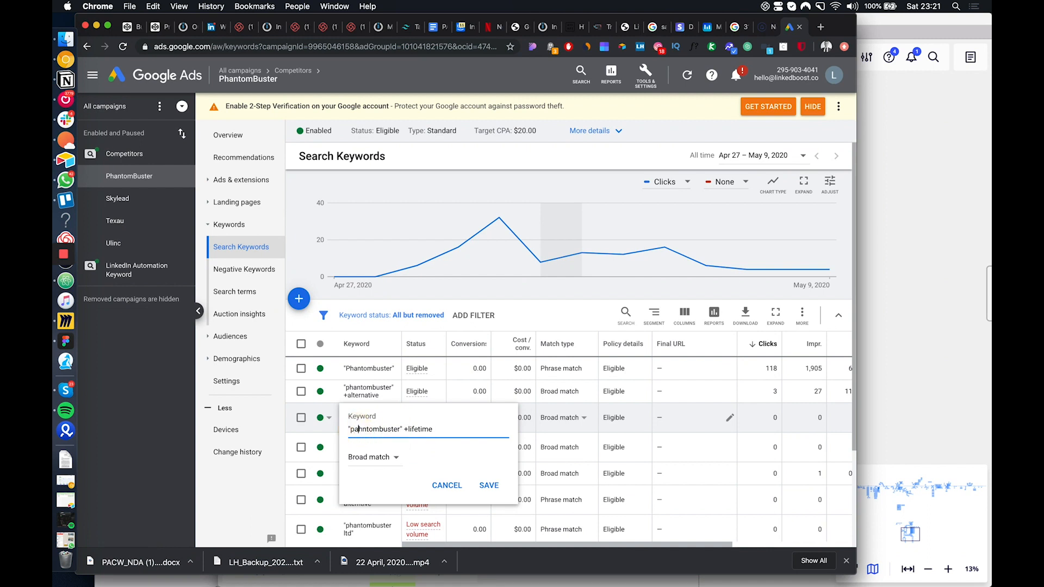
{"action": "key", "text": "BackSpace"}
{"action": "type", "text": "a"}
{"action": "left_click", "coordinate": [489, 485]}
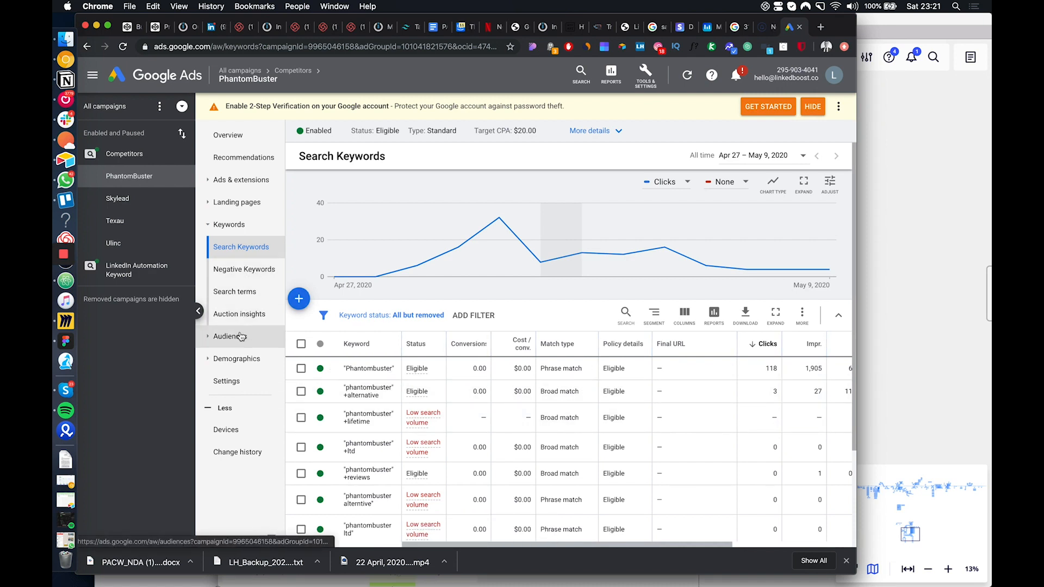
Review the PhantomBuster ad group's search keywords, including their clicks, impressions, click-through rate and cost
{"action": "scroll", "coordinate": [429, 423], "scroll_direction": "down", "scroll_amount": 1}
{"action": "scroll", "coordinate": [429, 423], "scroll_direction": "down", "scroll_amount": 3}
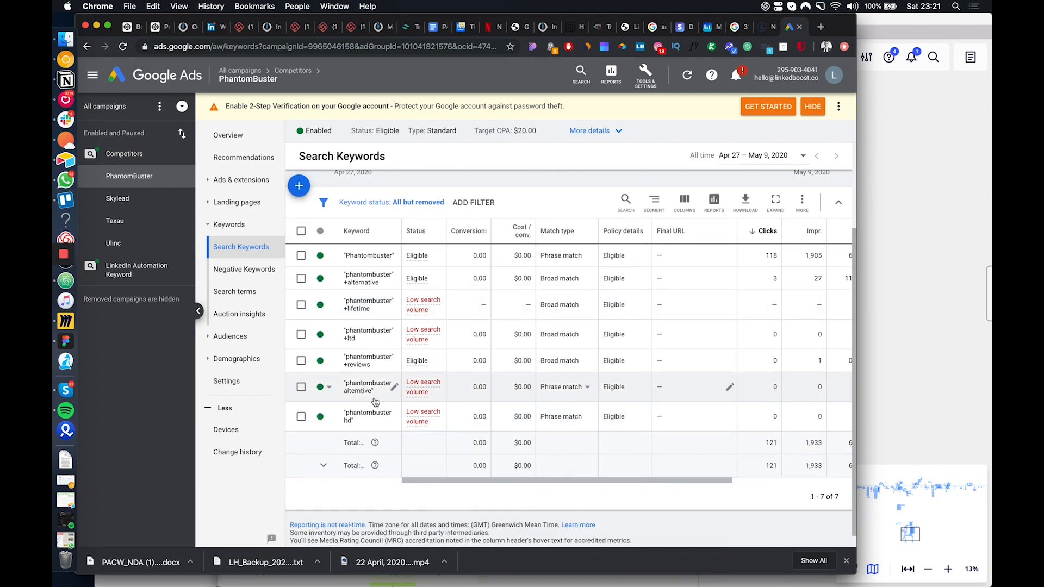
{"action": "scroll", "coordinate": [383, 360], "scroll_direction": "down", "scroll_amount": 1}
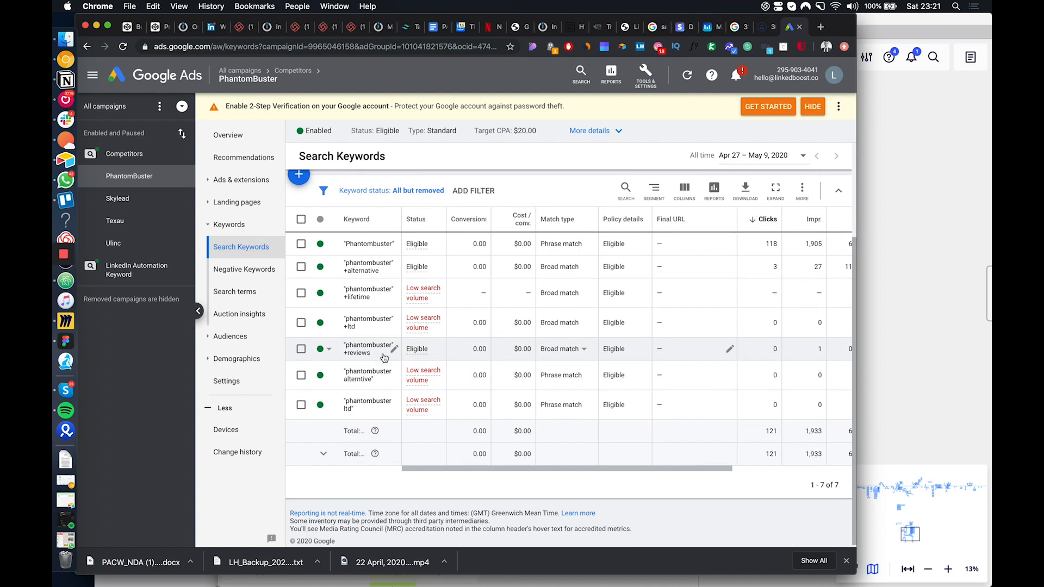
{"action": "scroll", "coordinate": [381, 332], "scroll_direction": "up", "scroll_amount": 2}
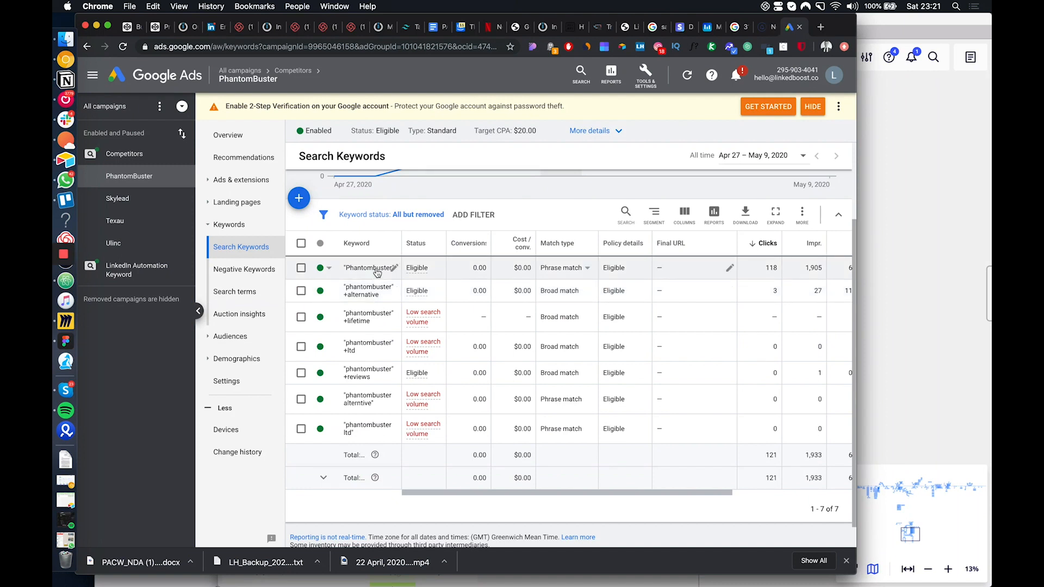
{"action": "scroll", "coordinate": [377, 272], "scroll_direction": "right", "scroll_amount": 3}
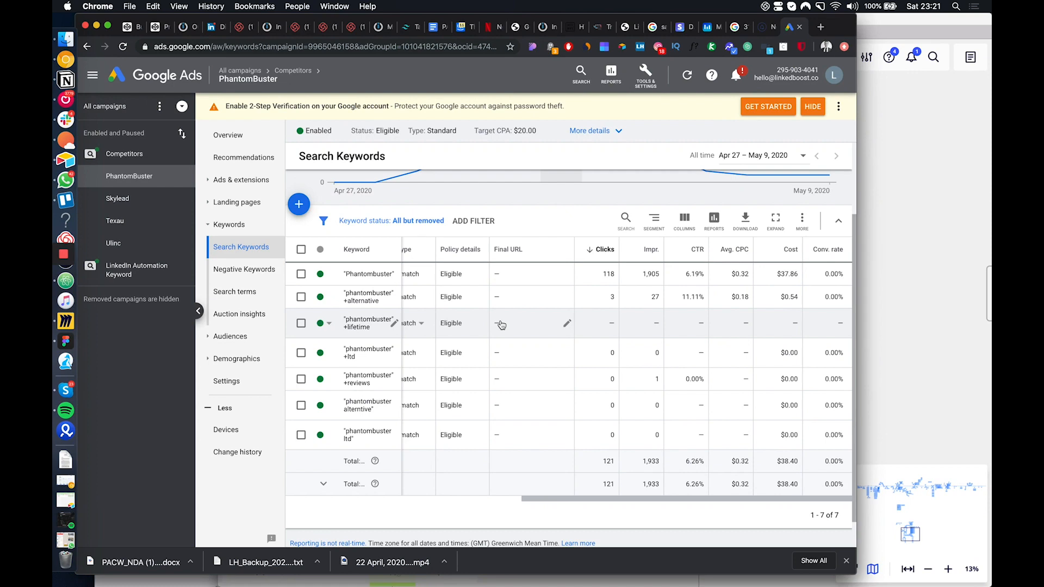
{"action": "scroll", "coordinate": [501, 325], "scroll_direction": "down", "scroll_amount": 1}
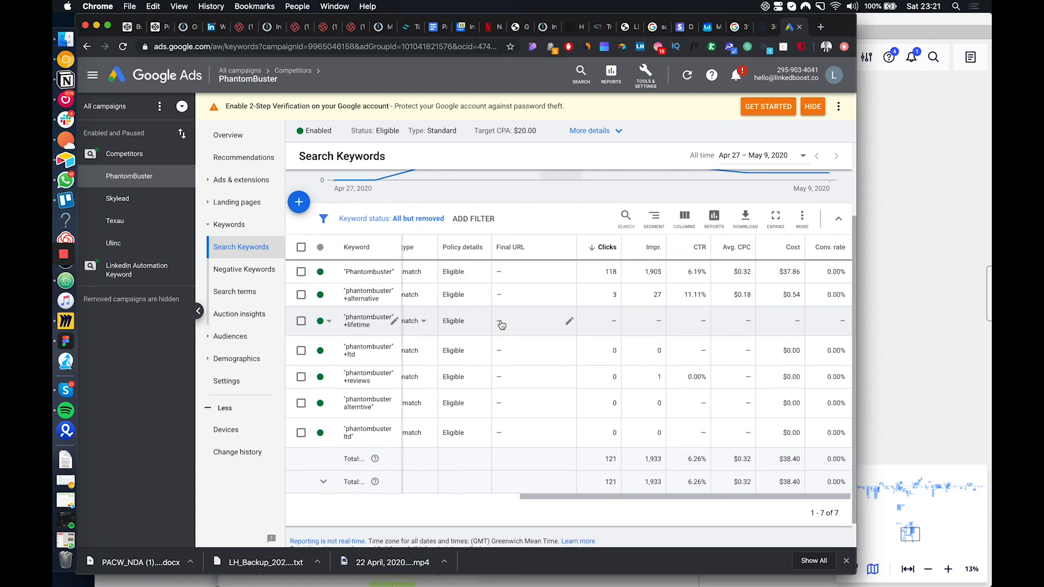
{"action": "scroll", "coordinate": [502, 325], "scroll_direction": "left", "scroll_amount": 3}
From the searches in the PhantomBuster overview, add "phantombuster instagram" as a phrase-match negative keyword for the Competitors campaign
{"action": "left_click", "coordinate": [228, 135]}
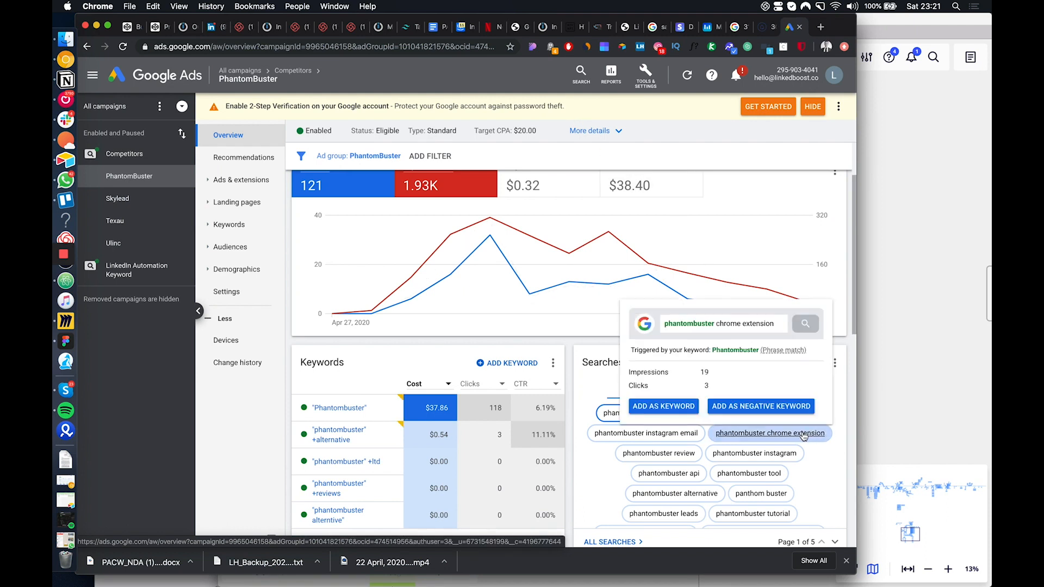
{"action": "scroll", "coordinate": [827, 501], "scroll_direction": "down", "scroll_amount": 1}
{"action": "scroll", "coordinate": [827, 501], "scroll_direction": "down", "scroll_amount": 2}
{"action": "mouse_move", "coordinate": [690, 459]}
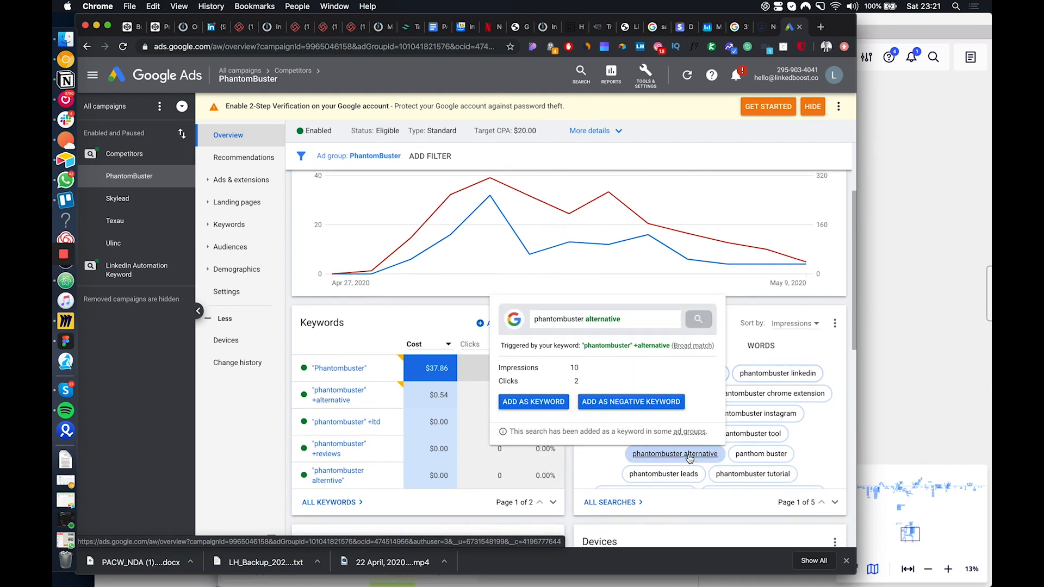
{"action": "mouse_move", "coordinate": [711, 414]}
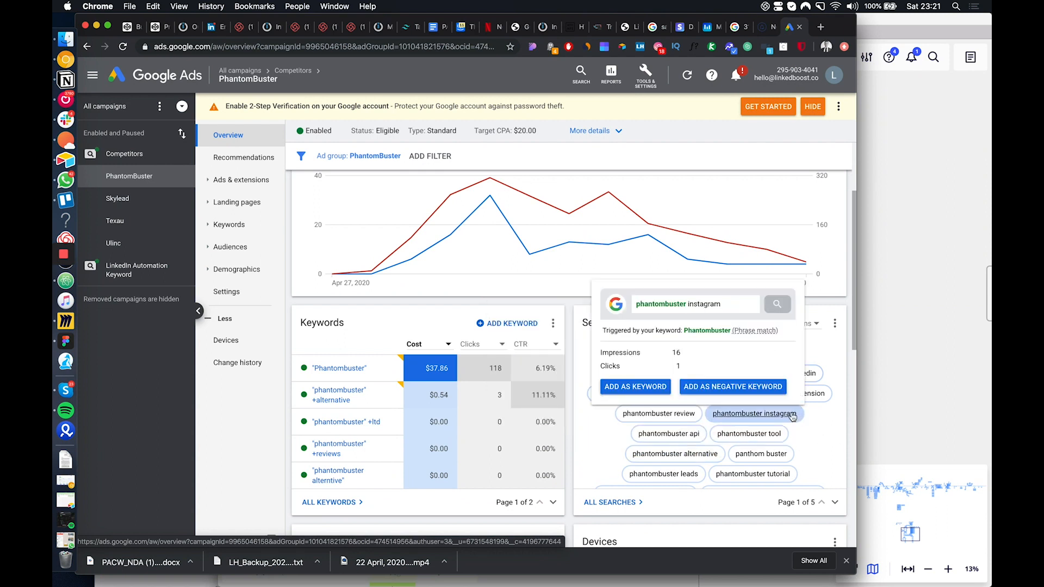
{"action": "left_click", "coordinate": [713, 386]}
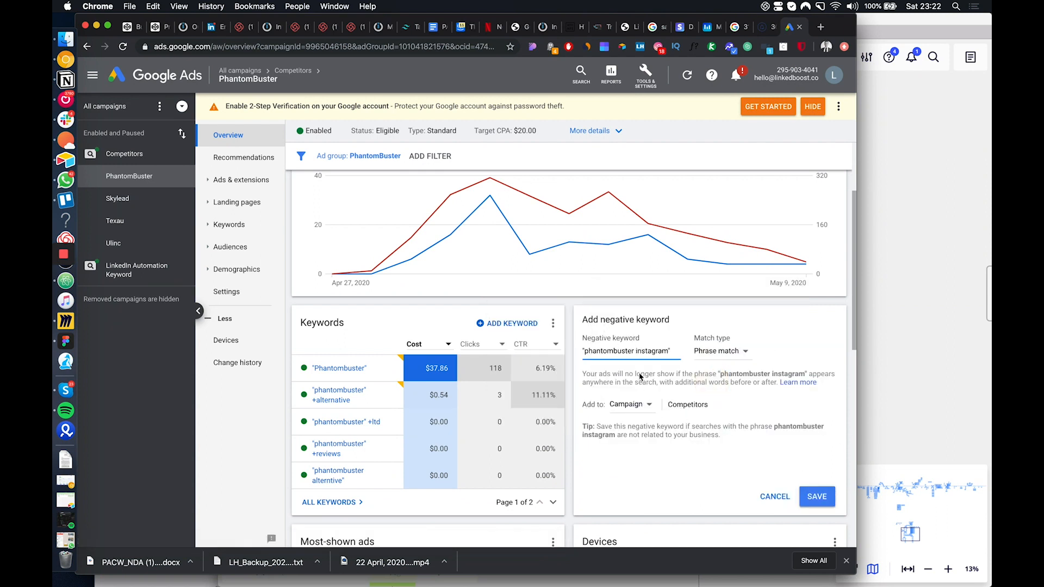
{"action": "left_click", "coordinate": [719, 354]}
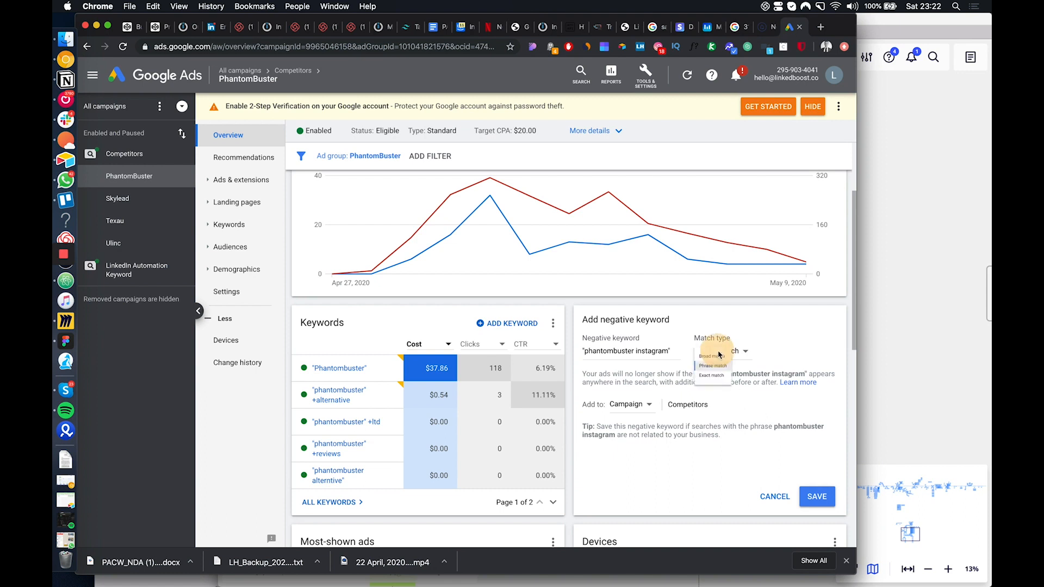
{"action": "left_click", "coordinate": [817, 496]}
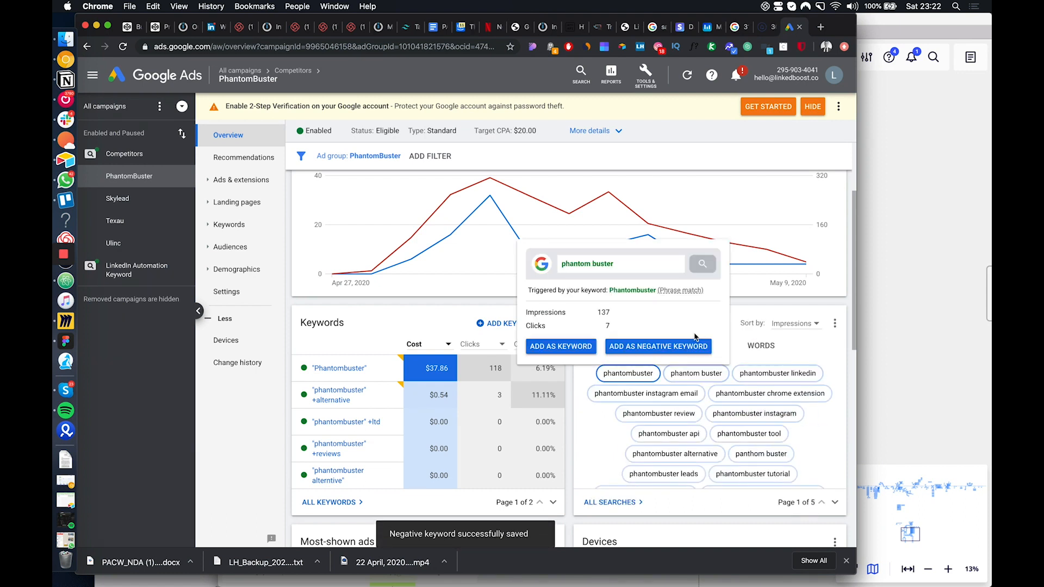
{"action": "left_click", "coordinate": [770, 393]}
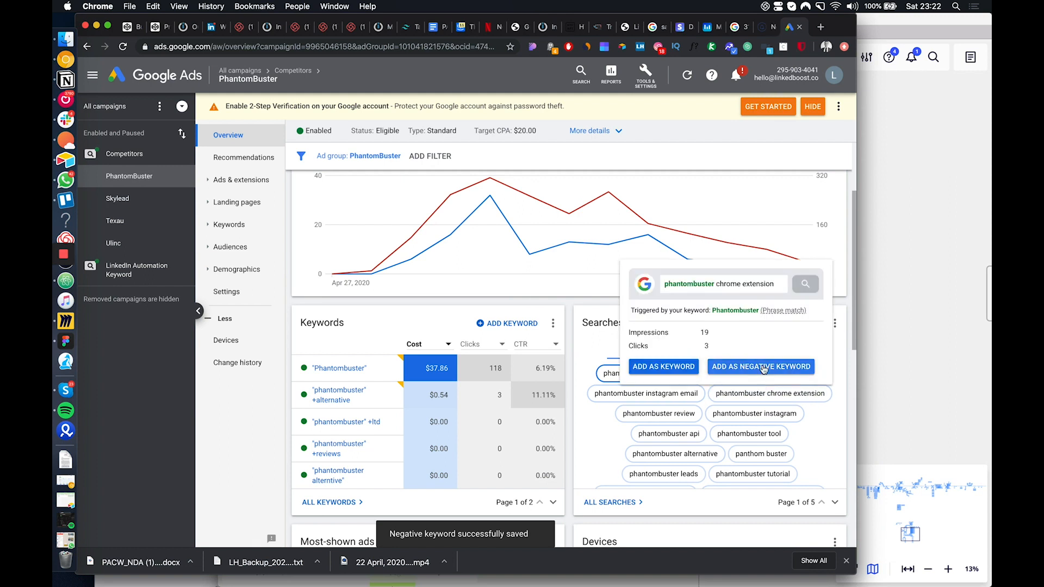
{"action": "left_click", "coordinate": [764, 364]}
{"action": "left_click", "coordinate": [775, 497]}
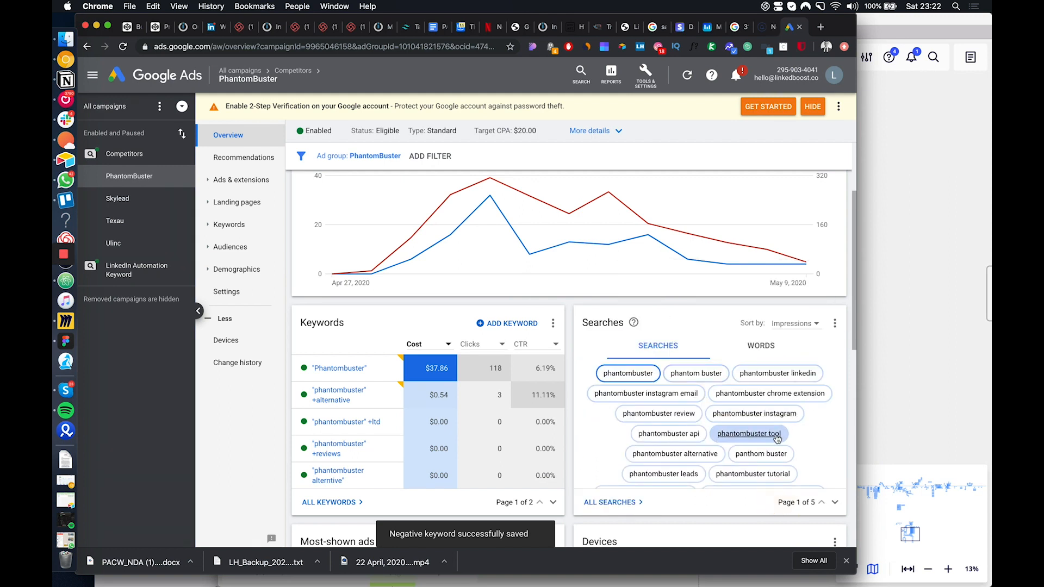
Review the rest of the PhantomBuster overview, covering searches, most-shown ads, devices, demographics, and day and hour
{"action": "left_click", "coordinate": [751, 433]}
{"action": "scroll", "coordinate": [773, 441], "scroll_direction": "down", "scroll_amount": 1}
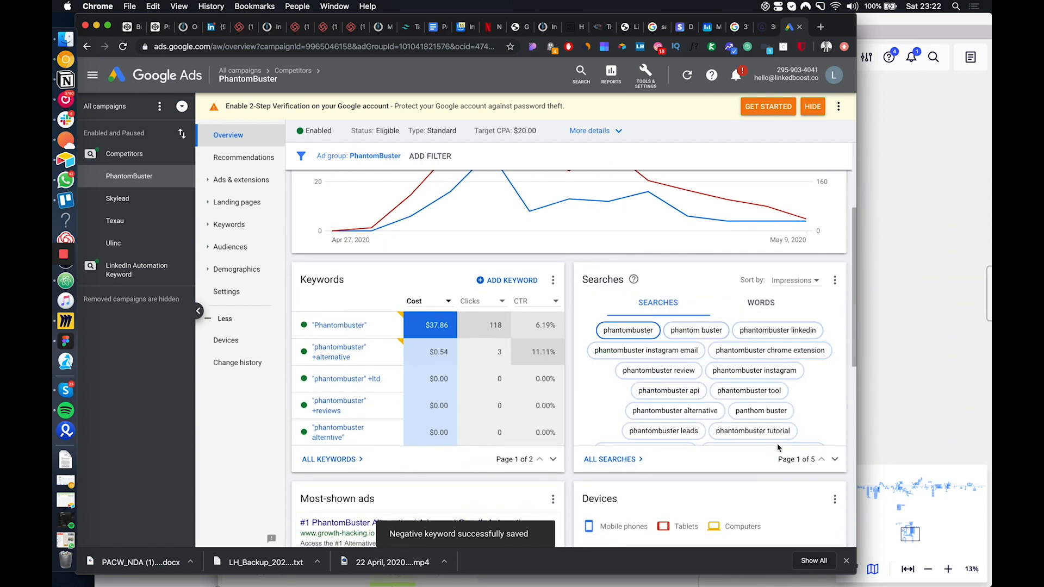
{"action": "scroll", "coordinate": [761, 442], "scroll_direction": "down", "scroll_amount": 4}
{"action": "scroll", "coordinate": [736, 442], "scroll_direction": "down", "scroll_amount": 5}
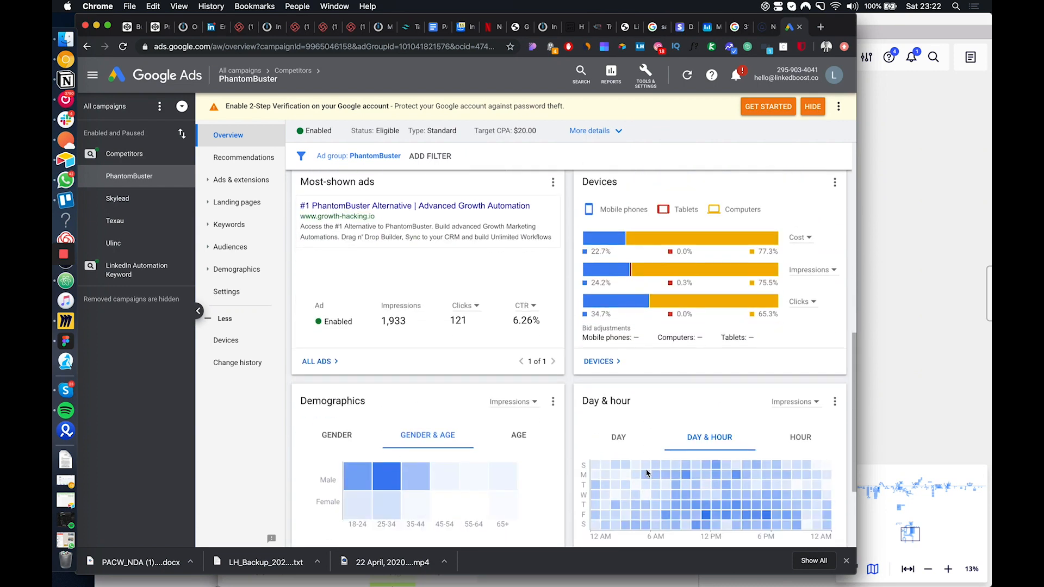
{"action": "scroll", "coordinate": [646, 474], "scroll_direction": "up", "scroll_amount": 9}
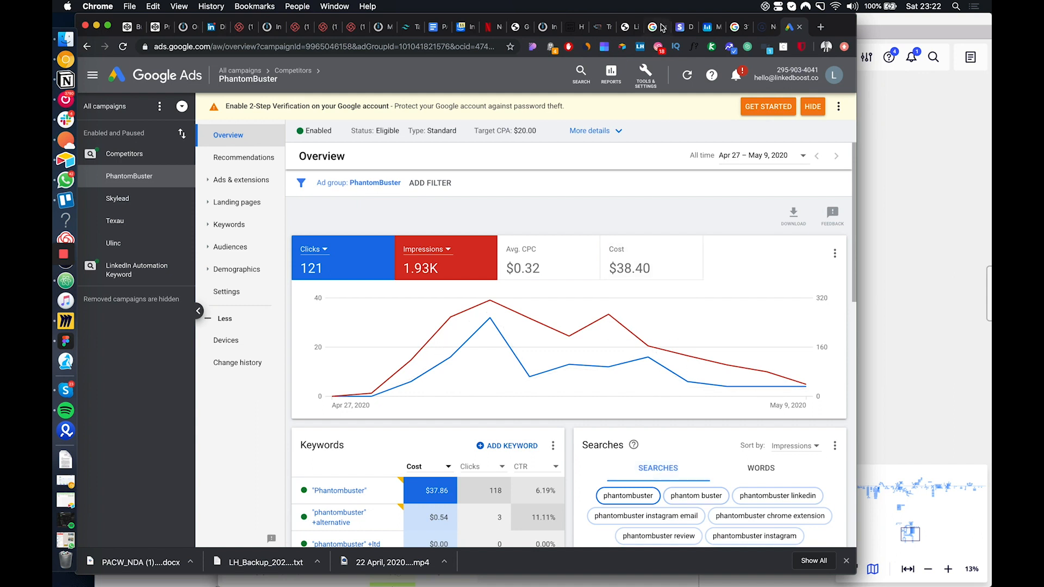
Find the open Integromat scenario "Outeach 2.5 (copy) (copy)" among the browser tabs and view its module flow
{"action": "left_click", "coordinate": [543, 27]}
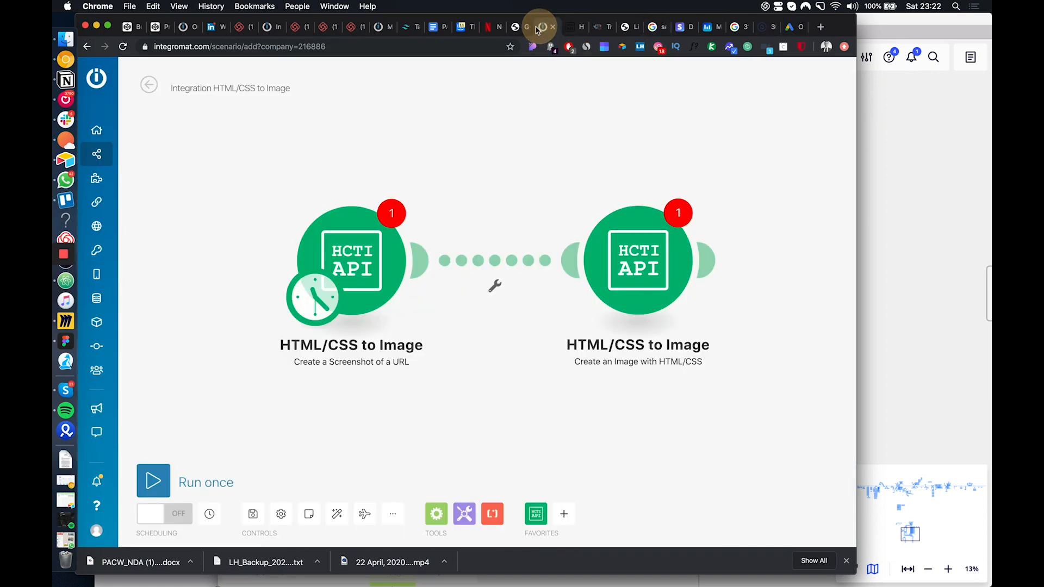
{"action": "left_click", "coordinate": [265, 28]}
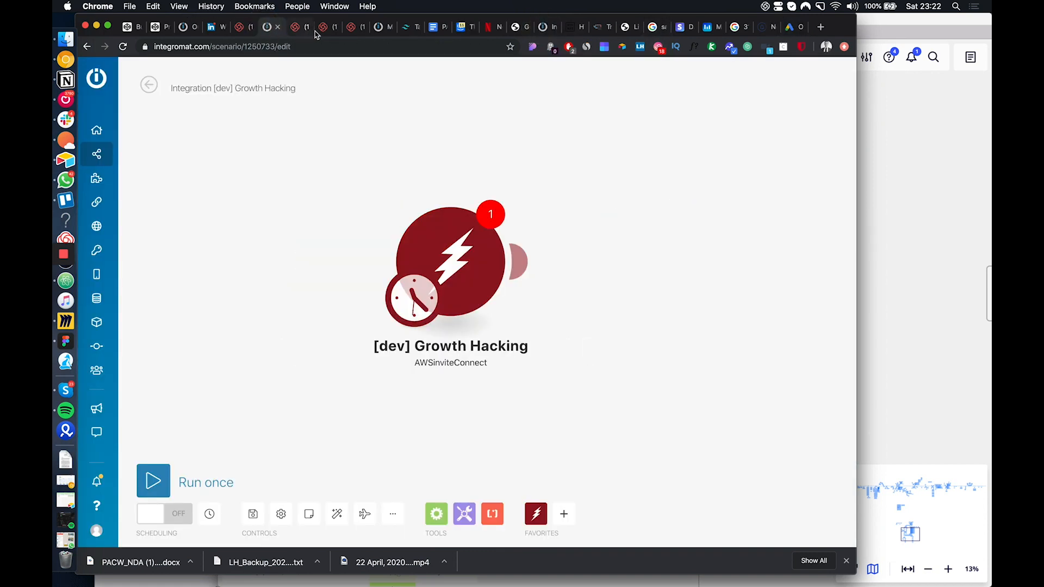
{"action": "left_click", "coordinate": [382, 28]}
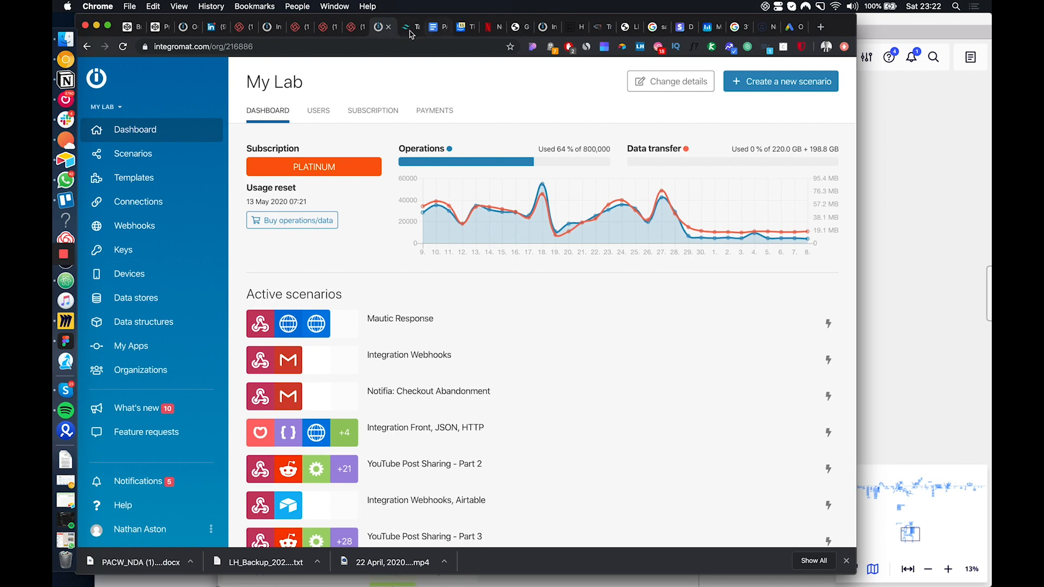
{"action": "left_click", "coordinate": [181, 32]}
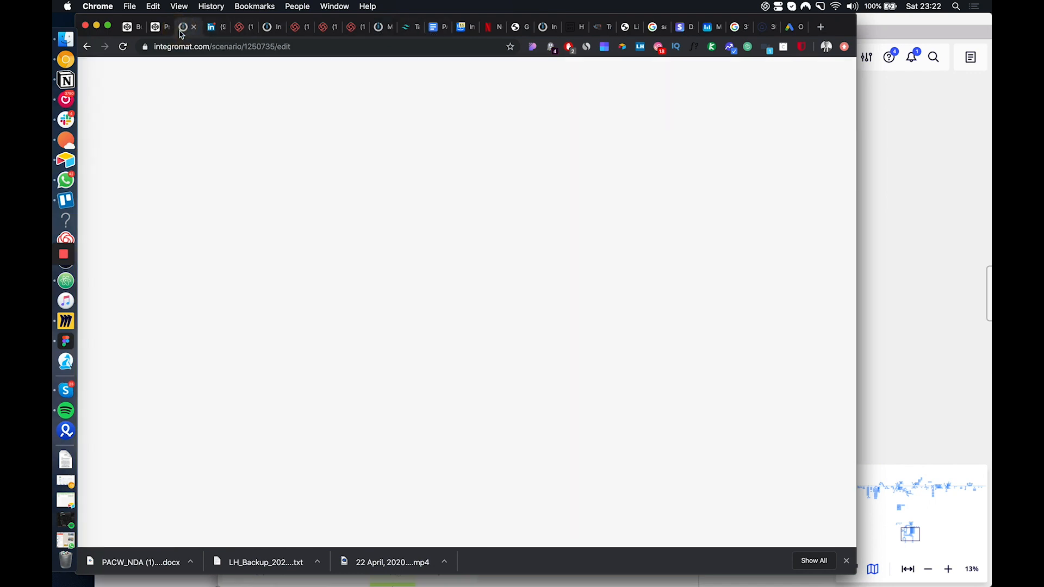
{"action": "scroll", "coordinate": [625, 277], "scroll_direction": "up", "scroll_amount": 2}
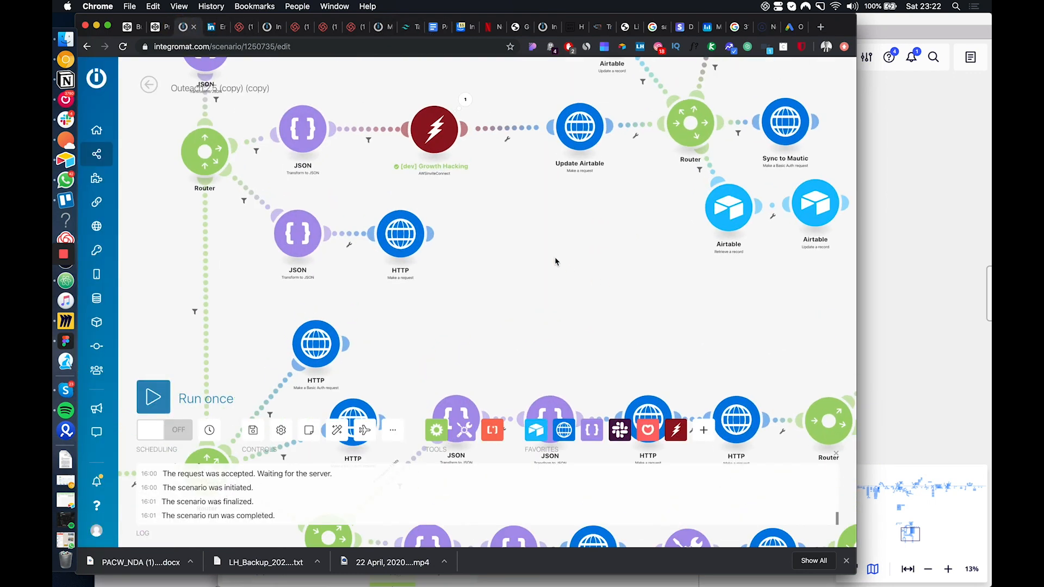
{"action": "right_click", "coordinate": [484, 252]}
{"action": "left_click", "coordinate": [526, 280]}
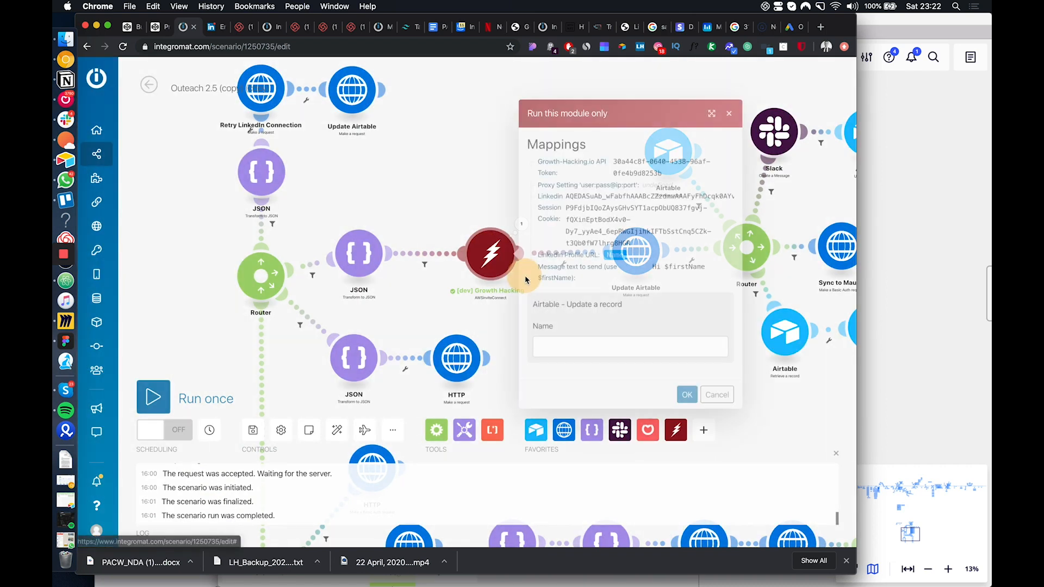
{"action": "left_click", "coordinate": [214, 27]}
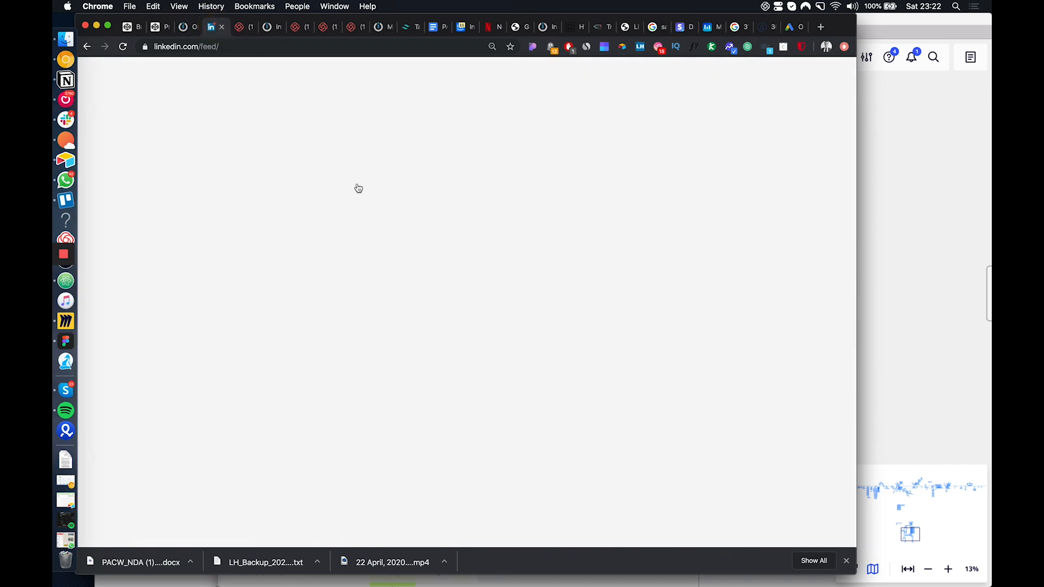
{"action": "scroll", "coordinate": [399, 259], "scroll_direction": "down", "scroll_amount": 5}
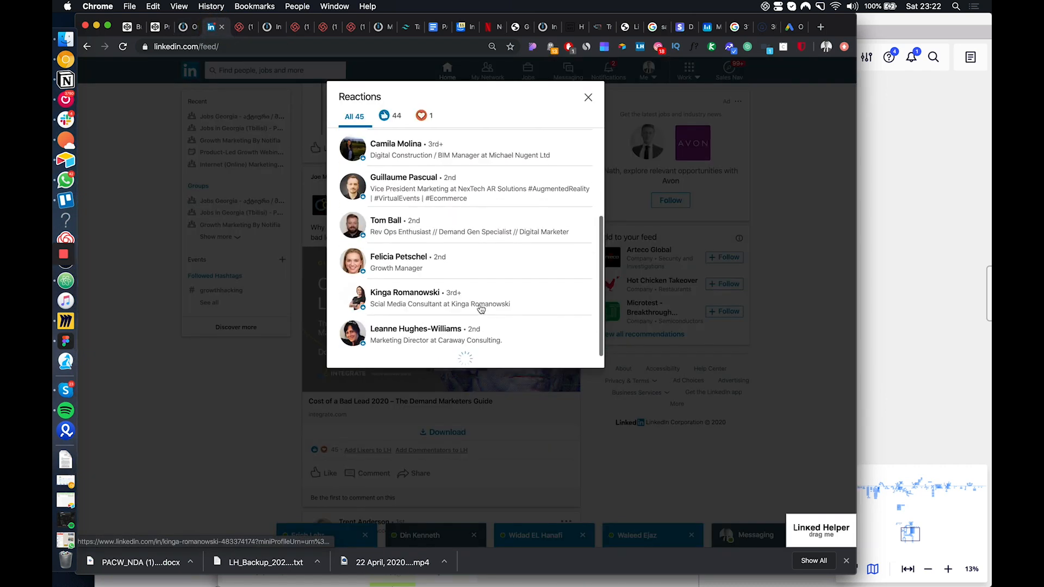
{"action": "right_click", "coordinate": [400, 259]}
{"action": "left_click", "coordinate": [419, 310]}
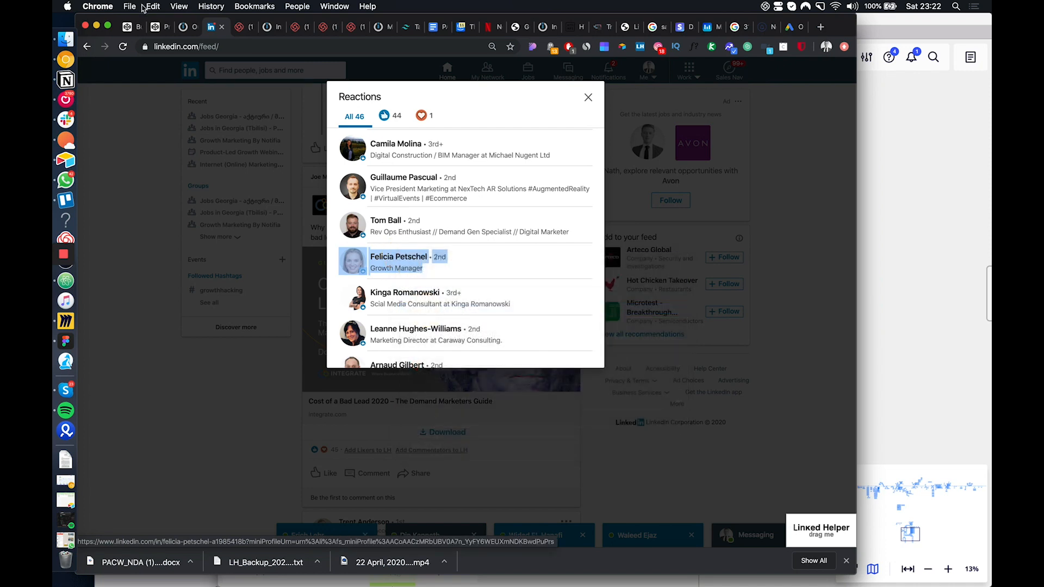
Paste the copied LinkedIn profile URL as the module's Name value, remove everything from the question mark onward, and run the module
{"action": "left_click", "coordinate": [184, 27]}
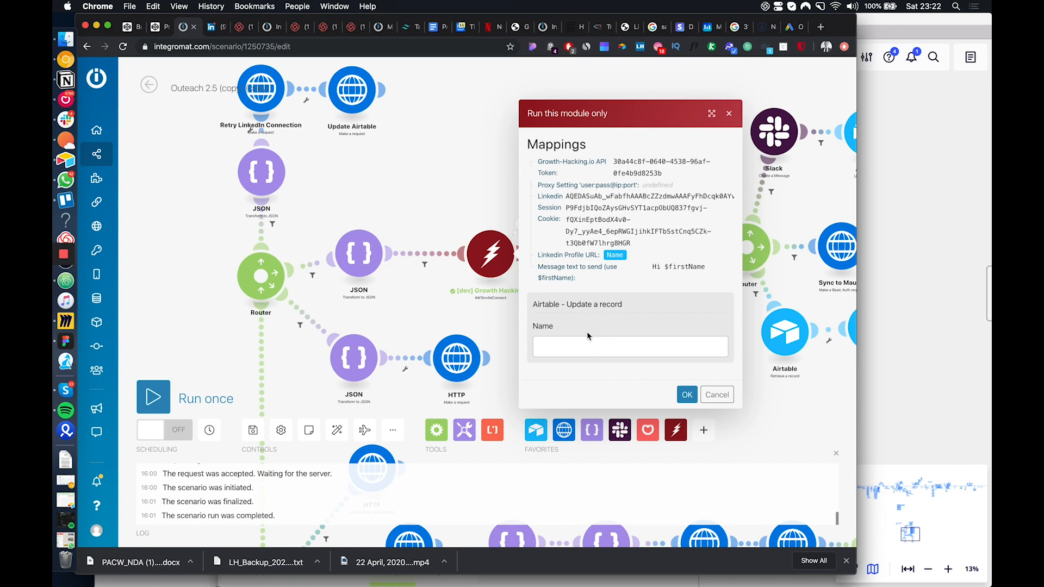
{"action": "left_click", "coordinate": [636, 342]}
{"action": "key", "text": "super+v"}
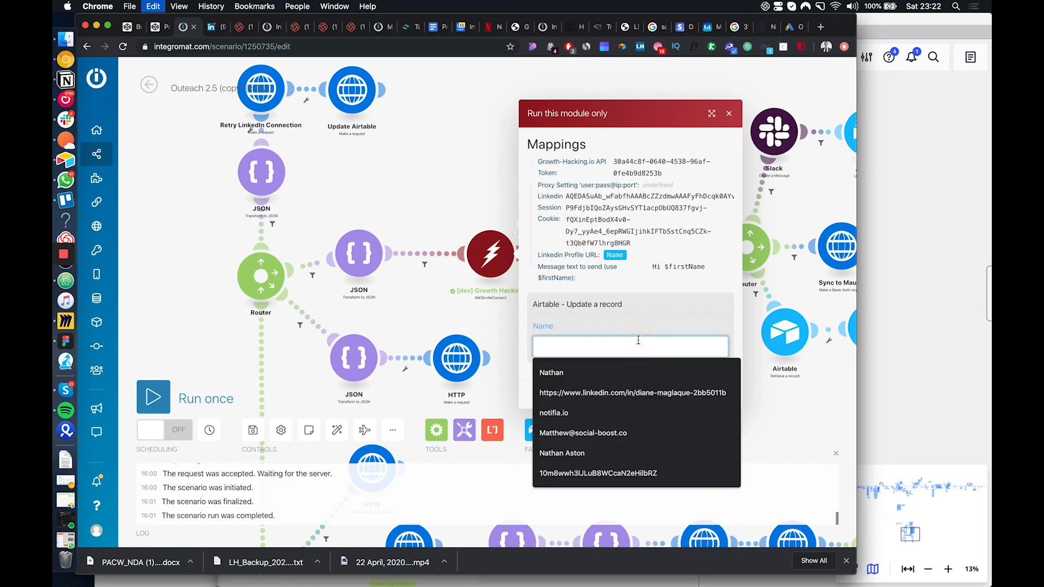
{"action": "double_click", "coordinate": [637, 345]}
{"action": "left_click", "coordinate": [622, 349]}
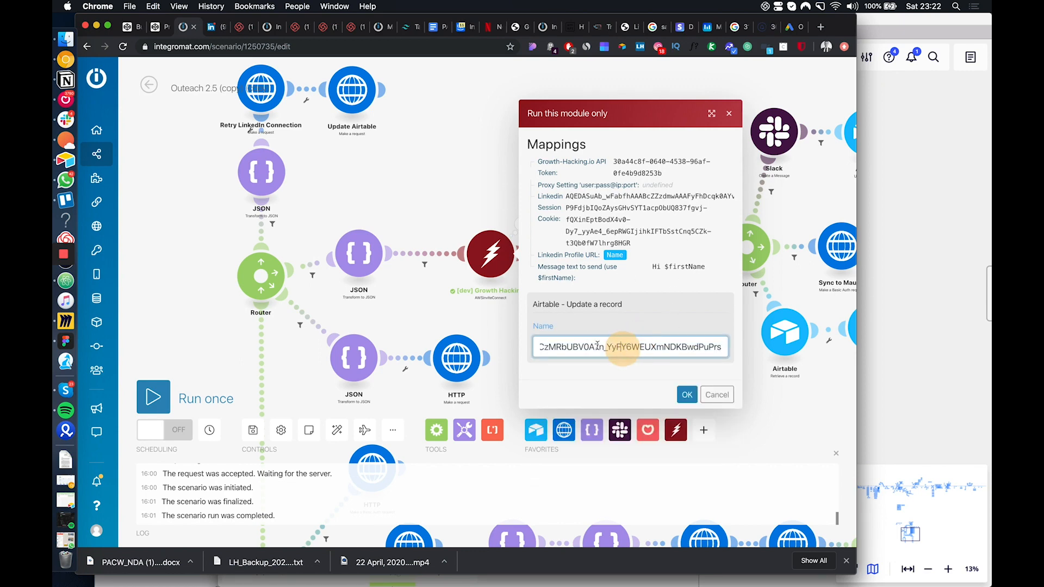
{"action": "left_click_drag", "start_coordinate": [597, 346], "coordinate": [560, 347]}
{"action": "left_click", "coordinate": [601, 348]}
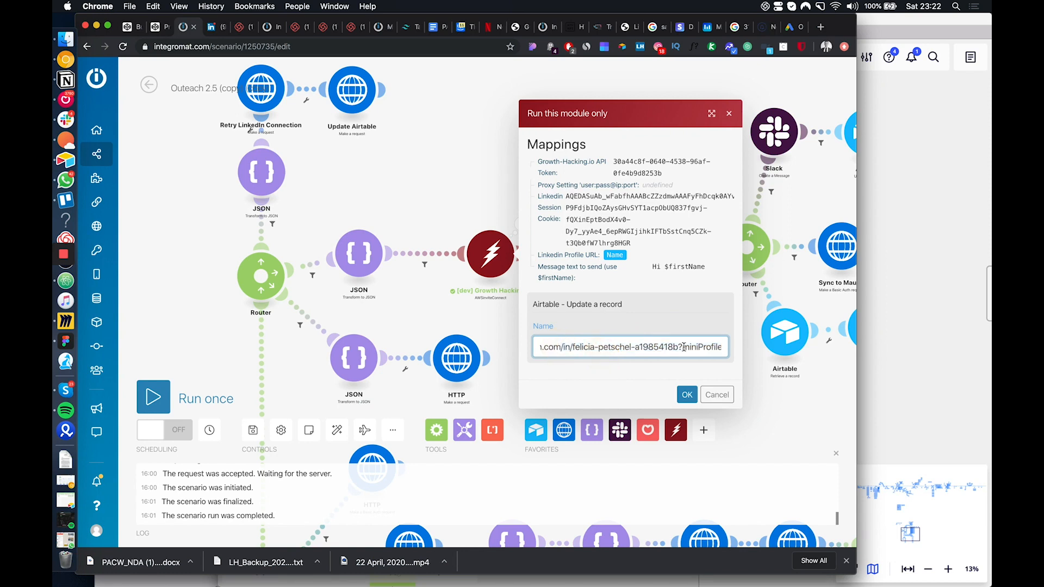
{"action": "left_click_drag", "start_coordinate": [685, 347], "coordinate": [753, 344]}
{"action": "key", "text": "BackSpace"}
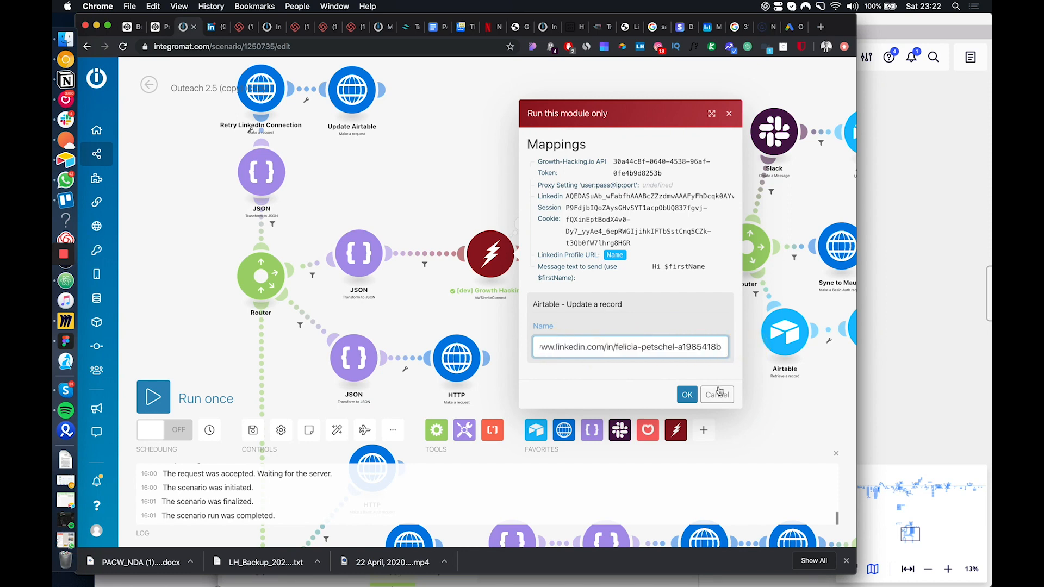
{"action": "left_click", "coordinate": [687, 394]}
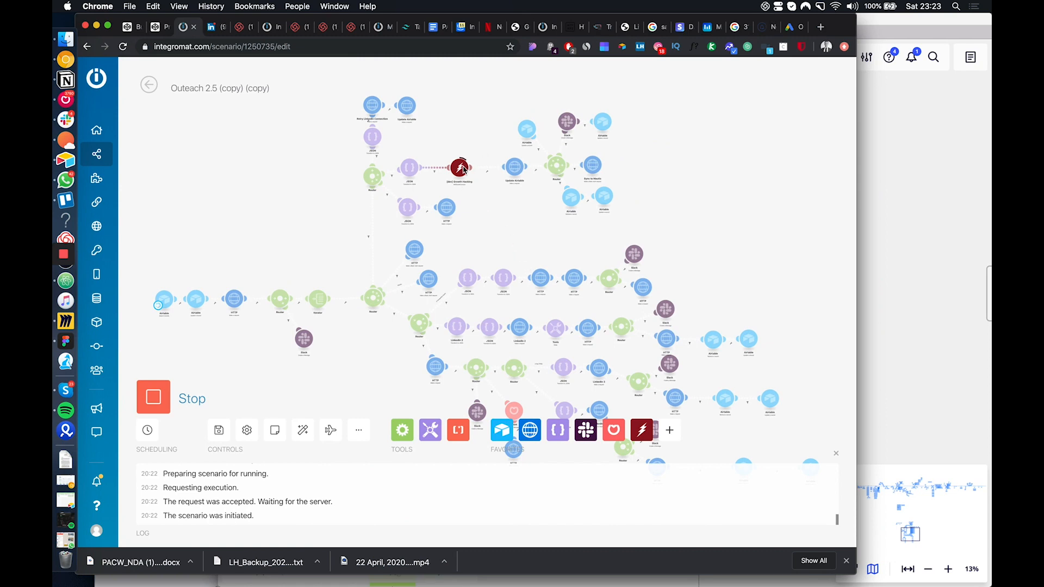
Examine the Growth Hacking module's run, expanding the output result to check its status and message
{"action": "scroll", "coordinate": [464, 170], "scroll_direction": "up", "scroll_amount": 5}
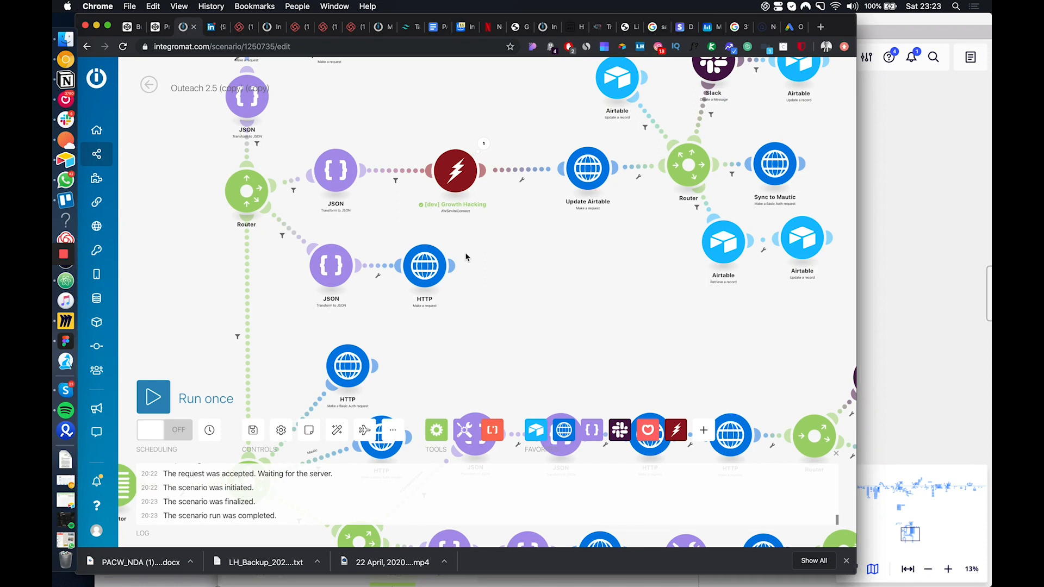
{"action": "left_click", "coordinate": [483, 146]}
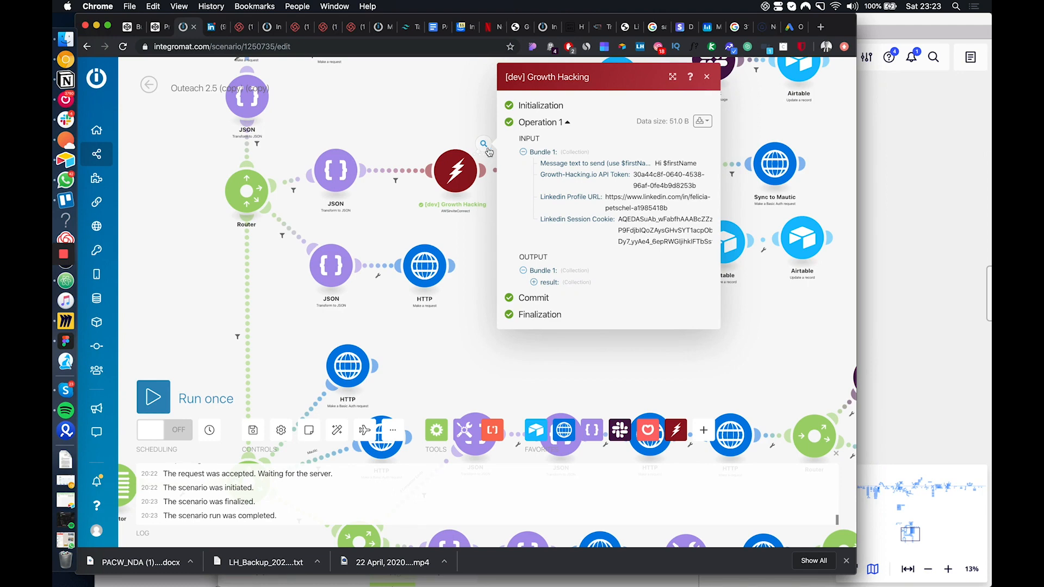
{"action": "left_click", "coordinate": [545, 282]}
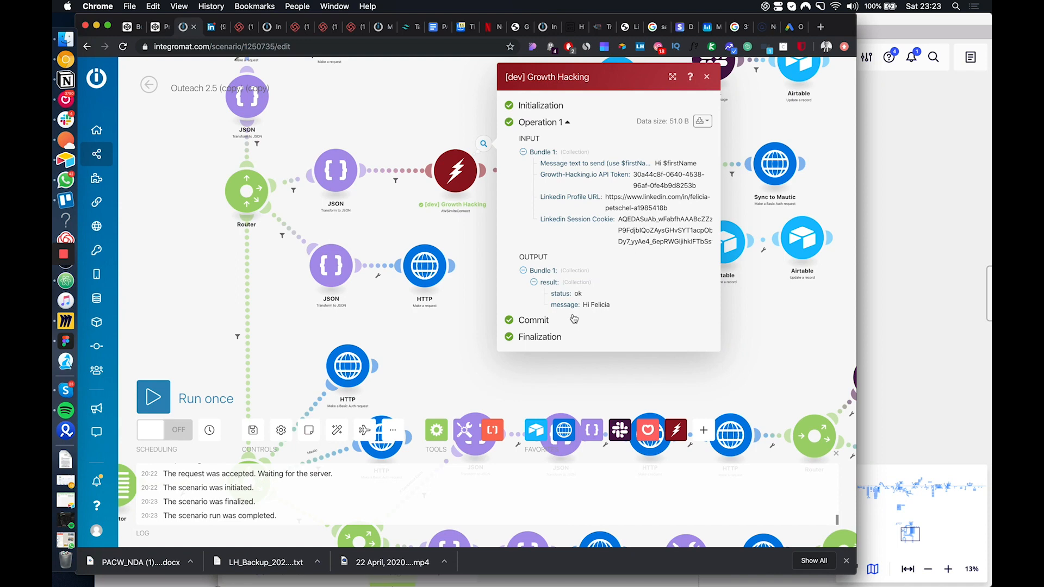
{"action": "left_click_drag", "start_coordinate": [612, 303], "coordinate": [550, 298]}
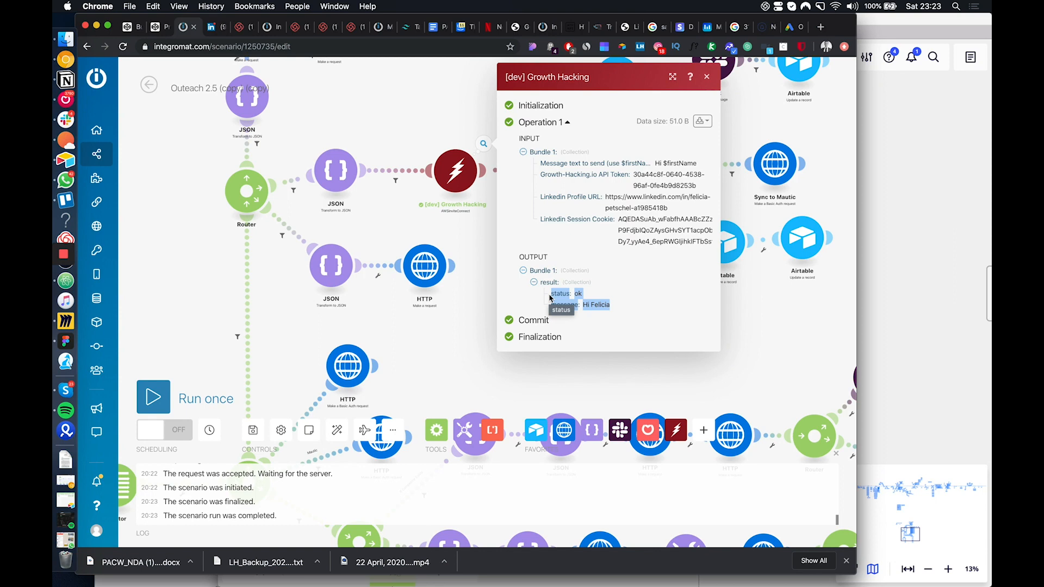
{"action": "left_click", "coordinate": [608, 311]}
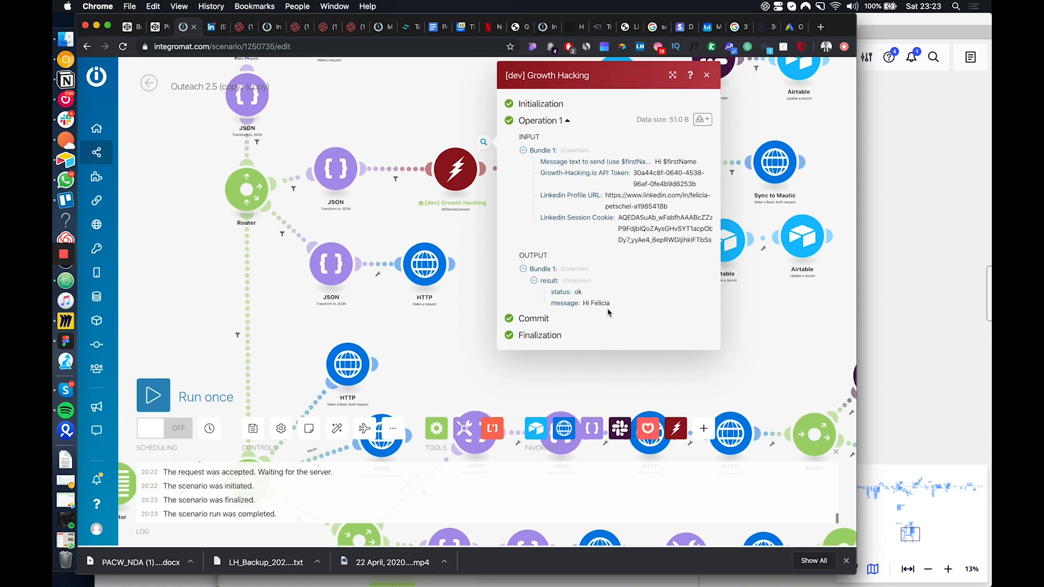
{"action": "left_click", "coordinate": [458, 333]}
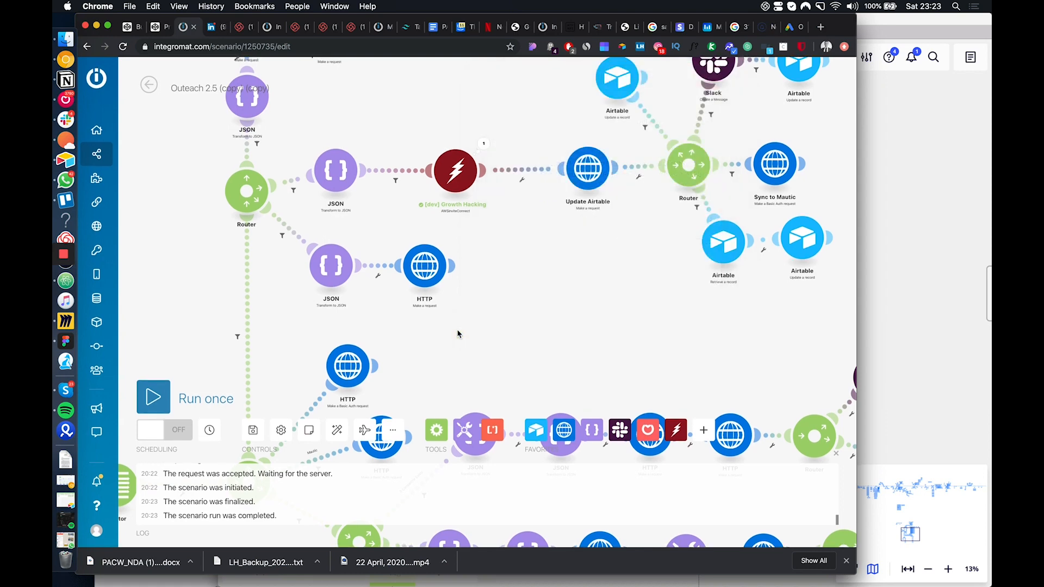
{"action": "scroll", "coordinate": [457, 333], "scroll_direction": "down", "scroll_amount": 3}
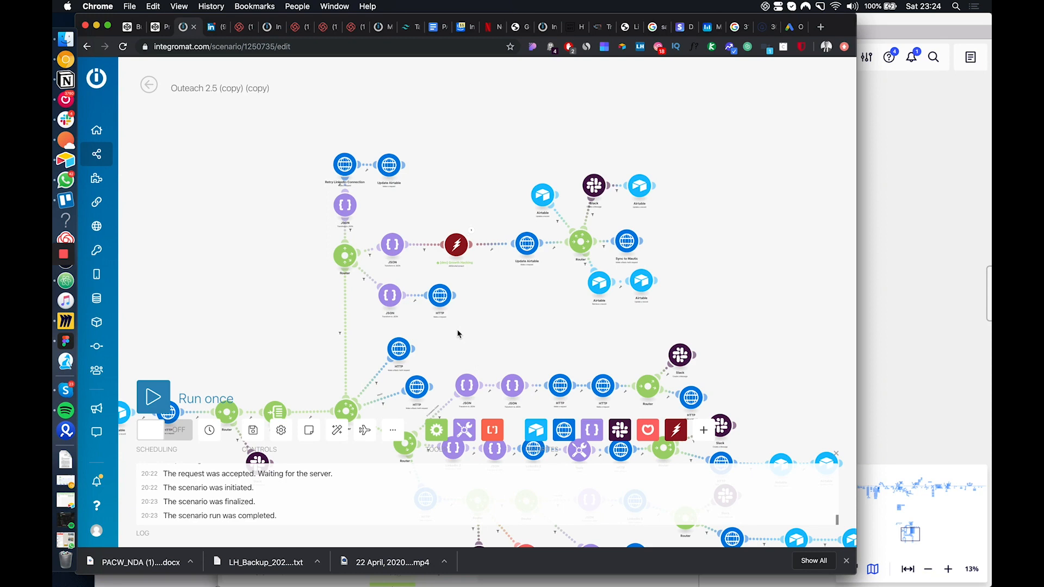
{"action": "scroll", "coordinate": [514, 289], "scroll_direction": "down", "scroll_amount": 3}
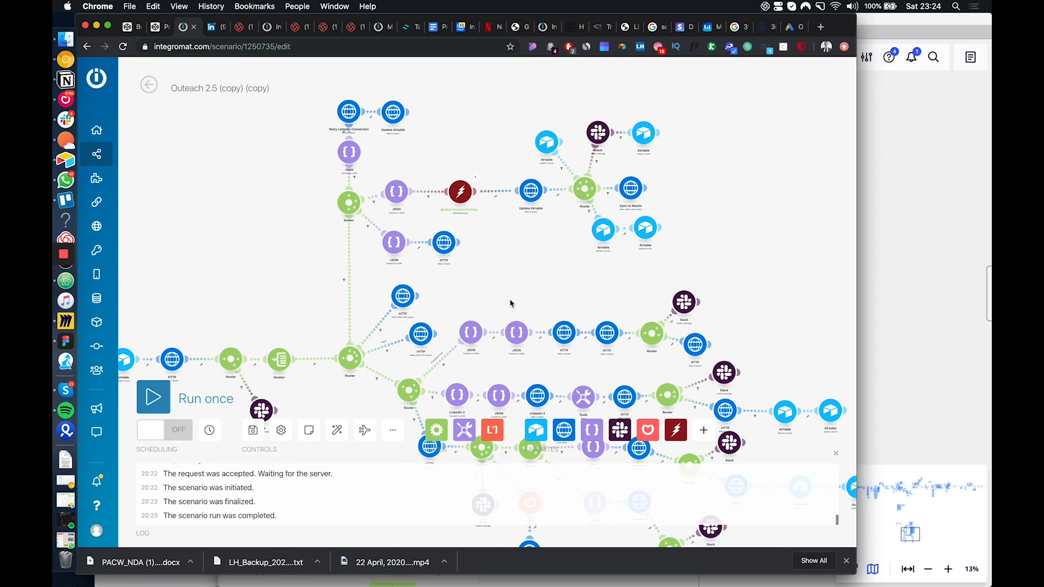
{"action": "left_click_drag", "start_coordinate": [510, 305], "coordinate": [551, 255]}
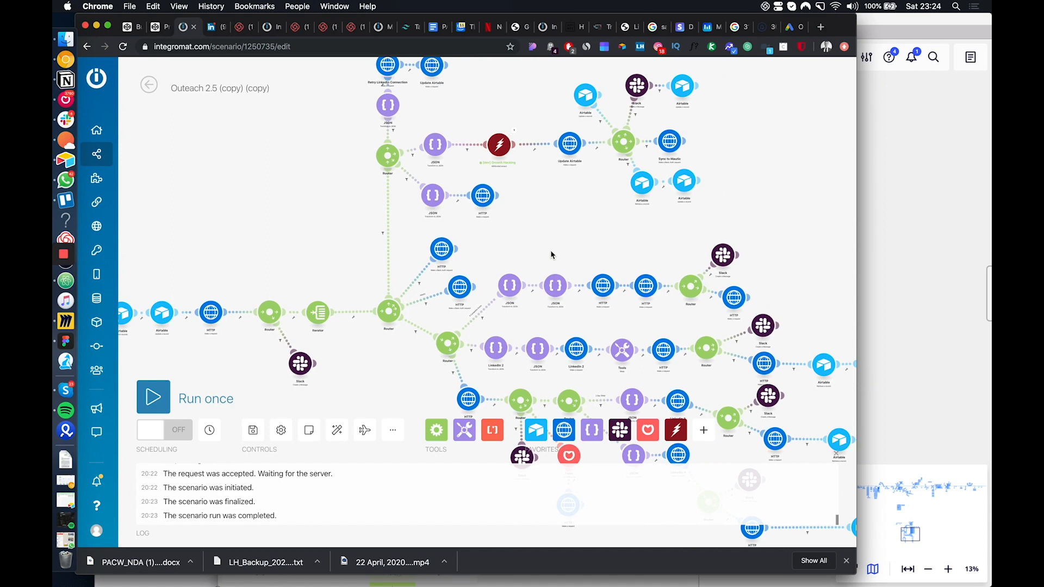
Switch to the Notifia board in Miro, review the lead flow from sources to LinkedIn and email outreach, and nudge the Create Rebrandly Link box left
{"action": "left_click", "coordinate": [915, 293]}
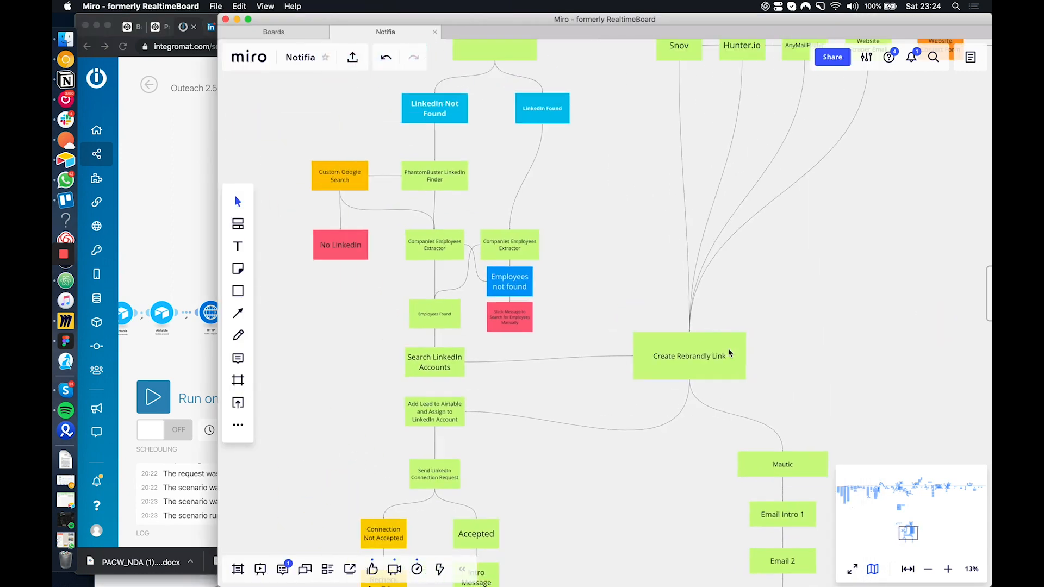
{"action": "scroll", "coordinate": [730, 354], "scroll_direction": "up", "scroll_amount": 5}
{"action": "scroll", "coordinate": [590, 263], "scroll_direction": "right", "scroll_amount": 4}
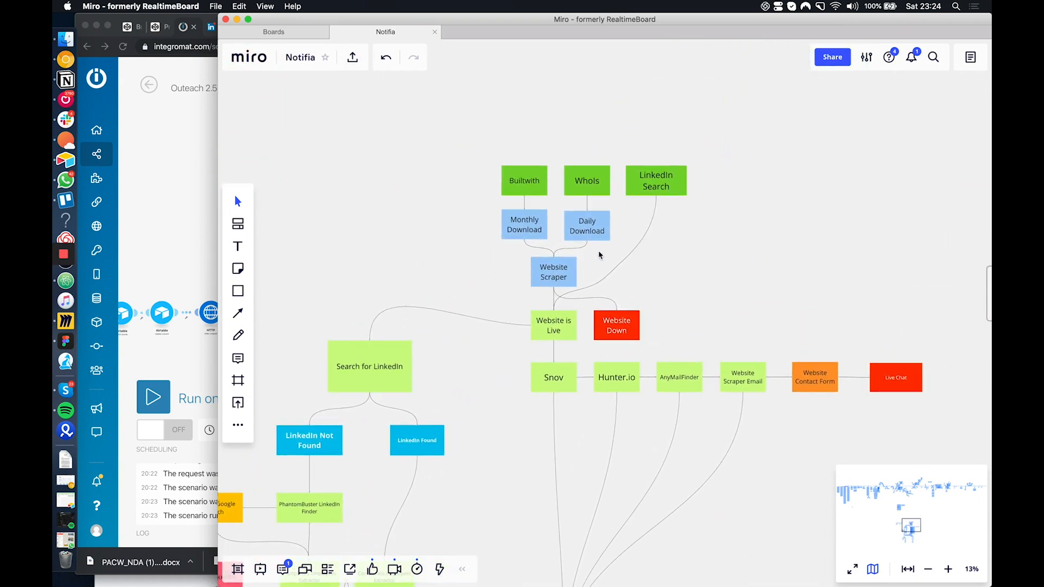
{"action": "scroll", "coordinate": [641, 263], "scroll_direction": "down", "scroll_amount": 10}
{"action": "scroll", "coordinate": [642, 265], "scroll_direction": "down", "scroll_amount": 5, "text": "ctrl"}
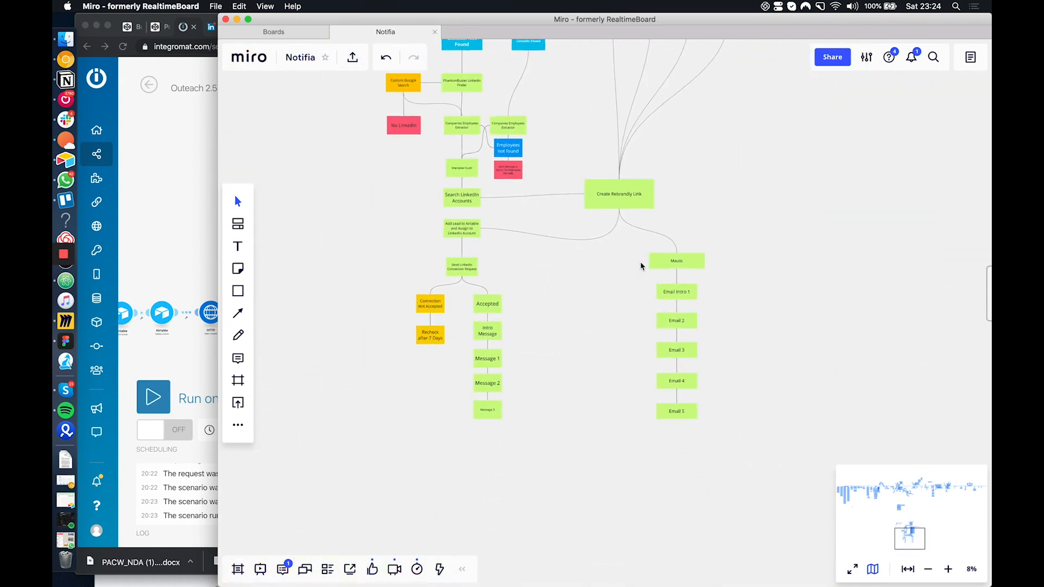
{"action": "scroll", "coordinate": [641, 266], "scroll_direction": "up", "scroll_amount": 1, "text": "ctrl"}
{"action": "scroll", "coordinate": [641, 266], "scroll_direction": "up", "scroll_amount": 10}
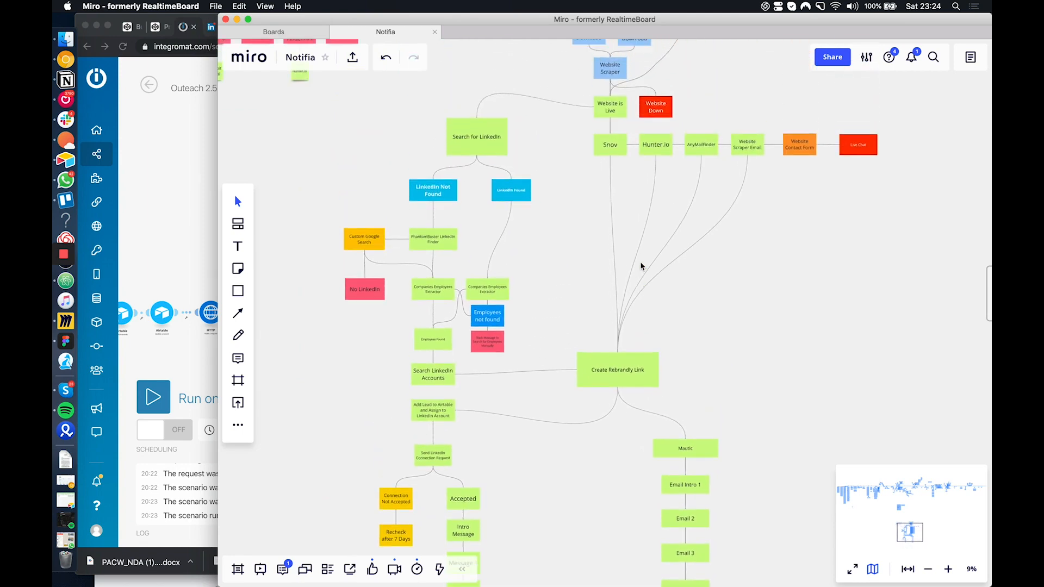
{"action": "scroll", "coordinate": [642, 267], "scroll_direction": "right", "scroll_amount": 2}
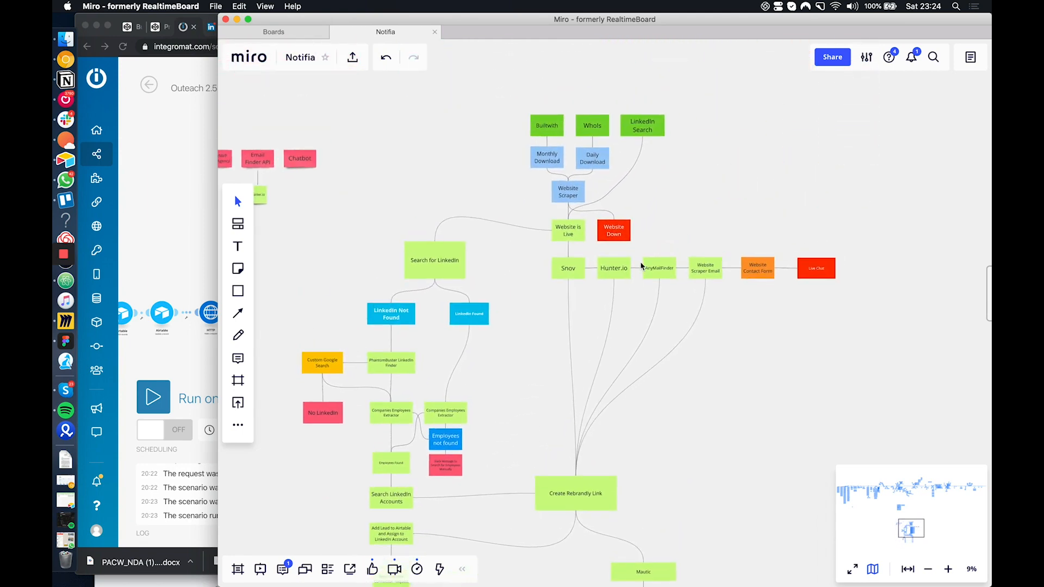
{"action": "scroll", "coordinate": [641, 266], "scroll_direction": "down", "scroll_amount": 5}
{"action": "scroll", "coordinate": [641, 266], "scroll_direction": "left", "scroll_amount": 2}
{"action": "scroll", "coordinate": [641, 266], "scroll_direction": "down", "scroll_amount": 4}
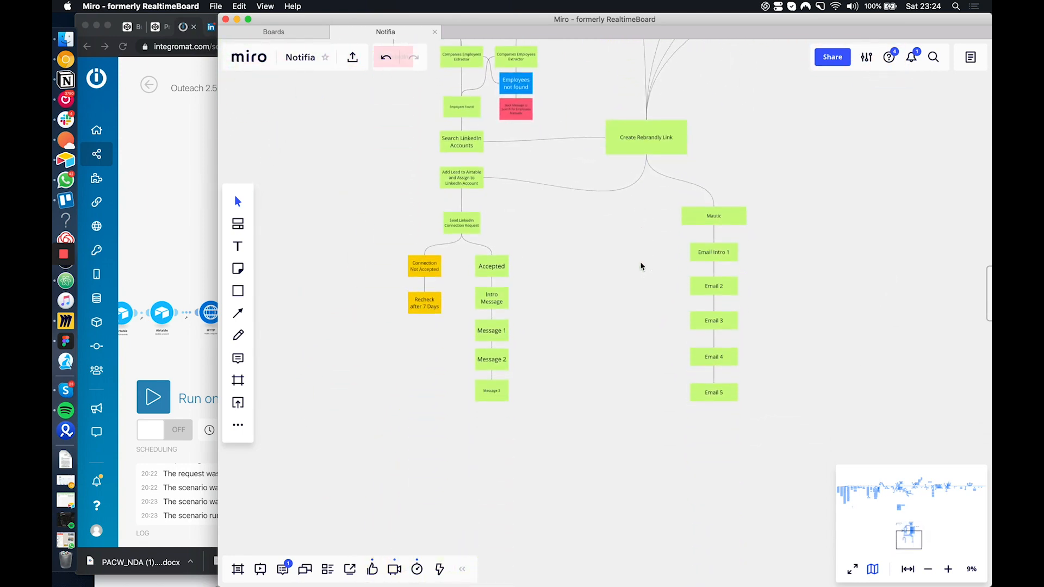
{"action": "scroll", "coordinate": [641, 266], "scroll_direction": "up", "scroll_amount": 8}
{"action": "scroll", "coordinate": [642, 266], "scroll_direction": "right", "scroll_amount": 4}
{"action": "scroll", "coordinate": [642, 266], "scroll_direction": "left", "scroll_amount": 5}
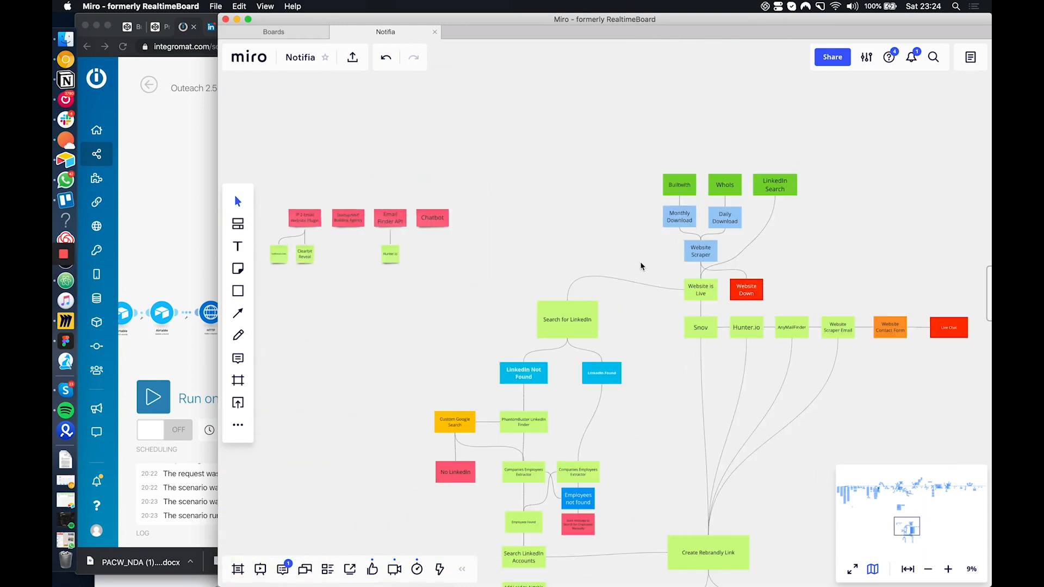
{"action": "scroll", "coordinate": [641, 266], "scroll_direction": "down", "scroll_amount": 4}
{"action": "scroll", "coordinate": [641, 266], "scroll_direction": "right", "scroll_amount": 5}
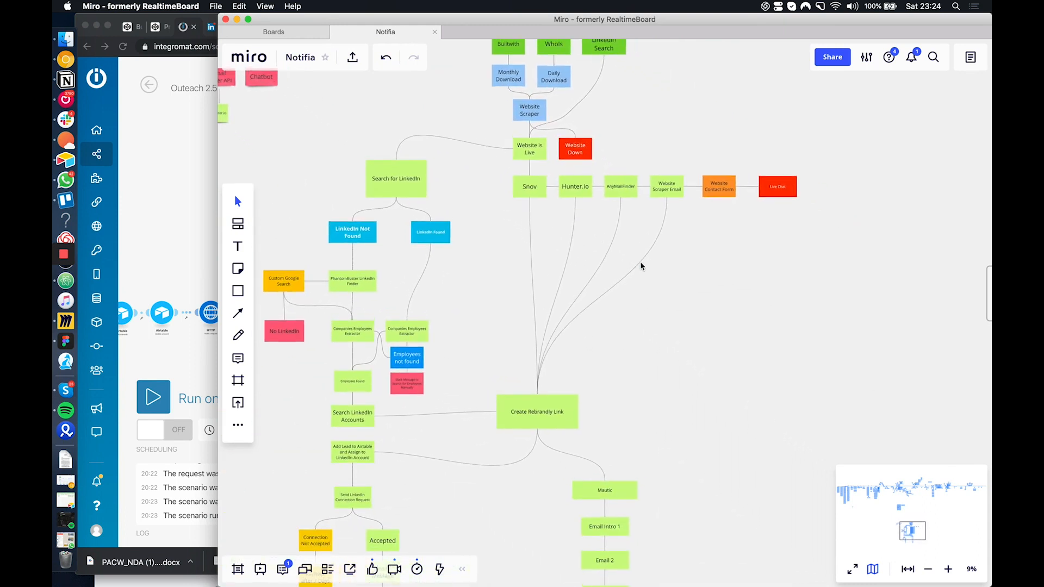
{"action": "scroll", "coordinate": [641, 266], "scroll_direction": "up", "scroll_amount": 1}
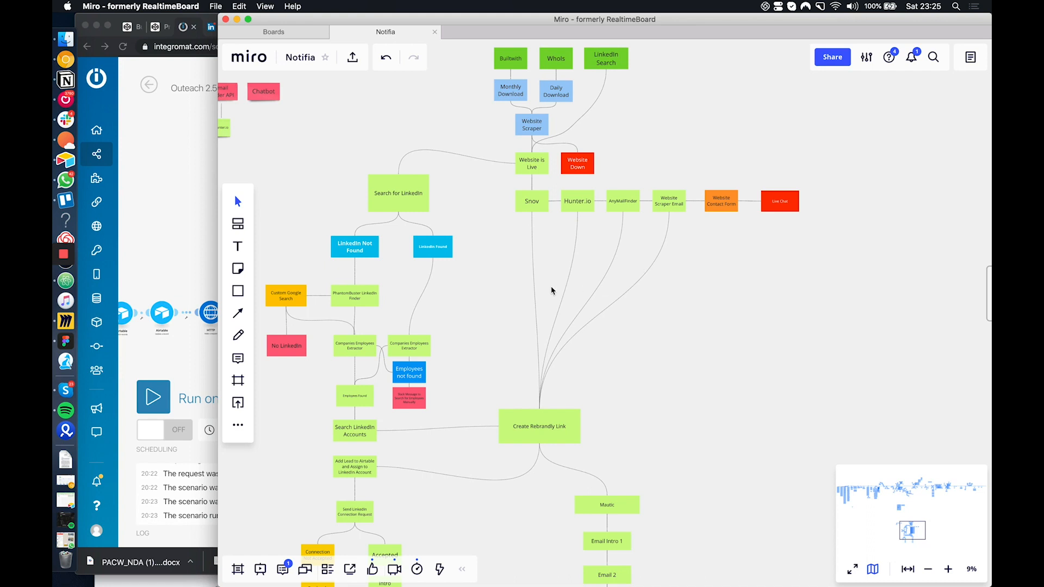
{"action": "left_click_drag", "start_coordinate": [545, 425], "coordinate": [540, 427]}
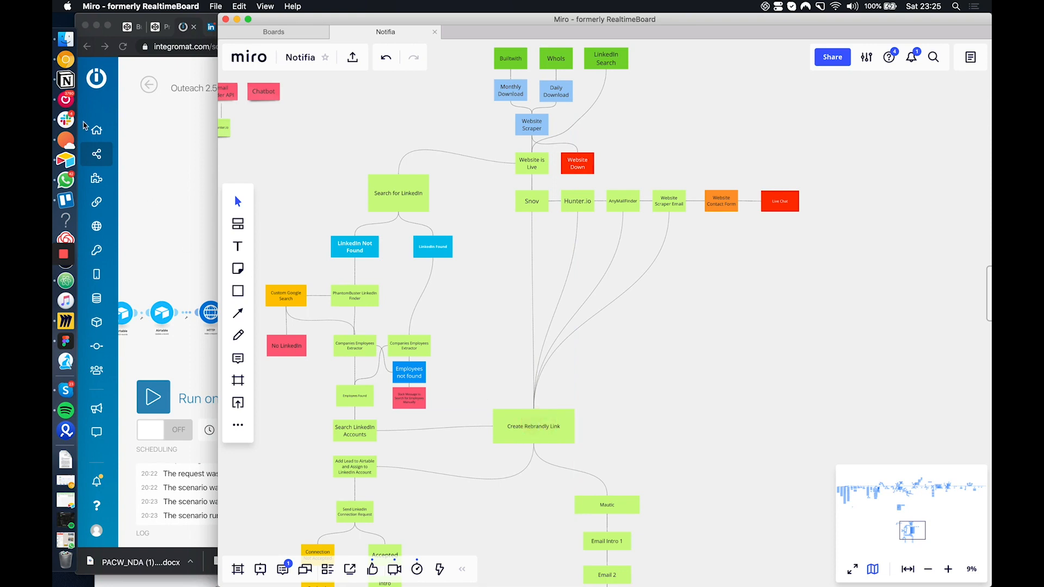
Switch to Slack and view the #automations channel in the Growth Hacking workspace
{"action": "left_click", "coordinate": [66, 119]}
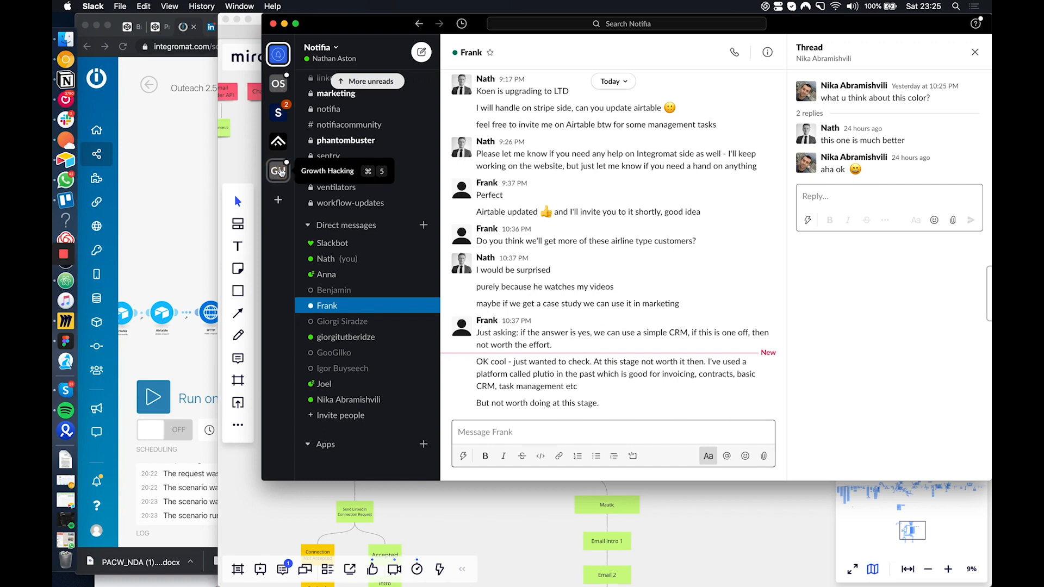
{"action": "left_click", "coordinate": [279, 171]}
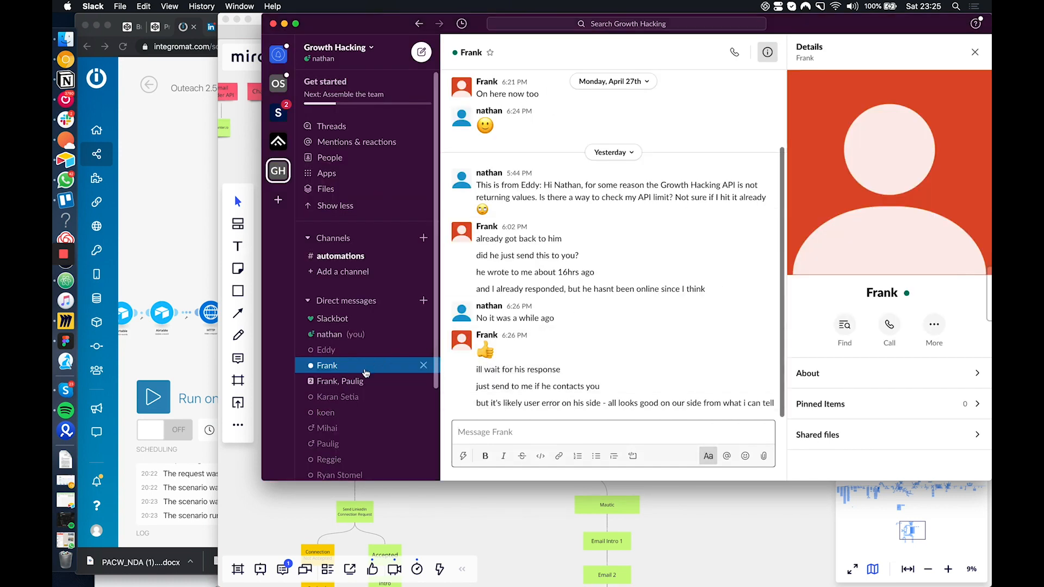
{"action": "scroll", "coordinate": [366, 373], "scroll_direction": "down", "scroll_amount": 3}
{"action": "scroll", "coordinate": [366, 373], "scroll_direction": "up", "scroll_amount": 3}
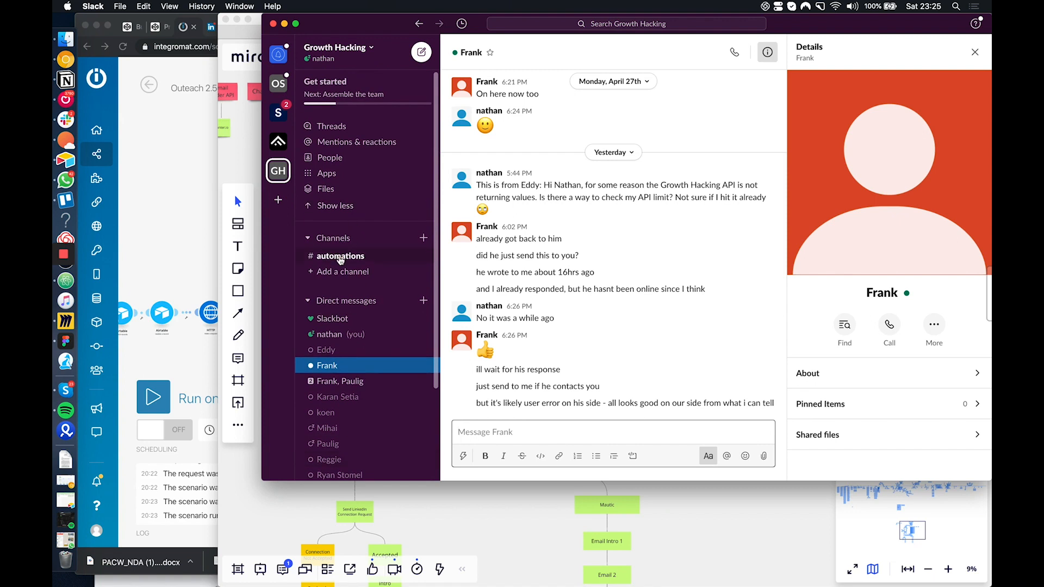
{"action": "left_click", "coordinate": [338, 256]}
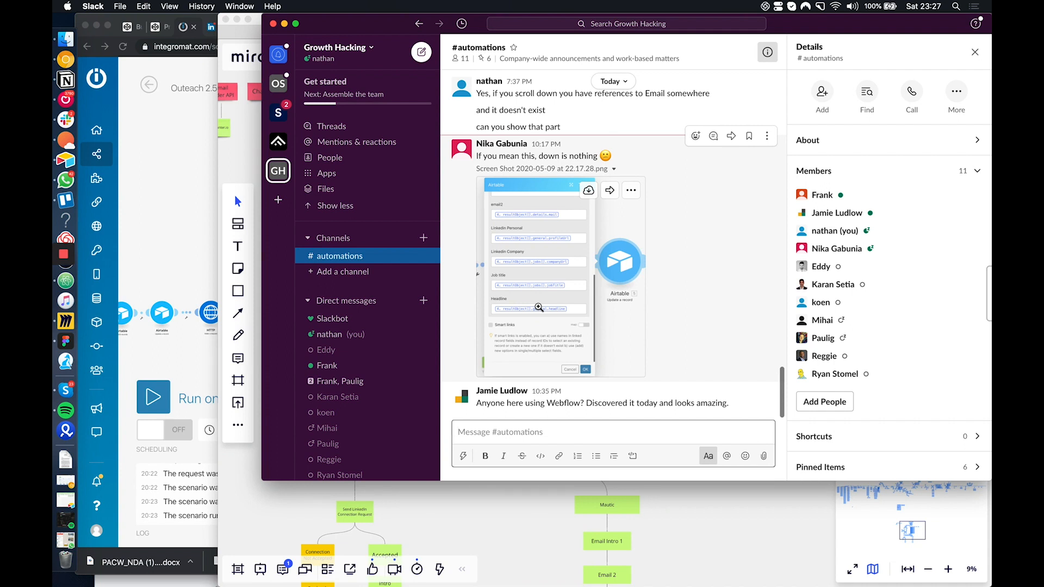
Switch to Chrome and open youtube.com in a new tab
{"action": "left_click", "coordinate": [197, 203]}
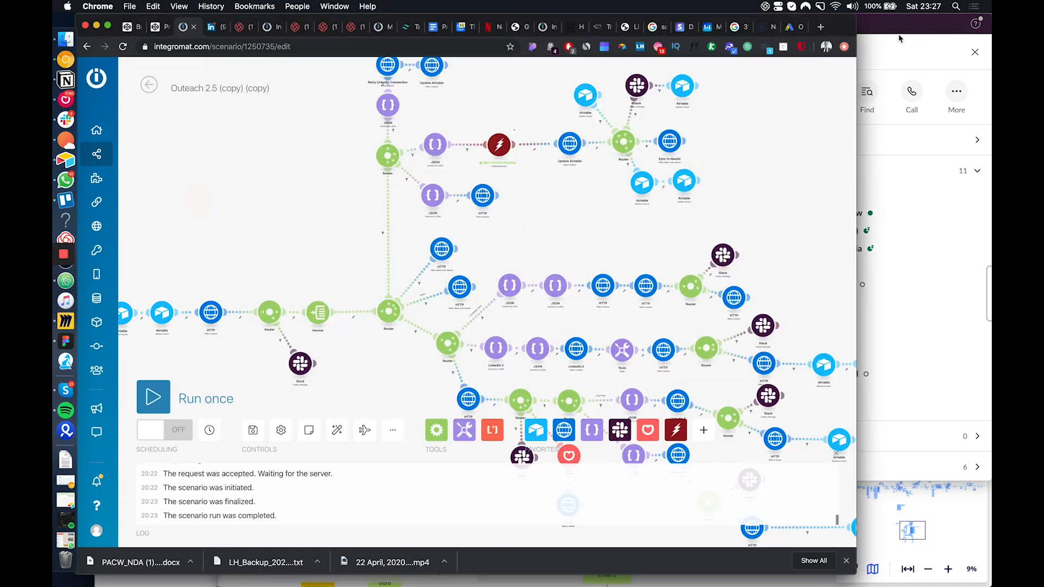
{"action": "left_click", "coordinate": [822, 27]}
{"action": "type", "text": "youtube.com"}
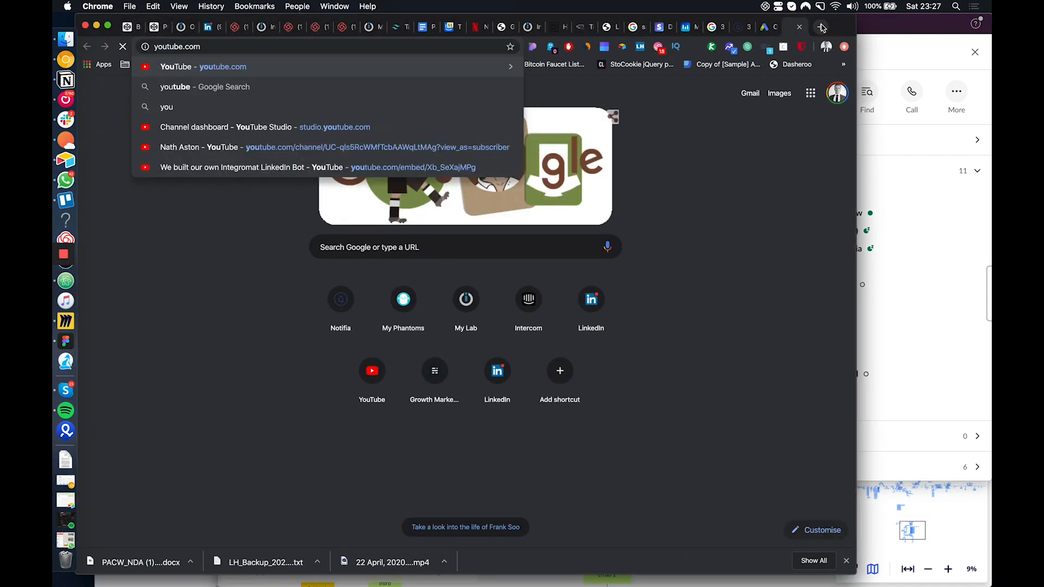
{"action": "key", "text": "Return"}
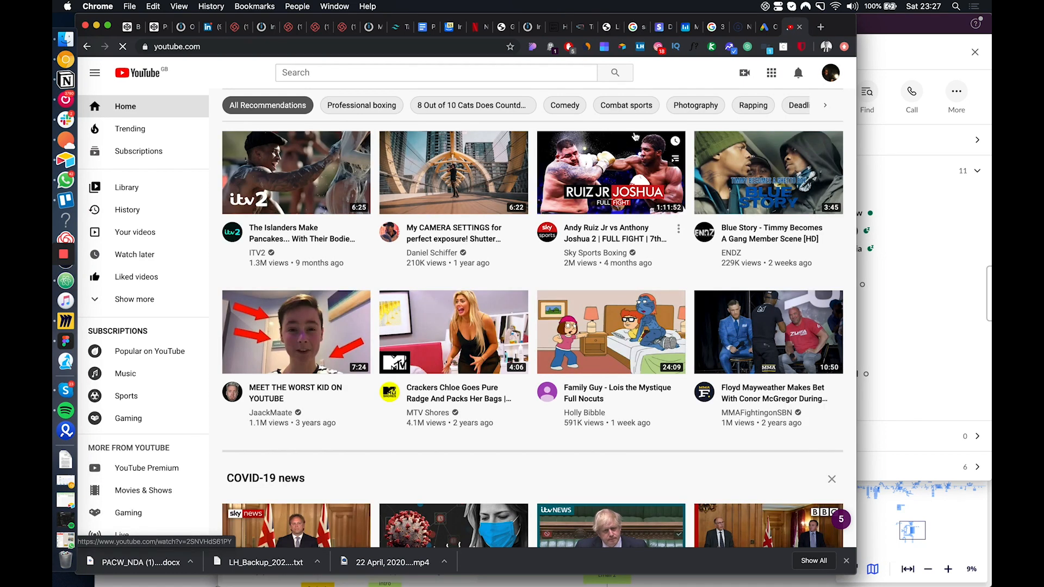
Open YouTube Studio from the account options and check the channel's current subscriber figure on the dashboard
{"action": "left_click", "coordinate": [826, 74]}
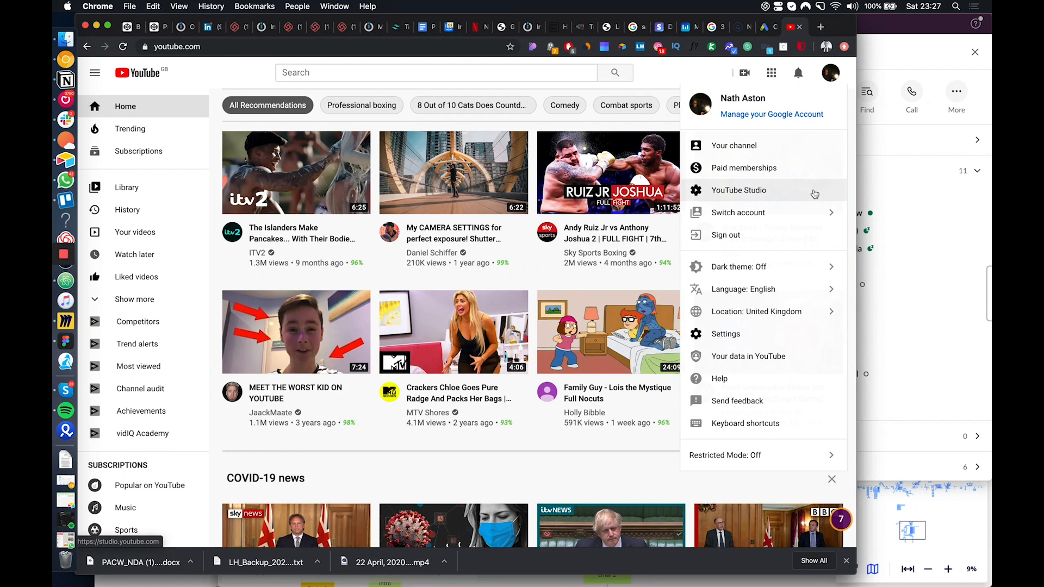
{"action": "left_click", "coordinate": [755, 338]}
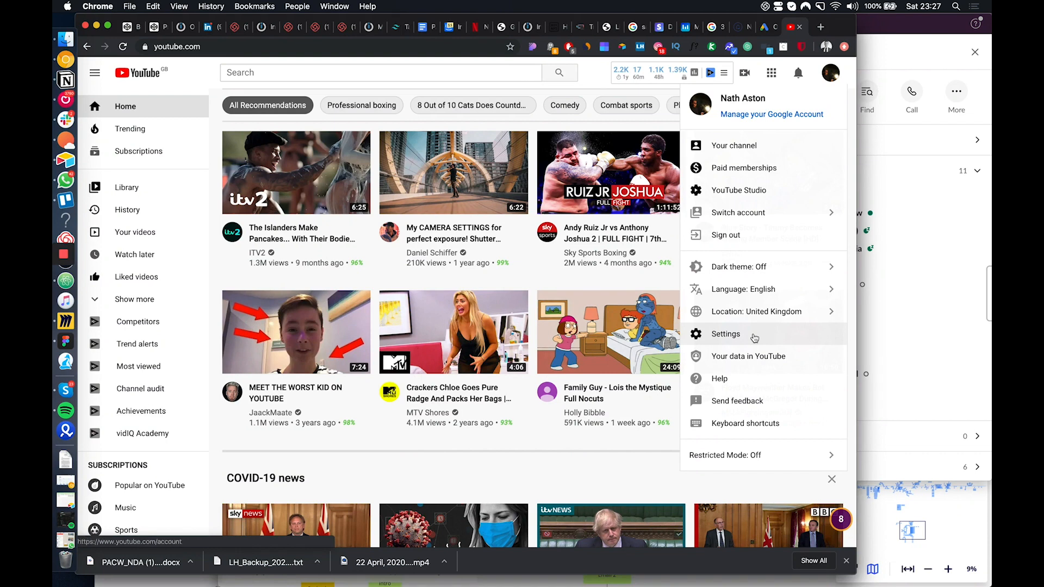
{"action": "left_click", "coordinate": [752, 194]}
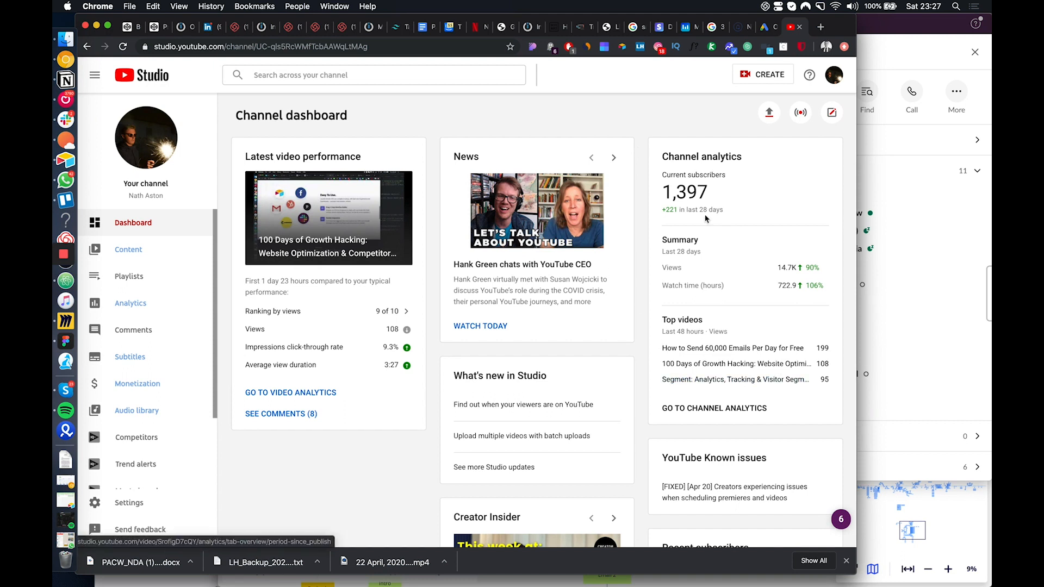
{"action": "left_click_drag", "start_coordinate": [711, 191], "coordinate": [673, 201]}
{"action": "left_click", "coordinate": [701, 199]}
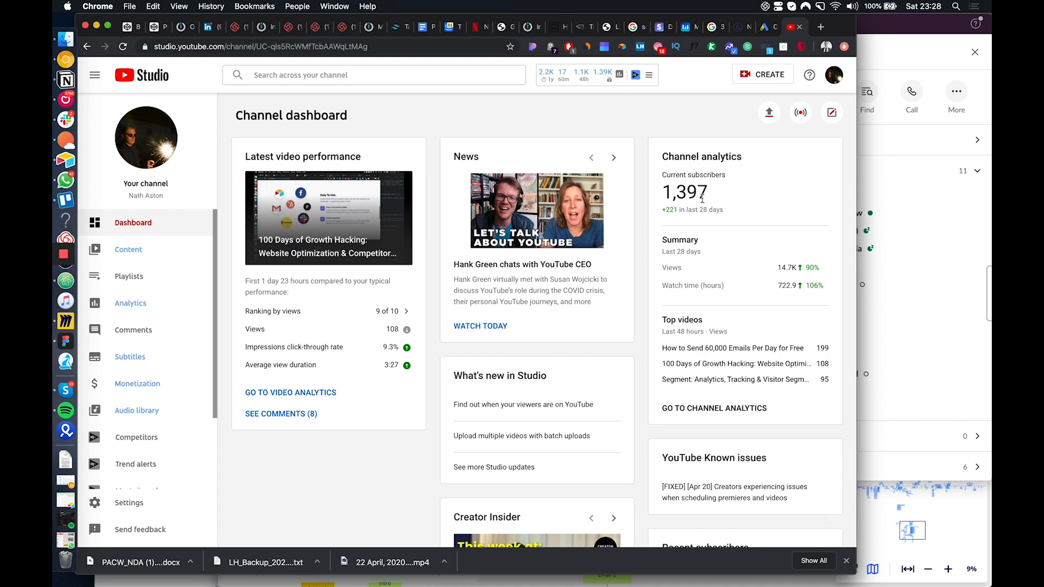
Search Google for "discourse" in a new tab and open the Discourse - Civilized Discussion site
{"action": "left_click", "coordinate": [822, 28]}
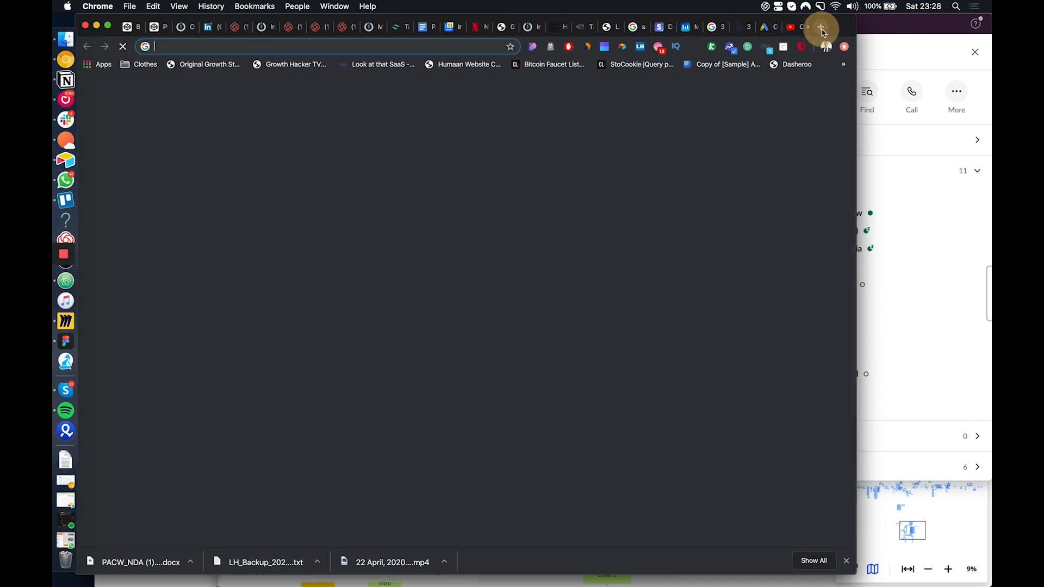
{"action": "type", "text": "discourse"}
{"action": "key", "text": "Return"}
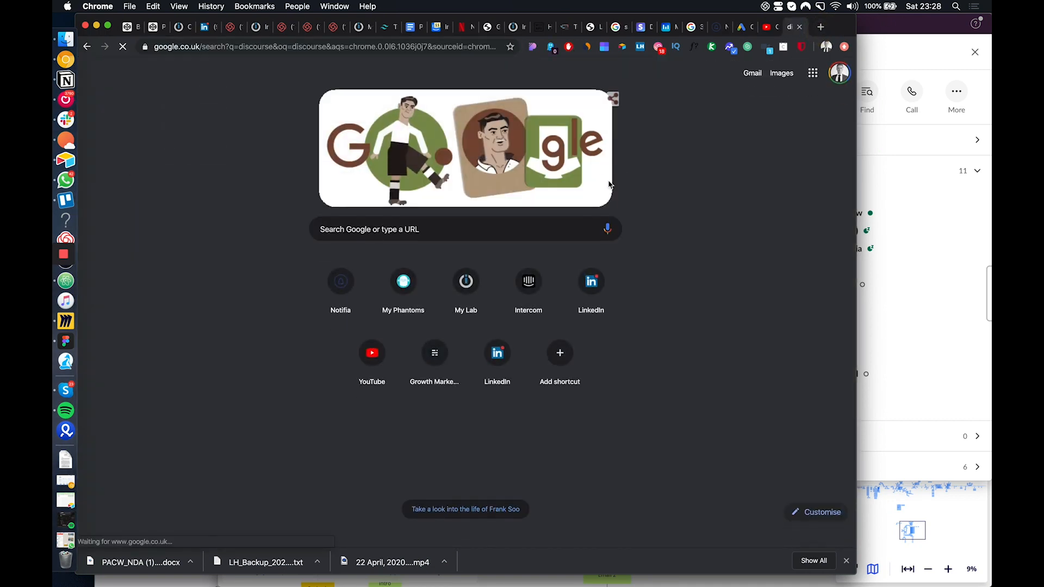
{"action": "scroll", "coordinate": [438, 198], "scroll_direction": "down", "scroll_amount": 3}
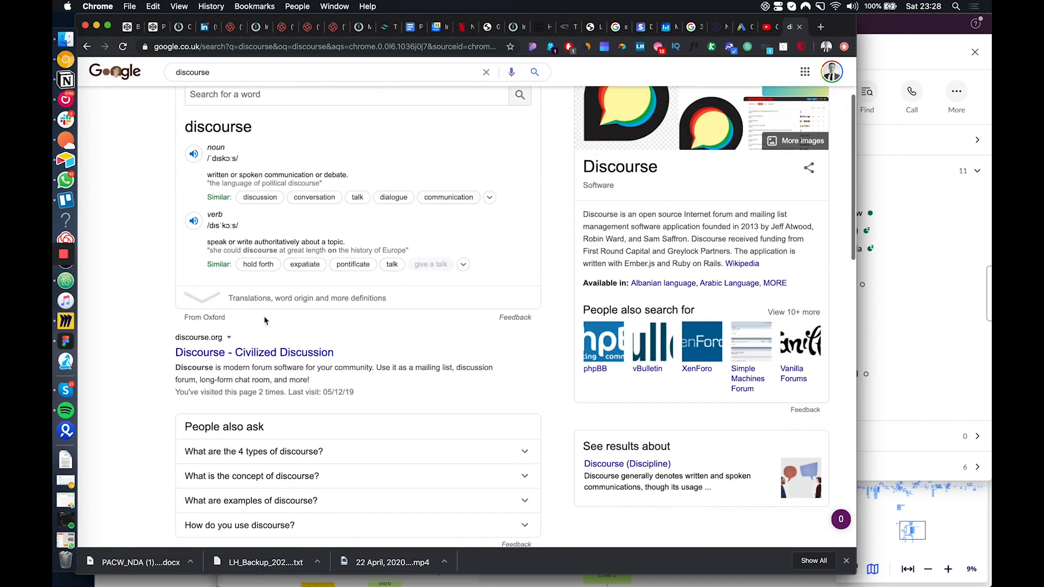
{"action": "left_click", "coordinate": [265, 354]}
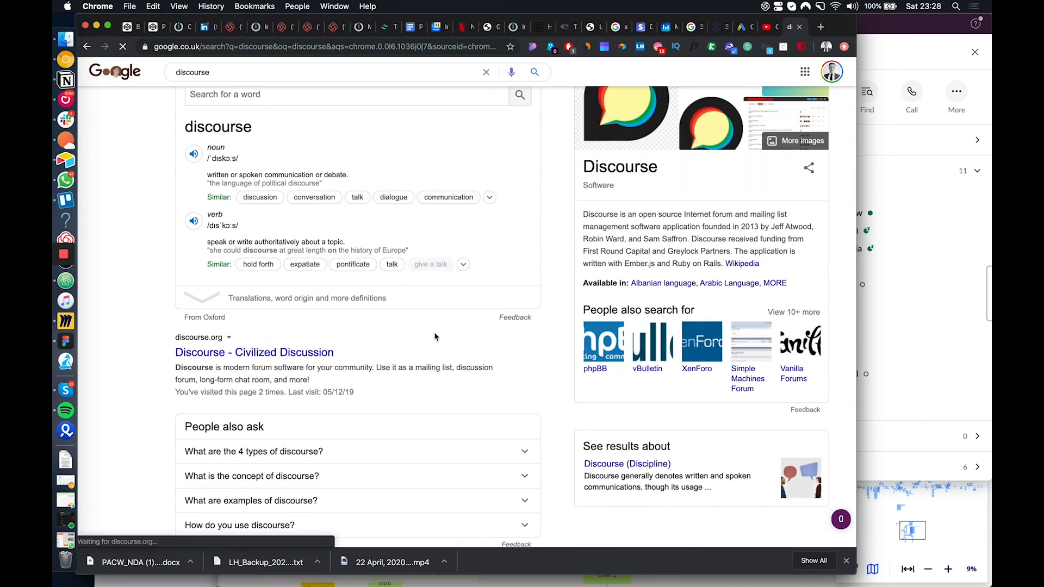
{"action": "scroll", "coordinate": [435, 337], "scroll_direction": "up", "scroll_amount": 3}
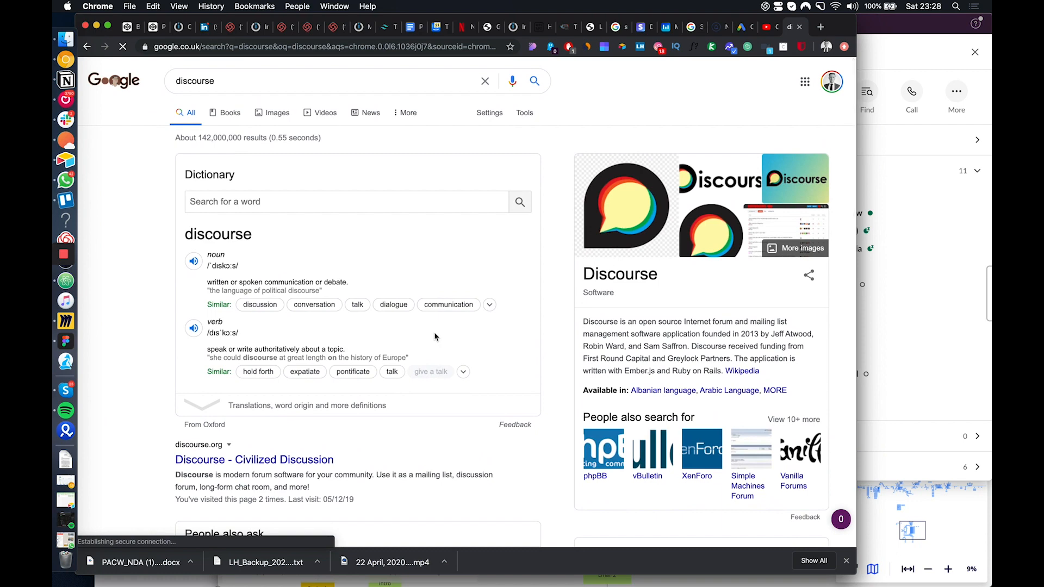
Review the Discourse homepage, highlighting the monthly price of managed forum hosting
{"action": "scroll", "coordinate": [448, 367], "scroll_direction": "down", "scroll_amount": 5}
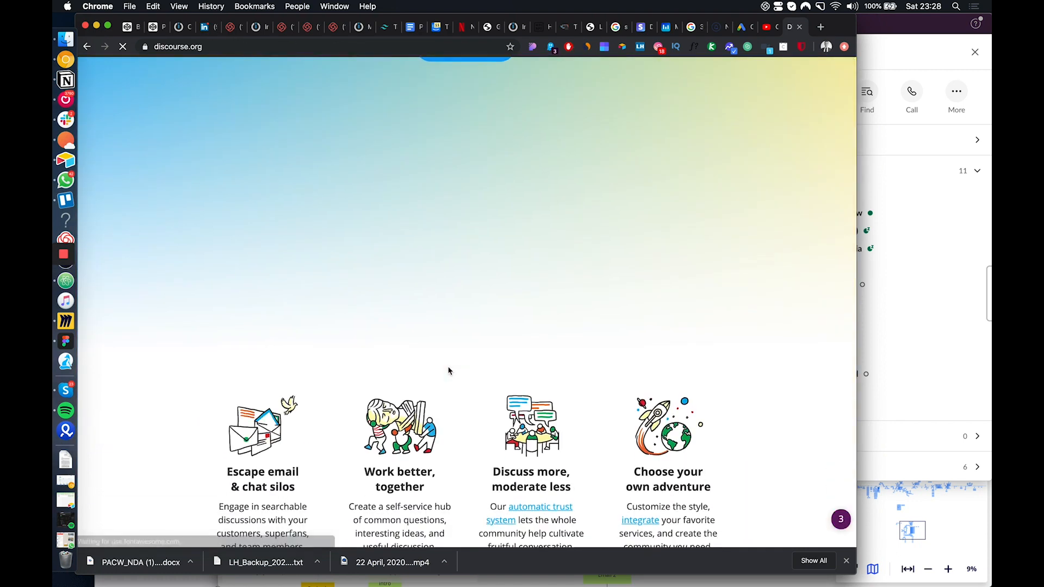
{"action": "scroll", "coordinate": [449, 368], "scroll_direction": "down", "scroll_amount": 6}
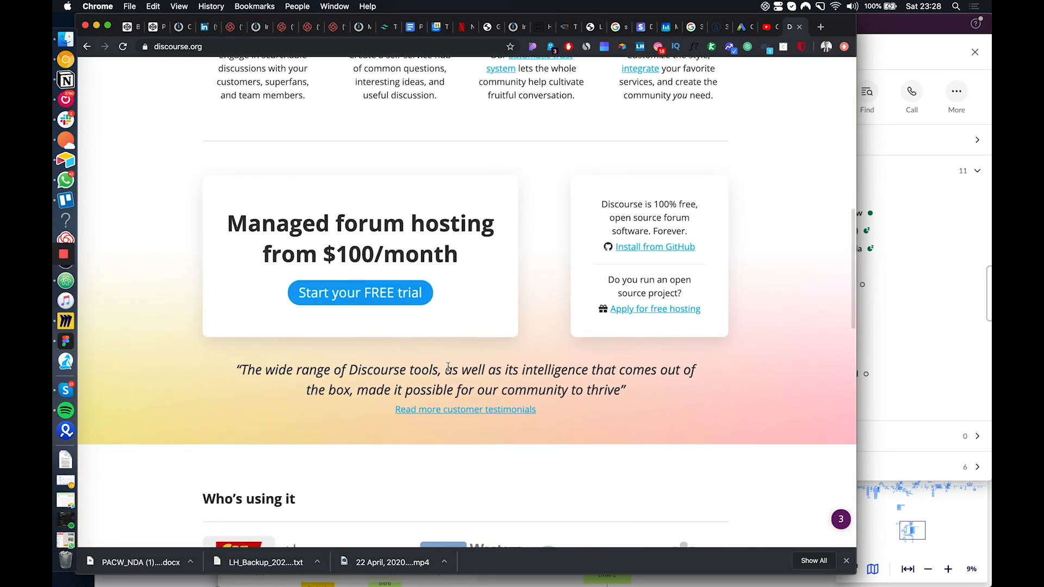
{"action": "left_click_drag", "start_coordinate": [468, 256], "coordinate": [318, 261]}
{"action": "scroll", "coordinate": [581, 317], "scroll_direction": "down", "scroll_amount": 7}
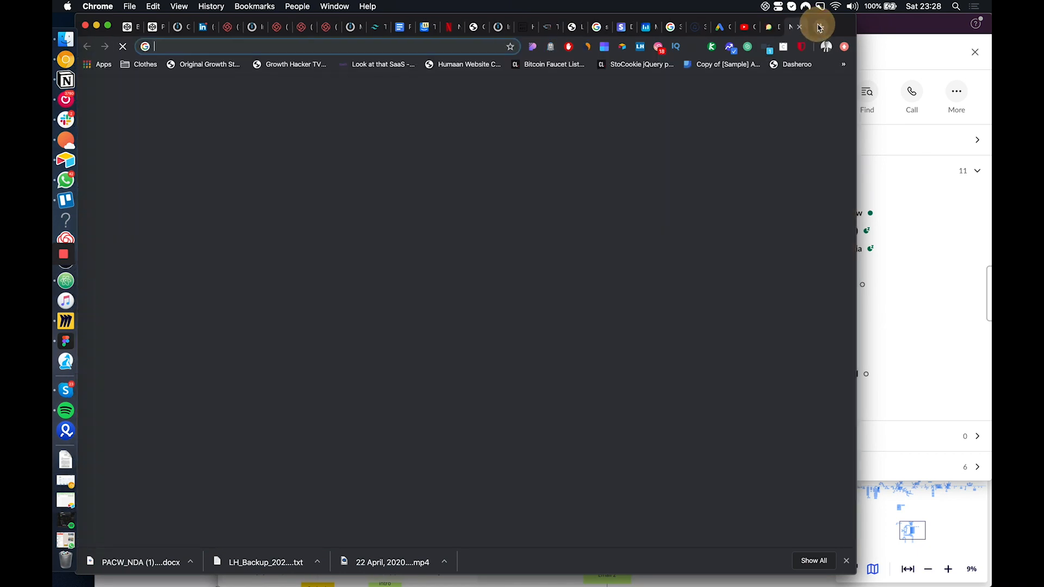
Search Google for "airtable customer support" in a new tab, open the Airtable Support site and look over its help topics
{"action": "left_click", "coordinate": [821, 27]}
{"action": "type", "text": "airtable customer s"}
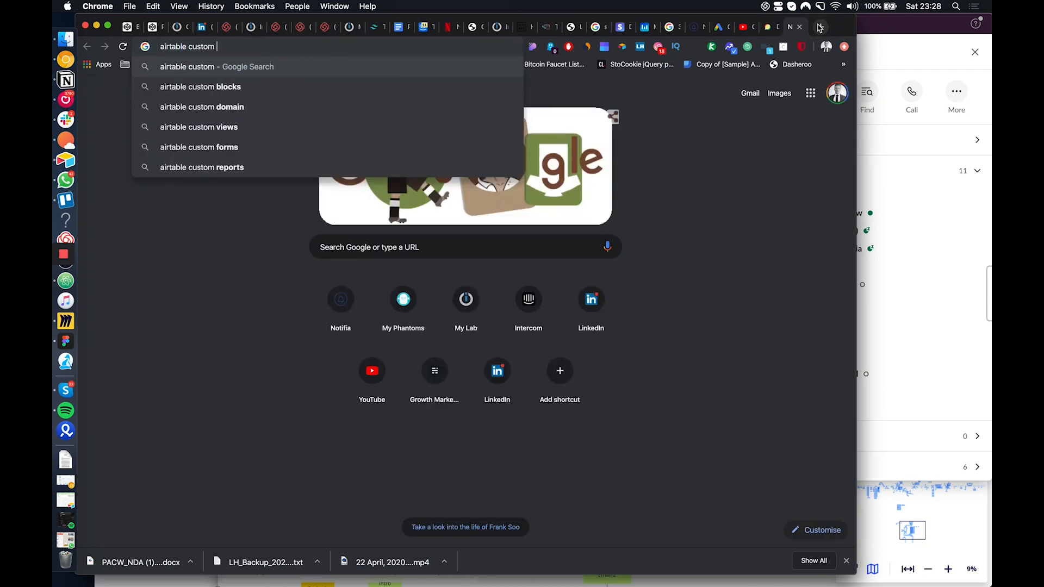
{"action": "type", "text": "upport"}
{"action": "key", "text": "Return"}
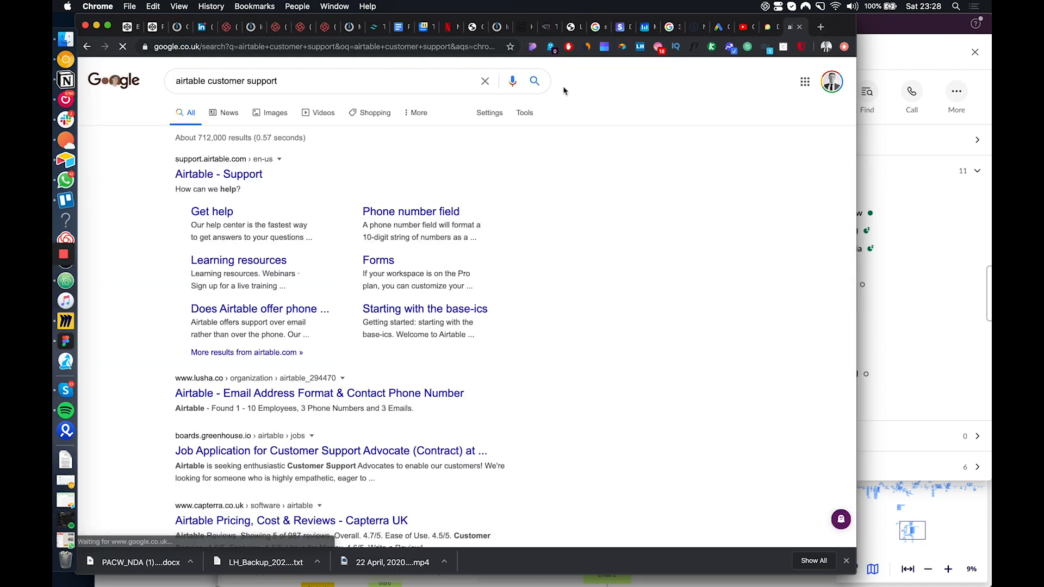
{"action": "left_click", "coordinate": [243, 175]}
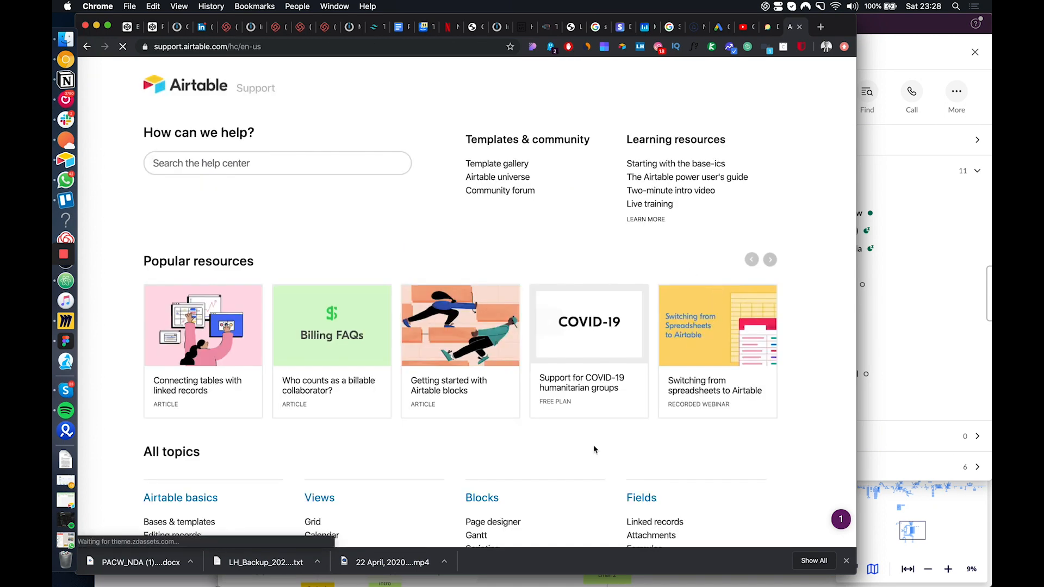
{"action": "scroll", "coordinate": [593, 449], "scroll_direction": "down", "scroll_amount": 5}
{"action": "scroll", "coordinate": [594, 449], "scroll_direction": "up", "scroll_amount": 5}
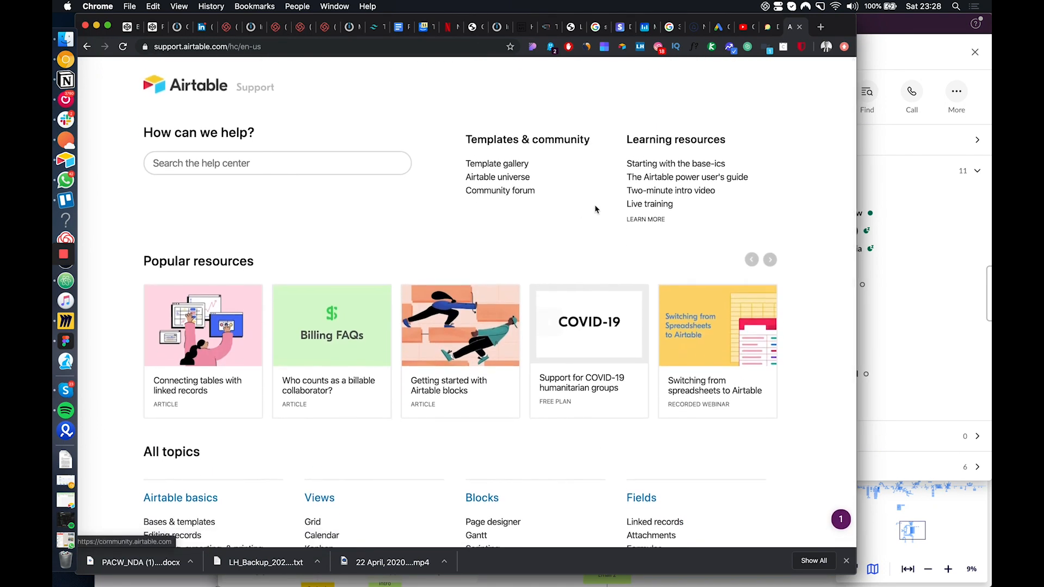
Return to the Google results, search for "how to format emails in airtable" and open the "Daily recurring reminder emails formatting" community thread
{"action": "left_click", "coordinate": [87, 46]}
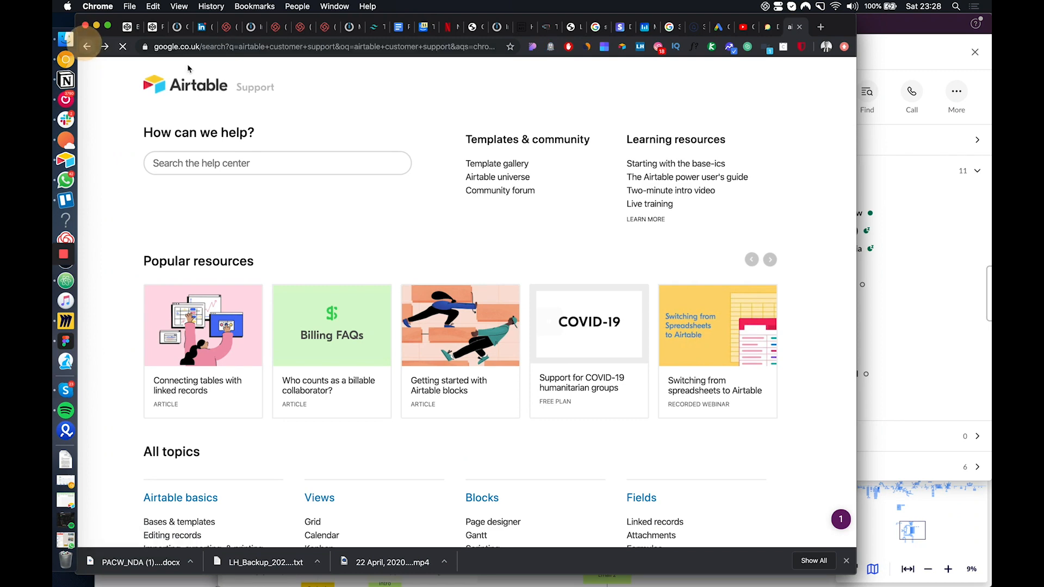
{"action": "scroll", "coordinate": [290, 294], "scroll_direction": "down", "scroll_amount": 2}
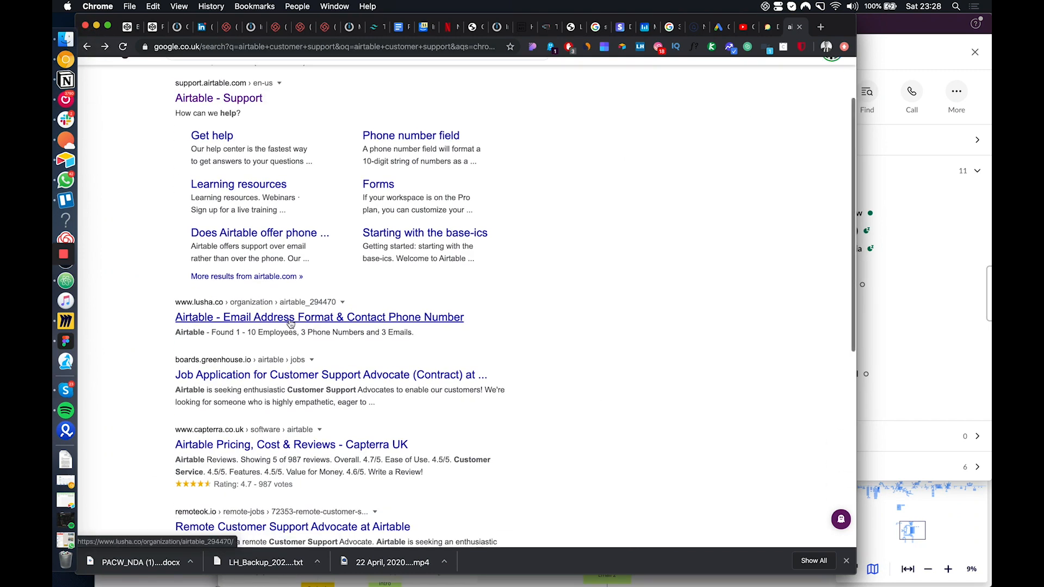
{"action": "scroll", "coordinate": [291, 322], "scroll_direction": "up", "scroll_amount": 2}
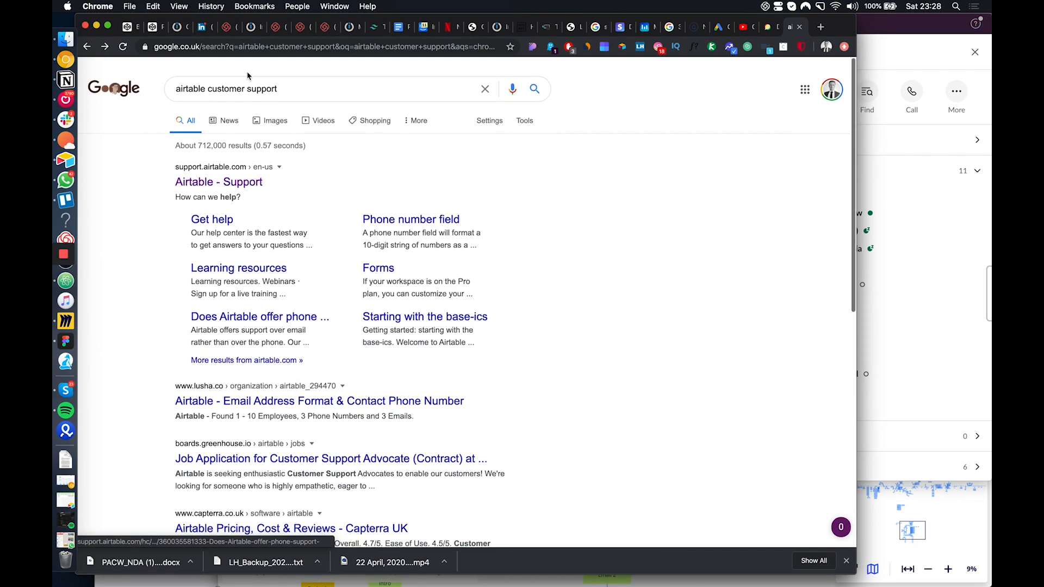
{"action": "triple_click", "coordinate": [269, 80]}
{"action": "type", "text": "how to "}
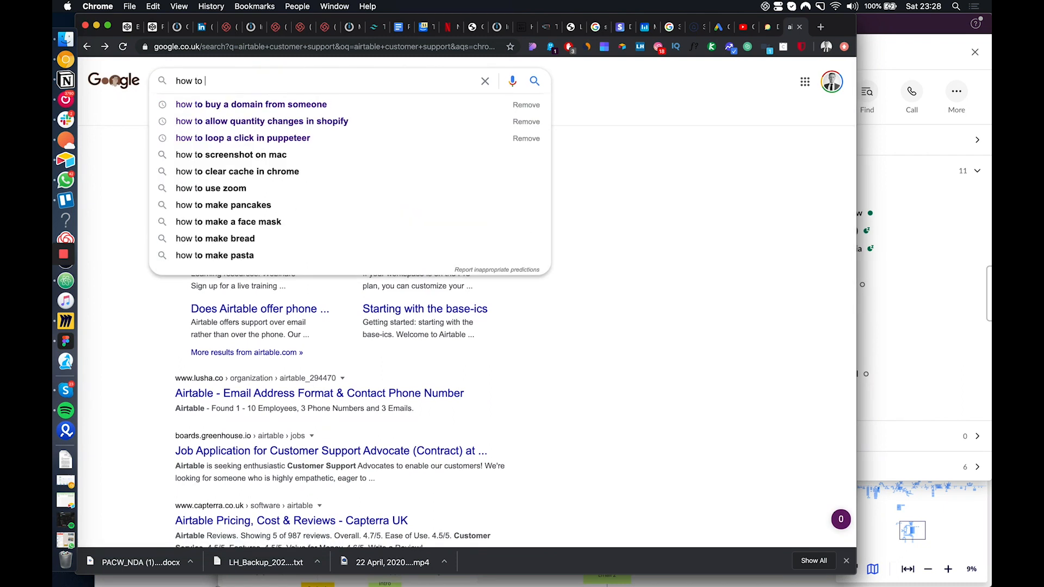
{"action": "type", "text": "format em"}
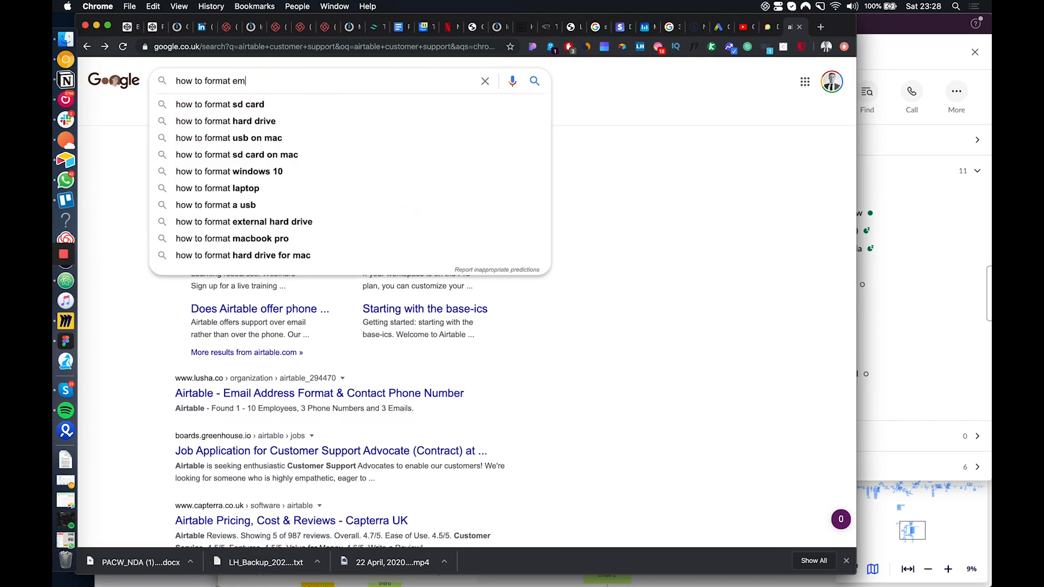
{"action": "type", "text": "ails in airtable"}
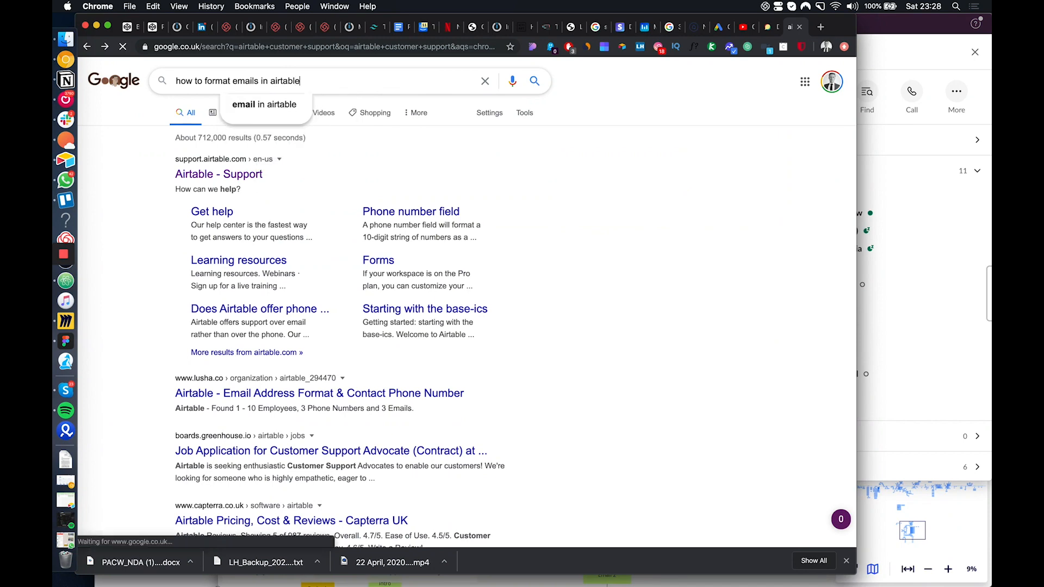
{"action": "key", "text": "Return"}
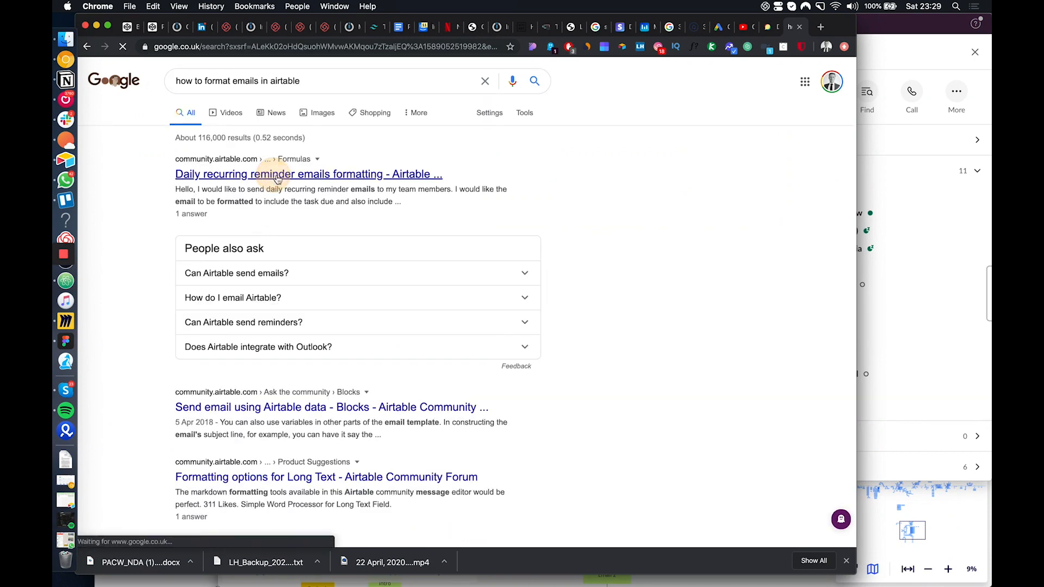
{"action": "left_click", "coordinate": [272, 176]}
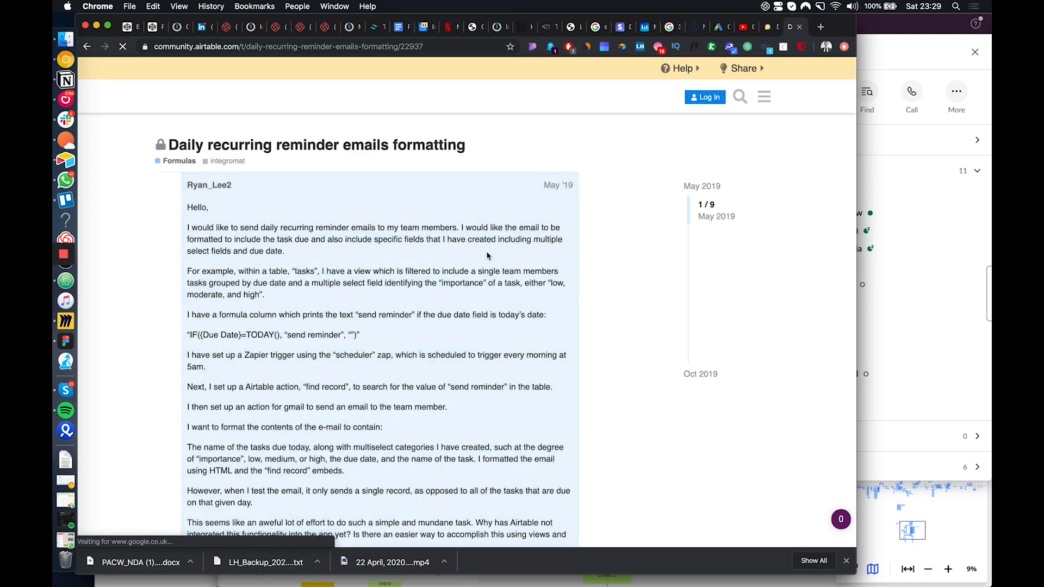
Read through the Airtable community thread, checking the question, its view and reply statistics, and the detailed replies
{"action": "scroll", "coordinate": [361, 384], "scroll_direction": "down", "scroll_amount": 10}
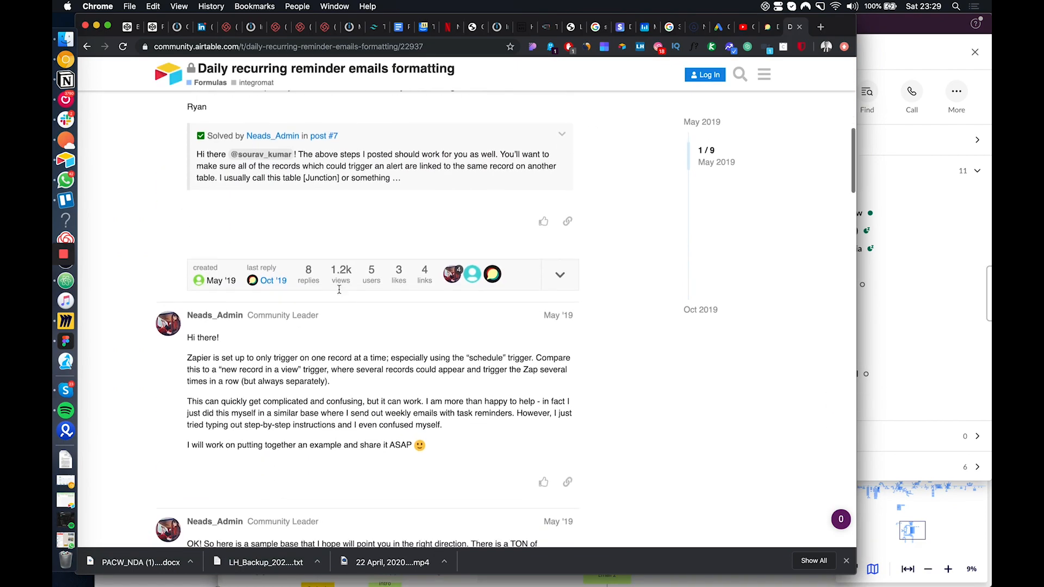
{"action": "scroll", "coordinate": [339, 288], "scroll_direction": "up", "scroll_amount": 10}
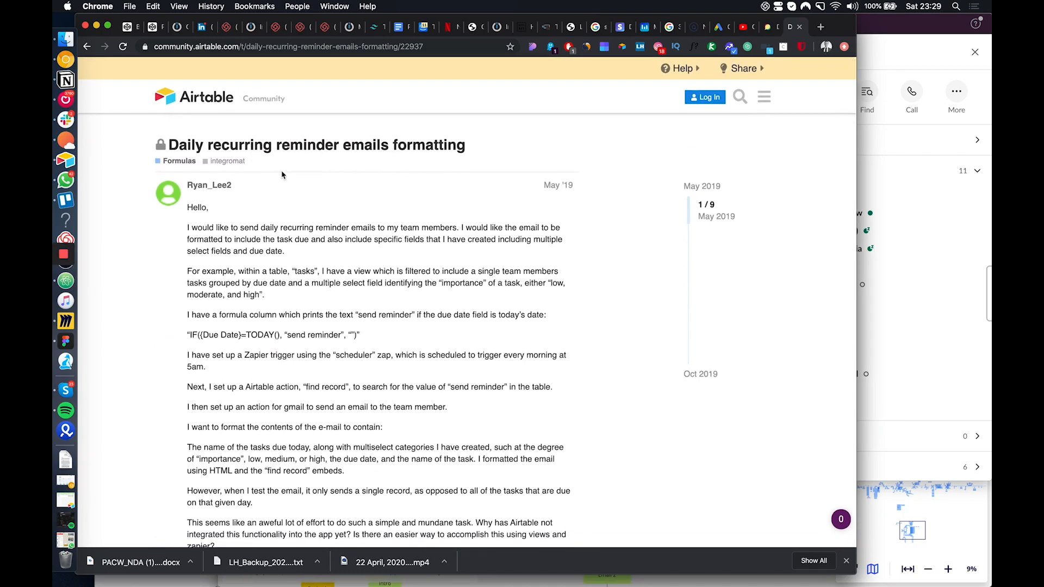
{"action": "scroll", "coordinate": [282, 175], "scroll_direction": "down", "scroll_amount": 8}
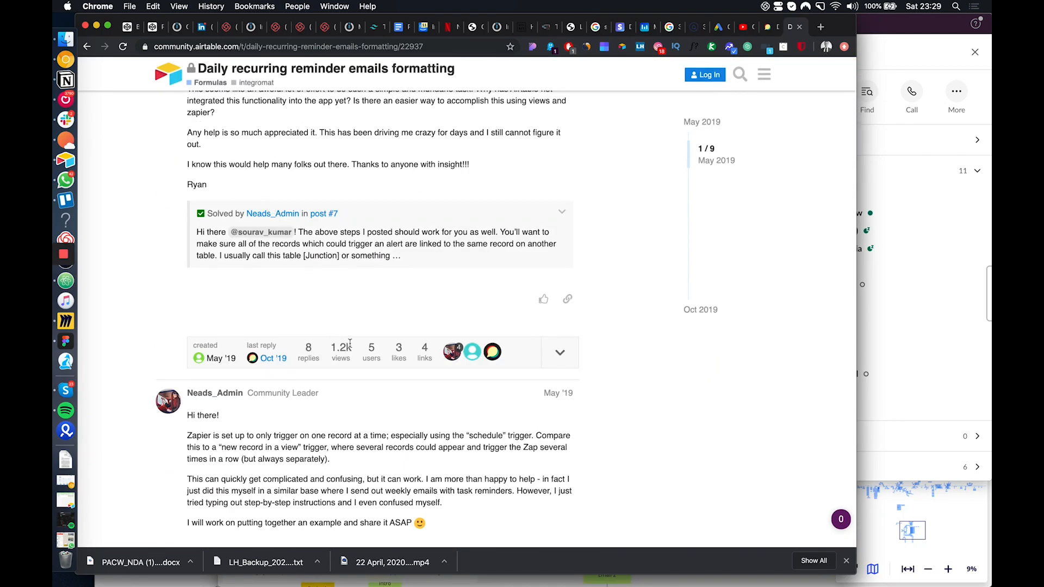
{"action": "scroll", "coordinate": [378, 400], "scroll_direction": "down", "scroll_amount": 10}
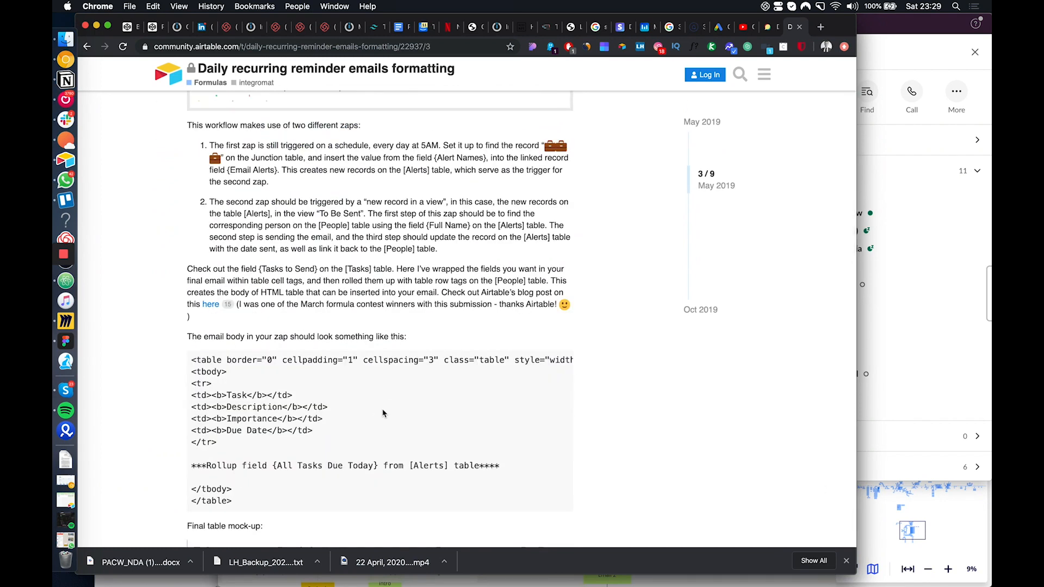
Switch to Slack and review the #automations conversation about saving scraped LinkedIn data to Airtable, including the error and module screenshots
{"action": "left_click", "coordinate": [868, 309]}
{"action": "scroll", "coordinate": [588, 298], "scroll_direction": "up", "scroll_amount": 5}
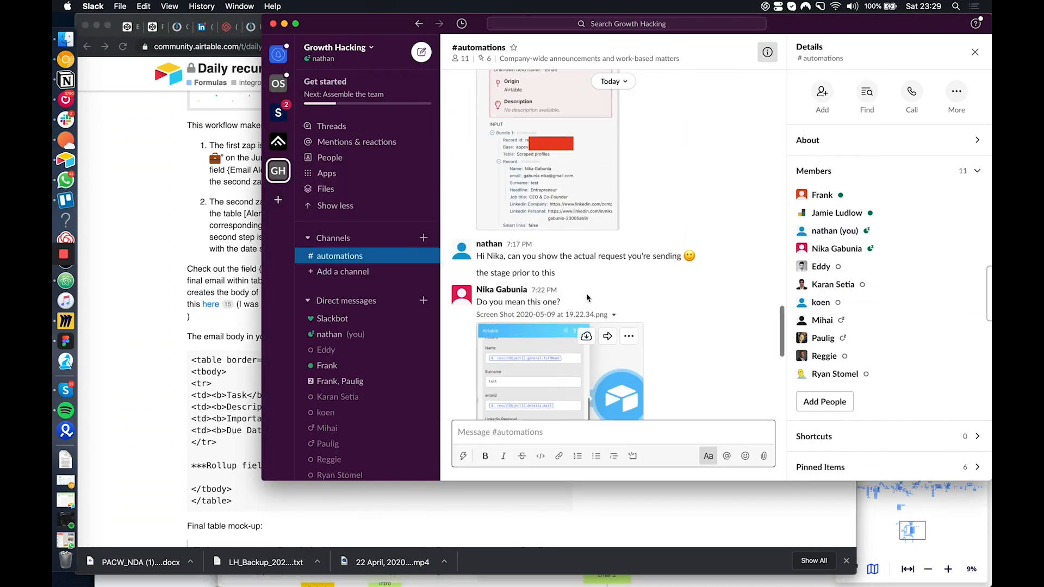
{"action": "scroll", "coordinate": [587, 298], "scroll_direction": "up", "scroll_amount": 8}
{"action": "scroll", "coordinate": [590, 336], "scroll_direction": "down", "scroll_amount": 3}
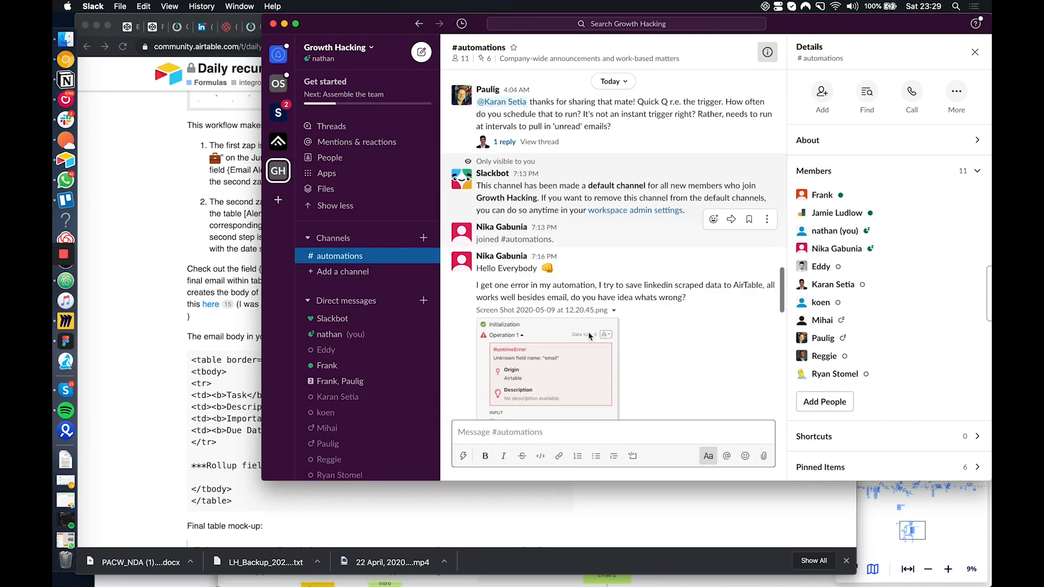
{"action": "scroll", "coordinate": [590, 337], "scroll_direction": "down", "scroll_amount": 10}
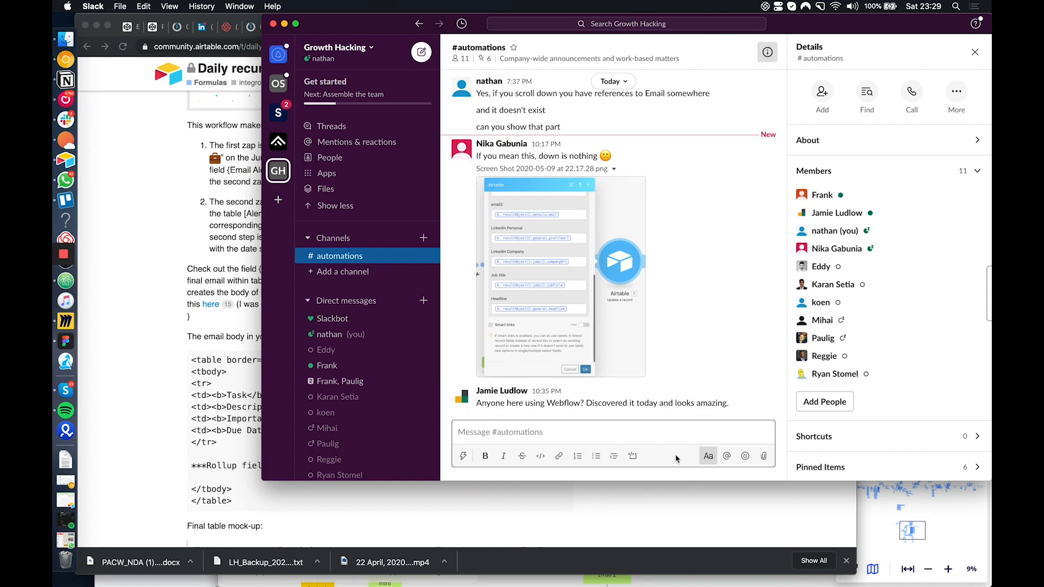
{"action": "scroll", "coordinate": [637, 371], "scroll_direction": "up", "scroll_amount": 15}
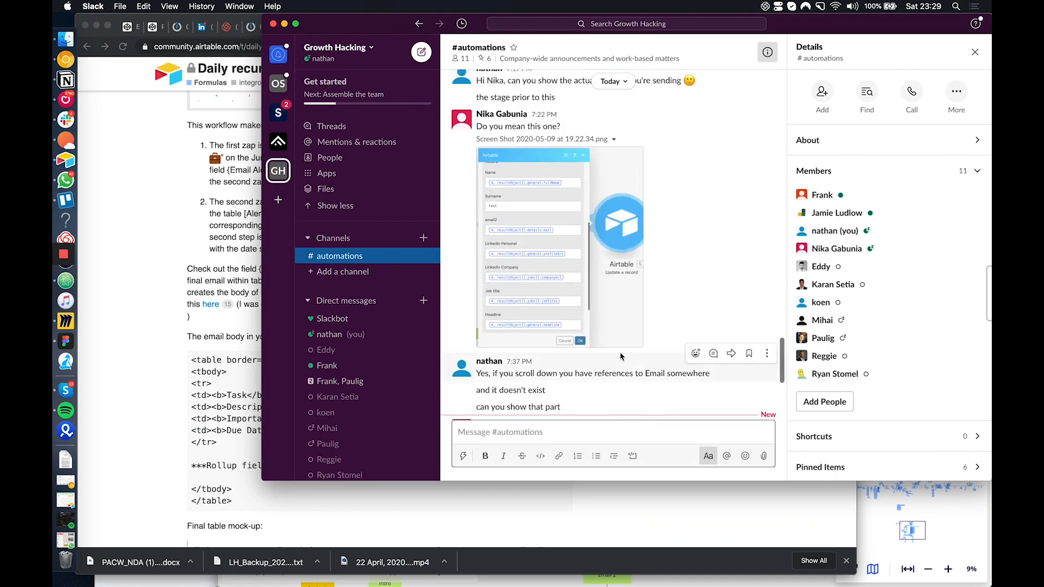
Look back through yesterday's #automations messages in Slack, including the Regex screenshots and LinkedIn script, and return to the newest posts
{"action": "scroll", "coordinate": [588, 307], "scroll_direction": "up", "scroll_amount": 15}
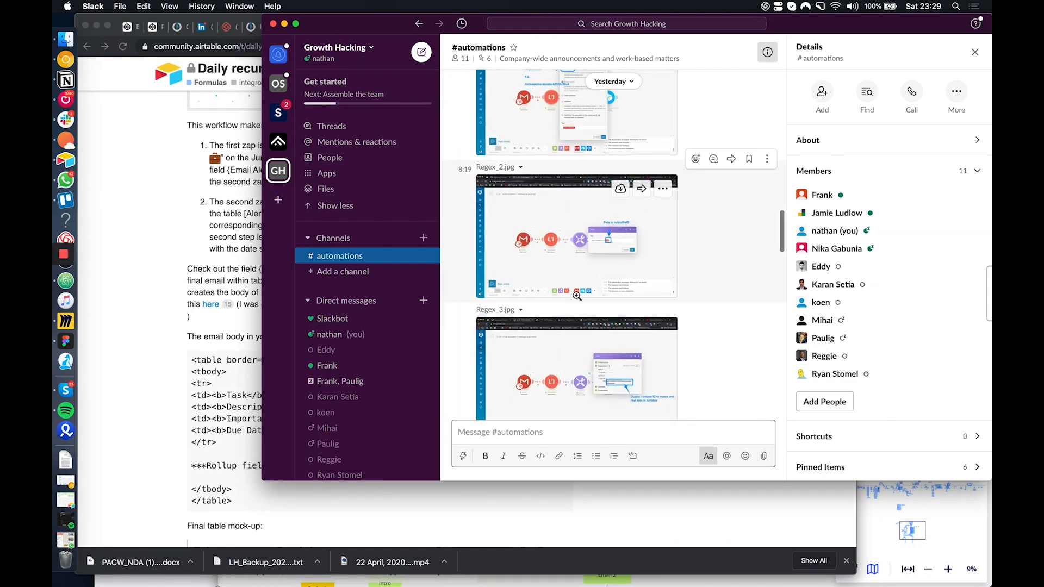
{"action": "scroll", "coordinate": [577, 296], "scroll_direction": "up", "scroll_amount": 15}
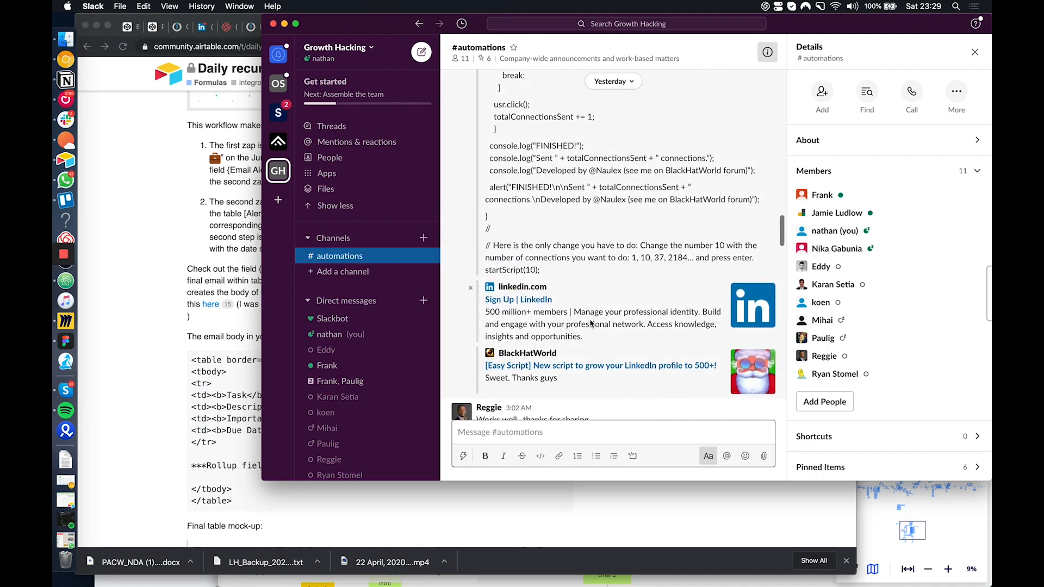
{"action": "scroll", "coordinate": [590, 323], "scroll_direction": "down", "scroll_amount": 10}
{"action": "scroll", "coordinate": [358, 397], "scroll_direction": "down", "scroll_amount": 3}
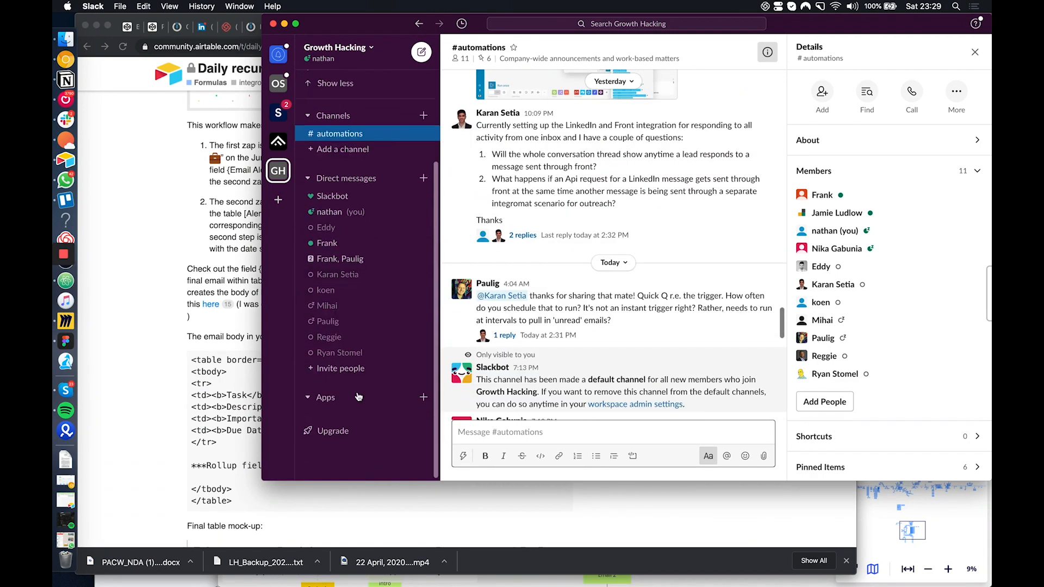
{"action": "scroll", "coordinate": [544, 326], "scroll_direction": "down", "scroll_amount": 10}
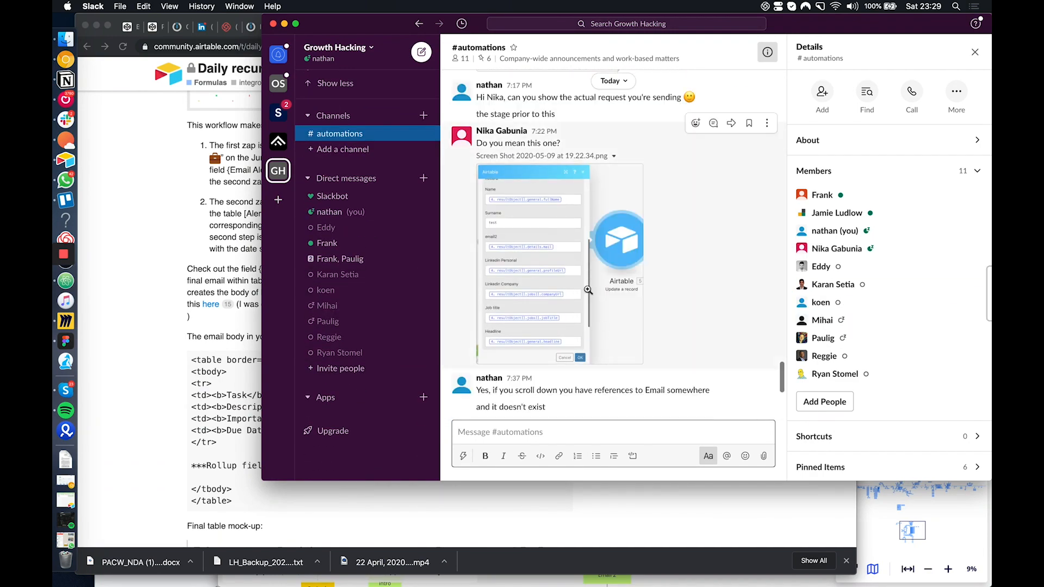
{"action": "scroll", "coordinate": [554, 318], "scroll_direction": "down", "scroll_amount": 2}
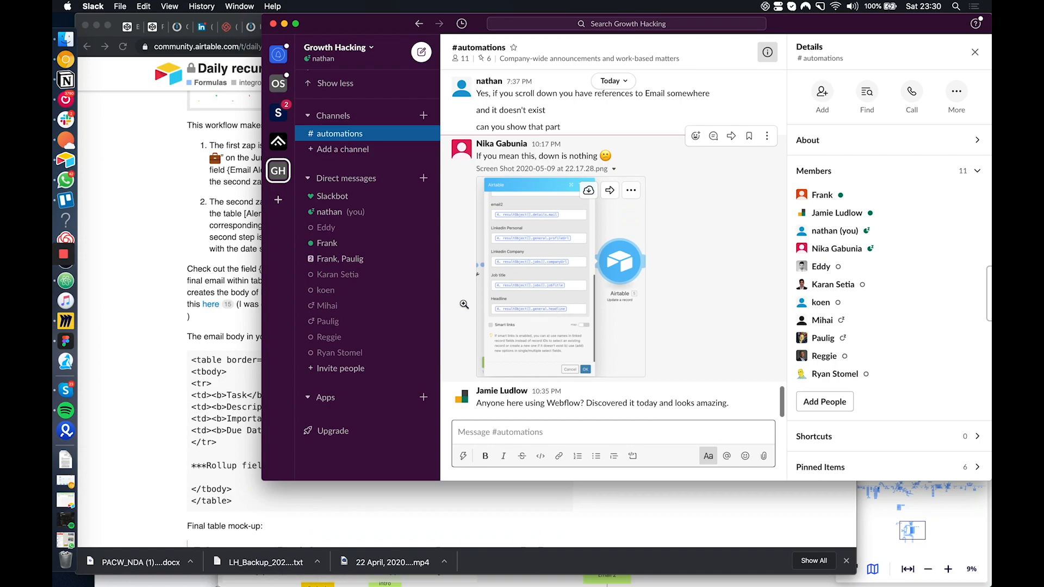
Switch back to Chrome and return to the opening question of the Airtable community thread
{"action": "left_click", "coordinate": [212, 278]}
{"action": "scroll", "coordinate": [343, 290], "scroll_direction": "up", "scroll_amount": 10}
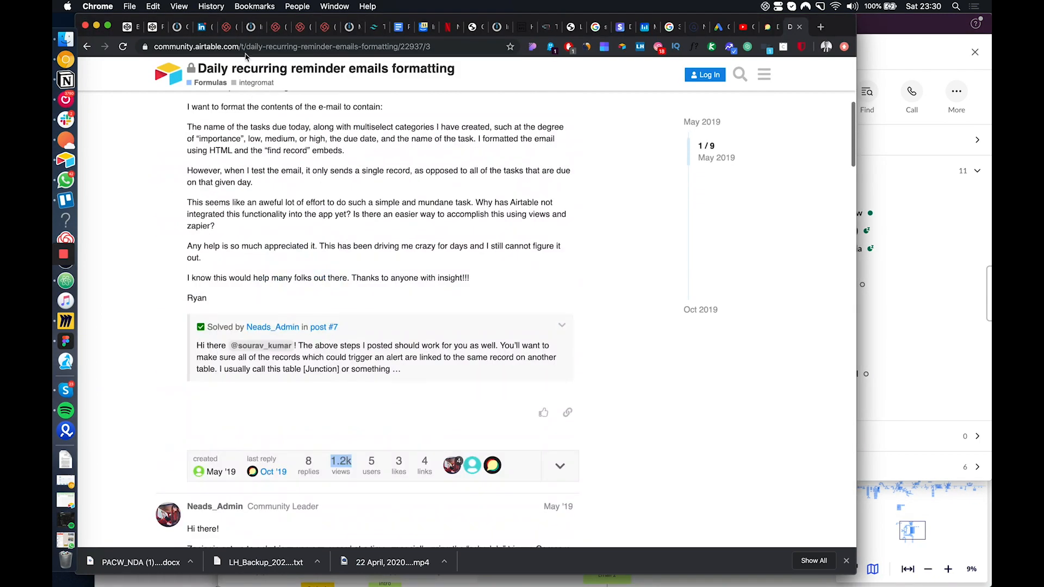
{"action": "scroll", "coordinate": [325, 333], "scroll_direction": "up", "scroll_amount": 10}
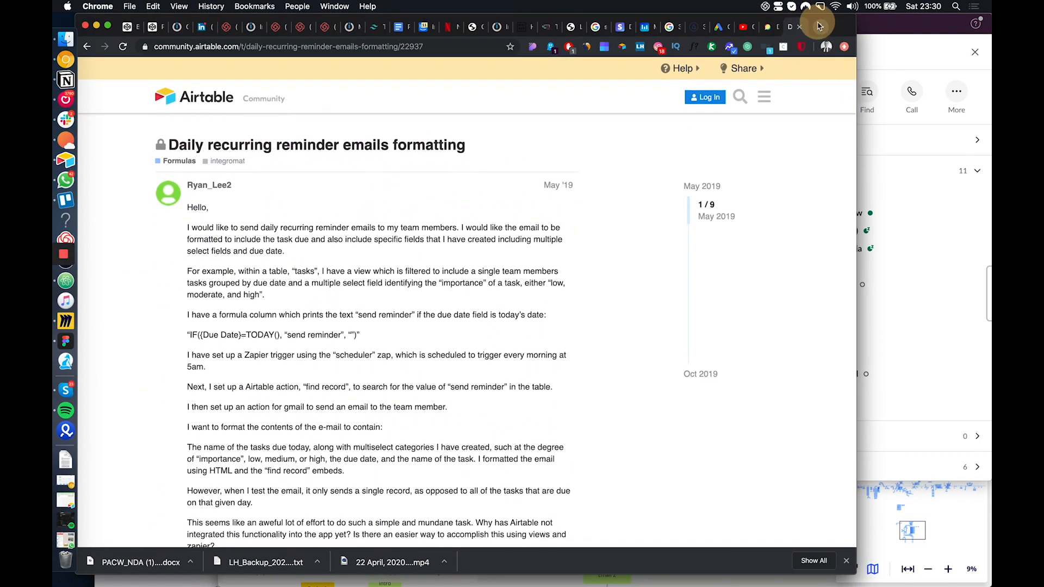
Open growthhacking.fr in a new tab, dismiss the translation pop-up and look over the forum's recent topics
{"action": "left_click", "coordinate": [820, 26]}
{"action": "type", "text": "gr"}
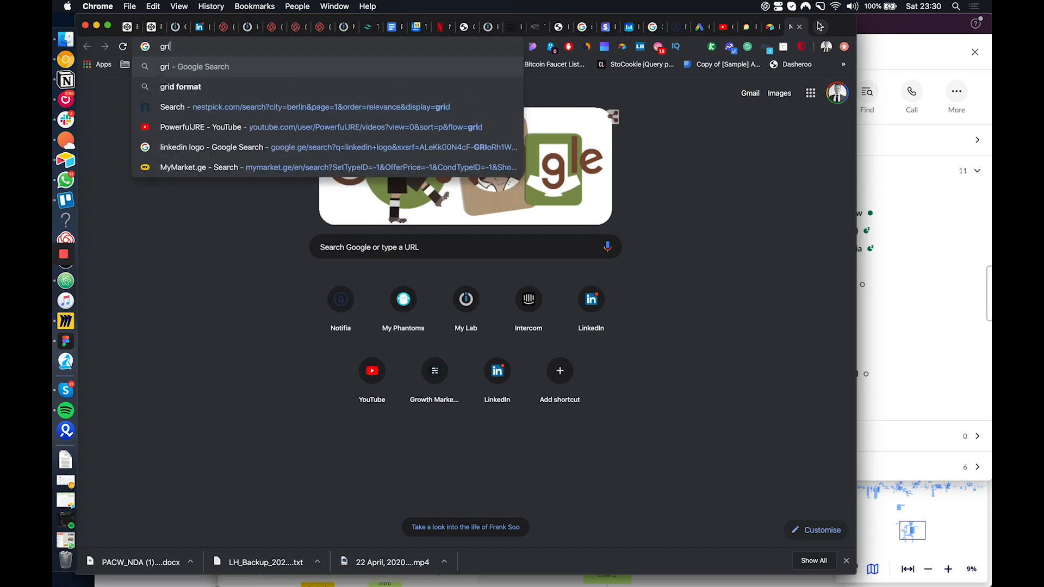
{"action": "type", "text": "owthhacking.fr"}
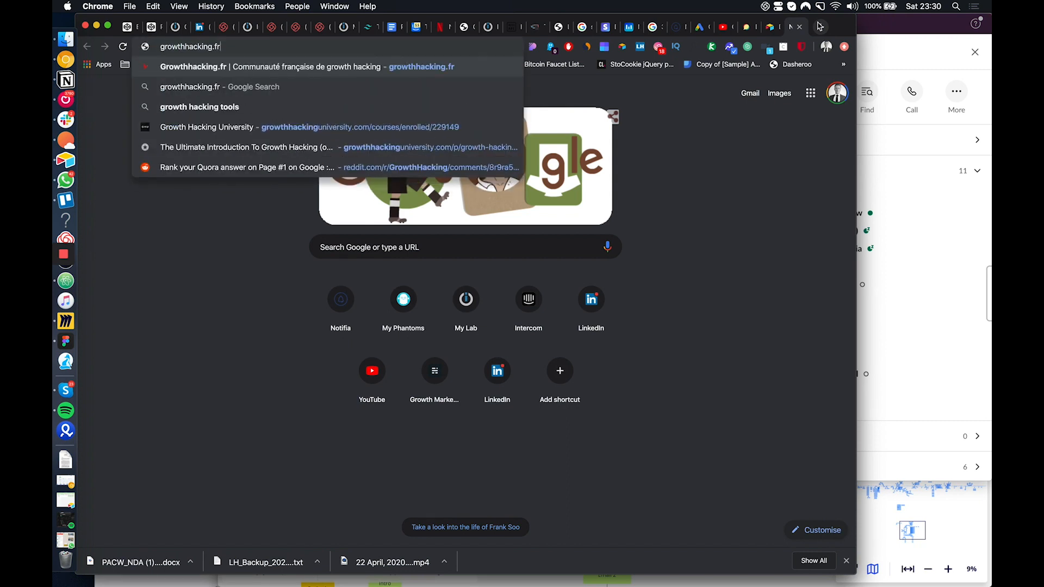
{"action": "key", "text": "Return"}
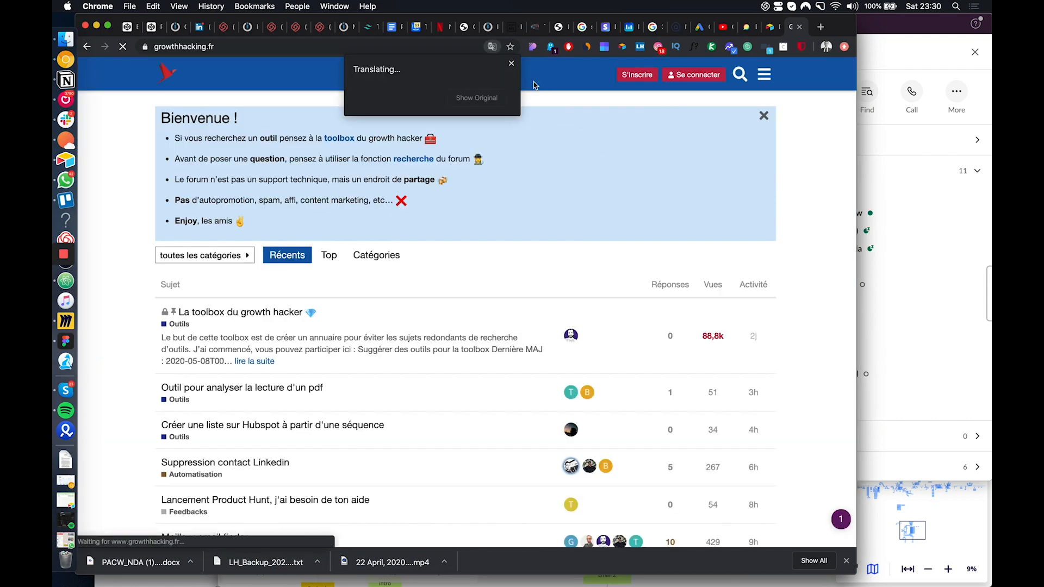
{"action": "left_click", "coordinate": [513, 63]}
{"action": "scroll", "coordinate": [450, 305], "scroll_direction": "down", "scroll_amount": 3}
{"action": "scroll", "coordinate": [450, 306], "scroll_direction": "up", "scroll_amount": 3}
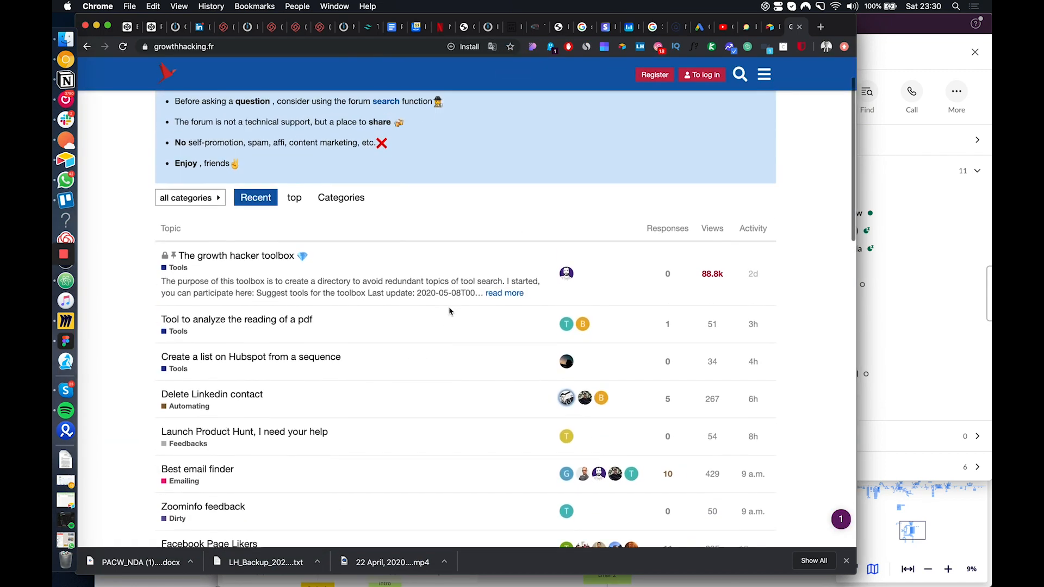
{"action": "scroll", "coordinate": [401, 448], "scroll_direction": "down", "scroll_amount": 3}
{"action": "scroll", "coordinate": [396, 443], "scroll_direction": "up", "scroll_amount": 3}
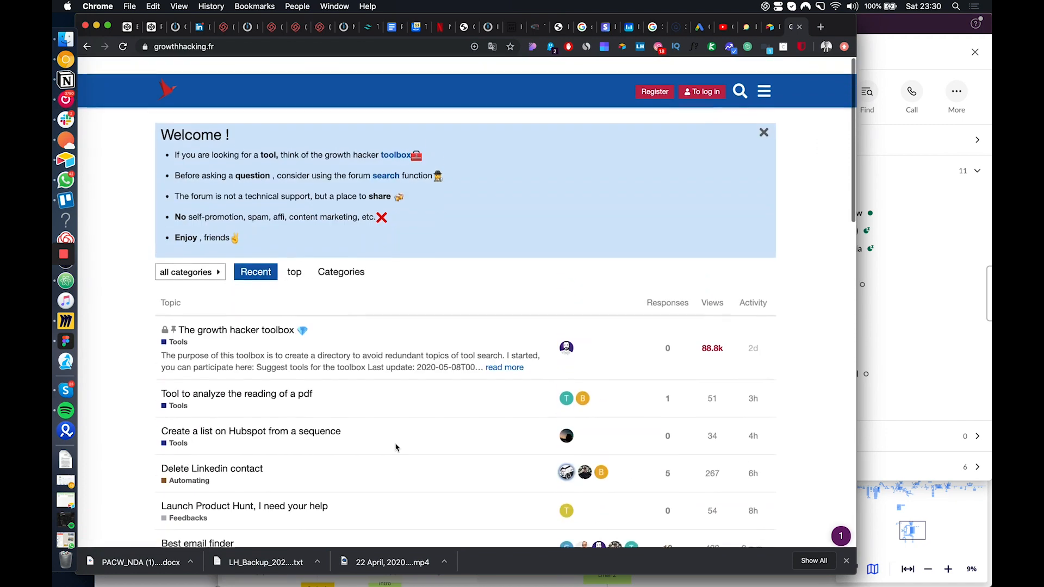
Open the "The growth hacker toolbox" topic and search the page for "notifia"
{"action": "left_click", "coordinate": [259, 324]}
{"action": "scroll", "coordinate": [371, 329], "scroll_direction": "down", "scroll_amount": 10}
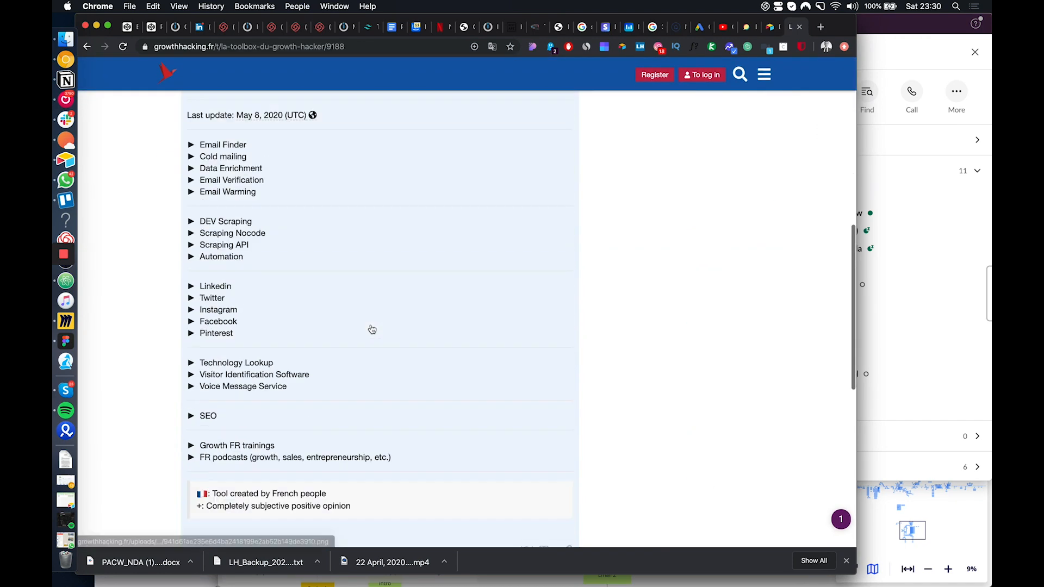
{"action": "key", "text": "super+f"}
{"action": "type", "text": "notifia"}
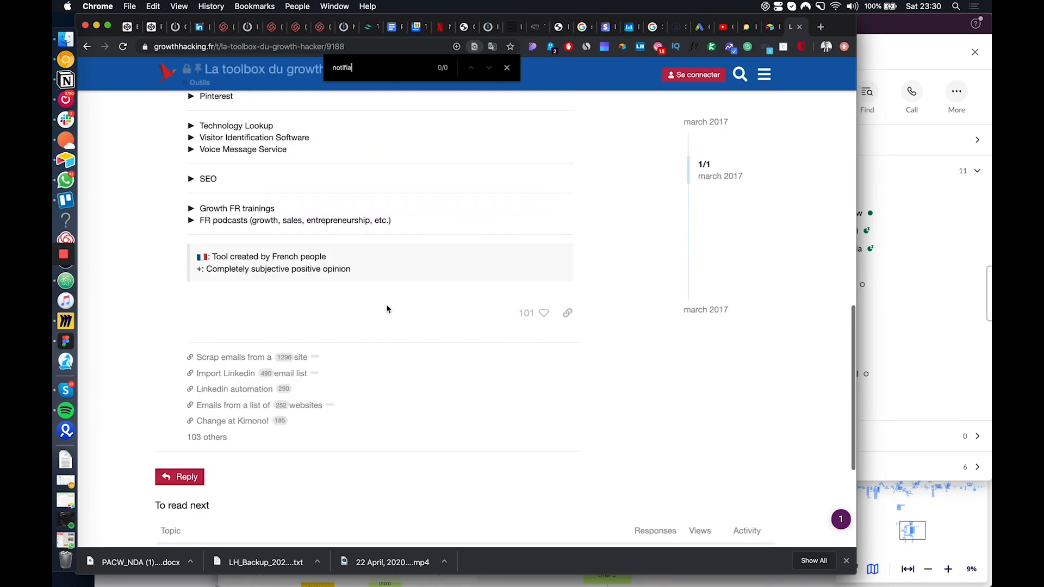
{"action": "scroll", "coordinate": [387, 309], "scroll_direction": "up", "scroll_amount": 15}
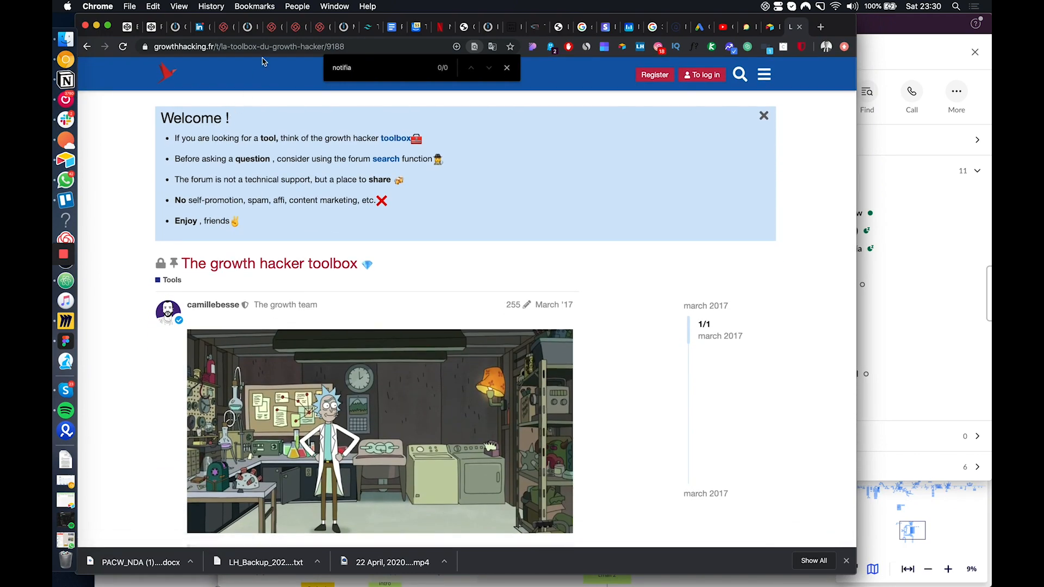
Look over the toolbox topic's tool categories and related links, and compare it briefly with Slack's #automations channel
{"action": "scroll", "coordinate": [476, 215], "scroll_direction": "down", "scroll_amount": 6}
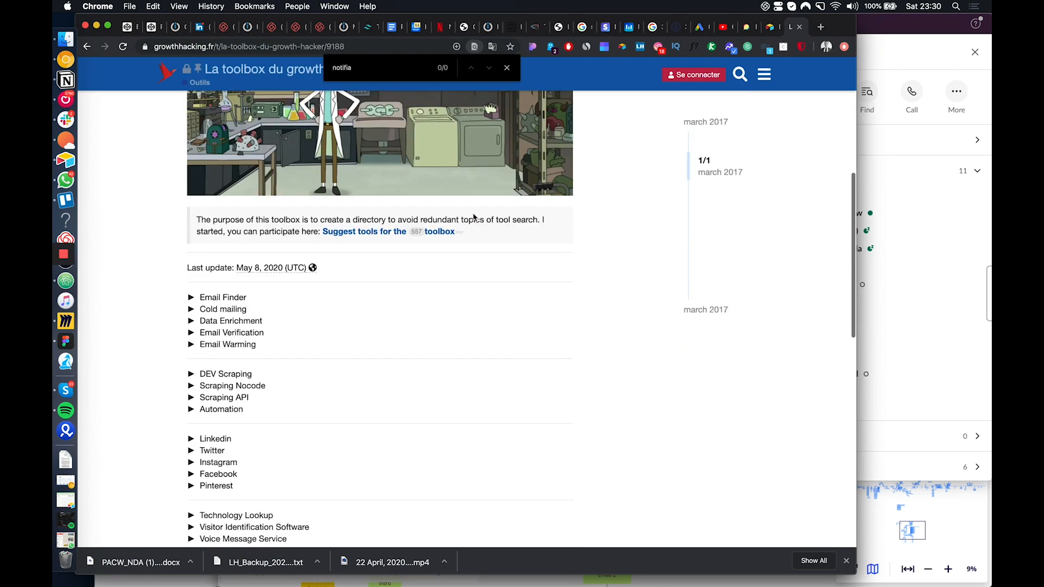
{"action": "scroll", "coordinate": [392, 308], "scroll_direction": "down", "scroll_amount": 2}
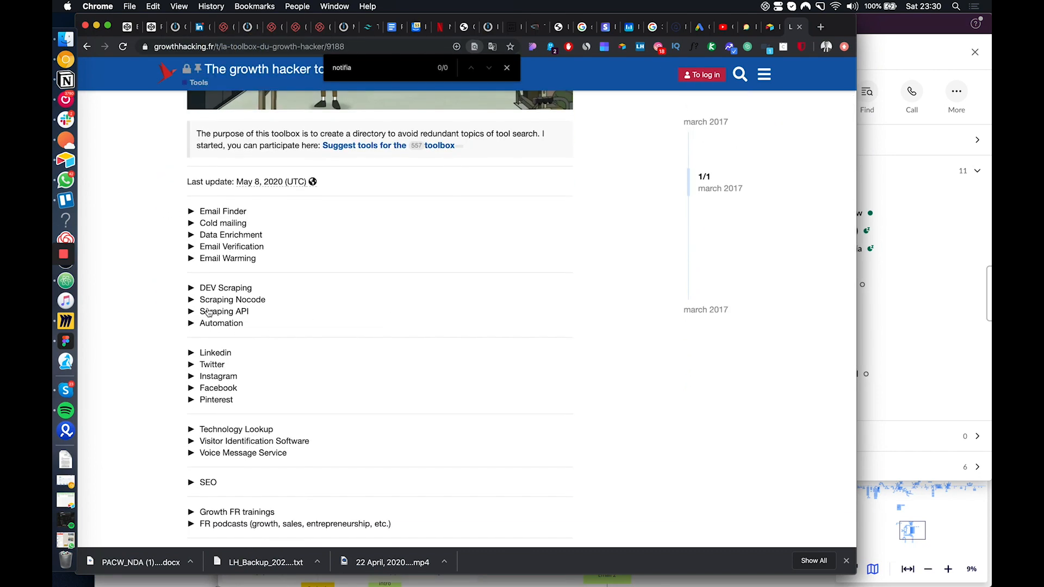
{"action": "scroll", "coordinate": [211, 408], "scroll_direction": "down", "scroll_amount": 1}
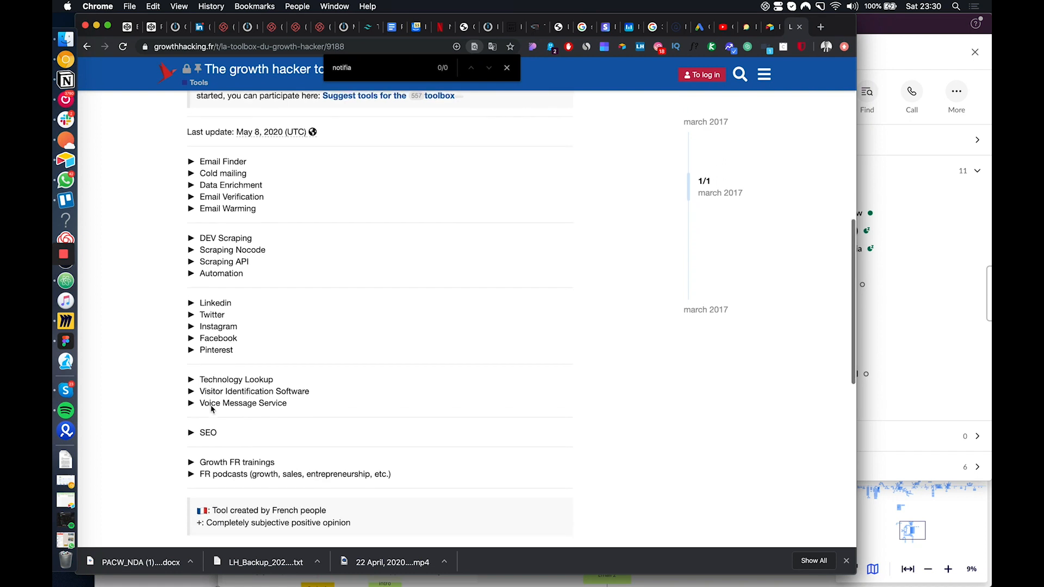
{"action": "scroll", "coordinate": [212, 430], "scroll_direction": "down", "scroll_amount": 2}
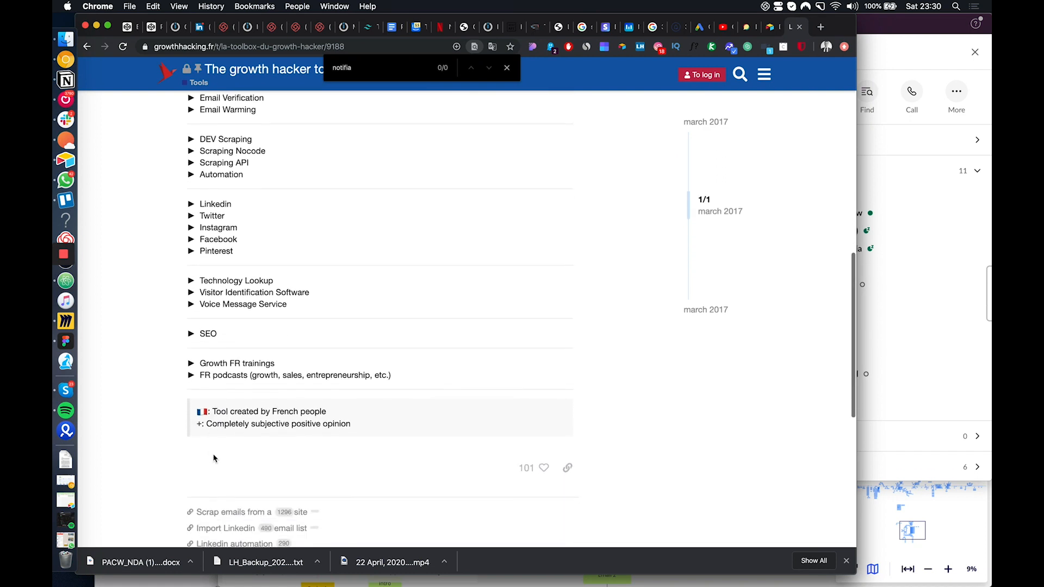
{"action": "scroll", "coordinate": [213, 459], "scroll_direction": "down", "scroll_amount": 4}
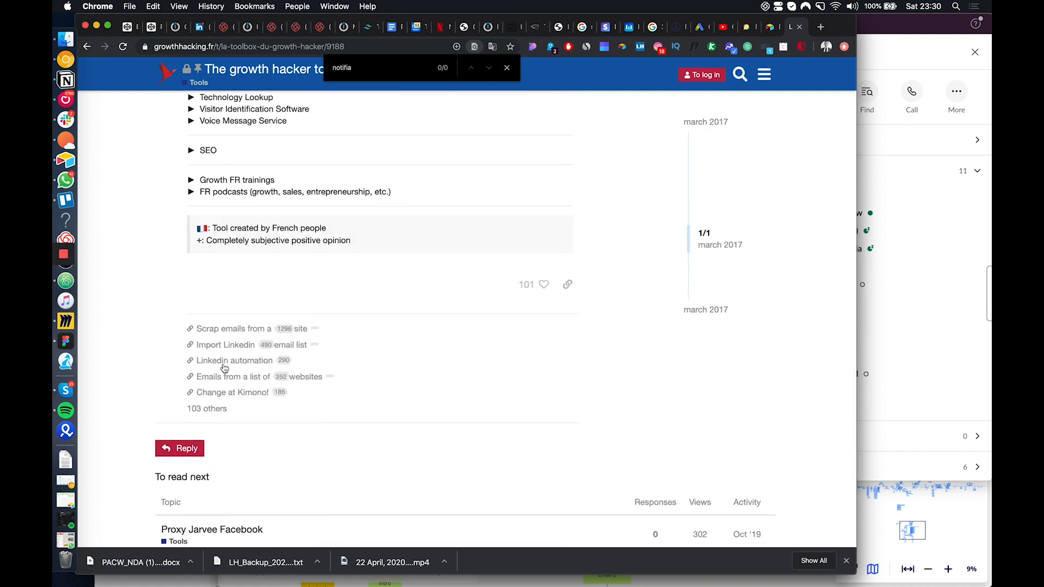
{"action": "scroll", "coordinate": [457, 345], "scroll_direction": "up", "scroll_amount": 20}
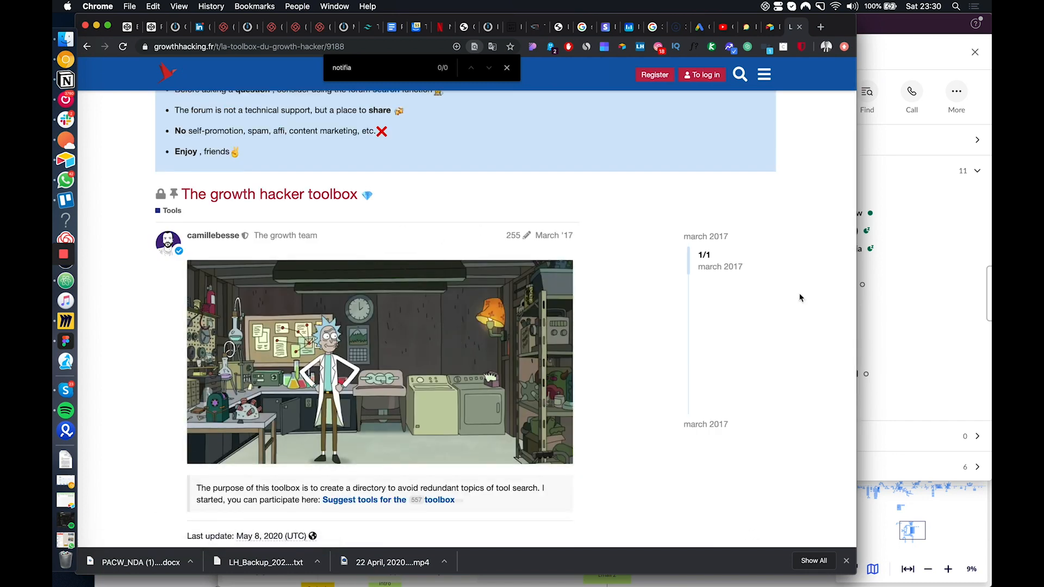
{"action": "left_click", "coordinate": [898, 333]}
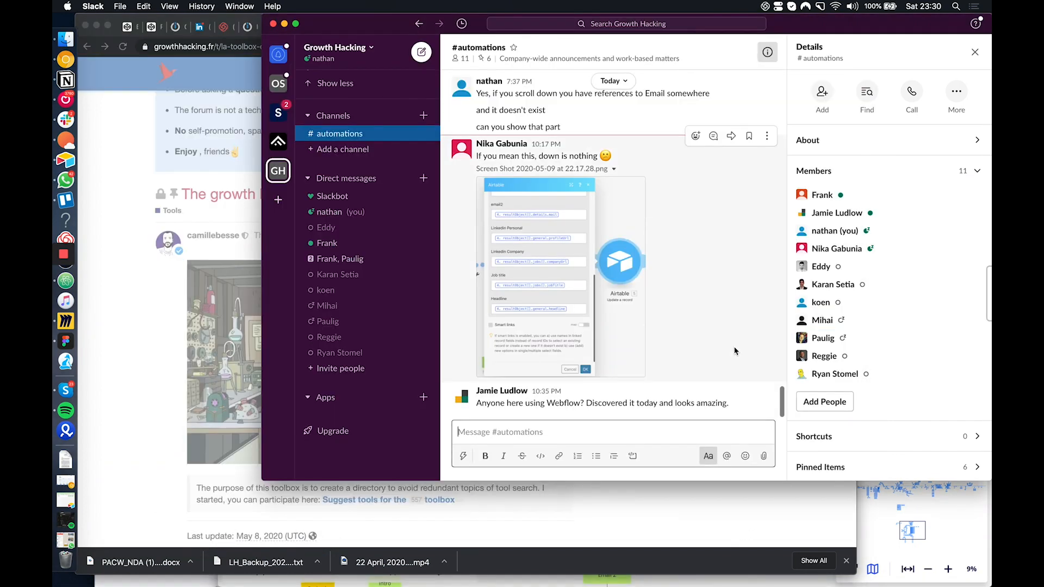
{"action": "key", "text": "super+Tab"}
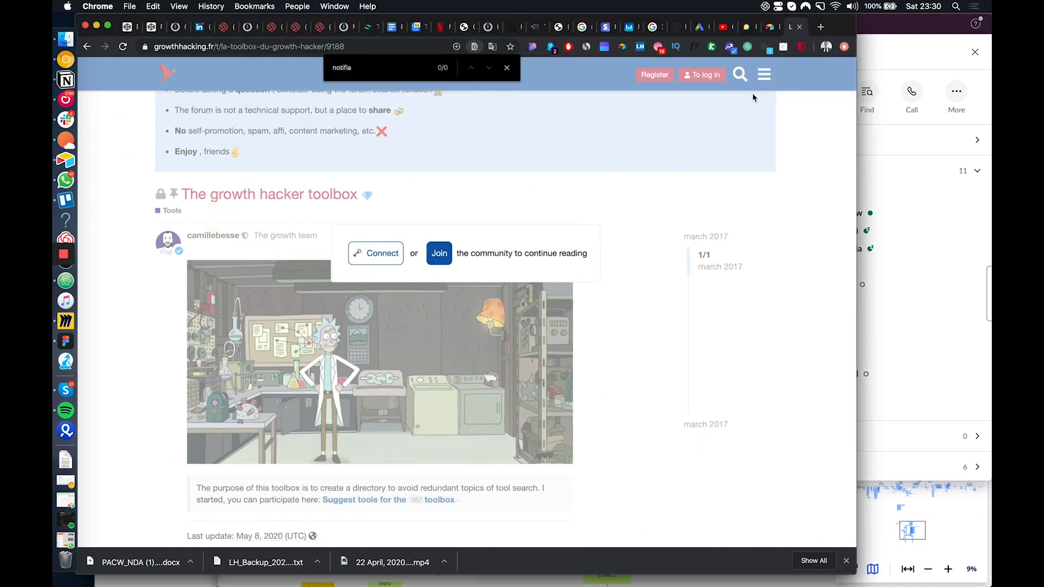
Open the public channel page from YouTube Studio and look over its uploads
{"action": "left_click", "coordinate": [725, 27]}
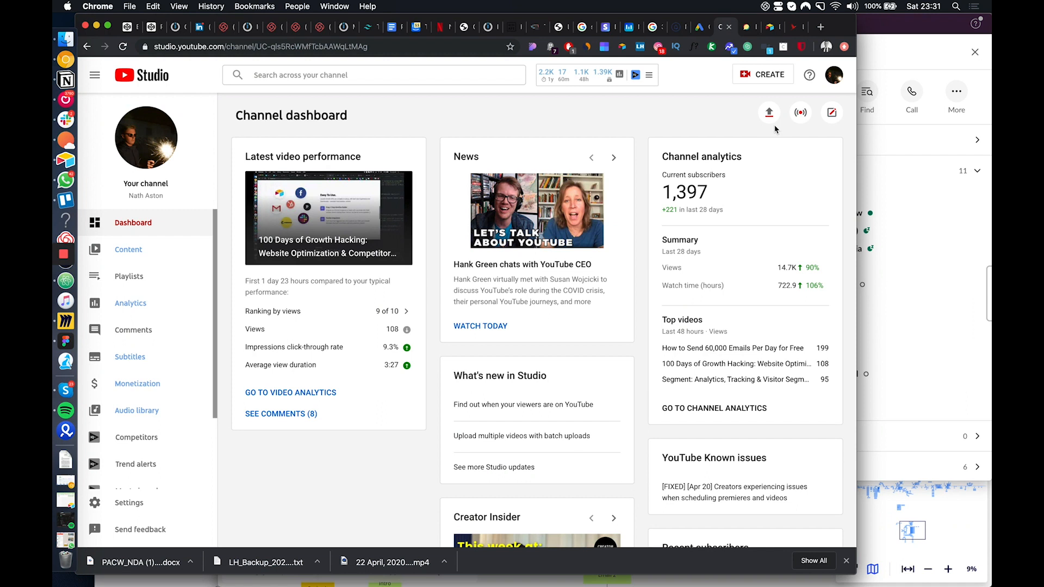
{"action": "left_click", "coordinate": [830, 80]}
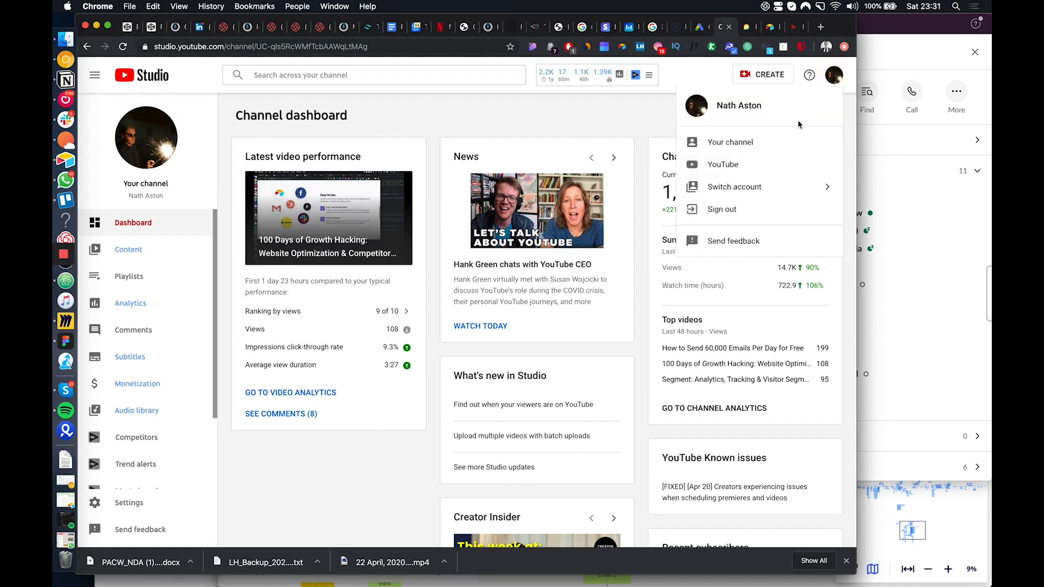
{"action": "left_click", "coordinate": [779, 139]}
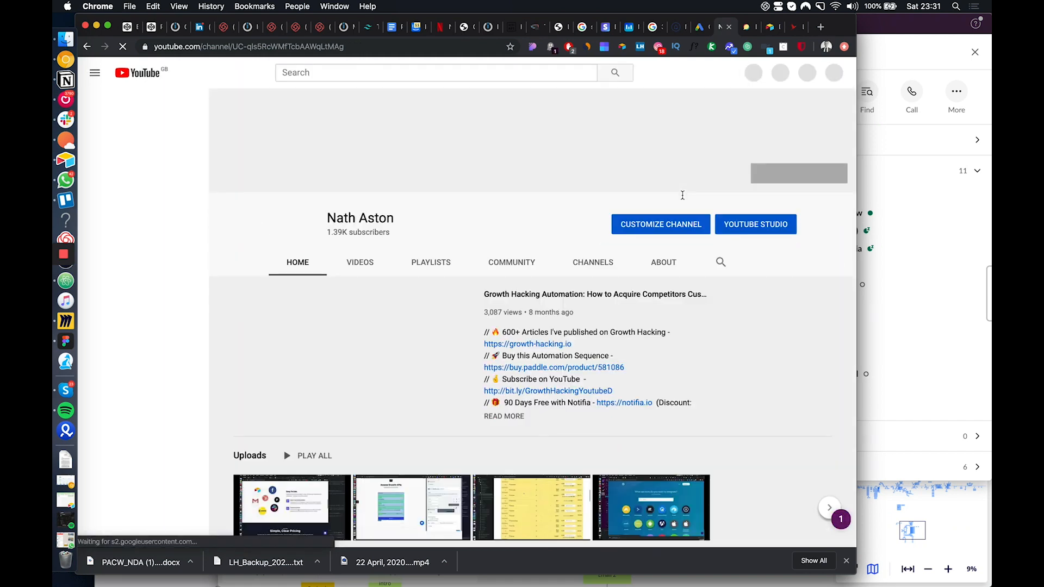
{"action": "scroll", "coordinate": [380, 361], "scroll_direction": "down", "scroll_amount": 3}
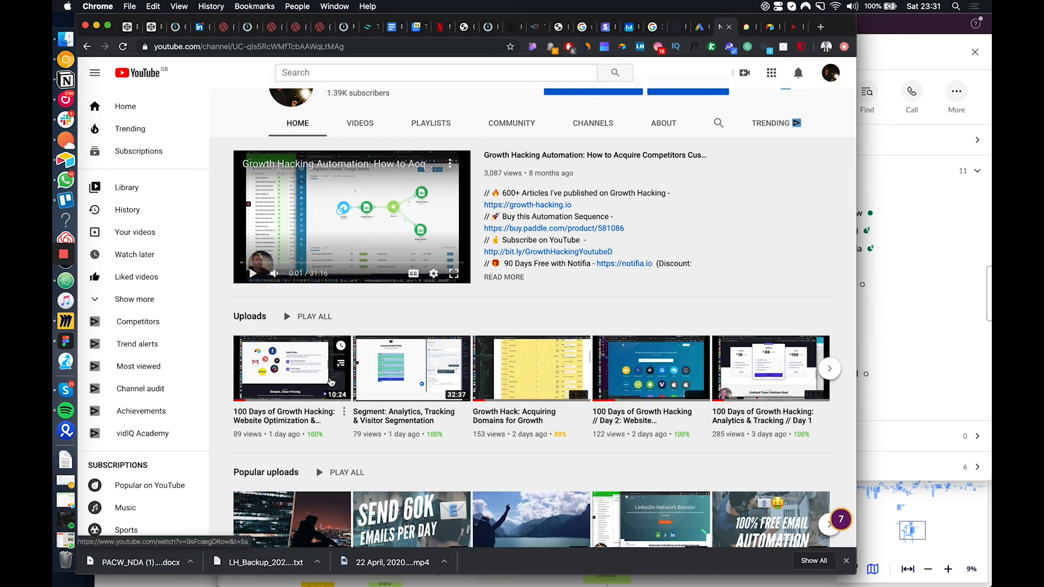
Open the "100 Days of Growth Hacking" Day 3 video, mute and pause it, and return to the channel page
{"action": "left_click", "coordinate": [304, 383]}
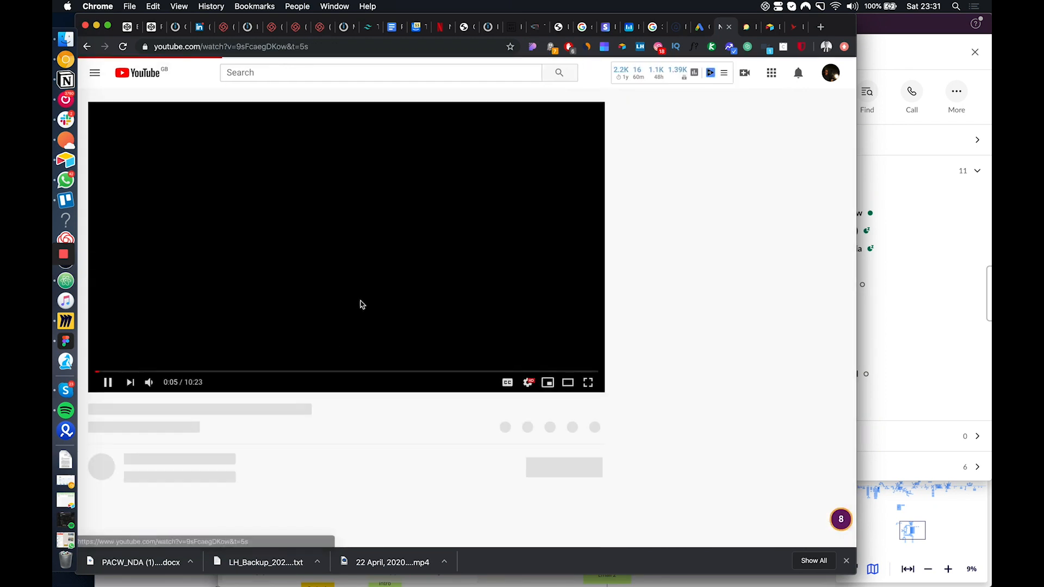
{"action": "left_click", "coordinate": [150, 384]}
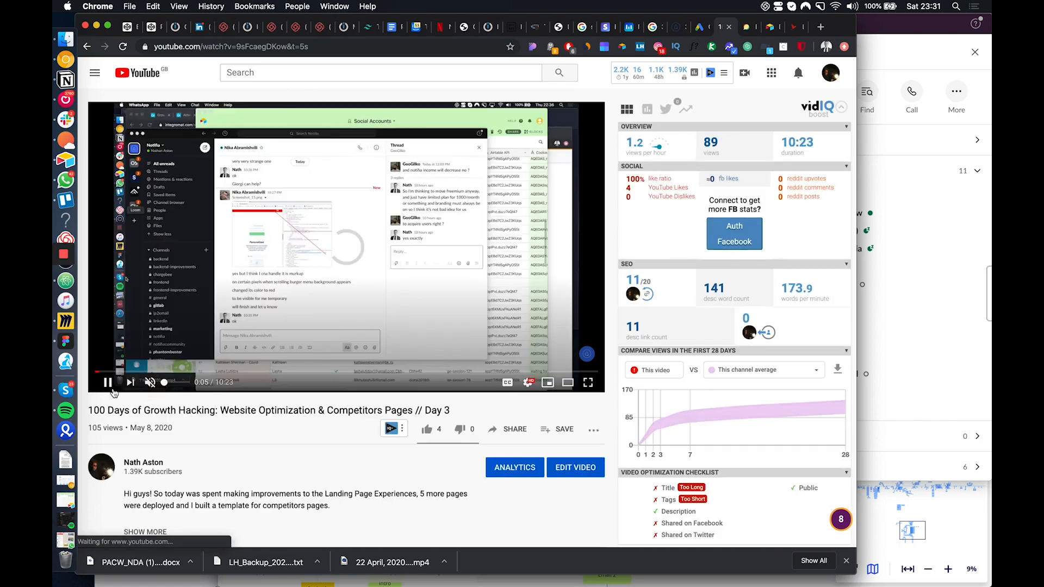
{"action": "left_click", "coordinate": [108, 384]}
{"action": "left_click", "coordinate": [87, 46]}
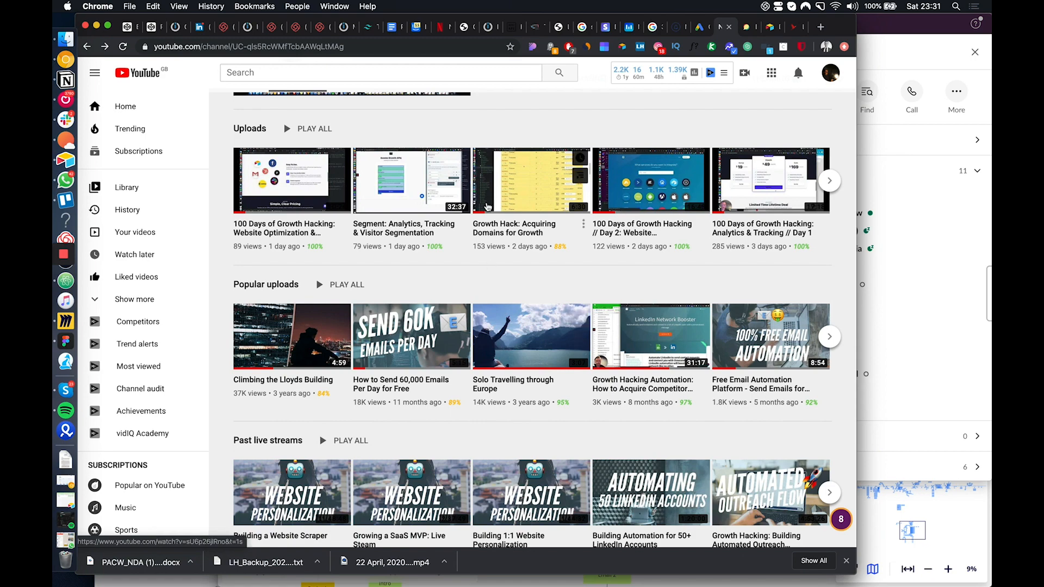
{"action": "scroll", "coordinate": [508, 373], "scroll_direction": "up", "scroll_amount": 6}
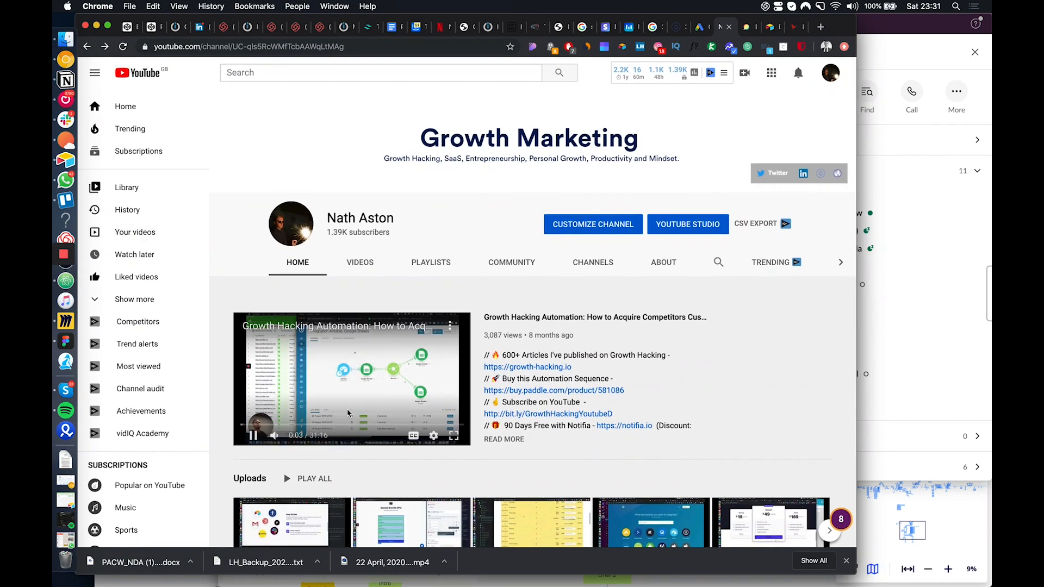